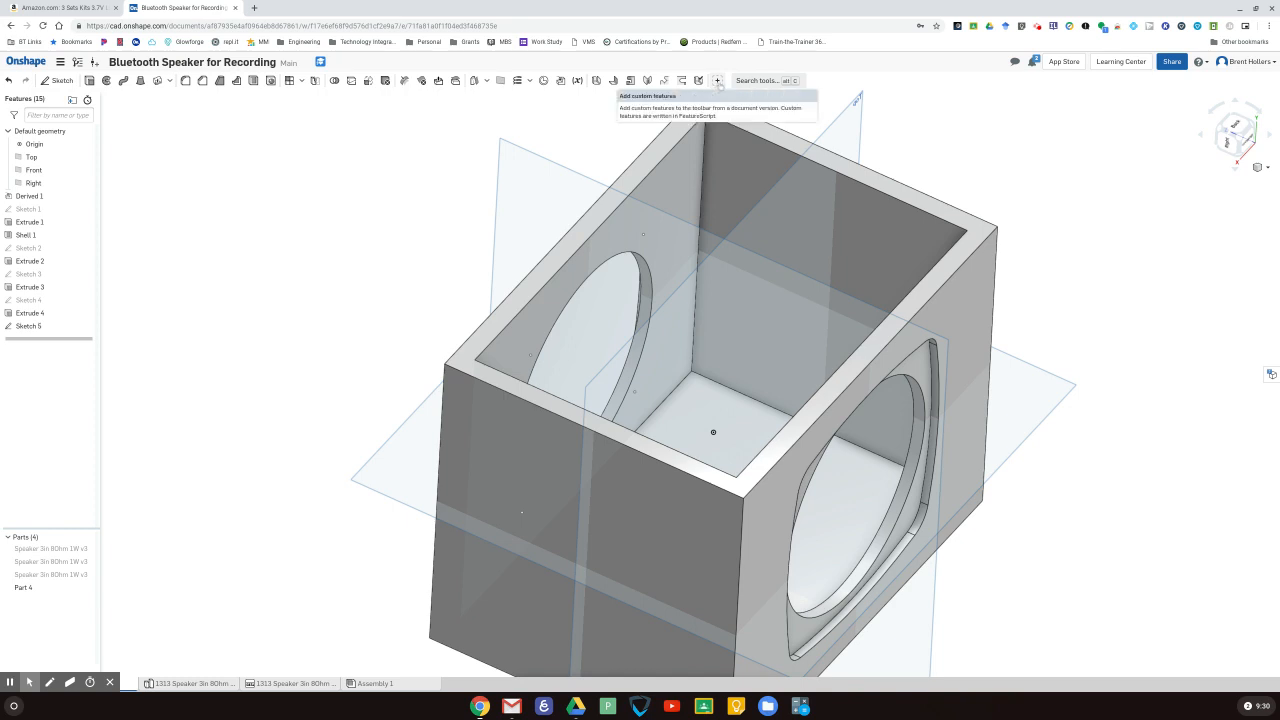
# - Browse the FeatureScript samples in the custom features library for a feature suited to making screw mounts
pyautogui.click(717, 81)
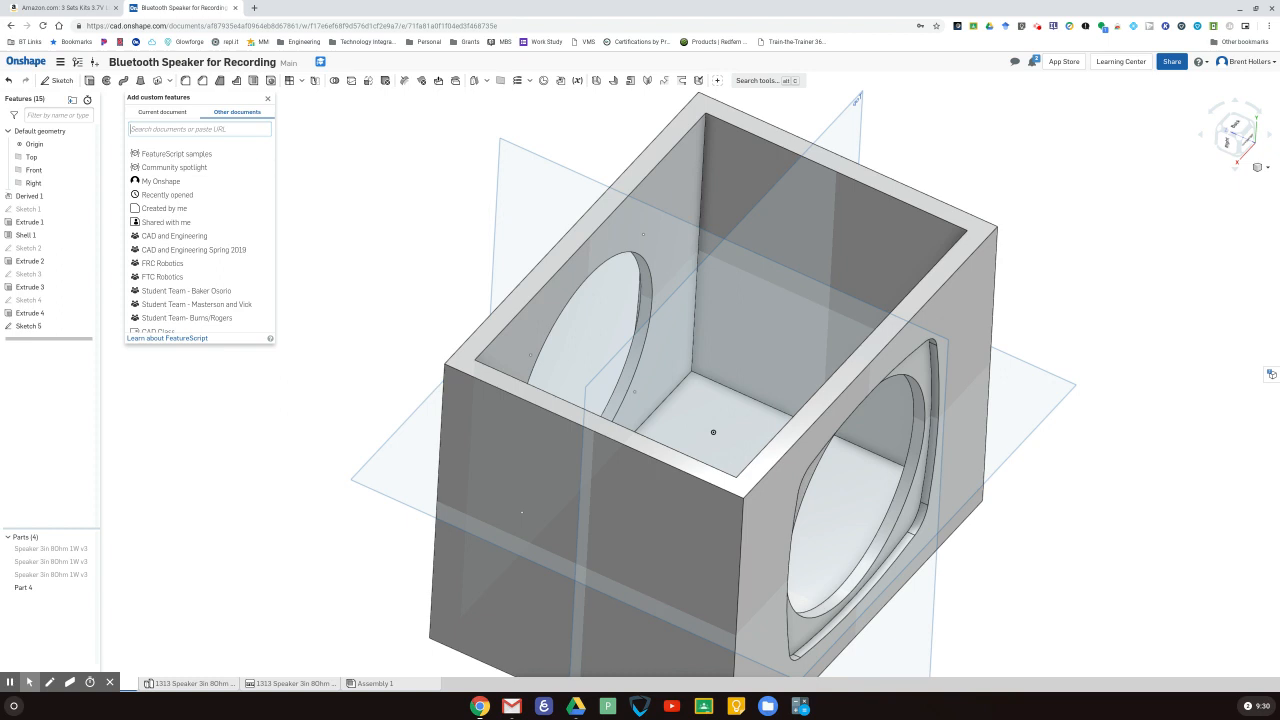
pyautogui.click(232, 153)
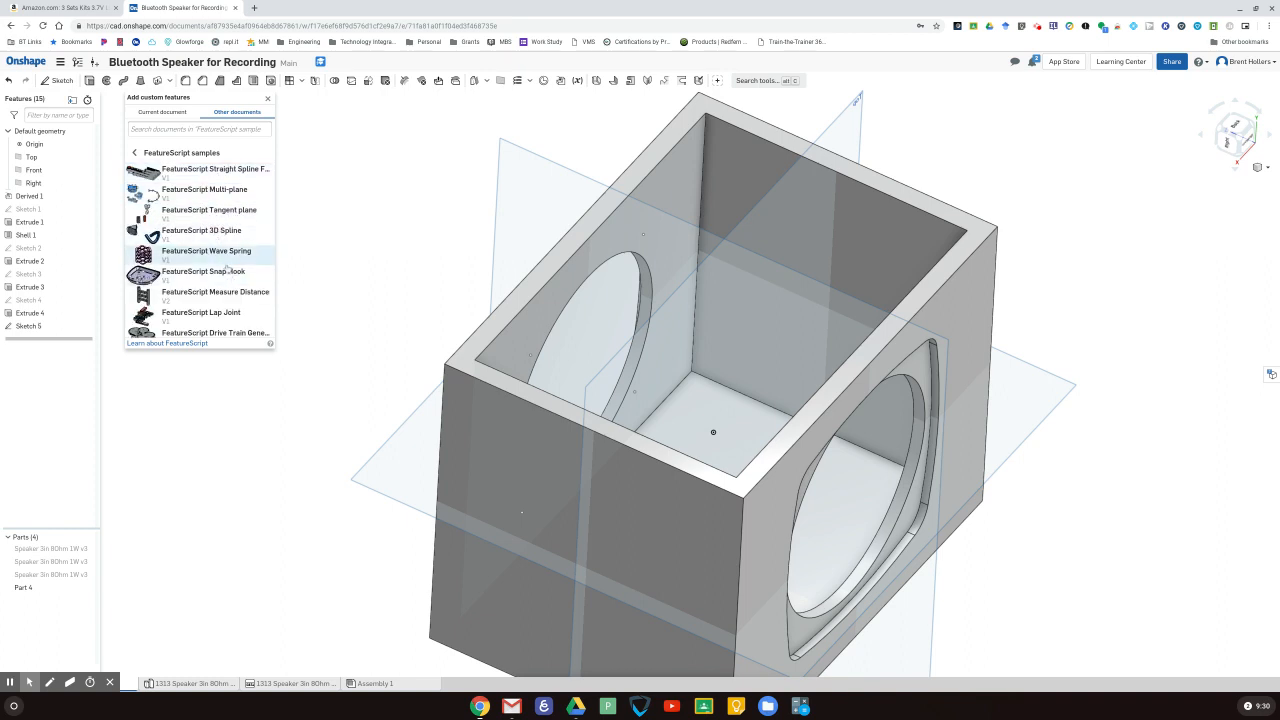
pyautogui.scroll(-2, 232, 278)
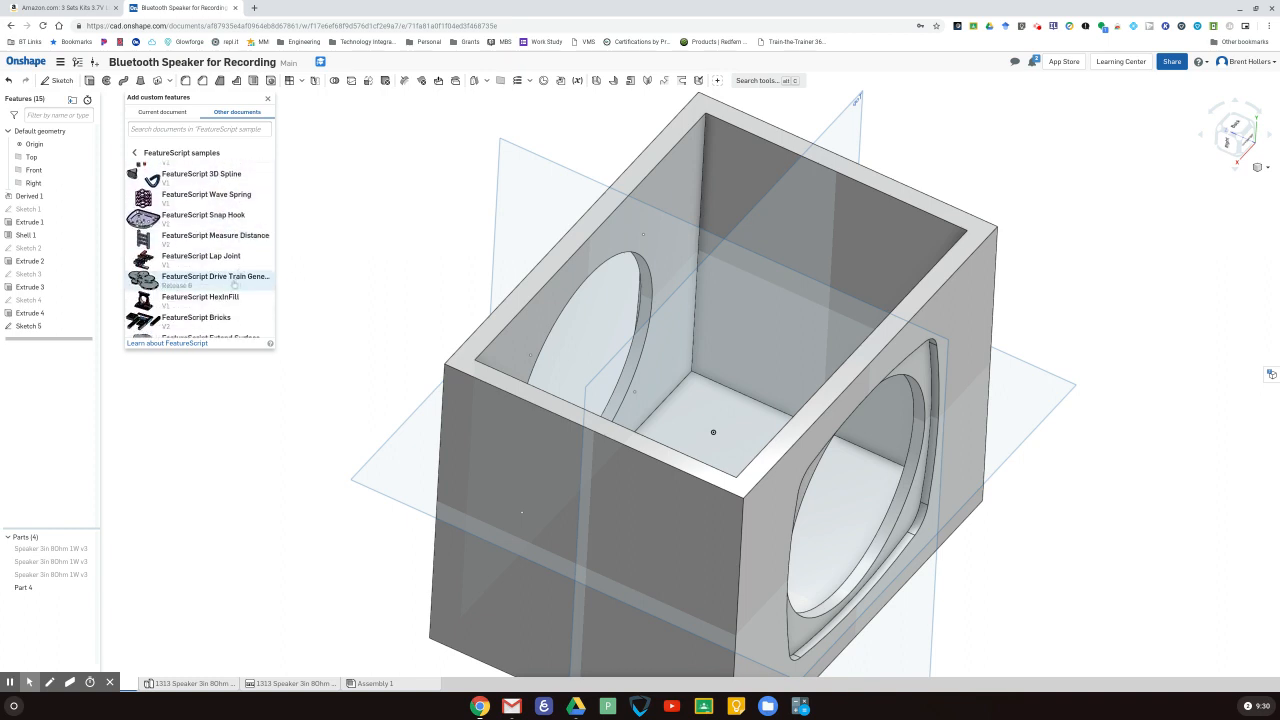
pyautogui.scroll(-3, 233, 280)
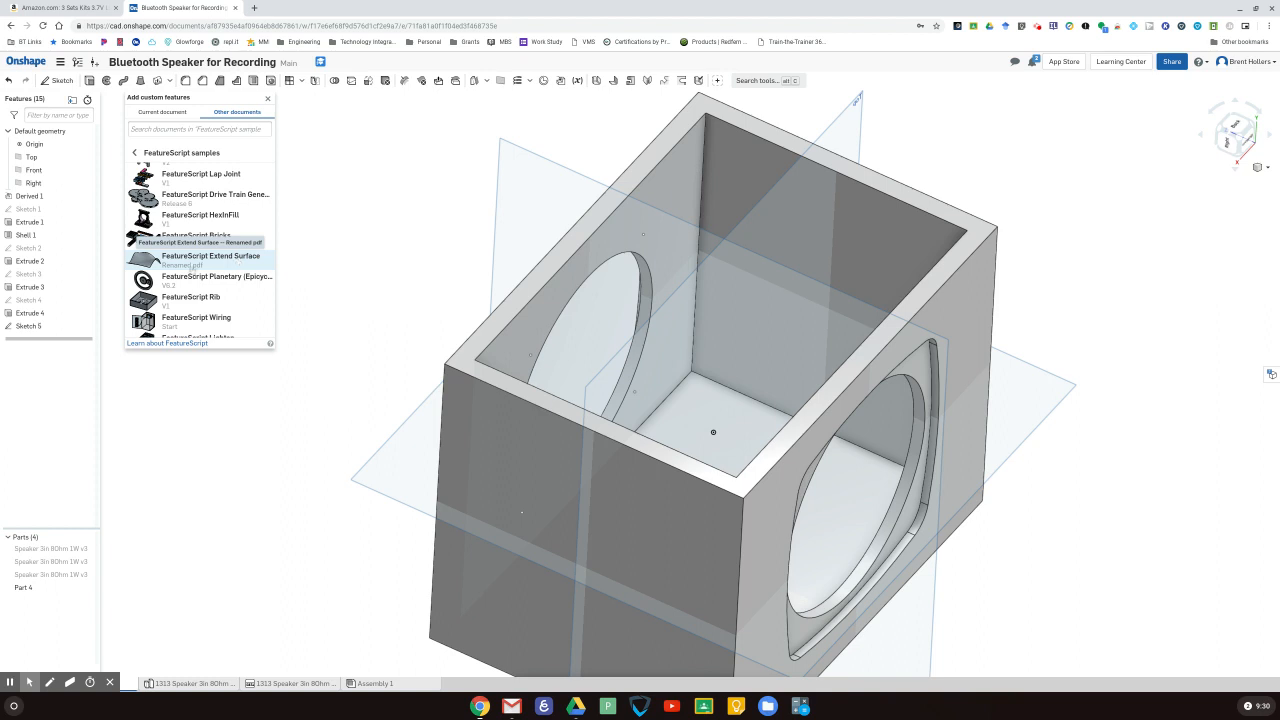
pyautogui.click(133, 155)
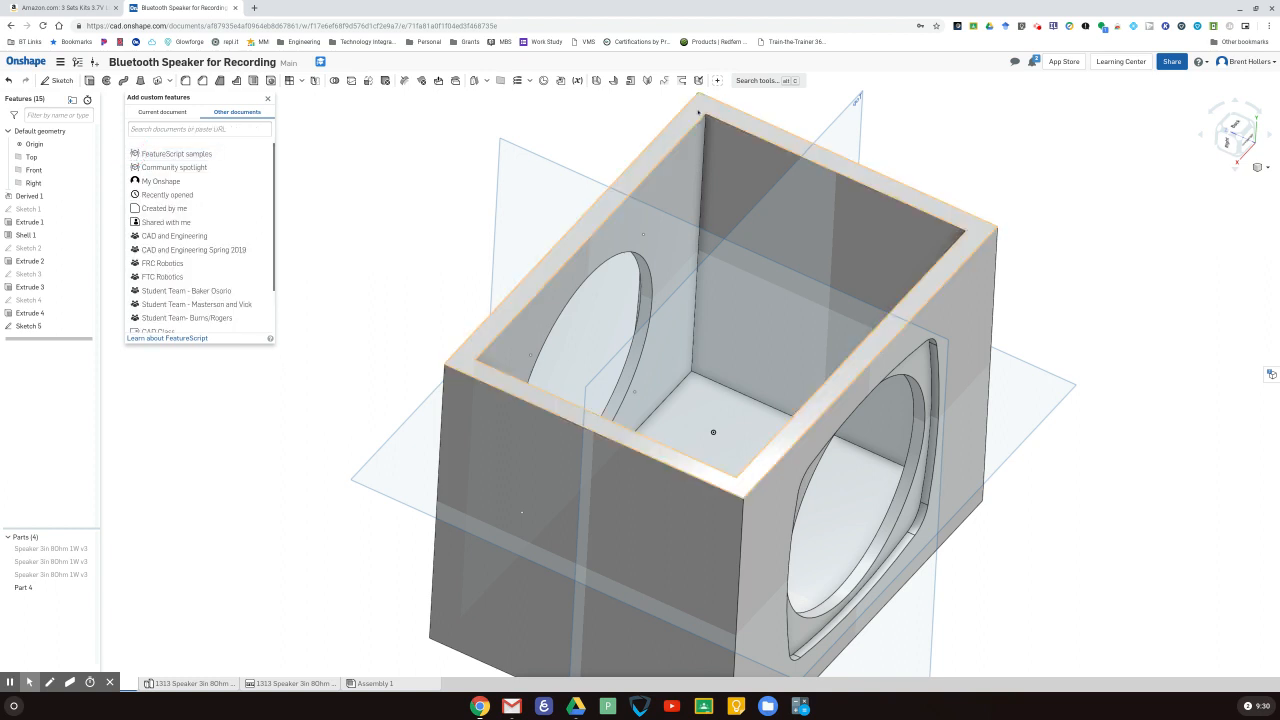
pyautogui.click(227, 156)
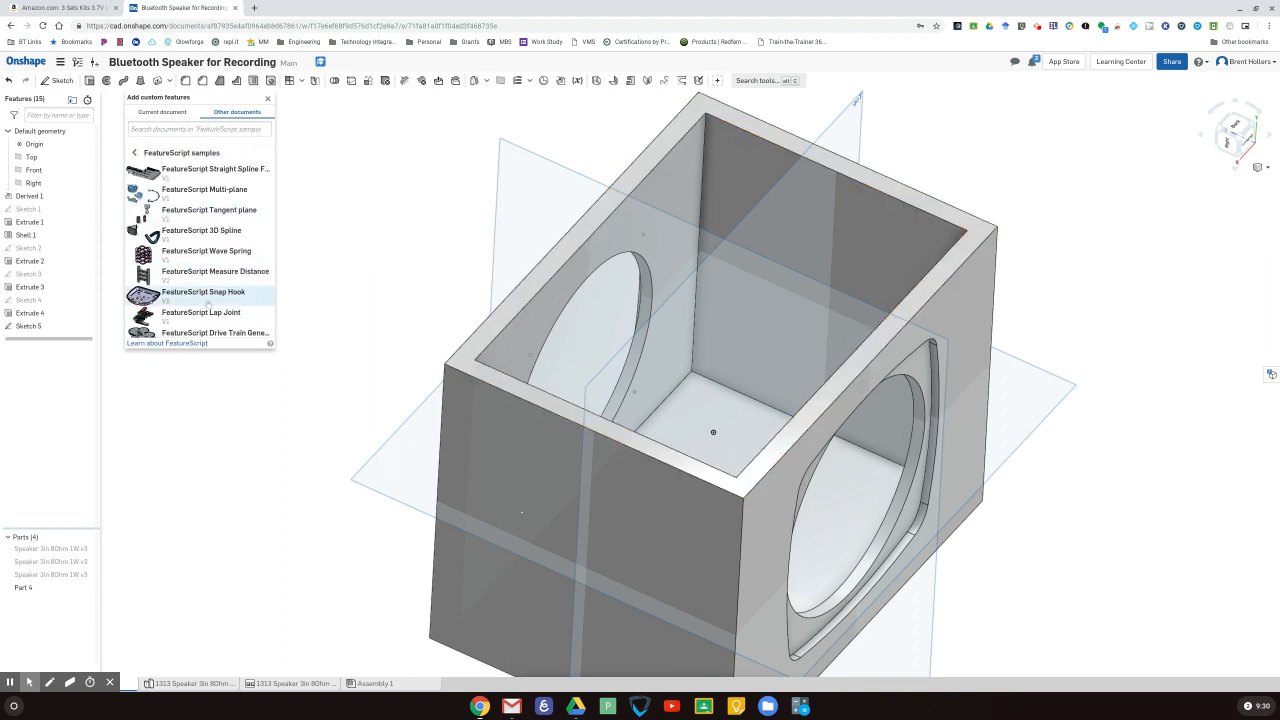
pyautogui.scroll(-1, 205, 303)
pyautogui.scroll(-6, 204, 303)
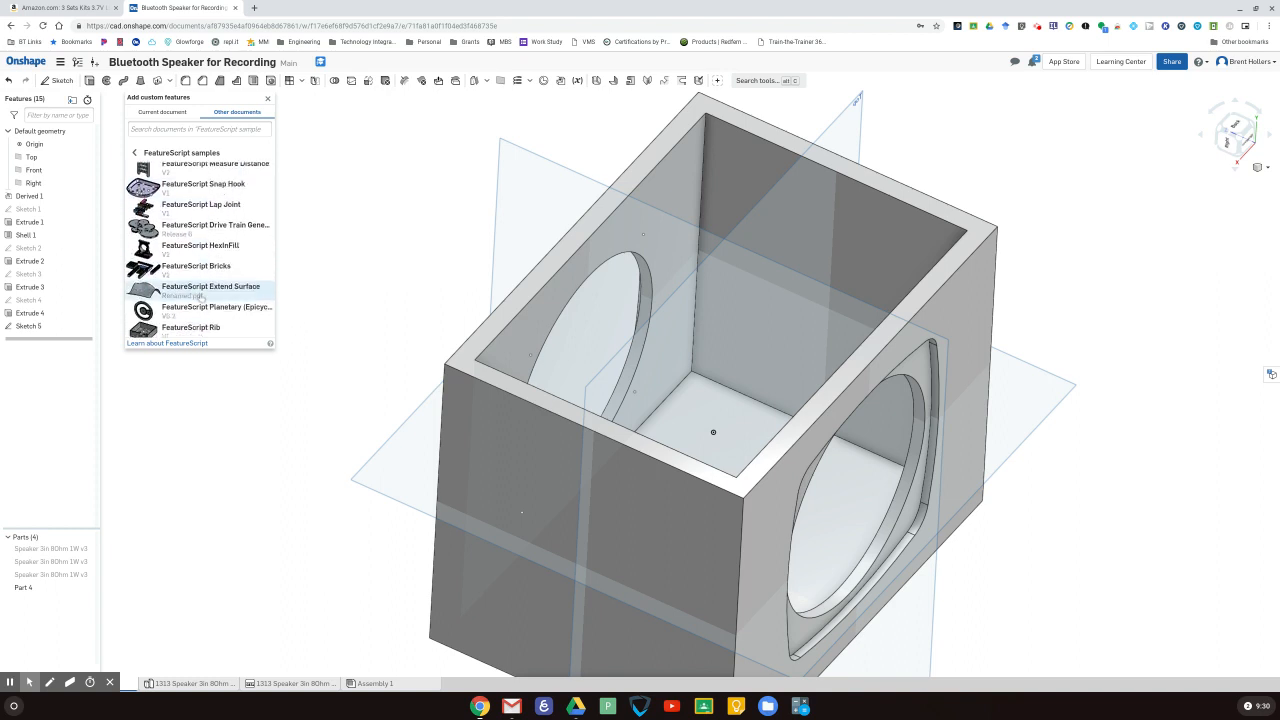
pyautogui.scroll(-2, 197, 297)
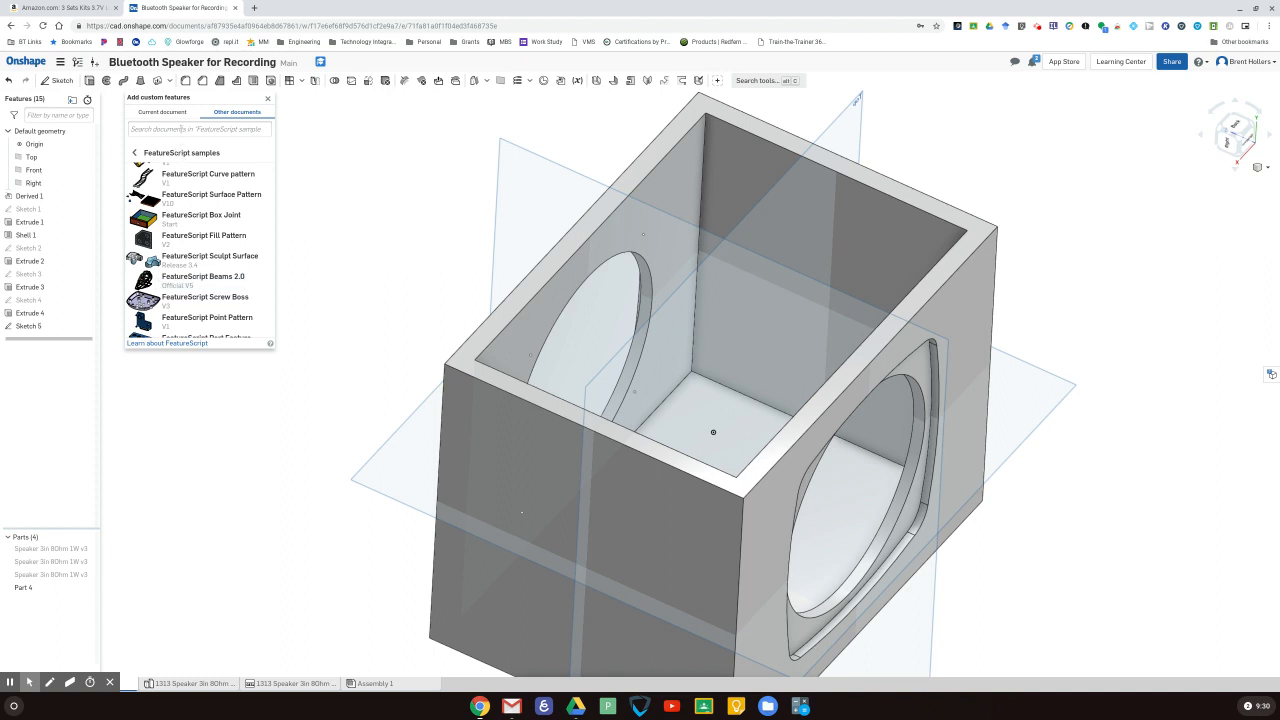
# - Search the custom features for "screw boss" and add the Screw Boss feature from FeatureScript Screw Boss to the toolbar
pyautogui.click(181, 129)
pyautogui.write('screw boss')
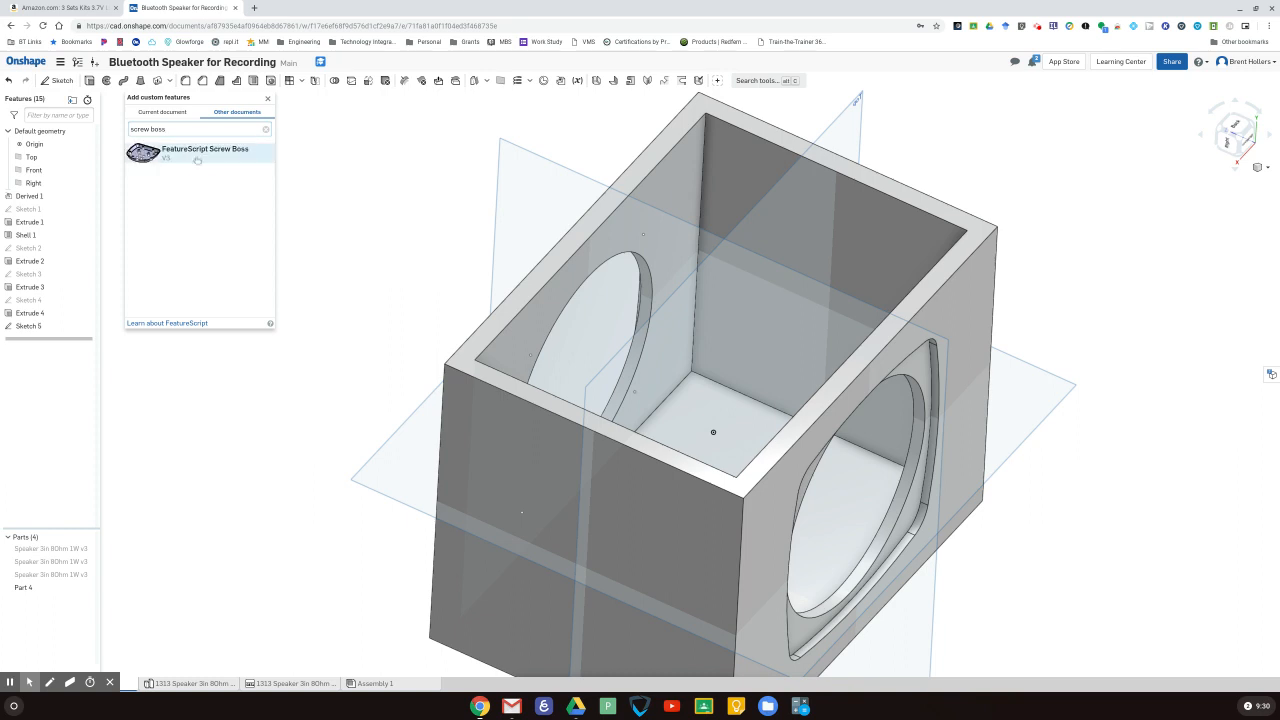
pyautogui.click(197, 158)
pyautogui.click(196, 196)
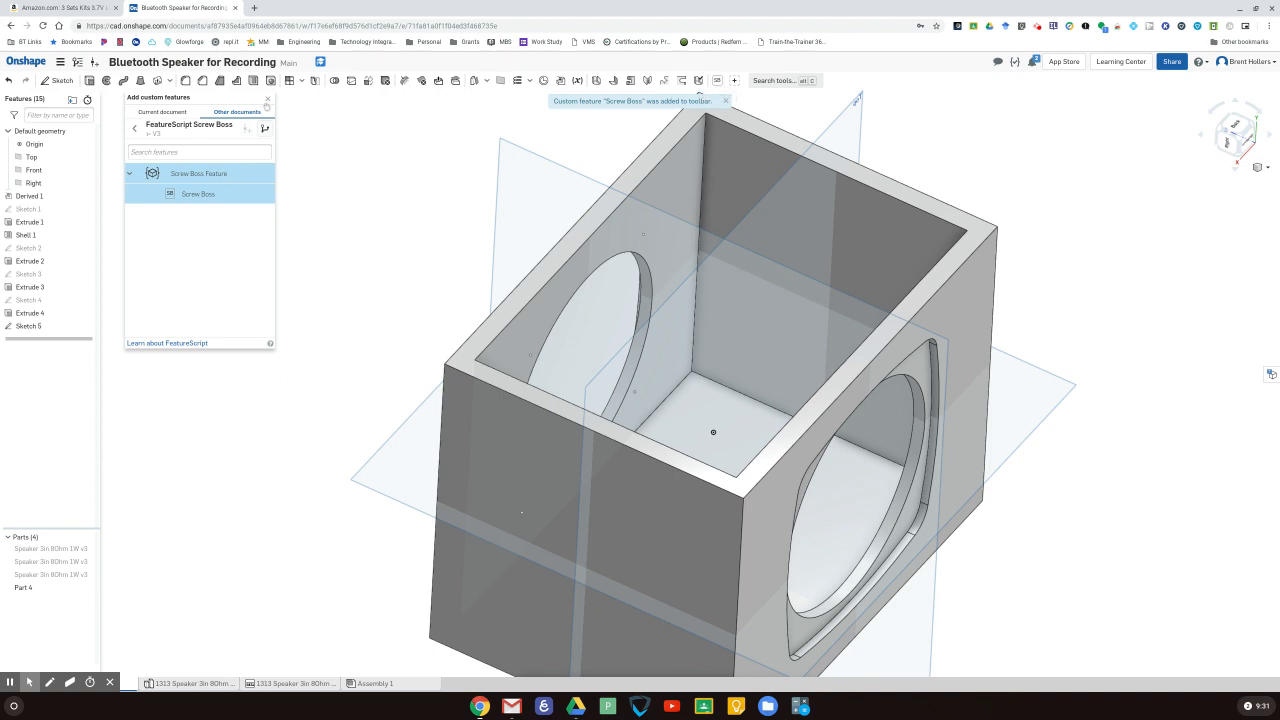
pyautogui.click(267, 98)
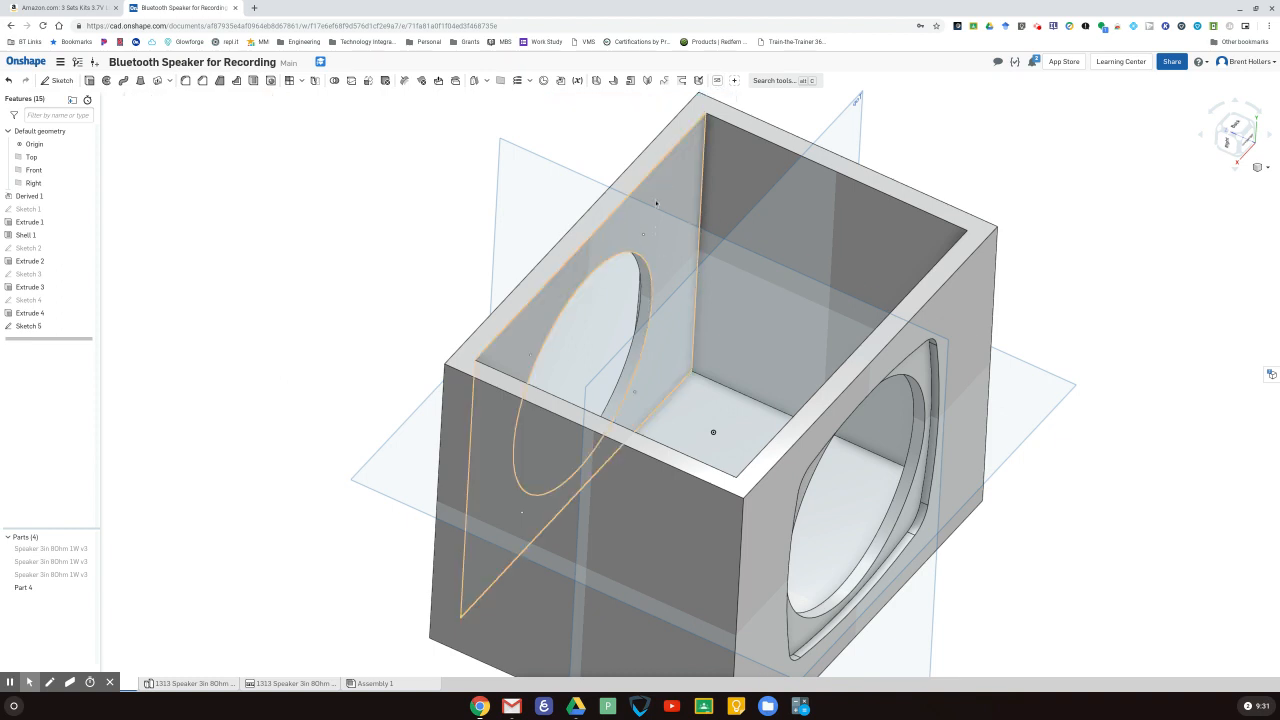
# - Reopen Sketch 5 with Sketch 1 shown, examine the four screw-hole points around the speaker opening, and close the sketch
pyautogui.click(656, 200)
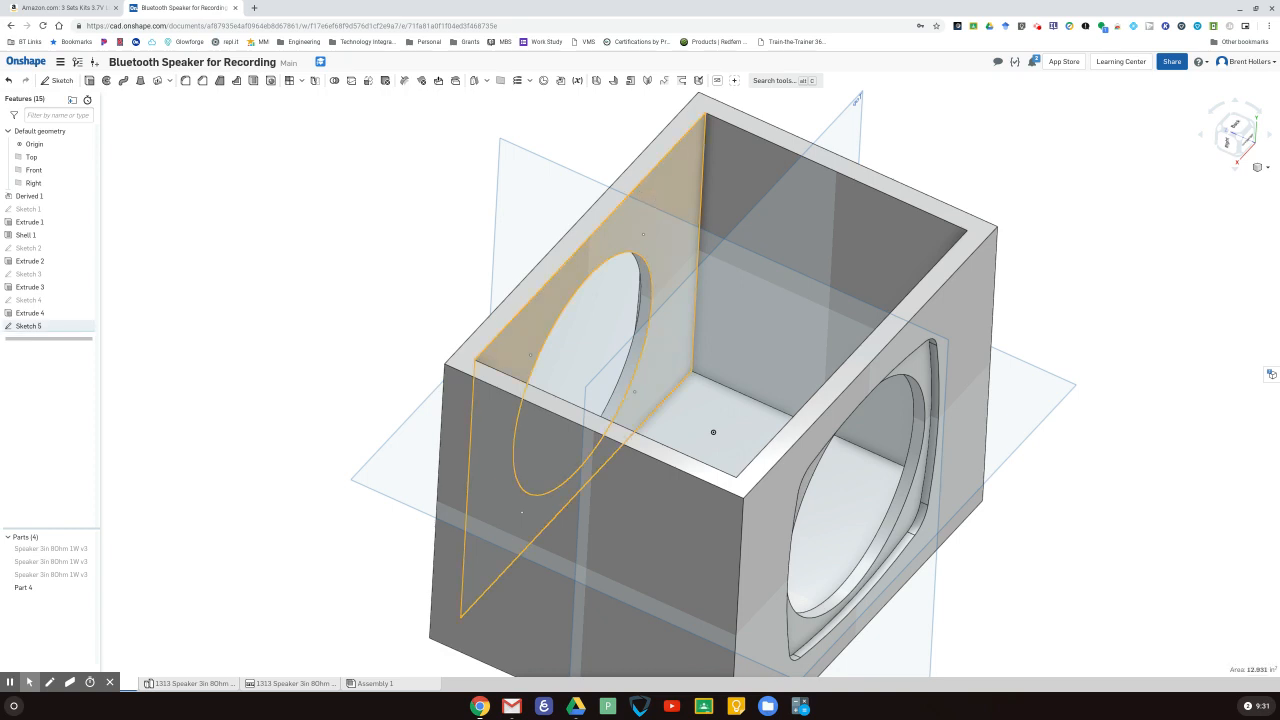
pyautogui.doubleClick(62, 326)
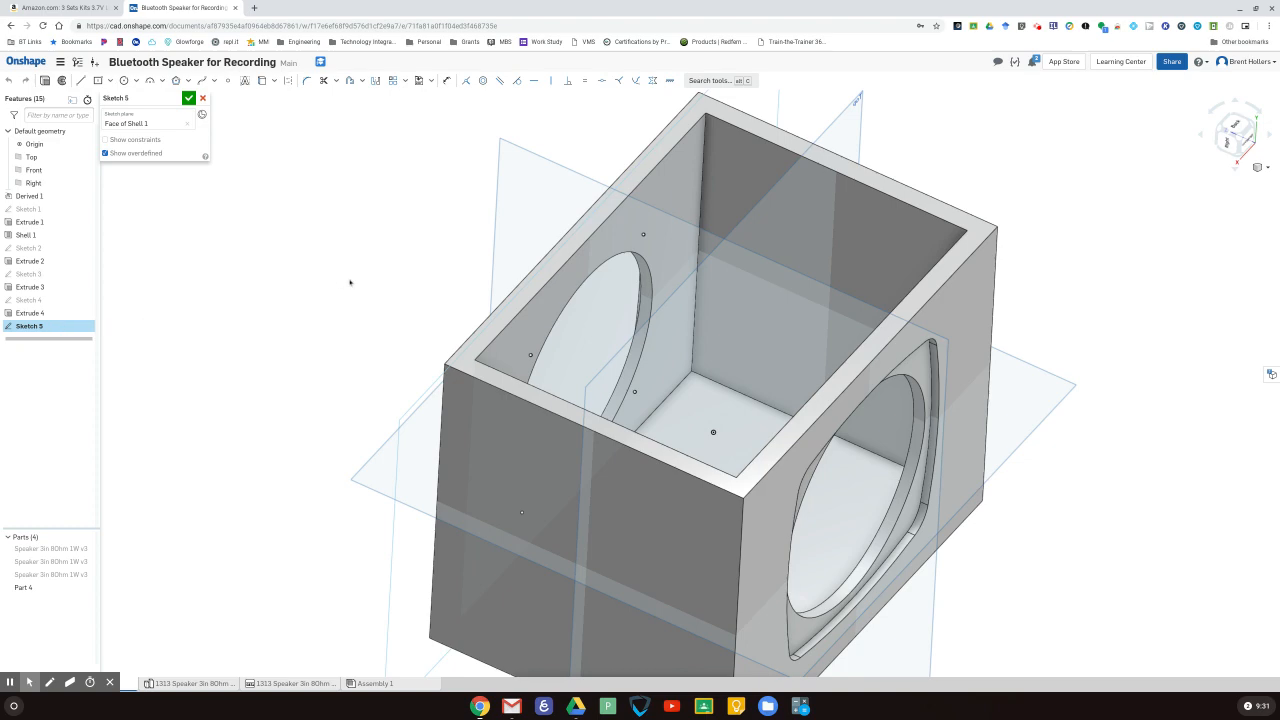
pyautogui.click(90, 208)
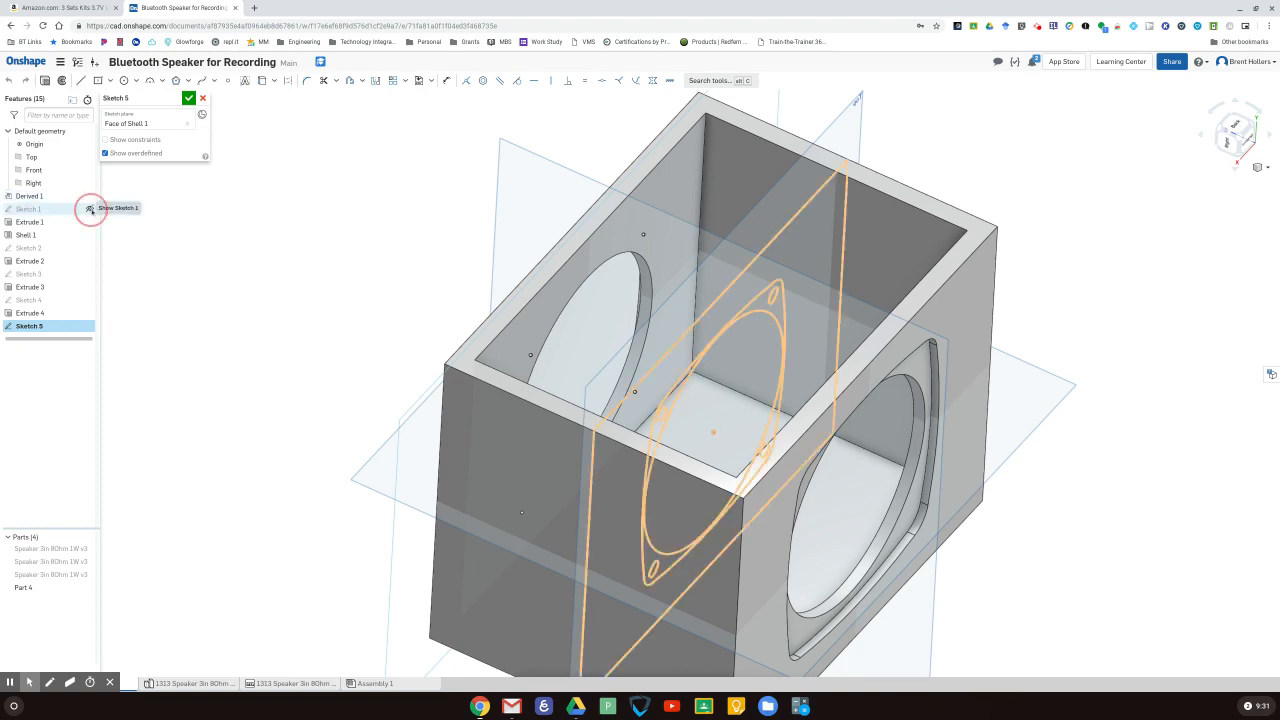
pyautogui.moveTo(281, 266)
pyautogui.mouseDown(button='right')
pyautogui.moveTo(378, 295)
pyautogui.moveTo(381, 321)
pyautogui.mouseUp(button='right')
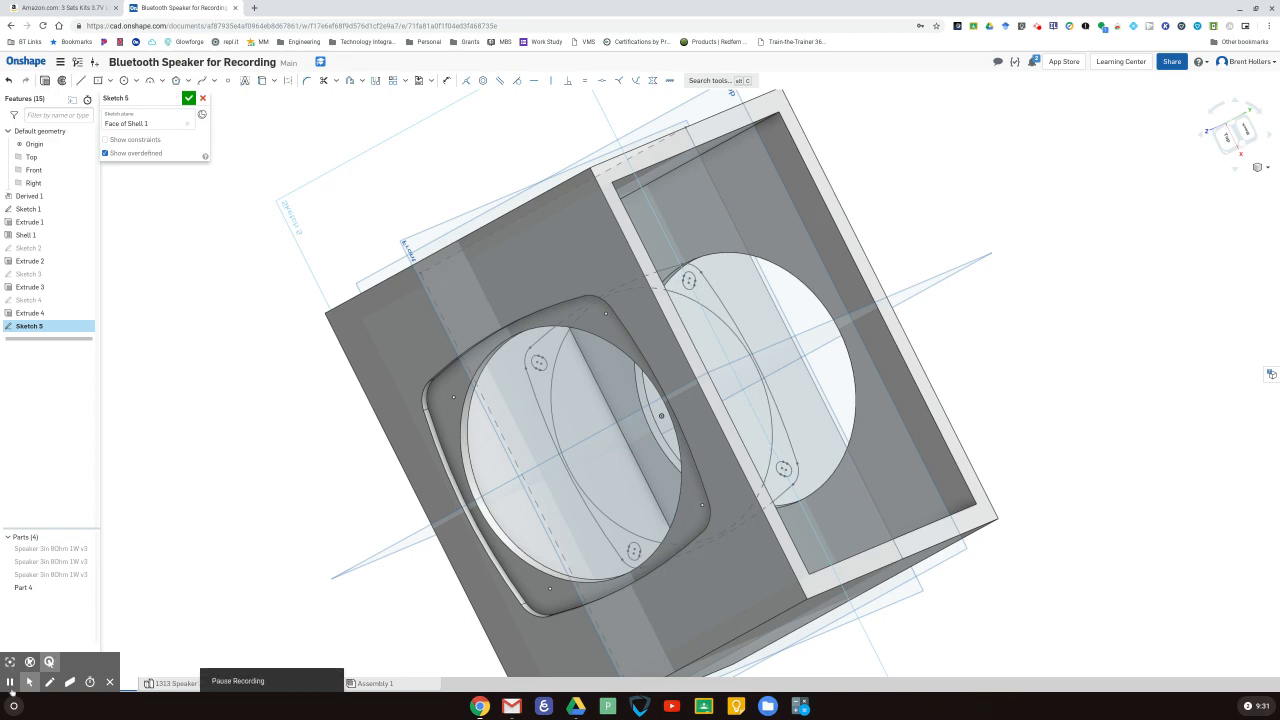
pyautogui.click(480, 373)
pyautogui.moveTo(1105, 380); pyautogui.dragTo(1054, 350, button='right')
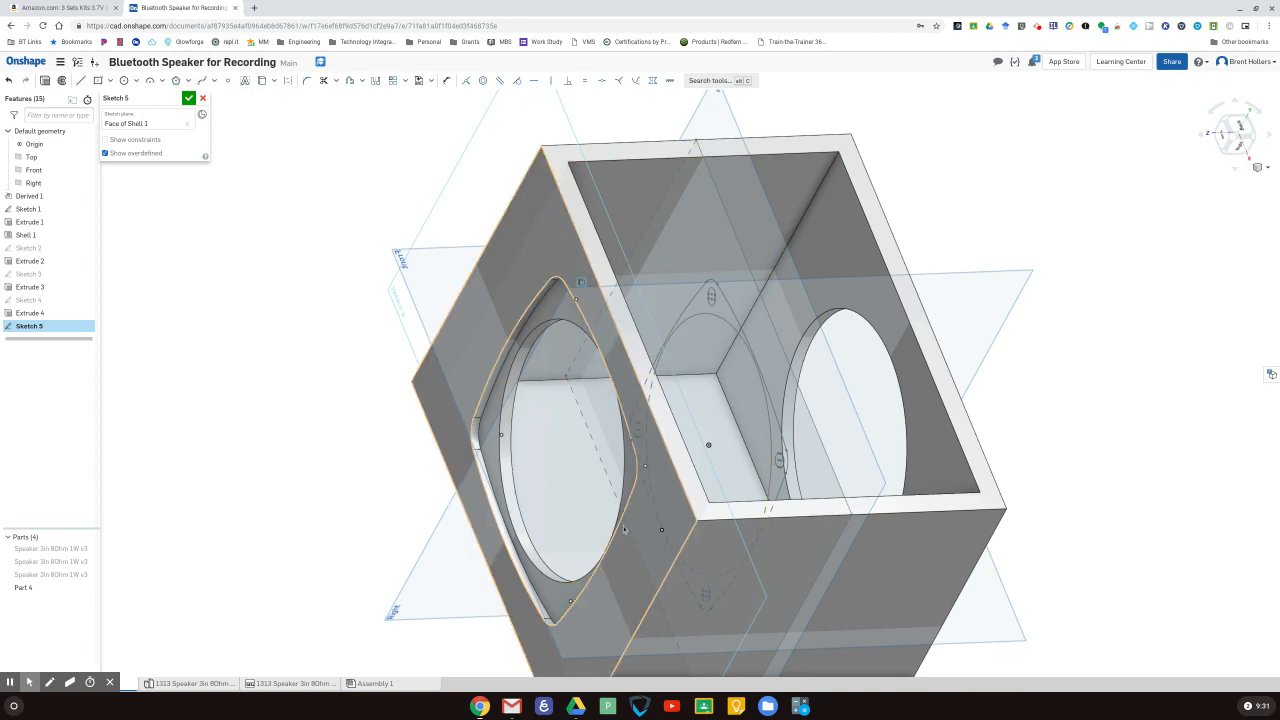
pyautogui.moveTo(386, 463); pyautogui.dragTo(414, 448, button='right')
pyautogui.press('n')
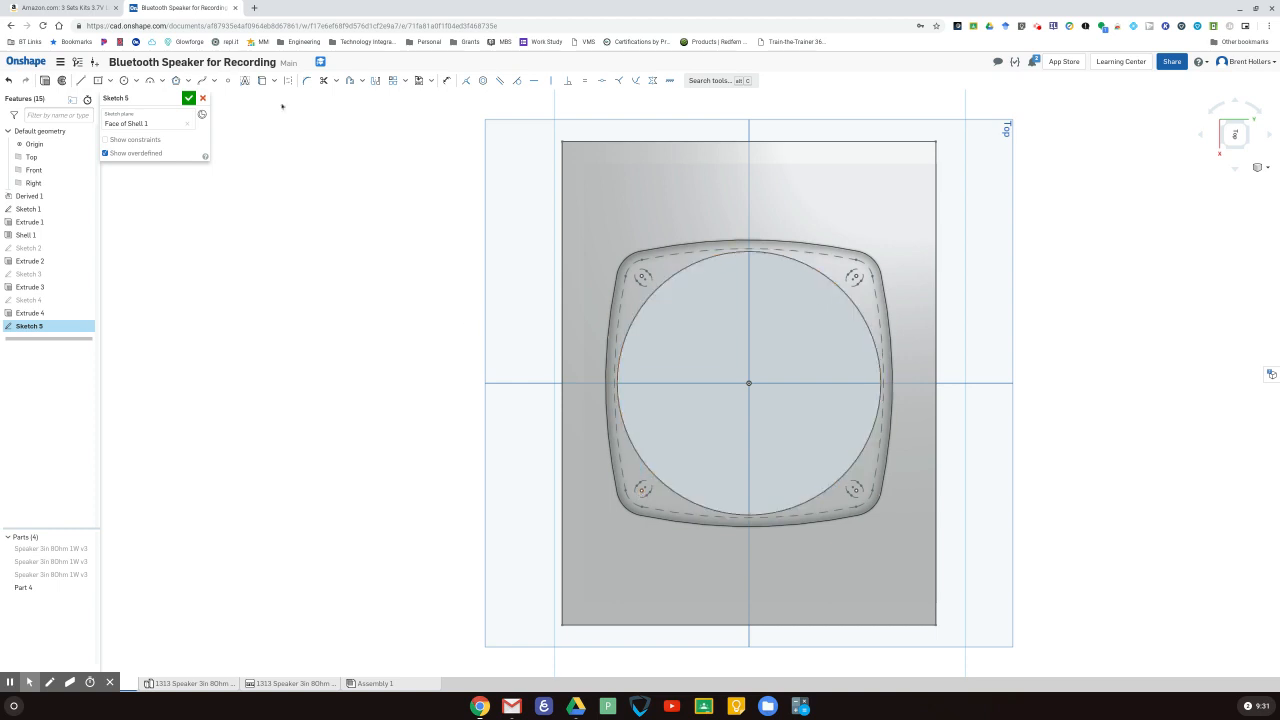
pyautogui.click(189, 98)
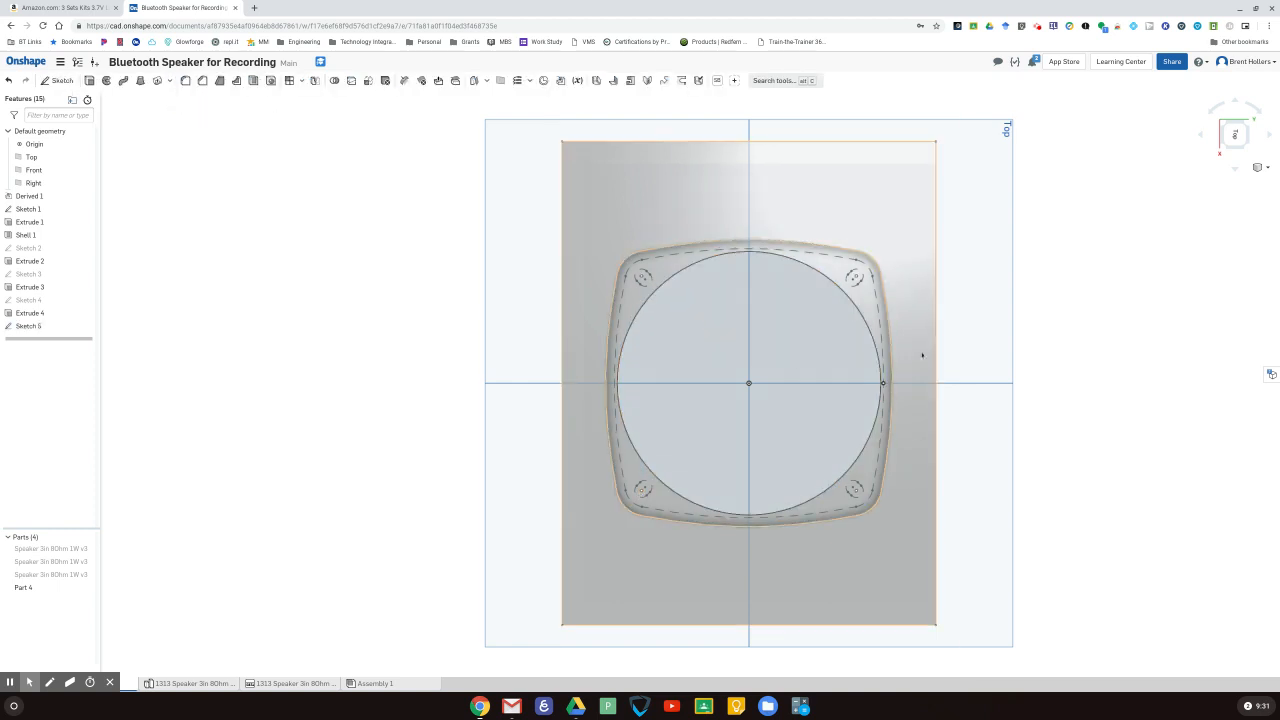
# - Create a blind Screw Boss feature with bosses at the four Sketch 5 points around the speaker opening
pyautogui.moveTo(1160, 197)
pyautogui.mouseDown(button='right')
pyautogui.moveTo(1106, 205)
pyautogui.moveTo(1009, 109)
pyautogui.moveTo(963, 109)
pyautogui.moveTo(946, 125)
pyautogui.mouseUp(button='right')
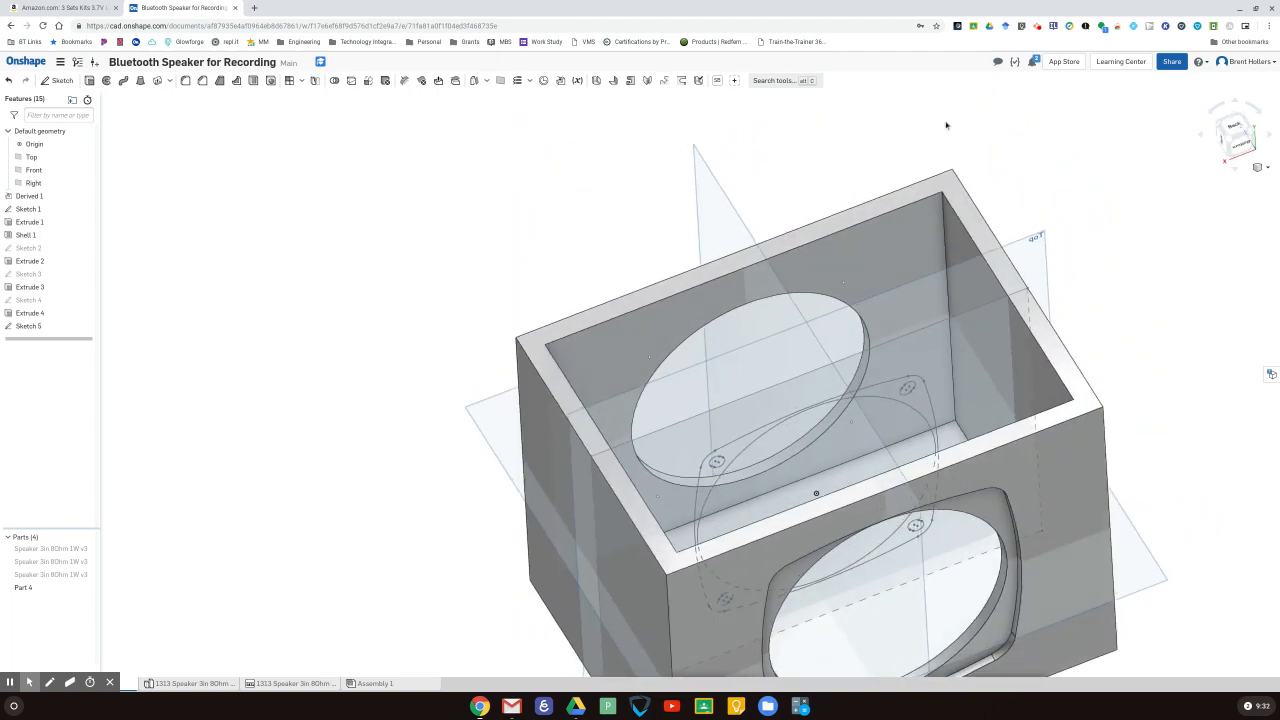
pyautogui.click(717, 80)
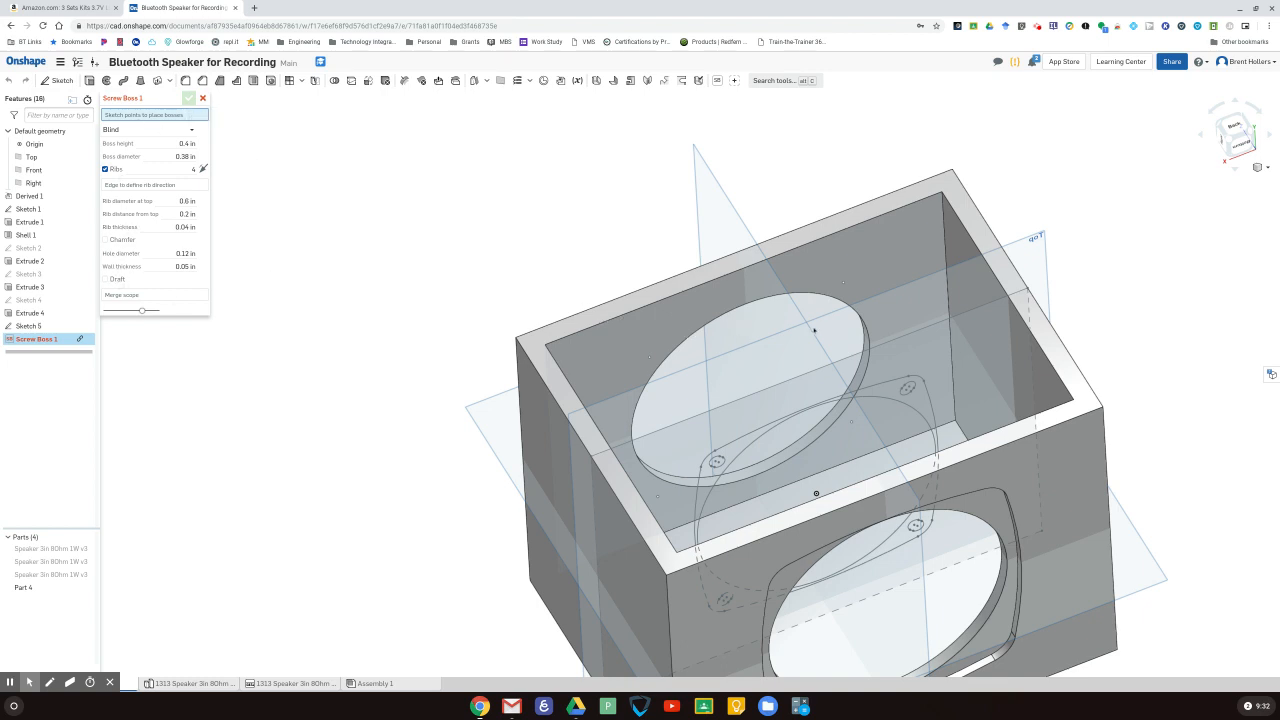
pyautogui.click(844, 286)
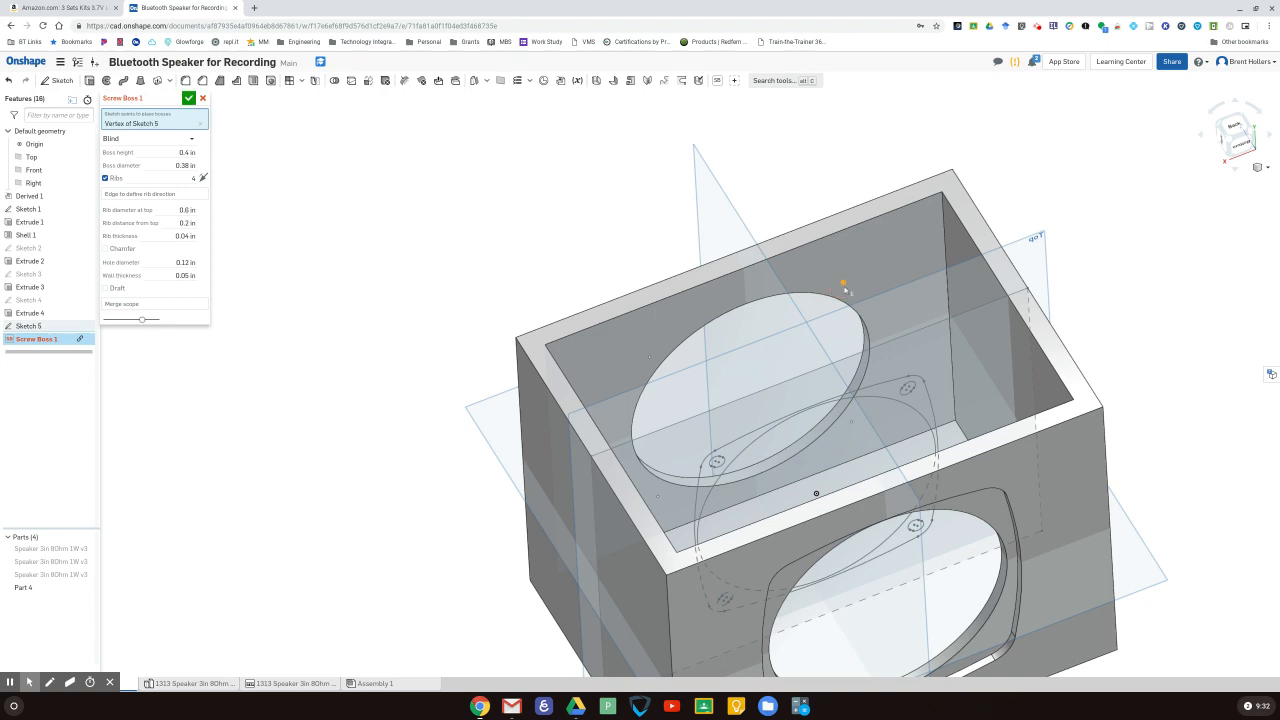
pyautogui.click(650, 359)
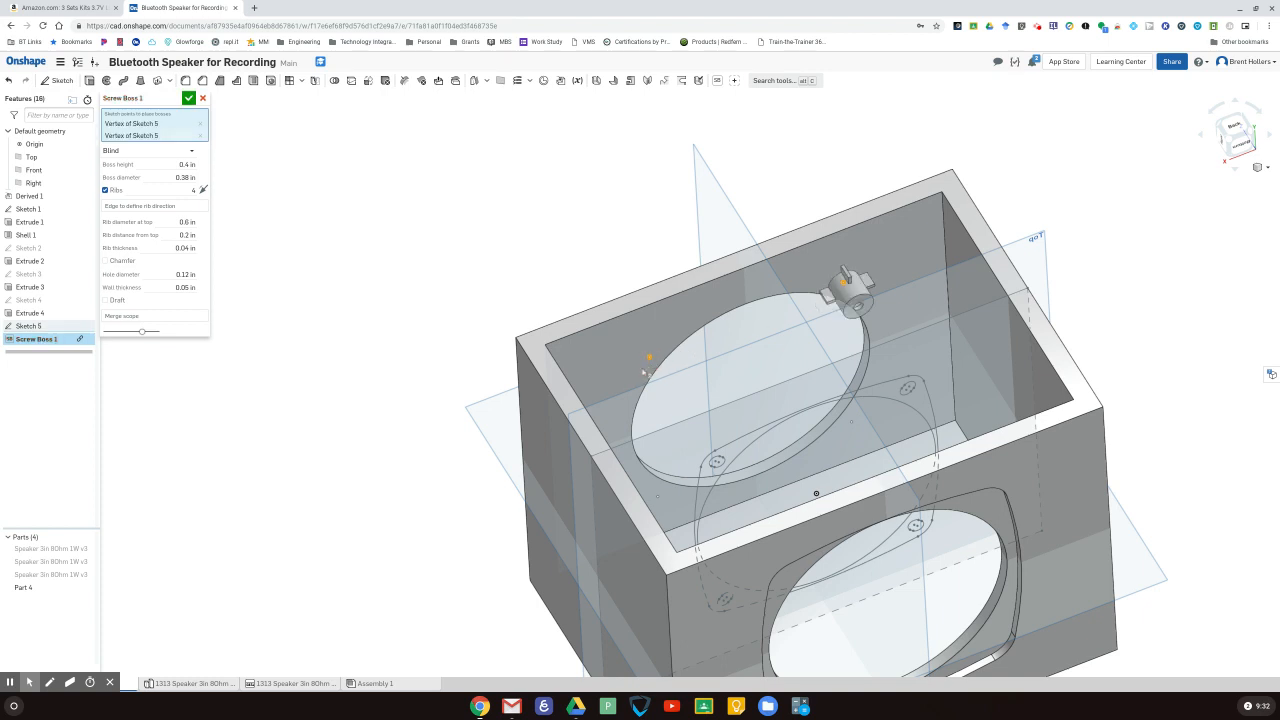
pyautogui.click(658, 498)
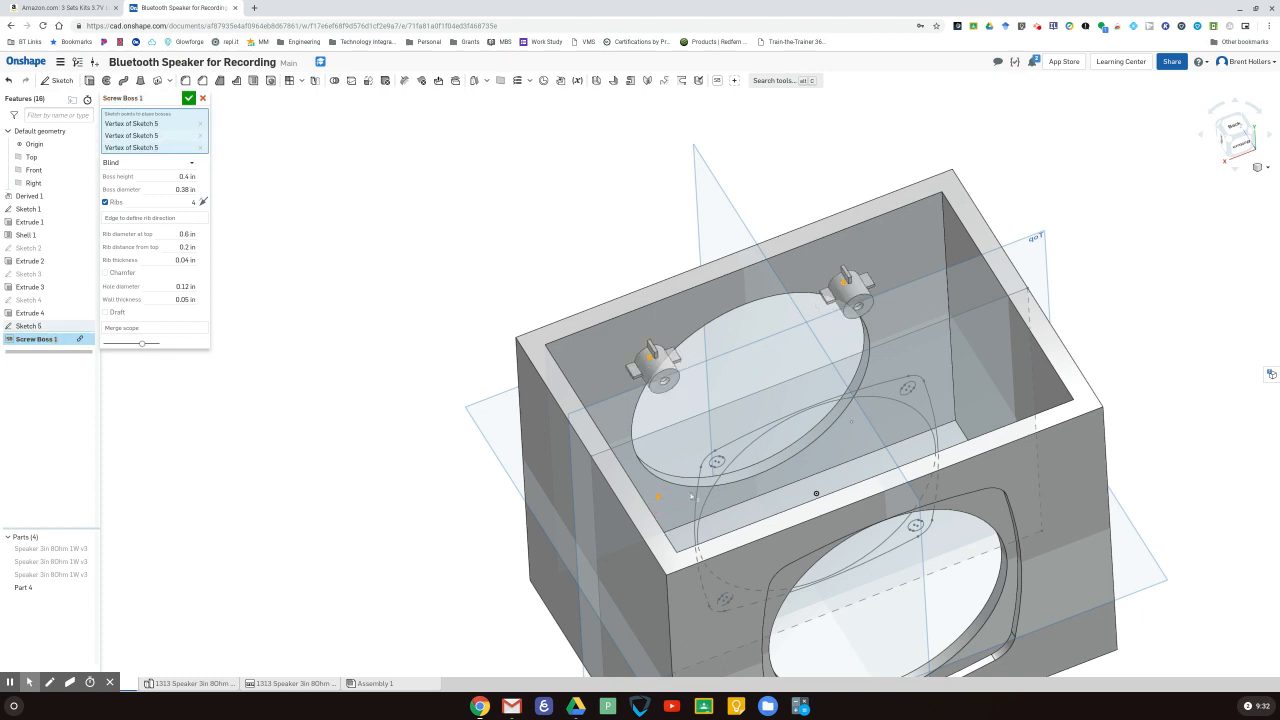
pyautogui.click(855, 425)
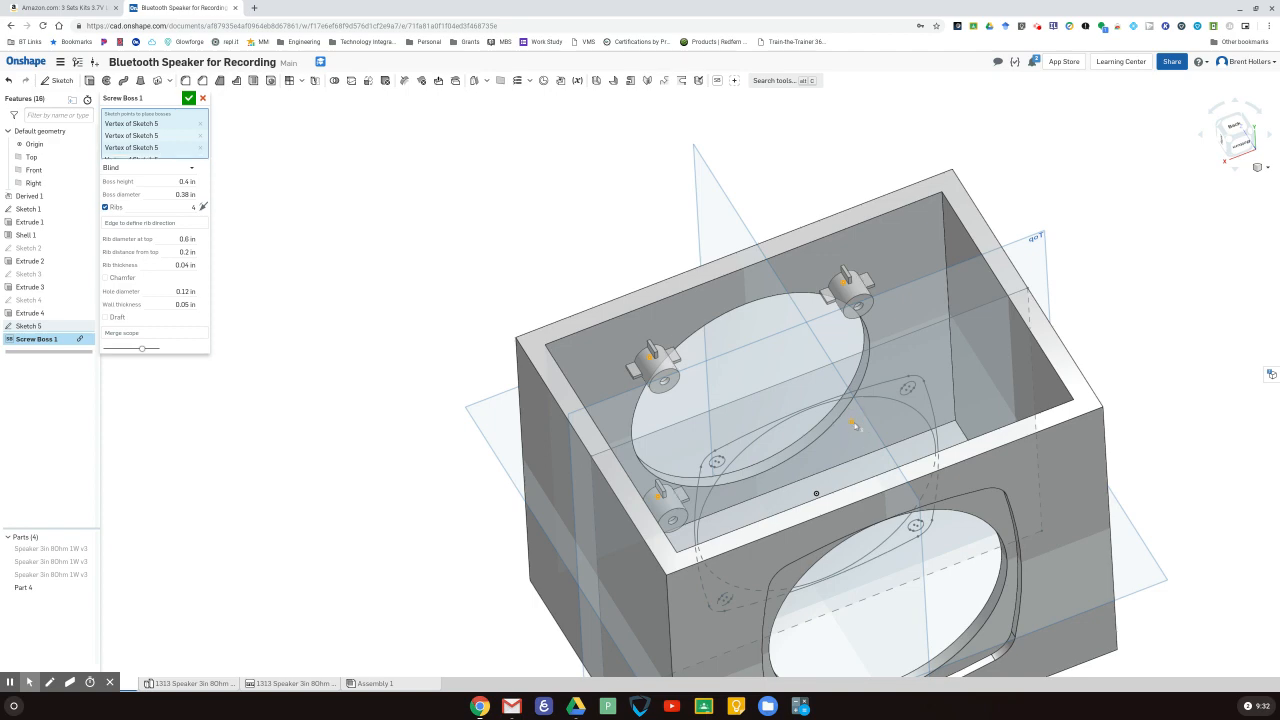
# - Inspect the four bosses from outside and inside the box, and set the boss height to 0.75 in
pyautogui.moveTo(542, 262); pyautogui.dragTo(648, 372, button='right')
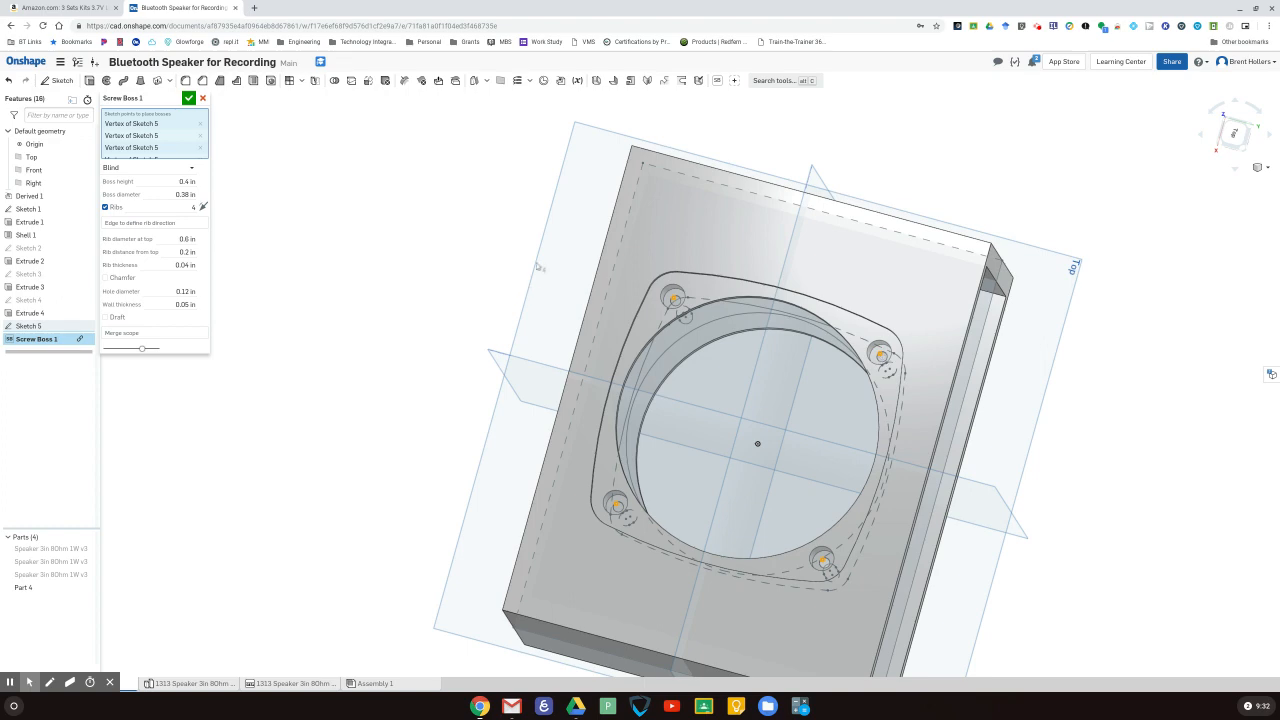
pyautogui.moveTo(1118, 431); pyautogui.dragTo(1038, 365, button='right')
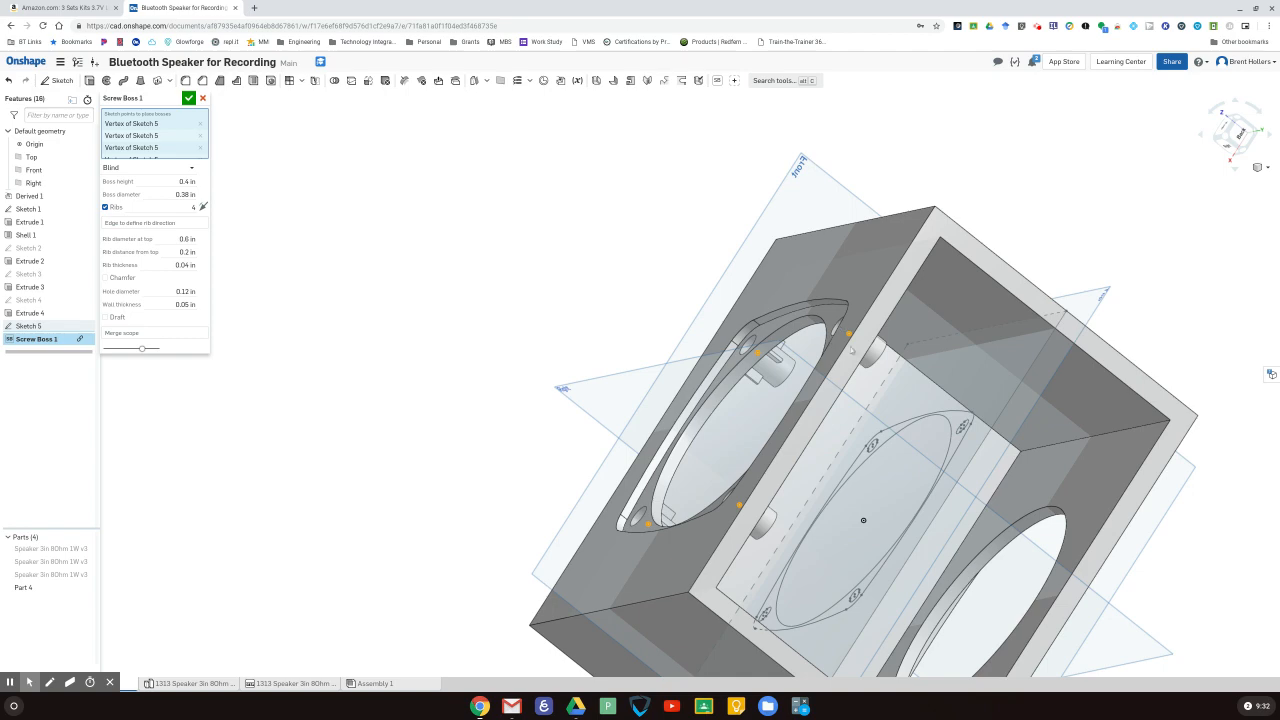
pyautogui.moveTo(879, 363); pyautogui.dragTo(857, 293, button='right')
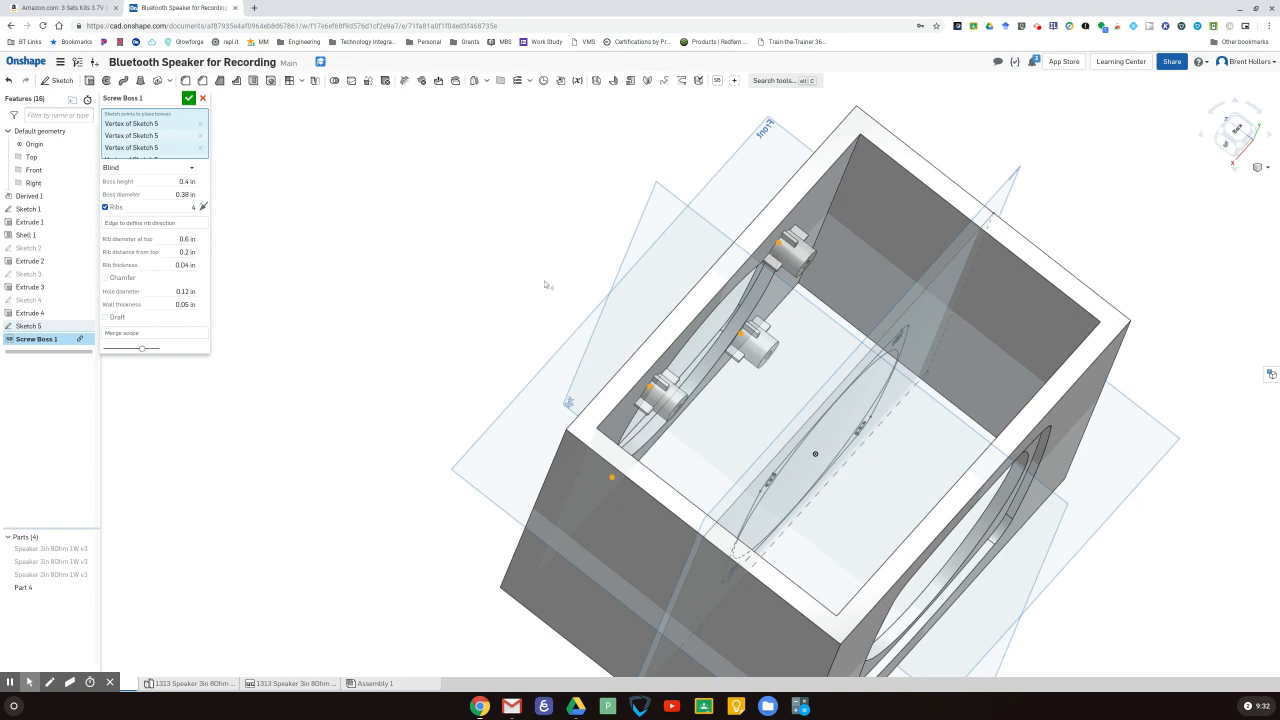
pyautogui.moveTo(505, 310); pyautogui.dragTo(470, 325, button='right')
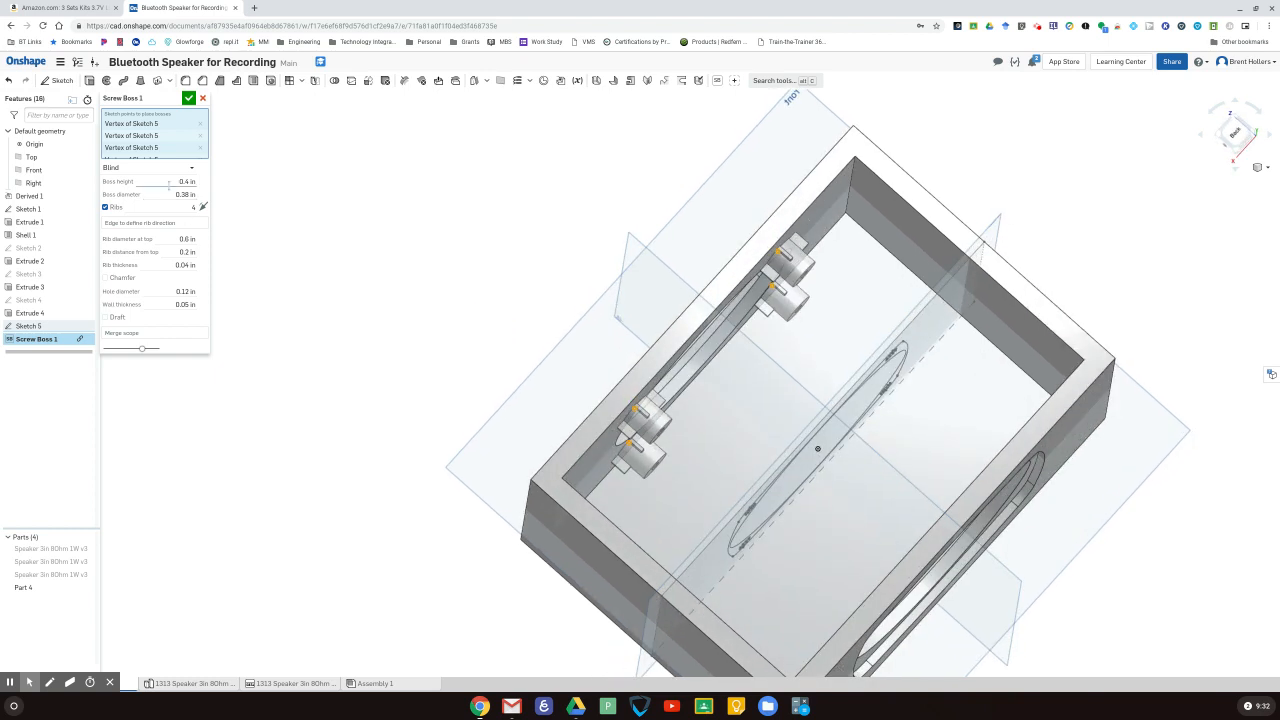
pyautogui.click(168, 184)
pyautogui.write('0.75')
pyautogui.press('Return')
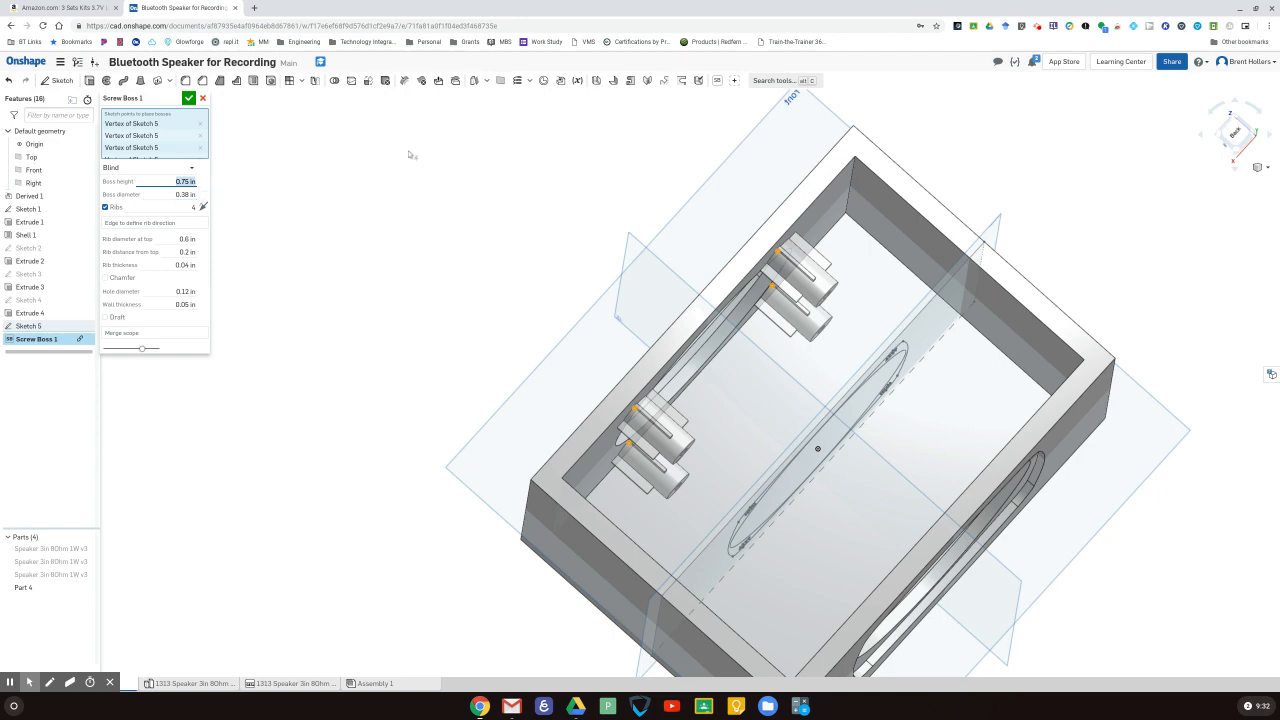
# - Check the boss holes from the speaker face and search Google for "screw sizes" in a new browser tab
pyautogui.moveTo(413, 157); pyautogui.dragTo(485, 222, button='right')
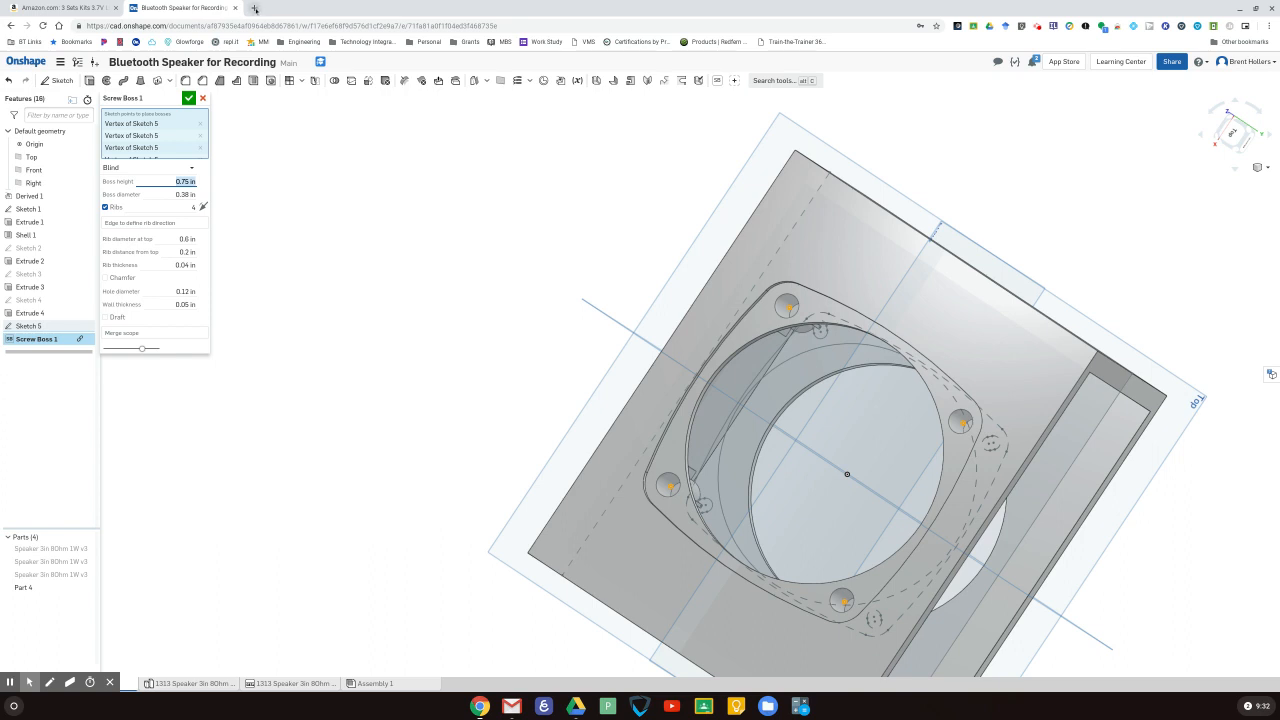
pyautogui.click(256, 9)
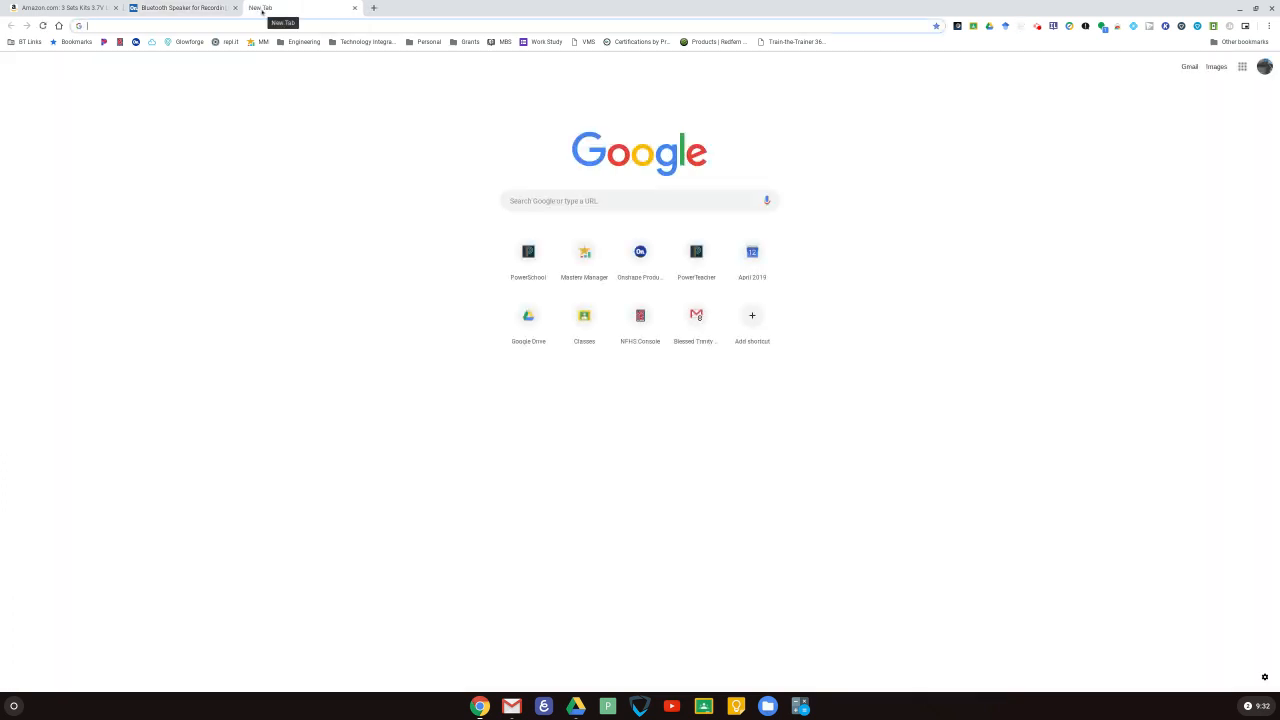
pyautogui.write('sc')
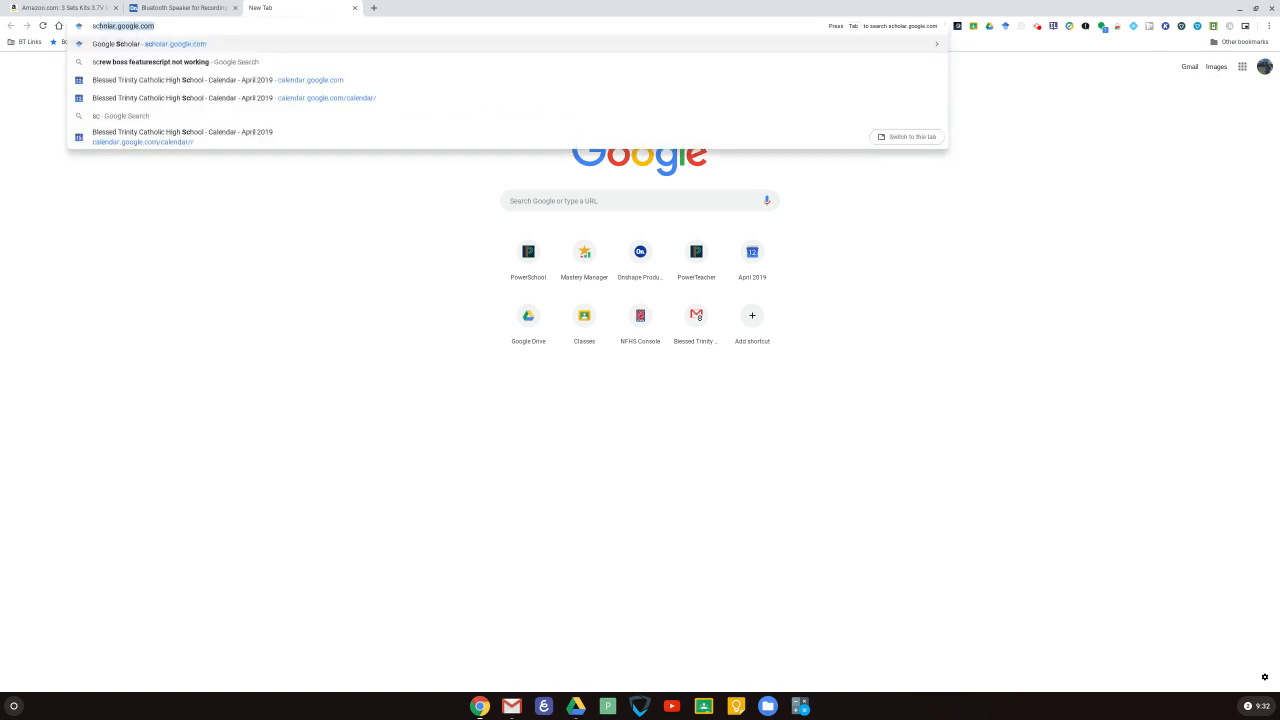
pyautogui.write('rew sizes')
pyautogui.press('Return')
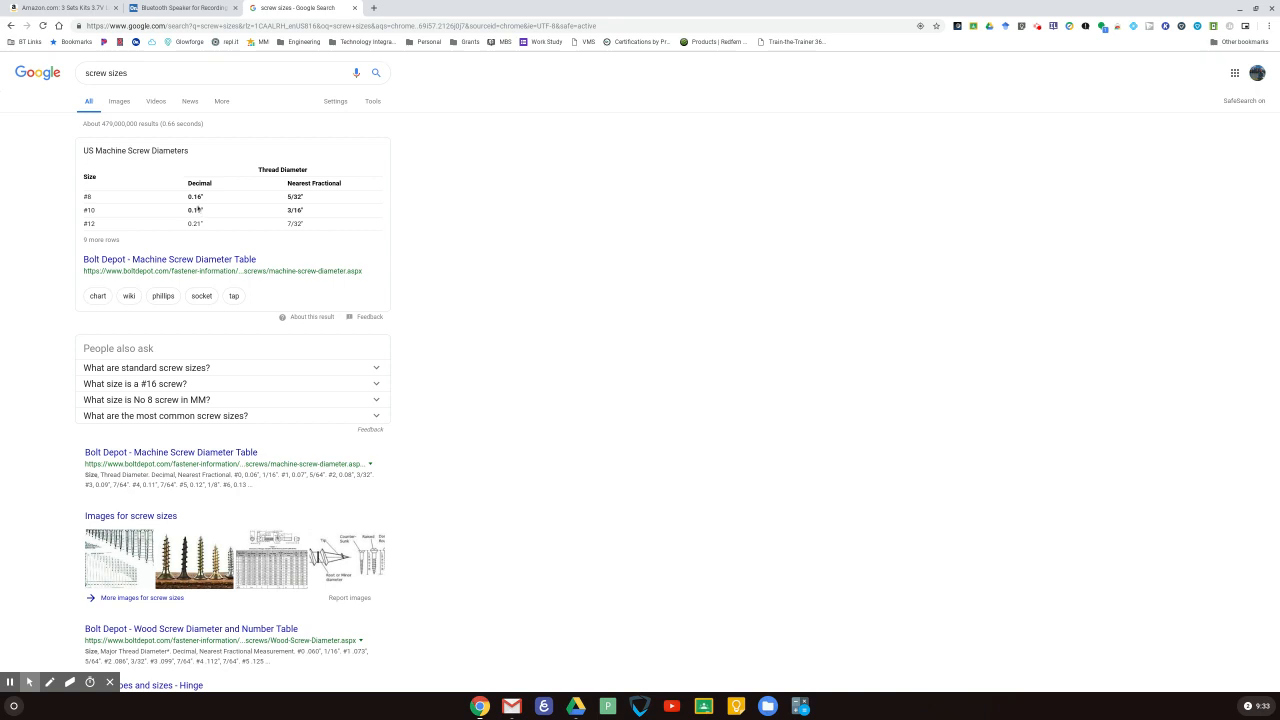
# - Return to the Onshape document and set the boss diameter of the Screw Boss feature to 0.16 in
pyautogui.click(176, 7)
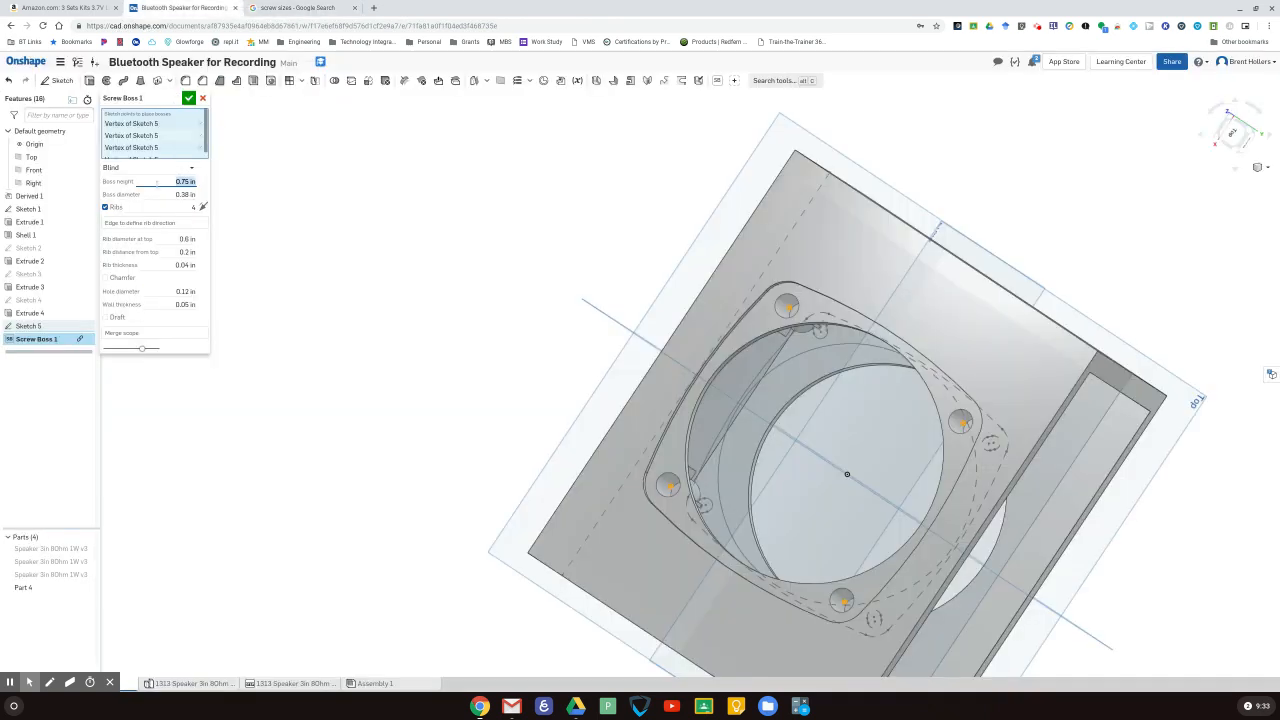
pyautogui.press('Tab')
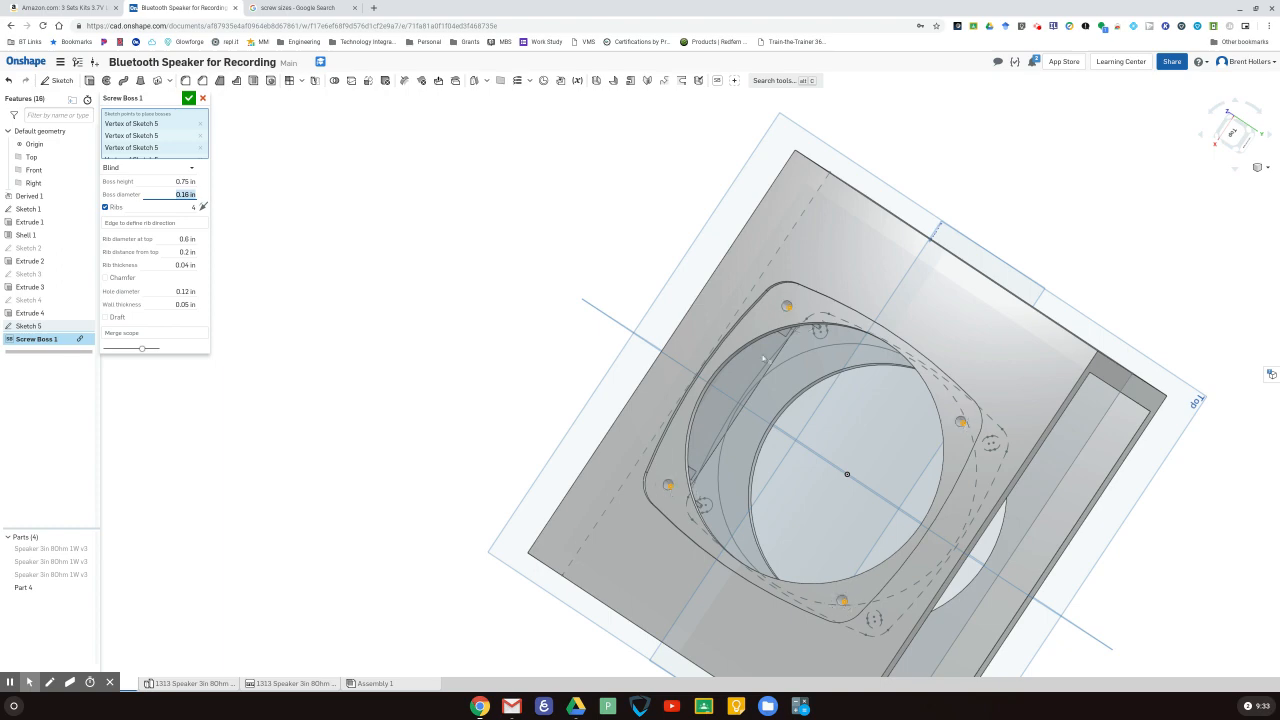
# - Set the Screw Boss boss diameter to 0.25 in and, with the screw size search for reference, the hole diameter to 0.16 in
pyautogui.moveTo(495, 199); pyautogui.dragTo(477, 223, button='right')
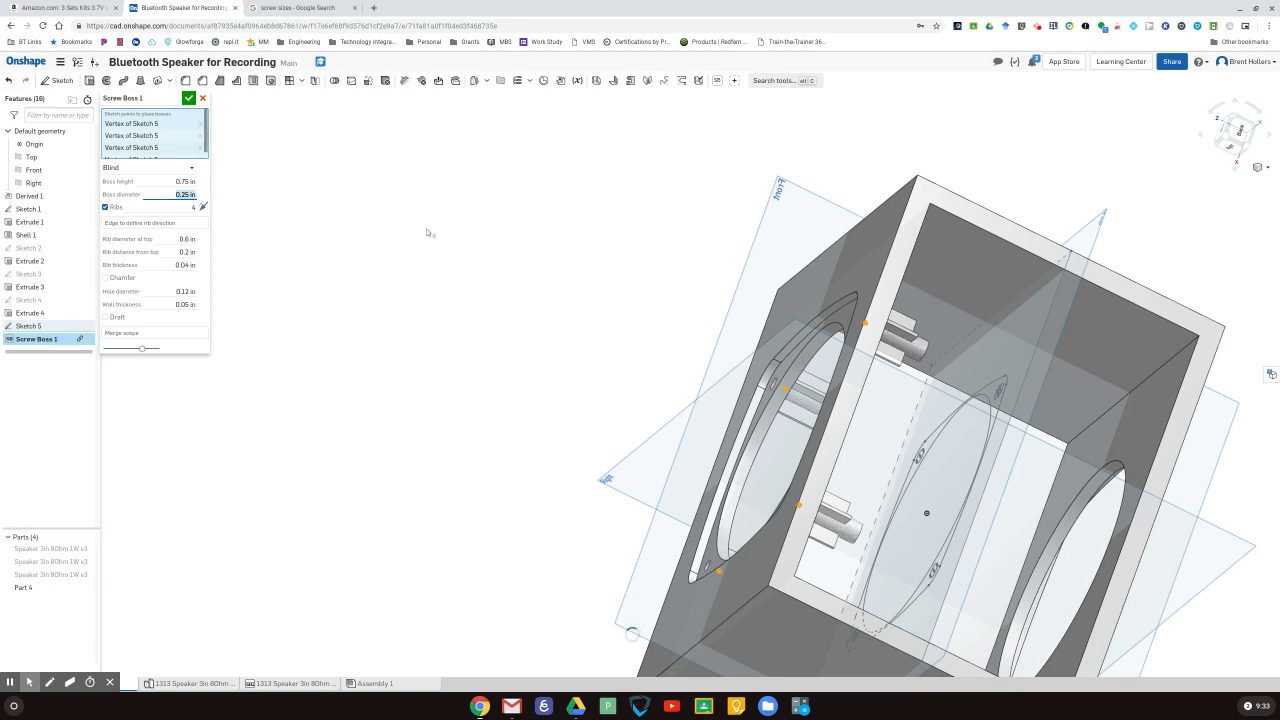
pyautogui.moveTo(470, 238); pyautogui.dragTo(500, 252, button='right')
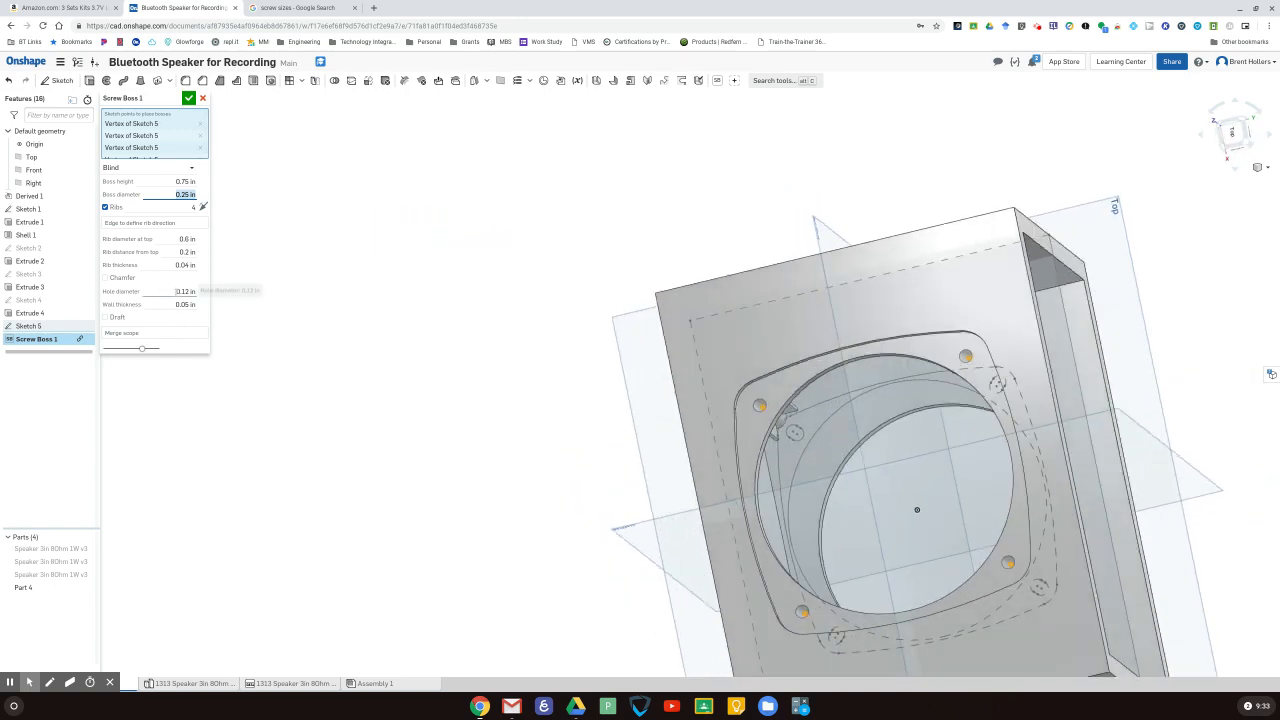
pyautogui.click(294, 8)
pyautogui.click(192, 7)
pyautogui.click(165, 288)
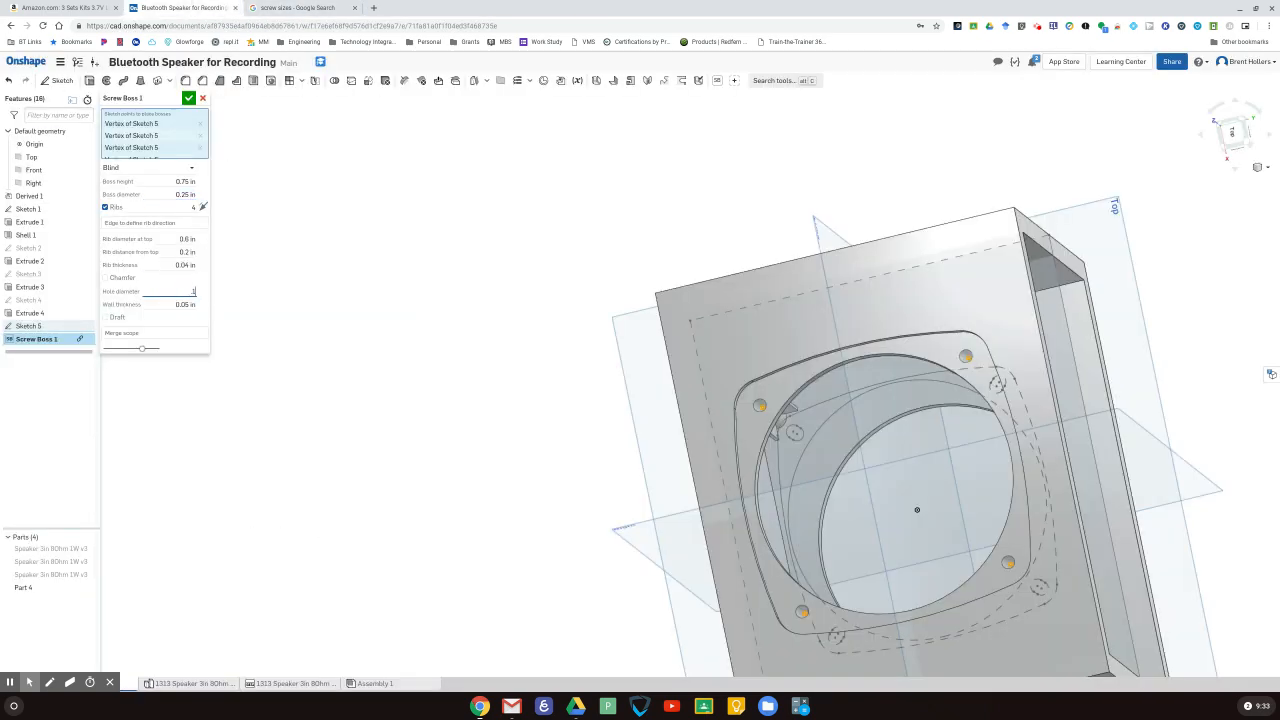
# - Set the boss wall thickness to 0.1 in and inspect the bosses inside the box
pyautogui.click(175, 302)
pyautogui.moveTo(857, 173); pyautogui.dragTo(651, 195, button='right')
pyautogui.click(402, 321)
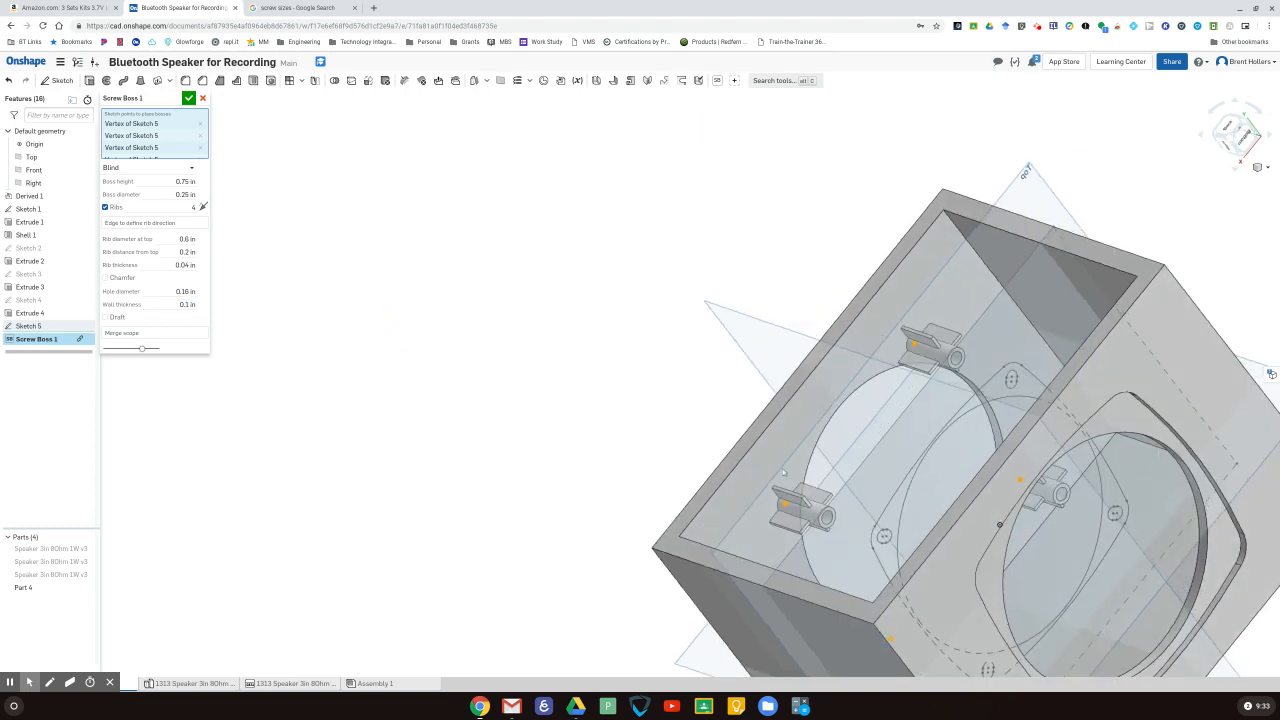
pyautogui.moveTo(612, 330); pyautogui.dragTo(612, 357, button='right')
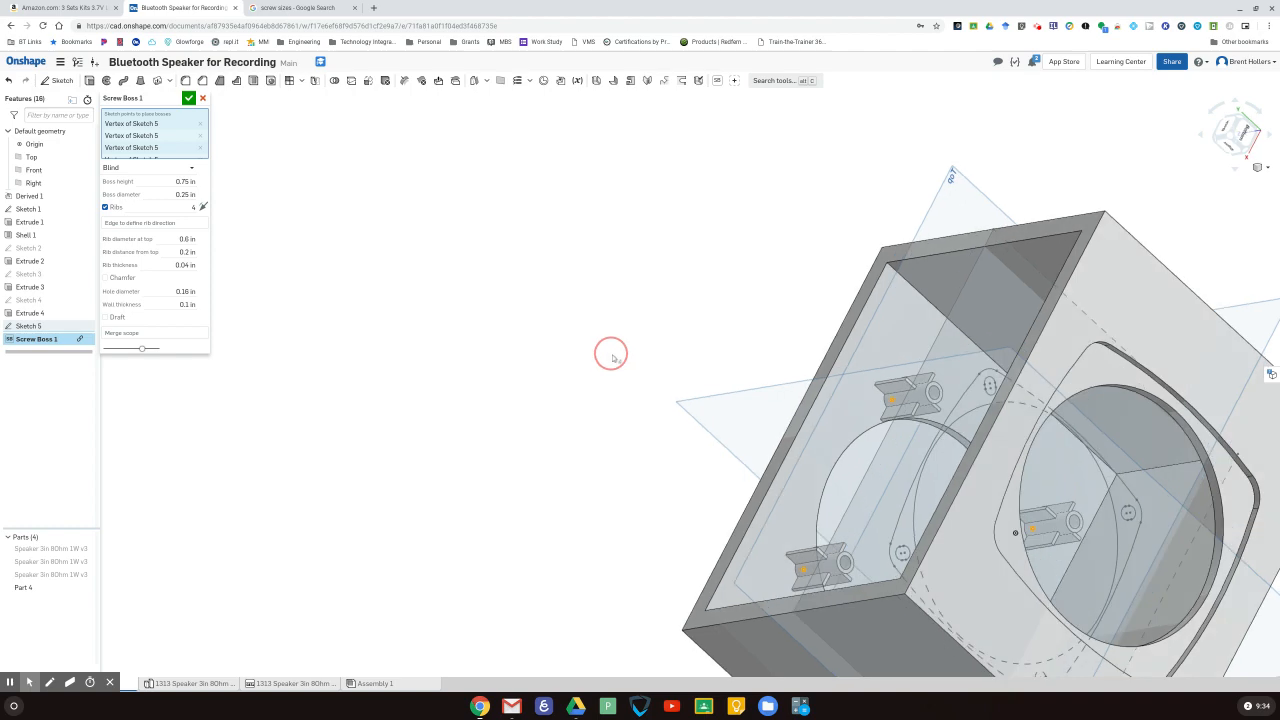
pyautogui.moveTo(623, 468); pyautogui.dragTo(800, 369, button='right')
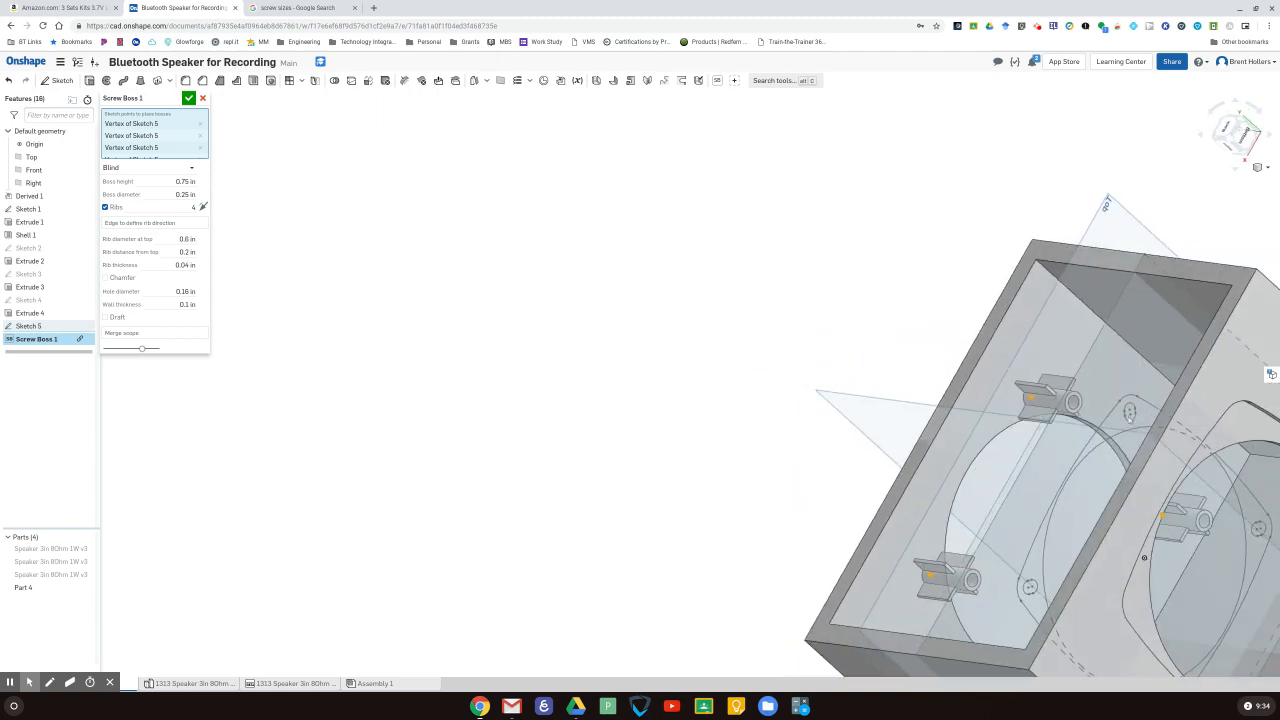
# - Try a boss wall thickness of 0.25 in, and set it back to 0.1 in
pyautogui.click(173, 304)
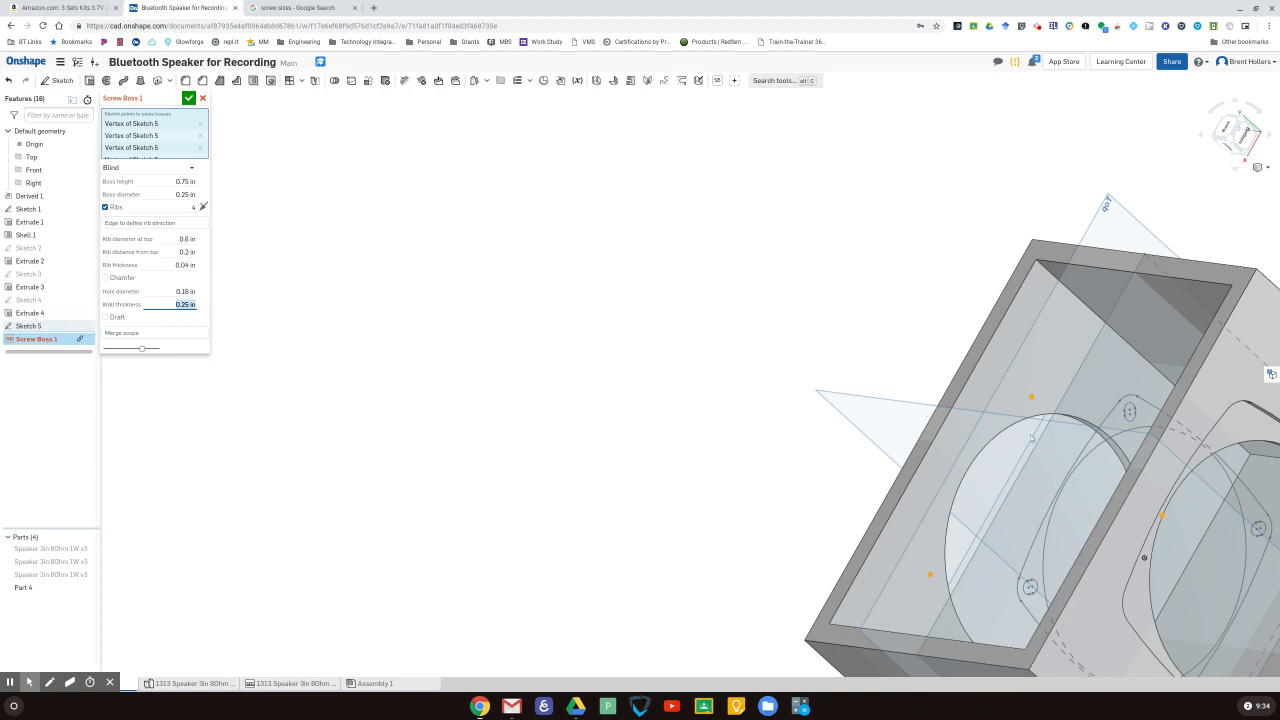
pyautogui.doubleClick(182, 304)
pyautogui.click(199, 472)
pyautogui.click(174, 305)
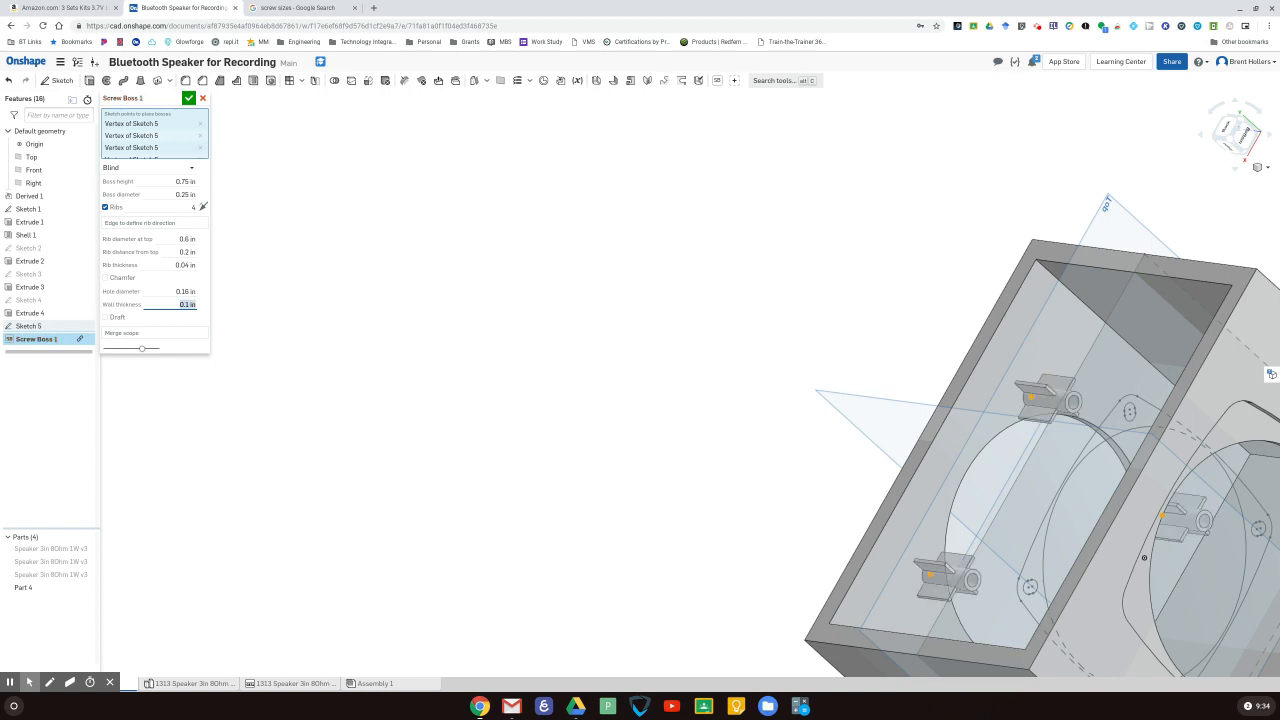
# - Turn the ribs off, set the boss wall thickness to 0.12 in, and turn the ribs back on
pyautogui.click(105, 207)
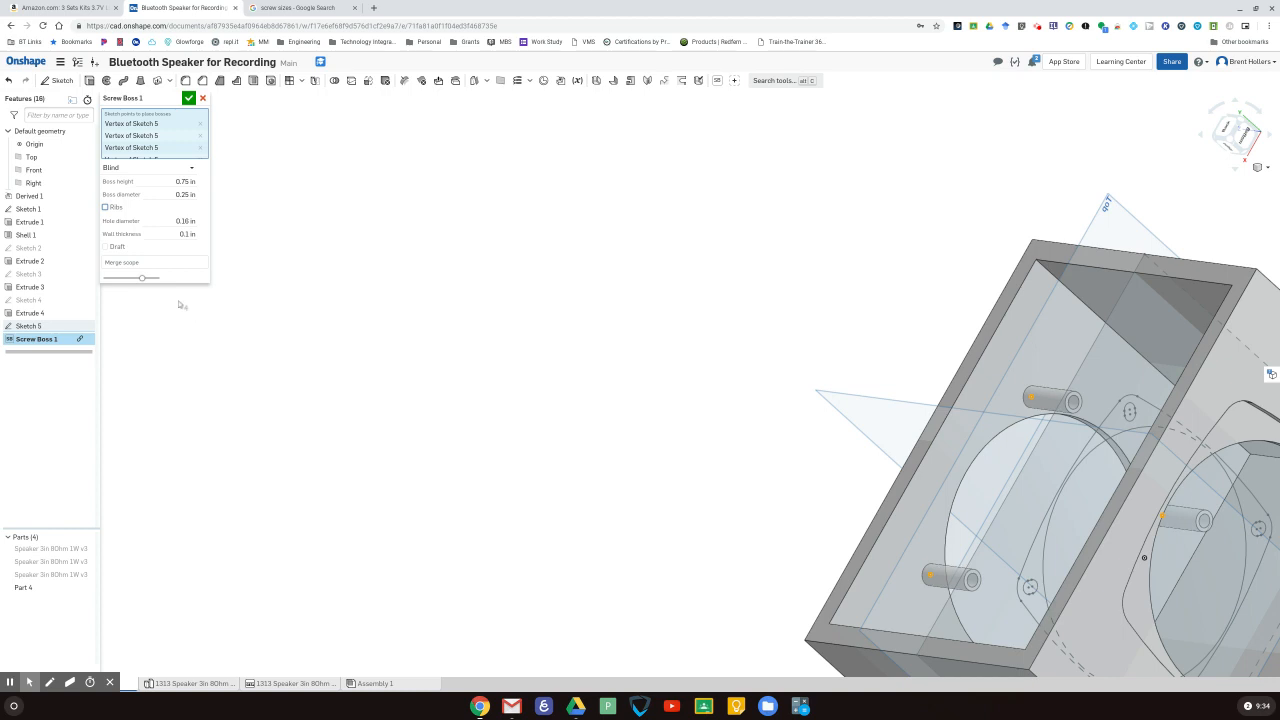
pyautogui.click(175, 233)
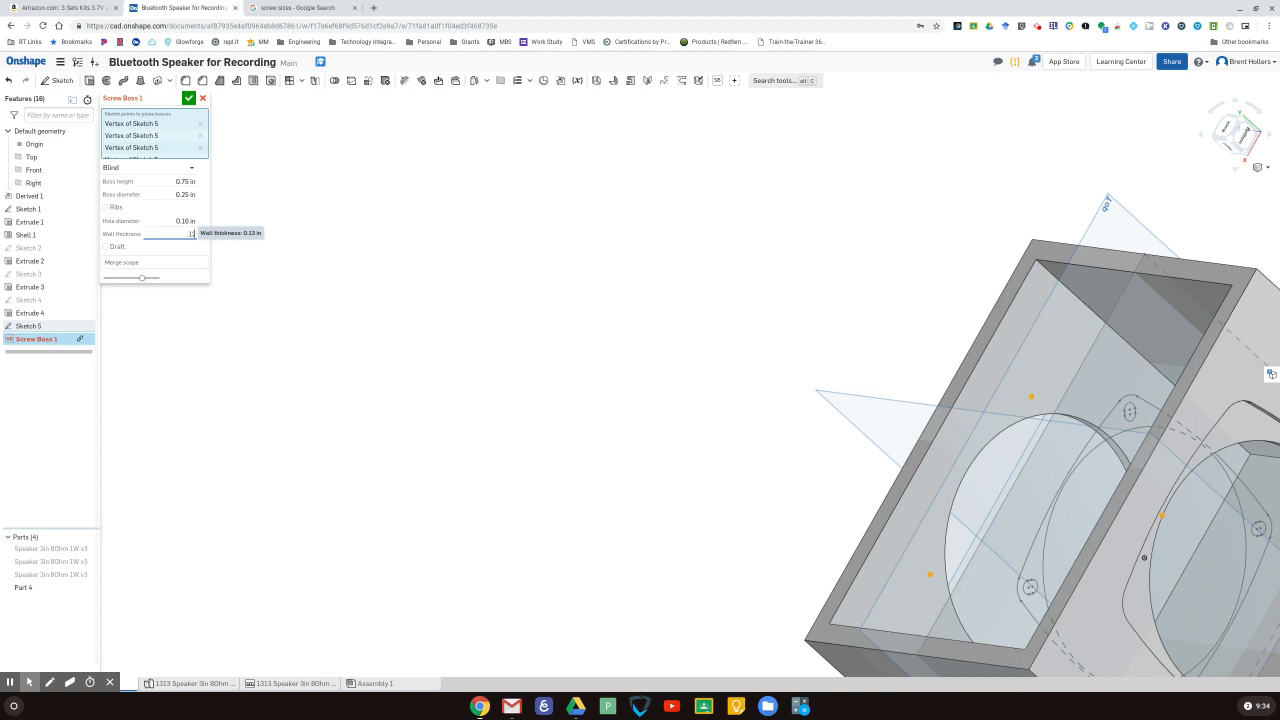
pyautogui.press('Return')
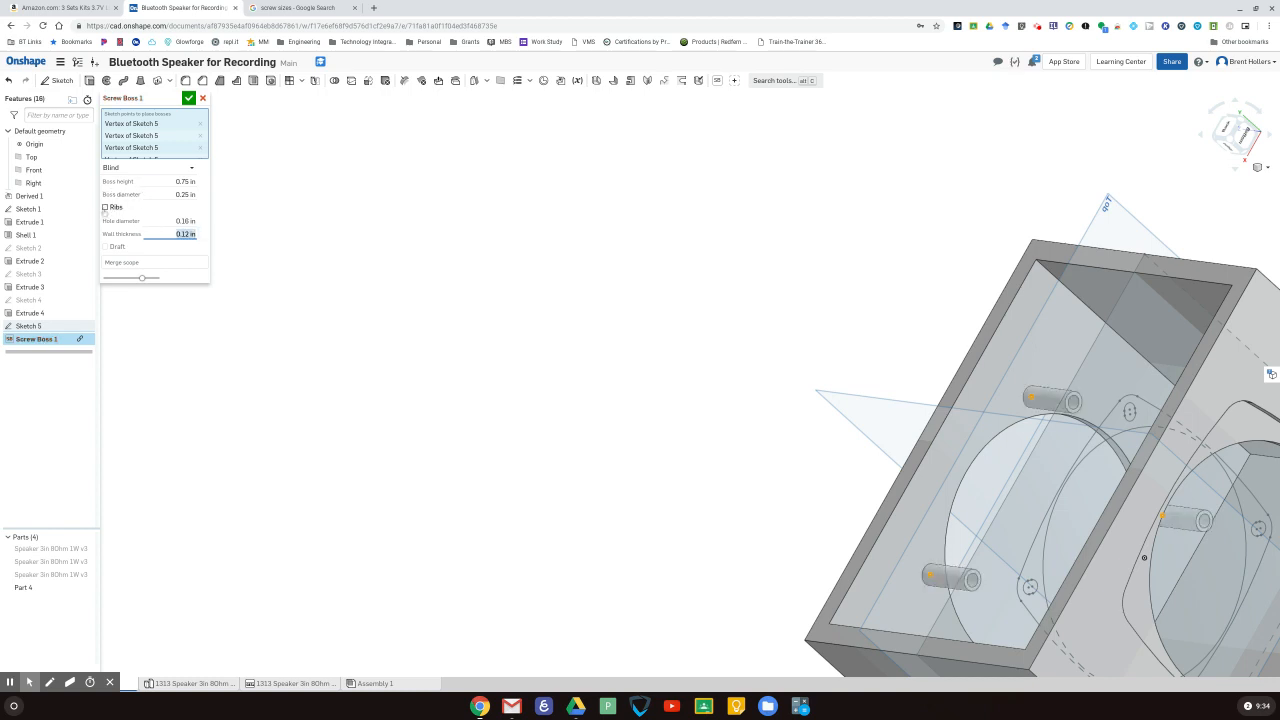
pyautogui.click(105, 207)
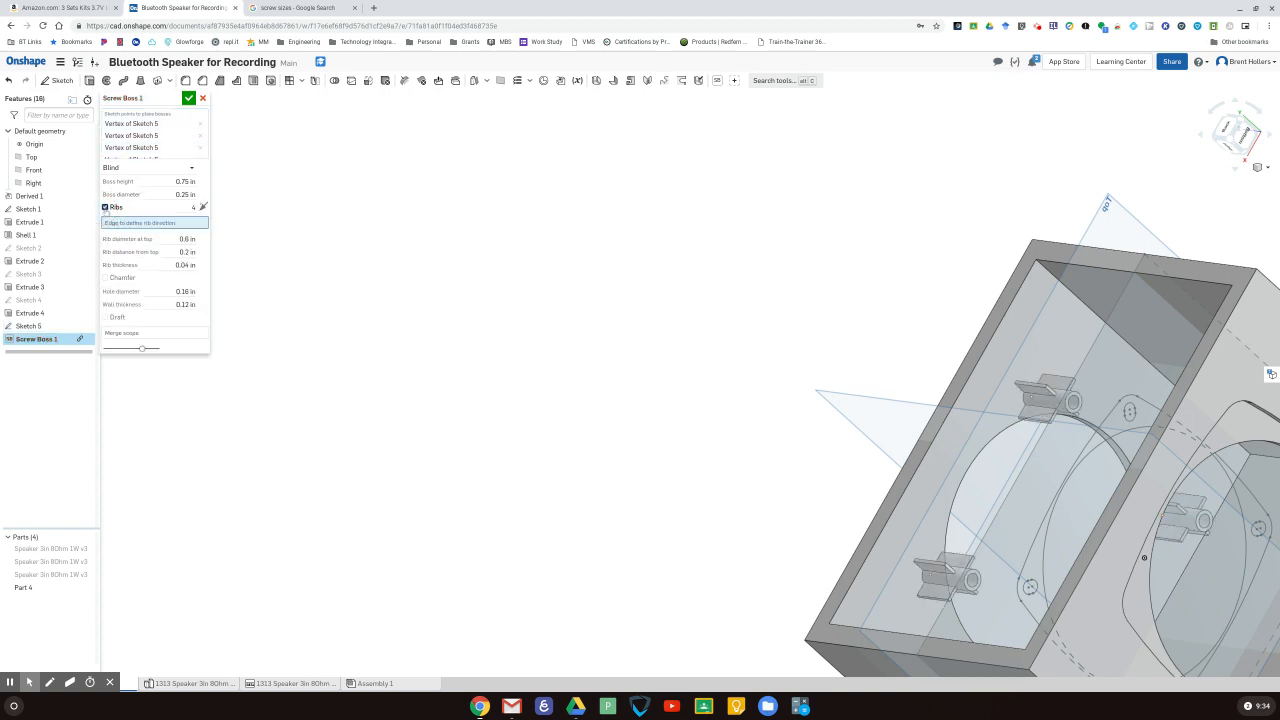
# - Set Part 4 as the merge scope of the screw bosses and accept the feature
pyautogui.moveTo(670, 594); pyautogui.dragTo(706, 584, button='right')
pyautogui.moveTo(603, 476); pyautogui.dragTo(515, 515, button='right')
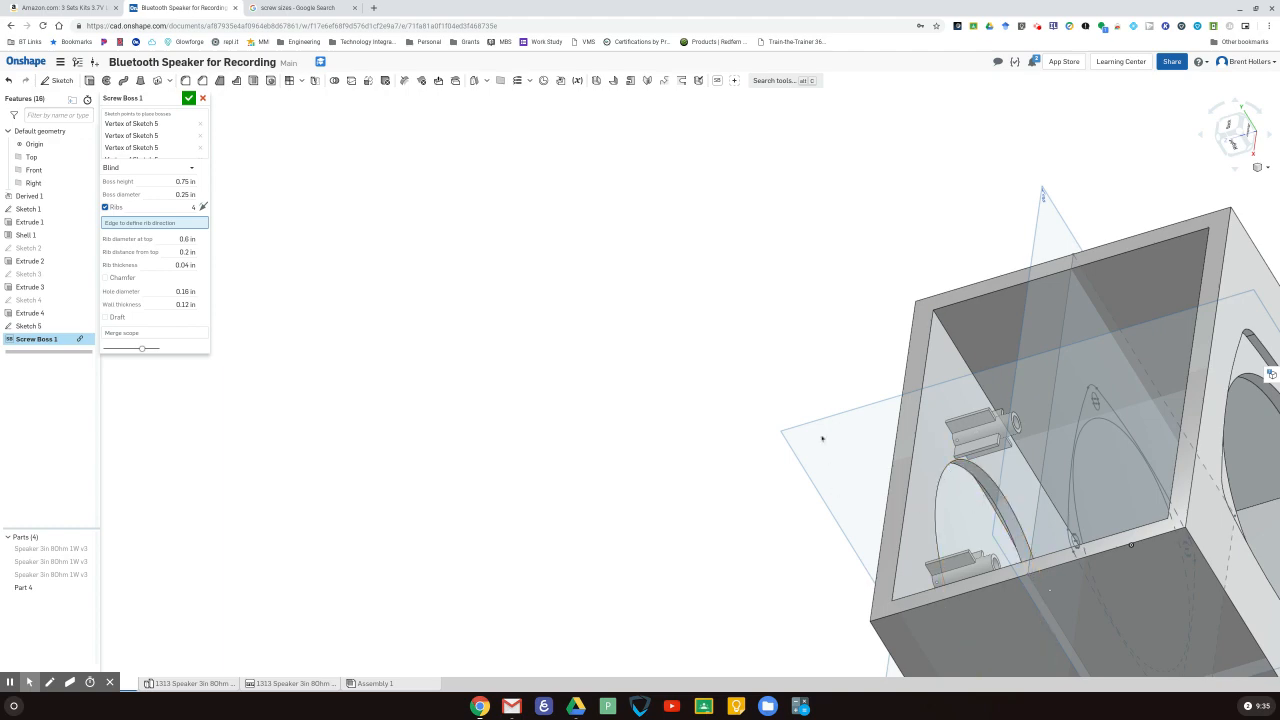
pyautogui.moveTo(822, 437); pyautogui.dragTo(527, 530, button='right')
pyautogui.moveTo(626, 449); pyautogui.dragTo(466, 293, button='right')
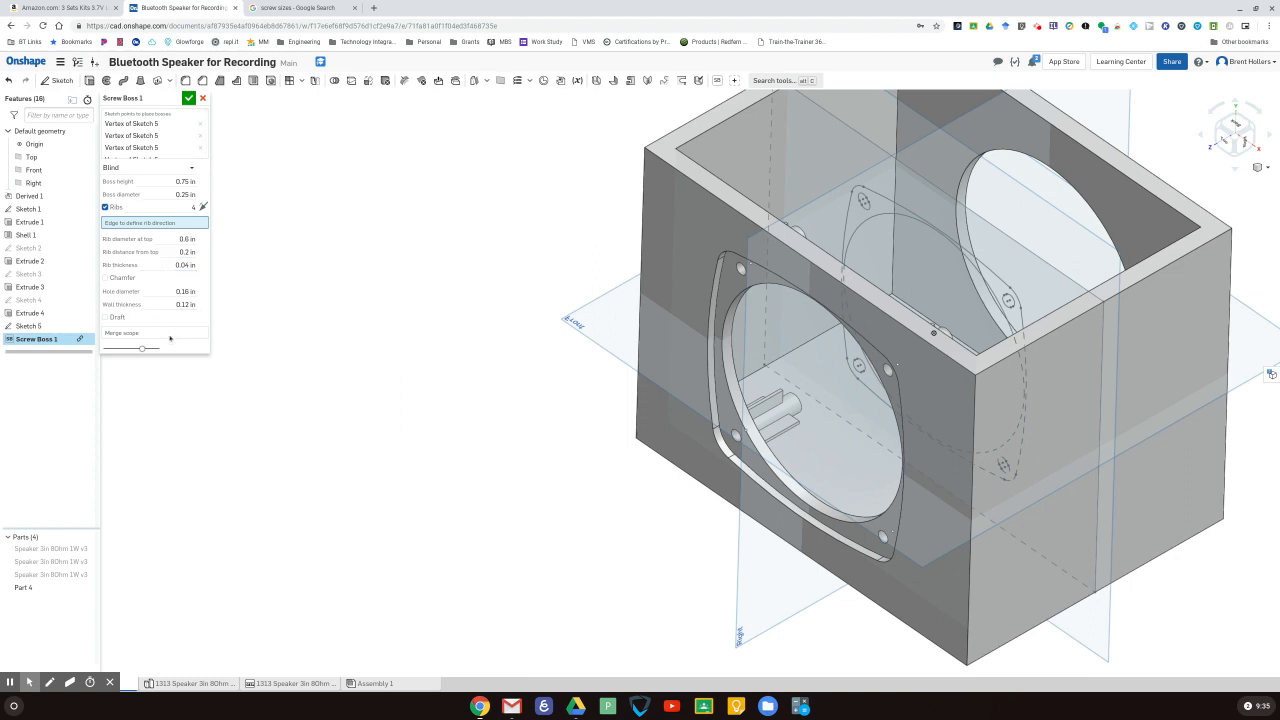
pyautogui.click(170, 335)
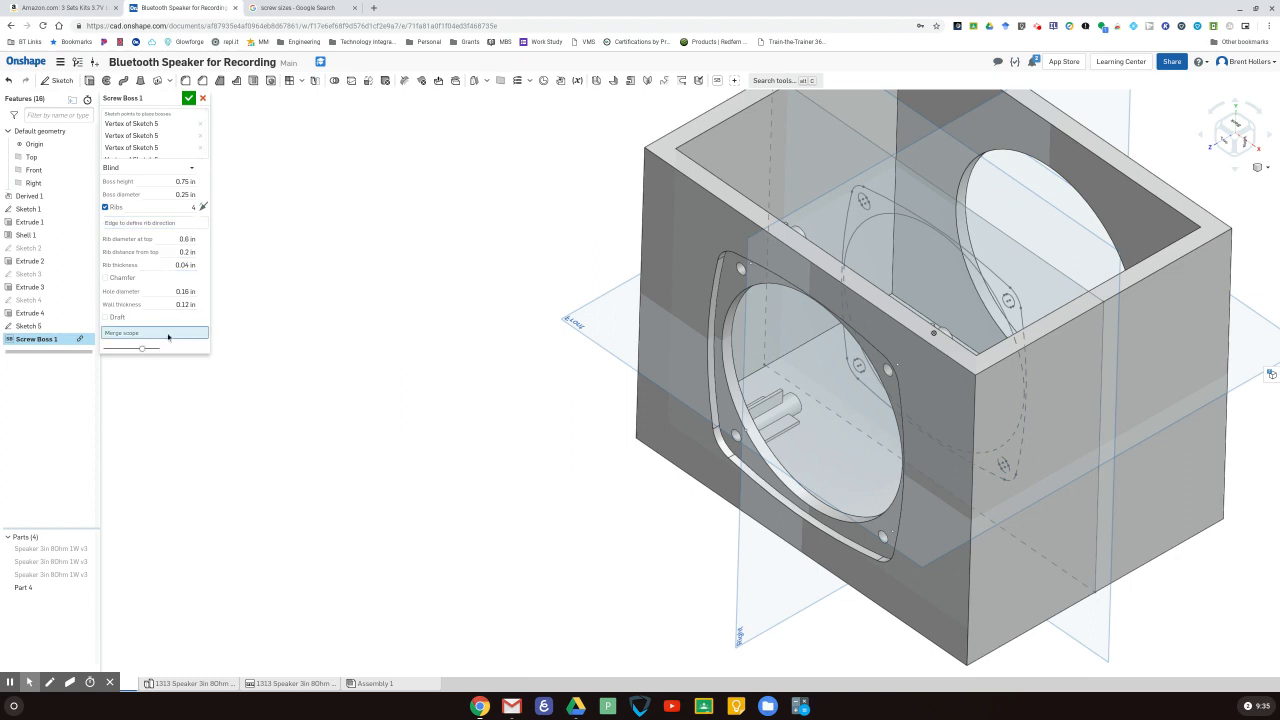
pyautogui.click(20, 588)
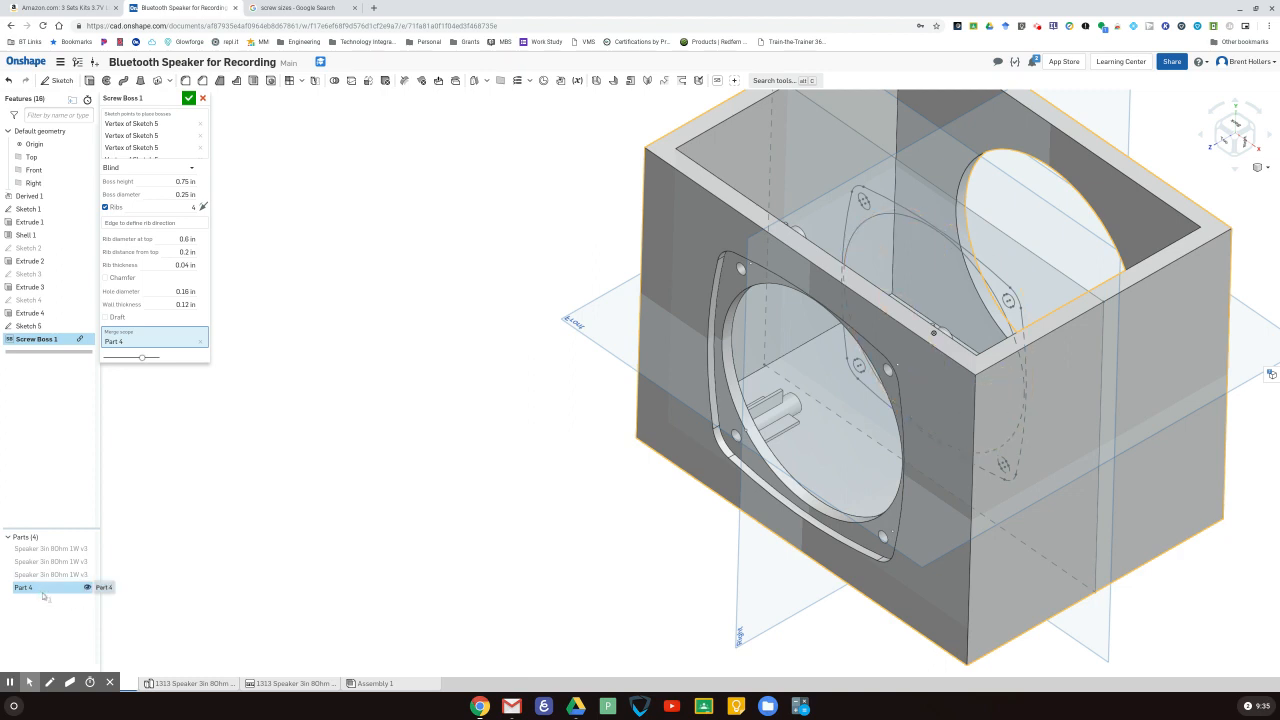
pyautogui.rightClick(46, 590)
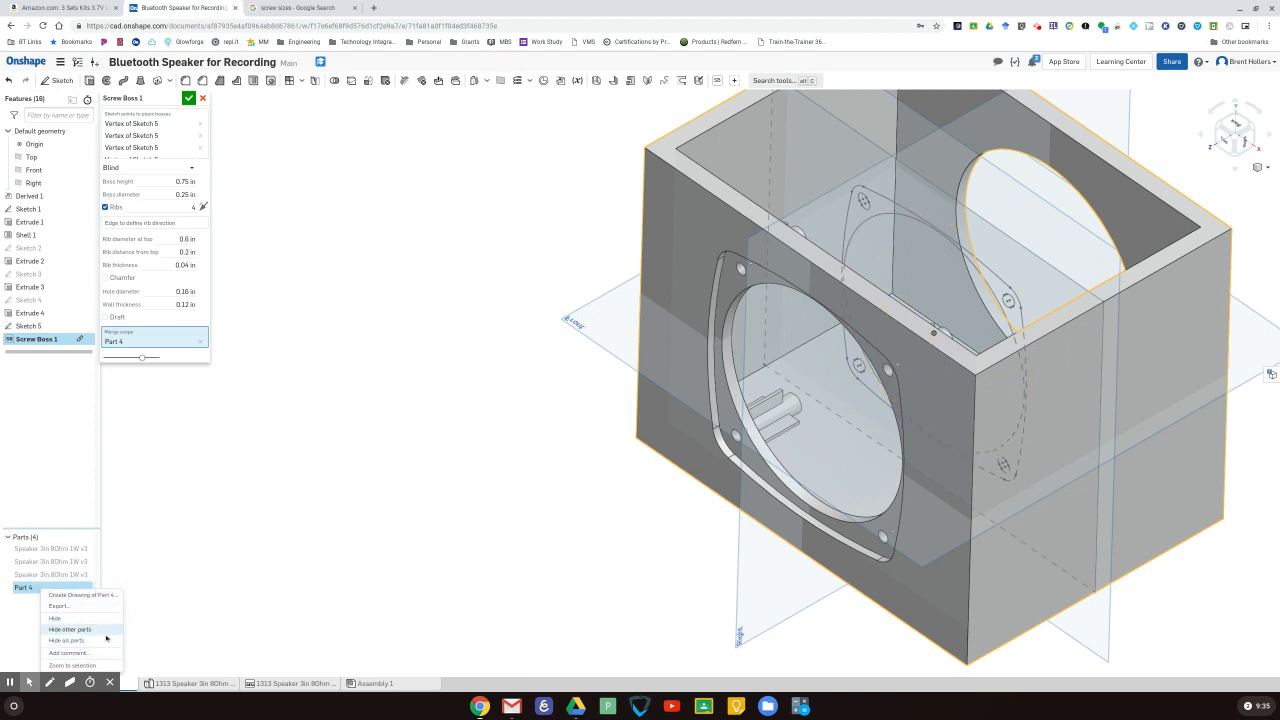
pyautogui.click(170, 623)
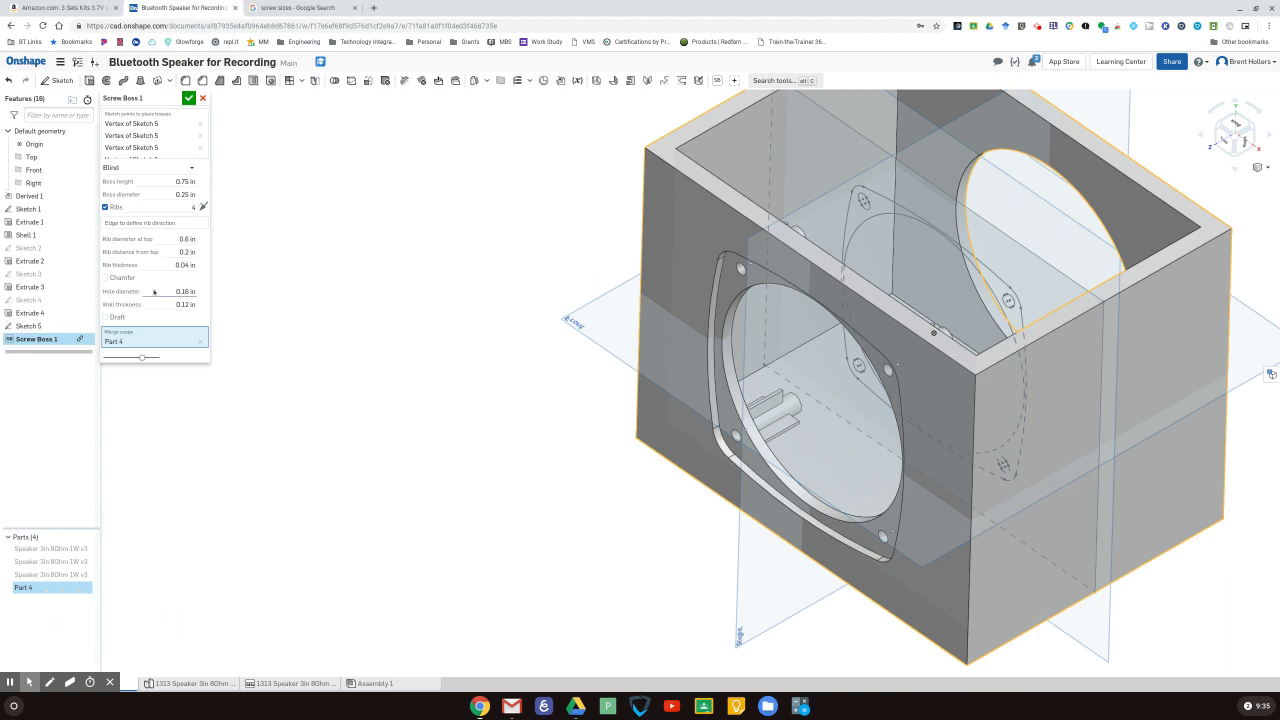
pyautogui.click(188, 98)
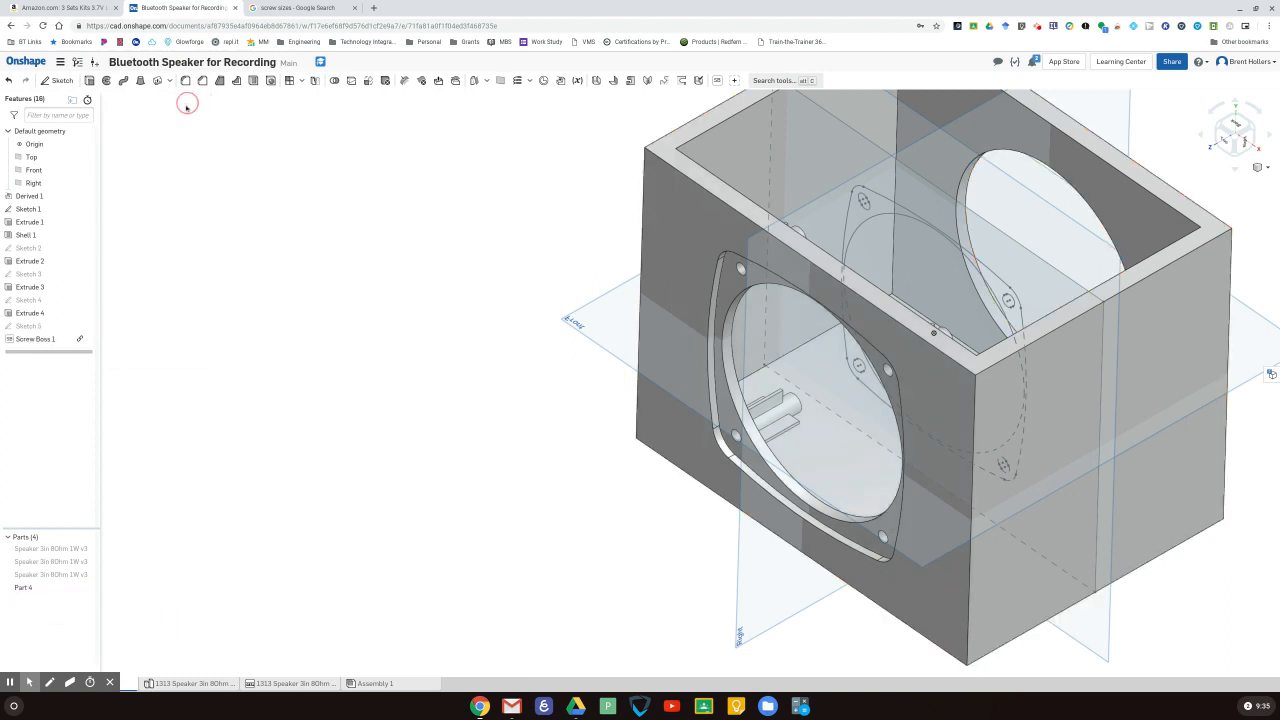
# - Rename Part 4 as Housing
pyautogui.rightClick(42, 590)
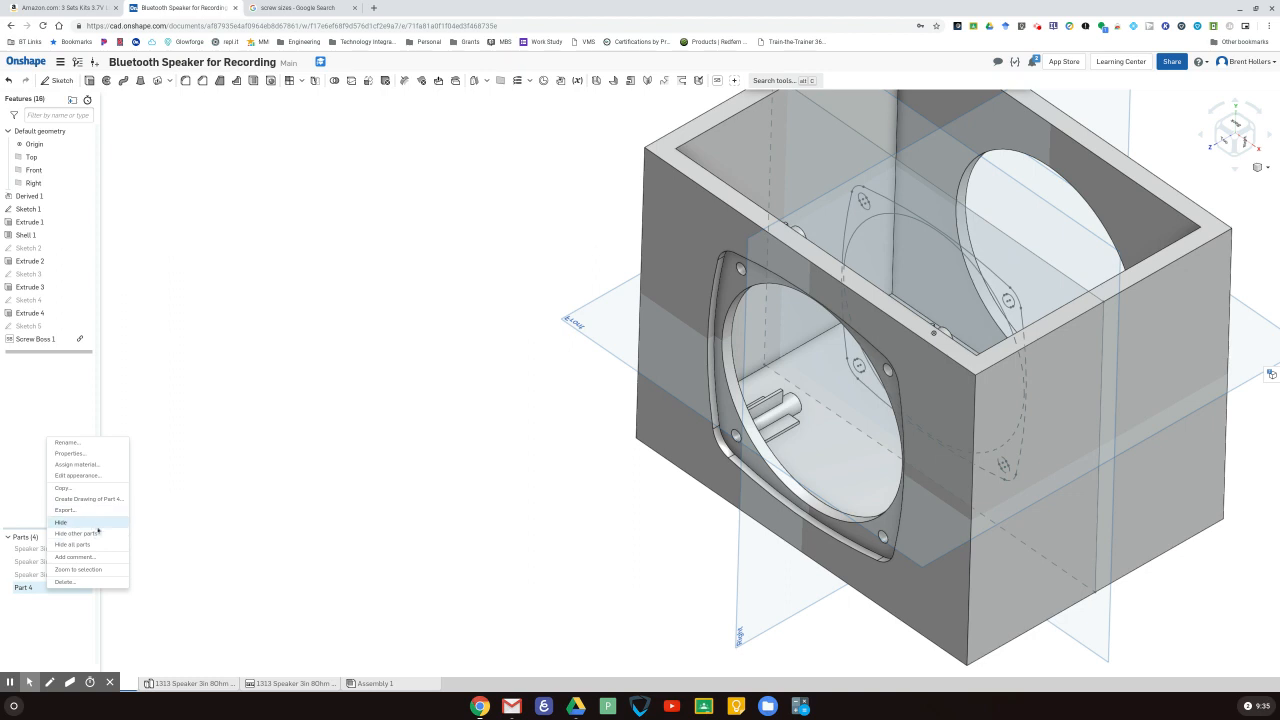
pyautogui.click(67, 443)
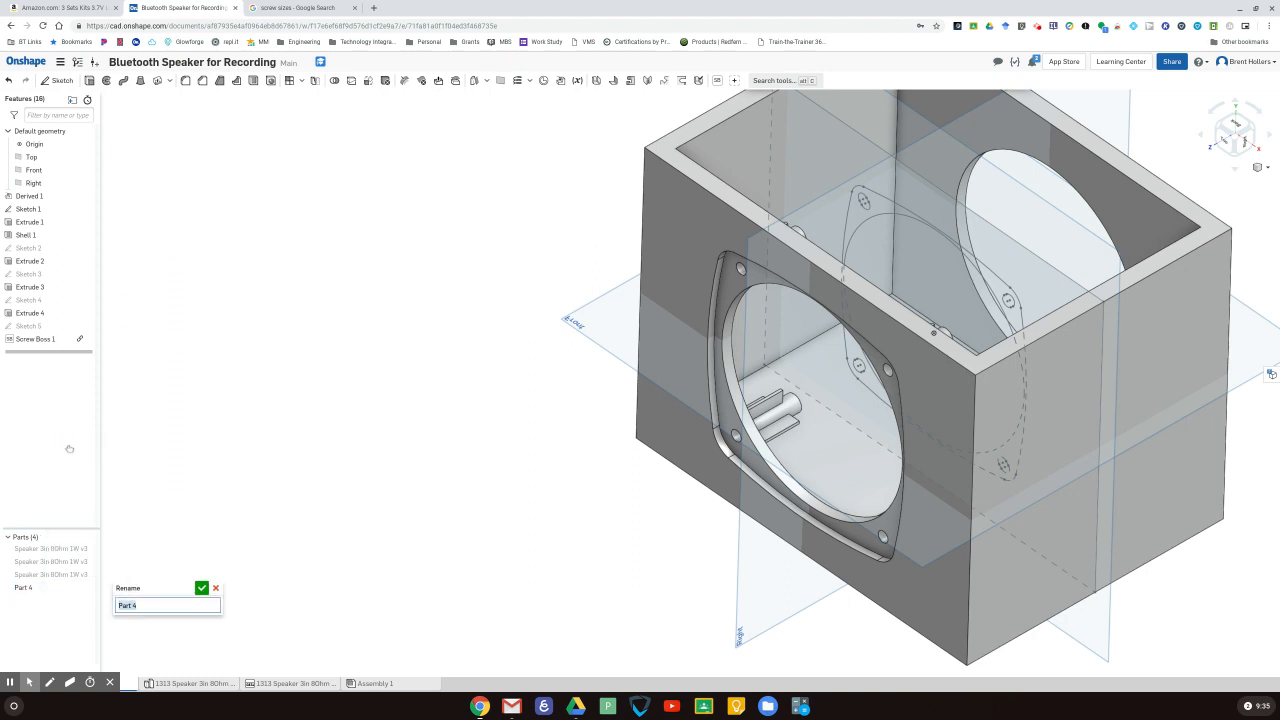
pyautogui.write('Housing')
pyautogui.press('Return')
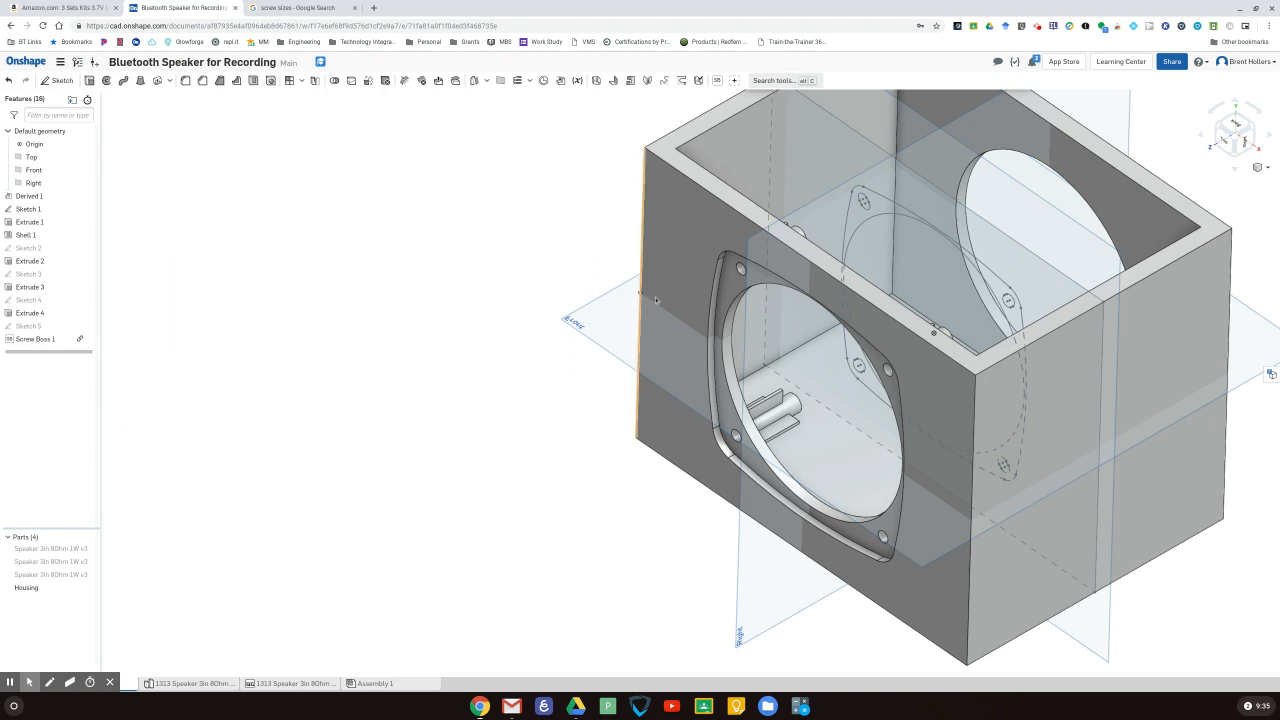
# - Sketch on the inner face of the opposite speaker wall, projecting the four screw hole centres from Sketch 1, and hide Sketch 1
pyautogui.moveTo(556, 352); pyautogui.dragTo(245, 405, button='right')
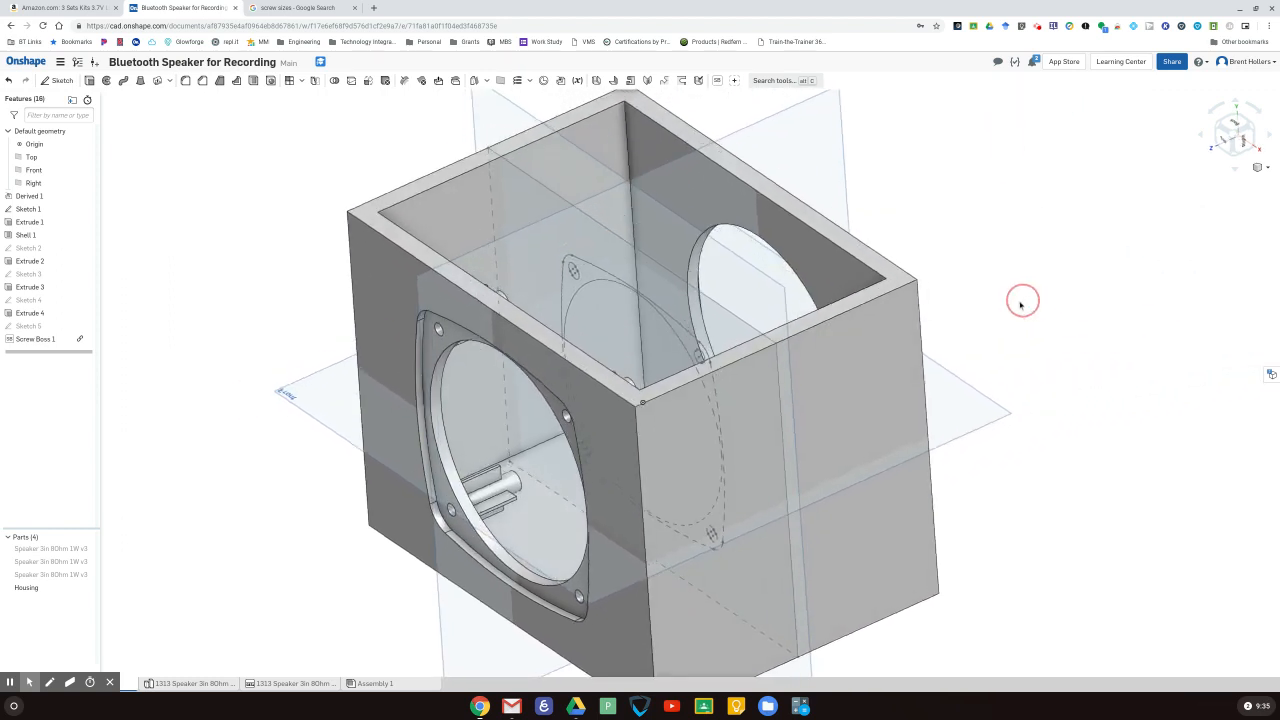
pyautogui.moveTo(1021, 305); pyautogui.dragTo(924, 369, button='right')
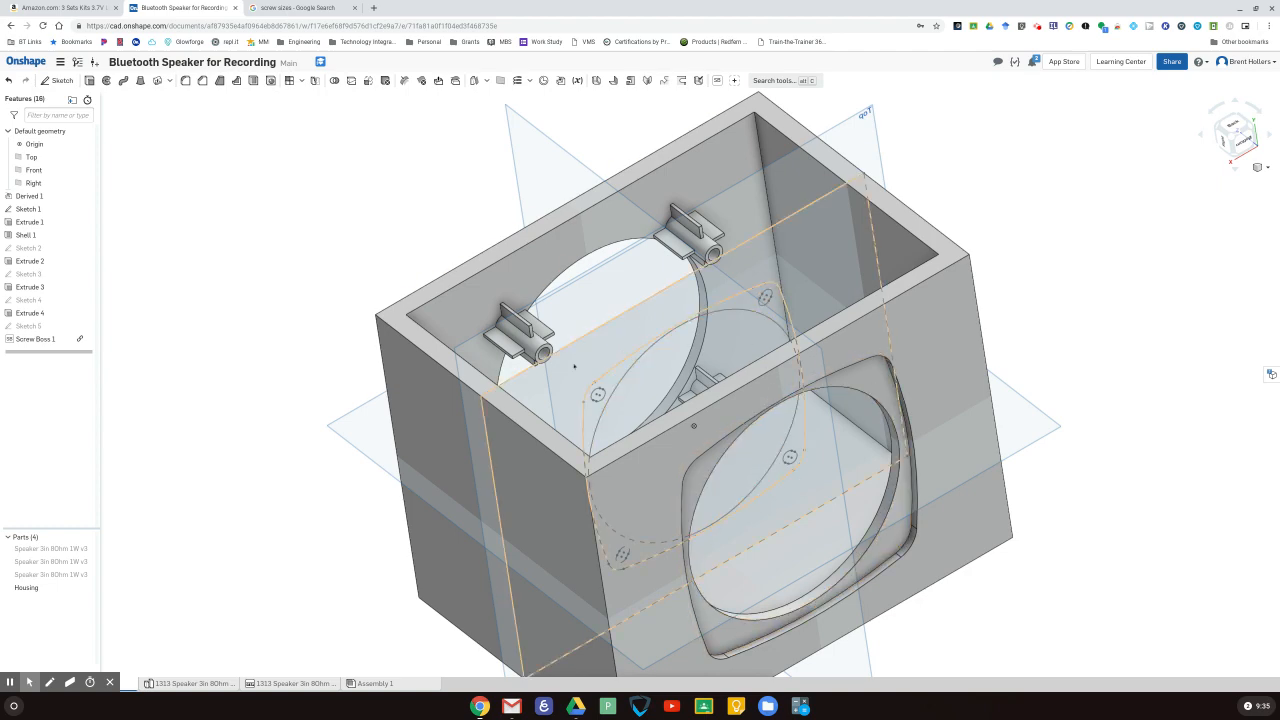
pyautogui.moveTo(875, 388); pyautogui.dragTo(680, 380, button='right')
pyautogui.click(637, 212)
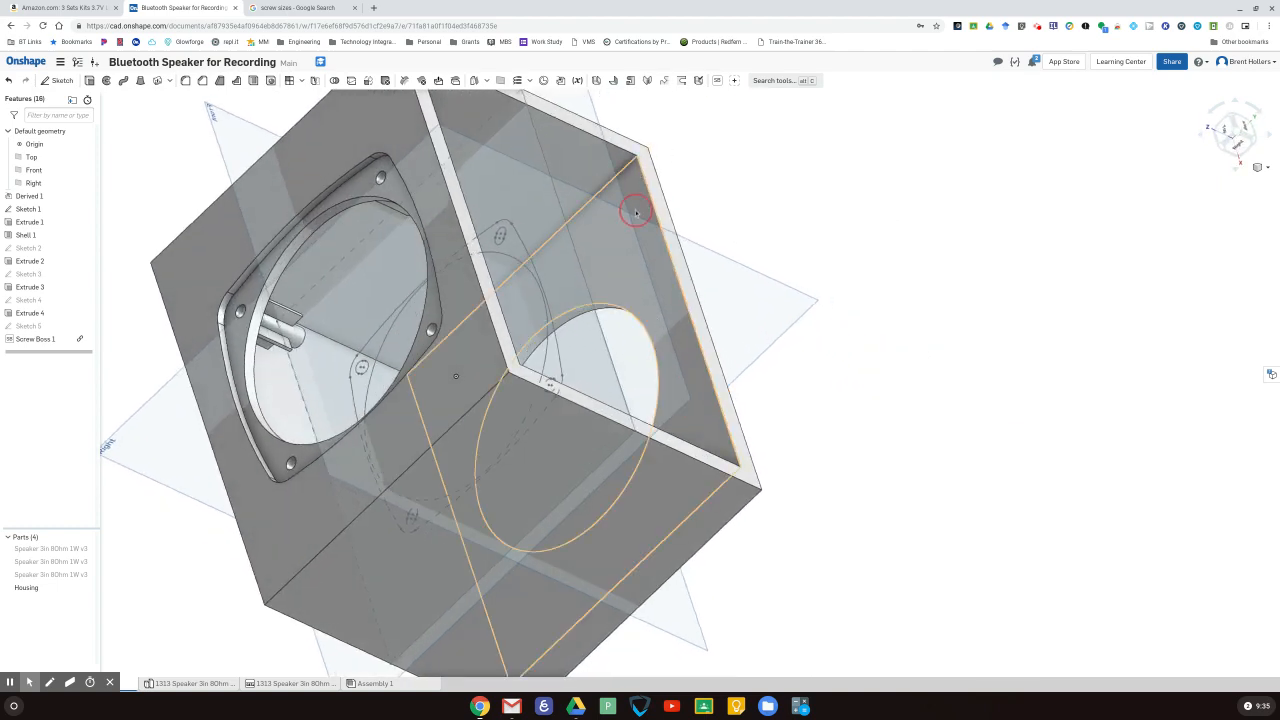
pyautogui.click(60, 81)
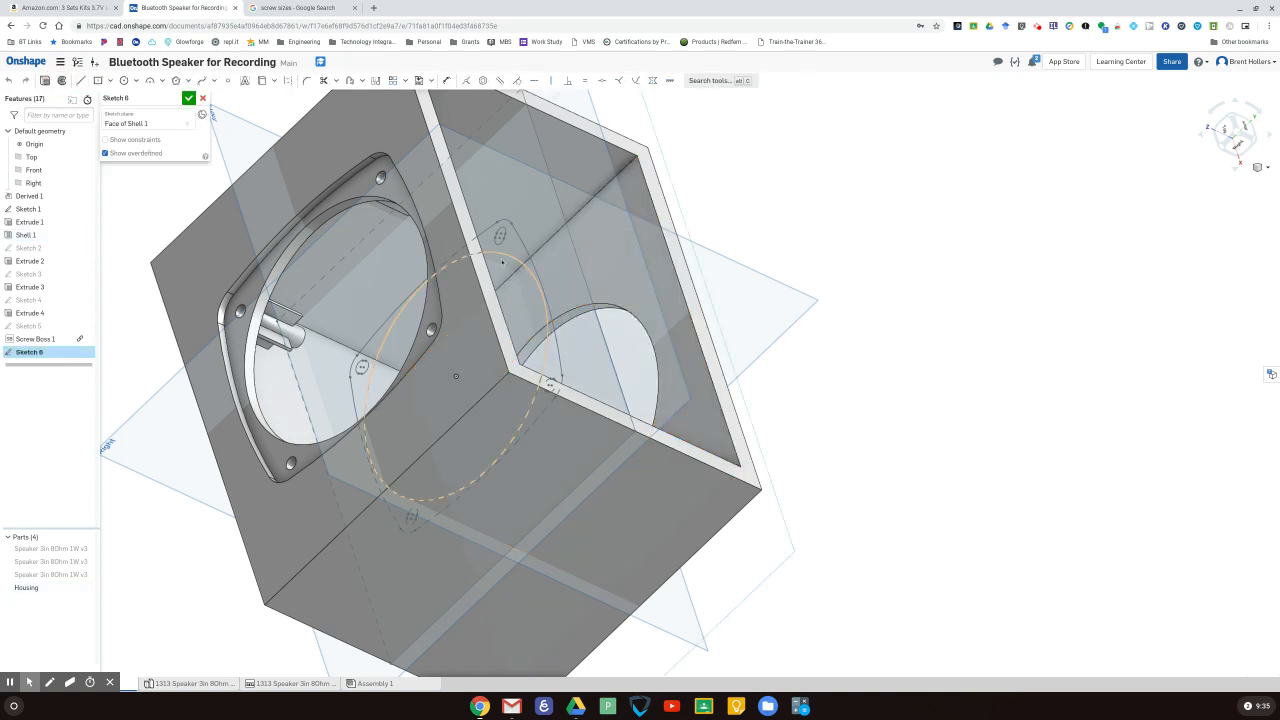
pyautogui.click(262, 80)
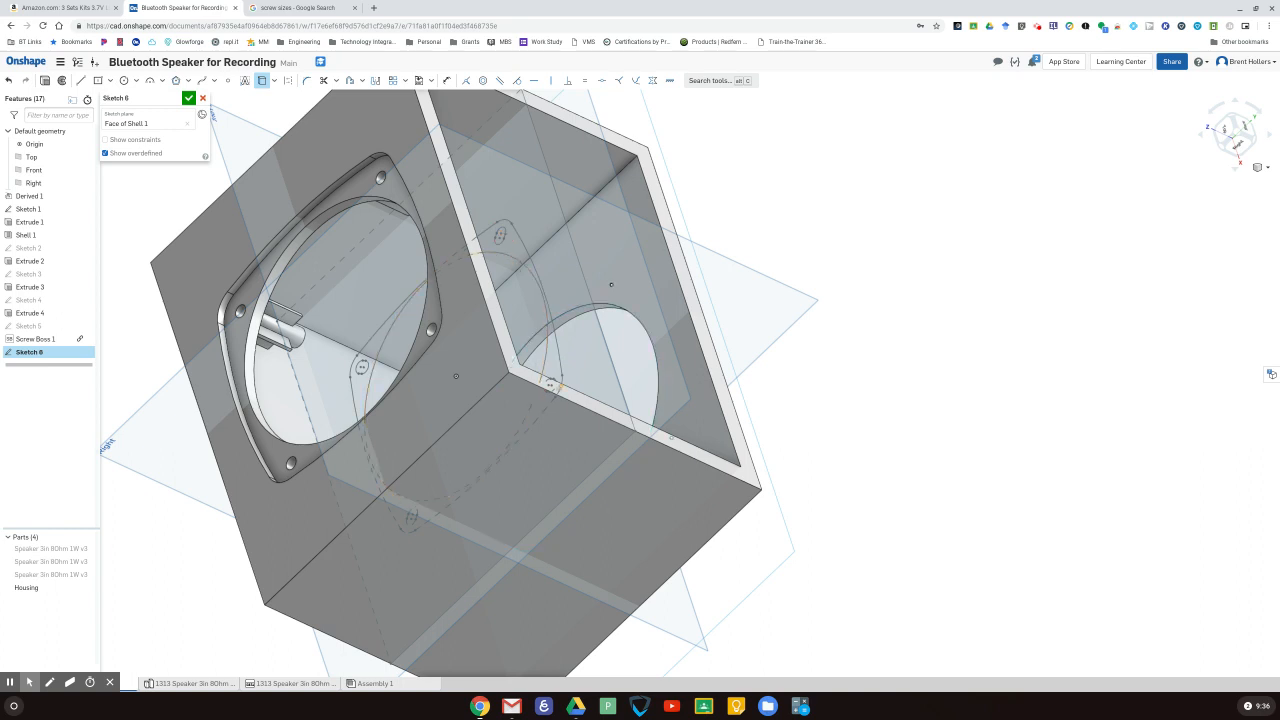
pyautogui.click(551, 387)
pyautogui.moveTo(690, 350)
pyautogui.mouseDown(button='right')
pyautogui.moveTo(823, 286)
pyautogui.moveTo(792, 303)
pyautogui.moveTo(800, 320)
pyautogui.mouseUp(button='right')
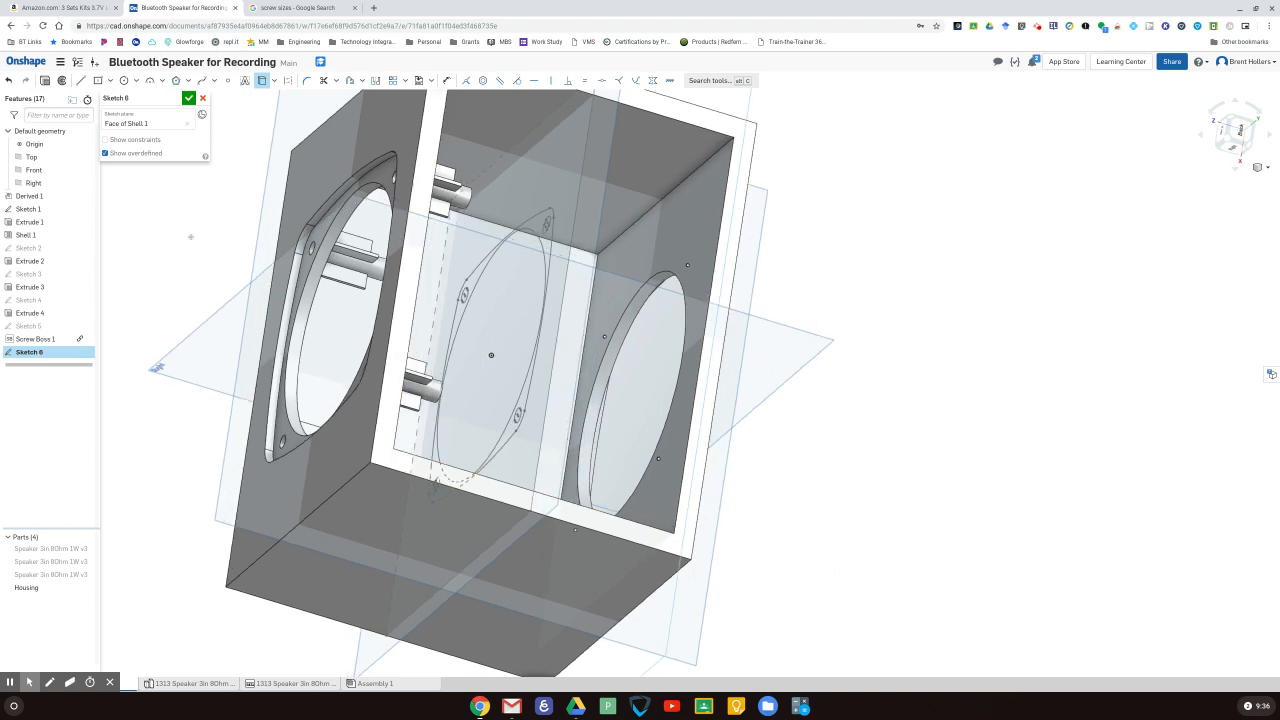
pyautogui.click(90, 208)
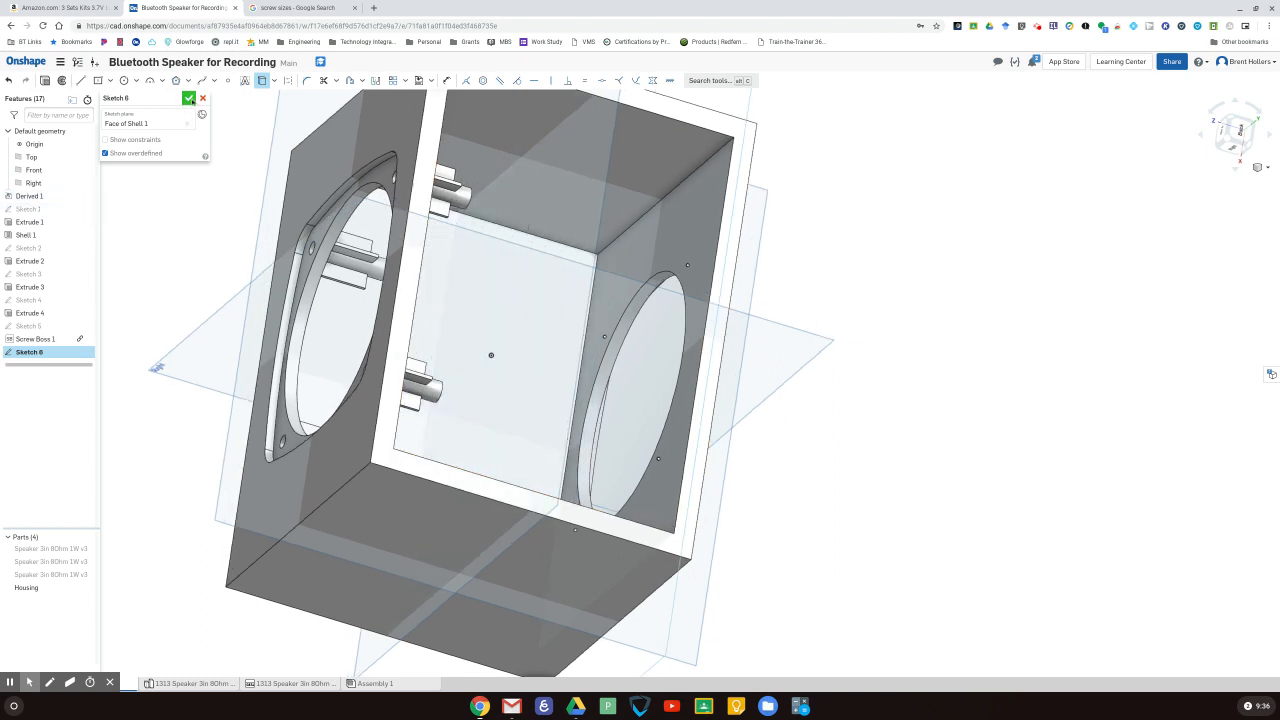
pyautogui.click(188, 98)
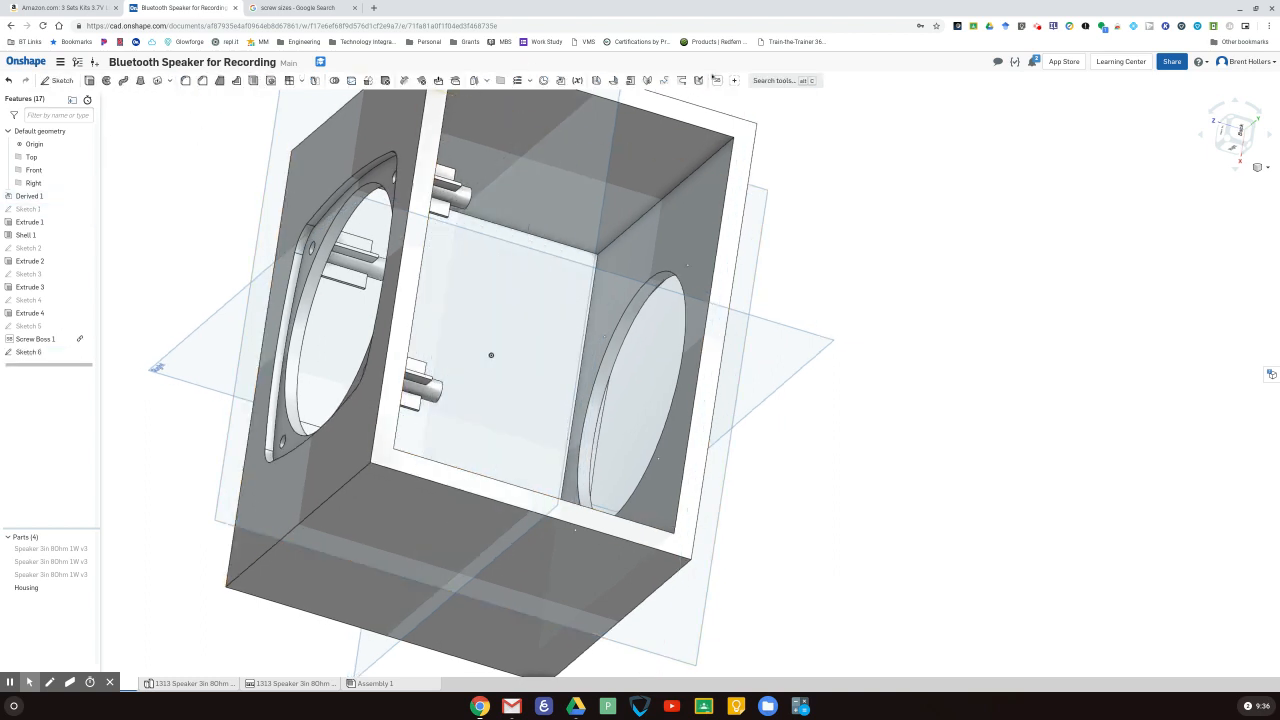
# - Add screw bosses at the four projected points of Sketch 6 on the opposite speaker wall and accept the feature
pyautogui.click(716, 80)
pyautogui.click(687, 266)
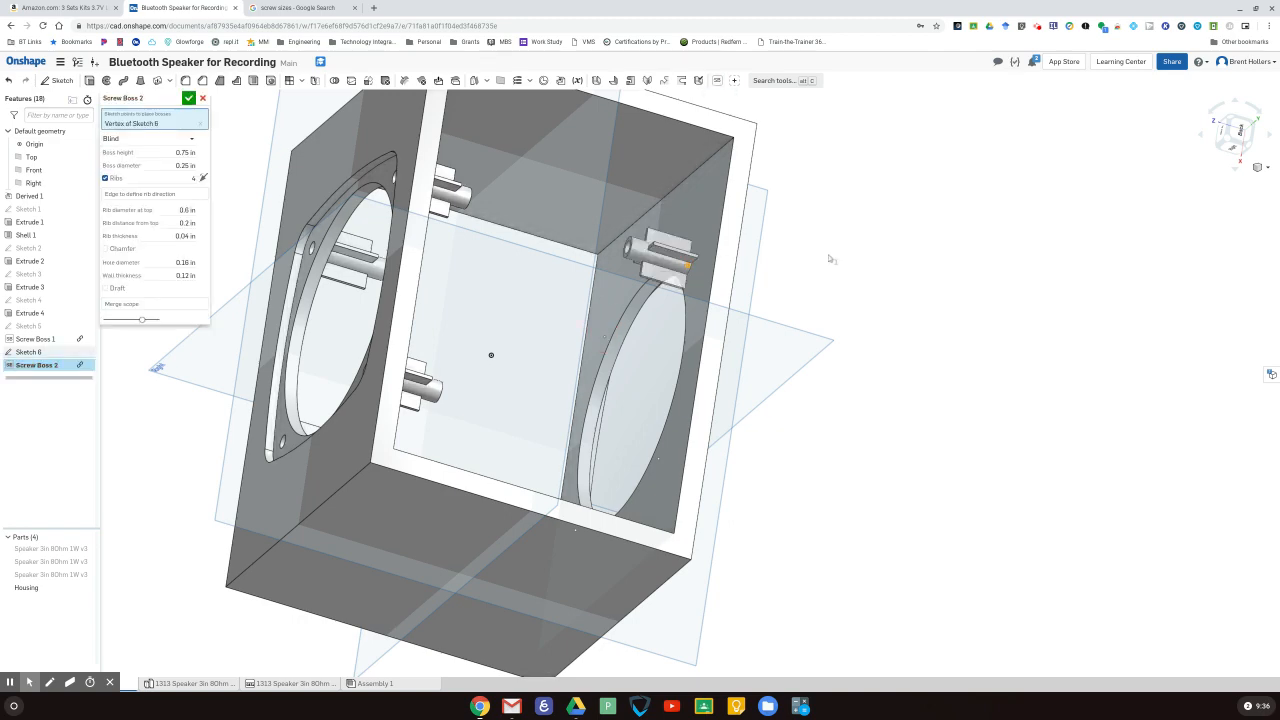
pyautogui.moveTo(857, 234); pyautogui.dragTo(856, 258, button='right')
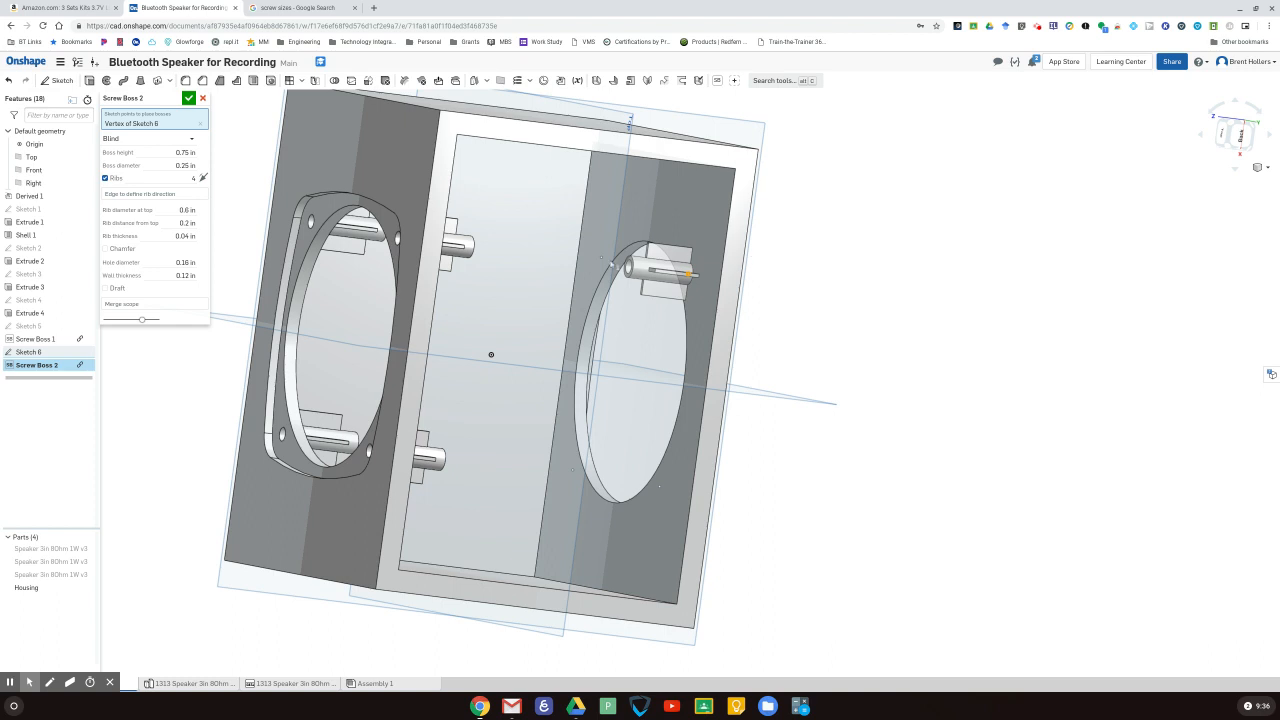
pyautogui.click(603, 258)
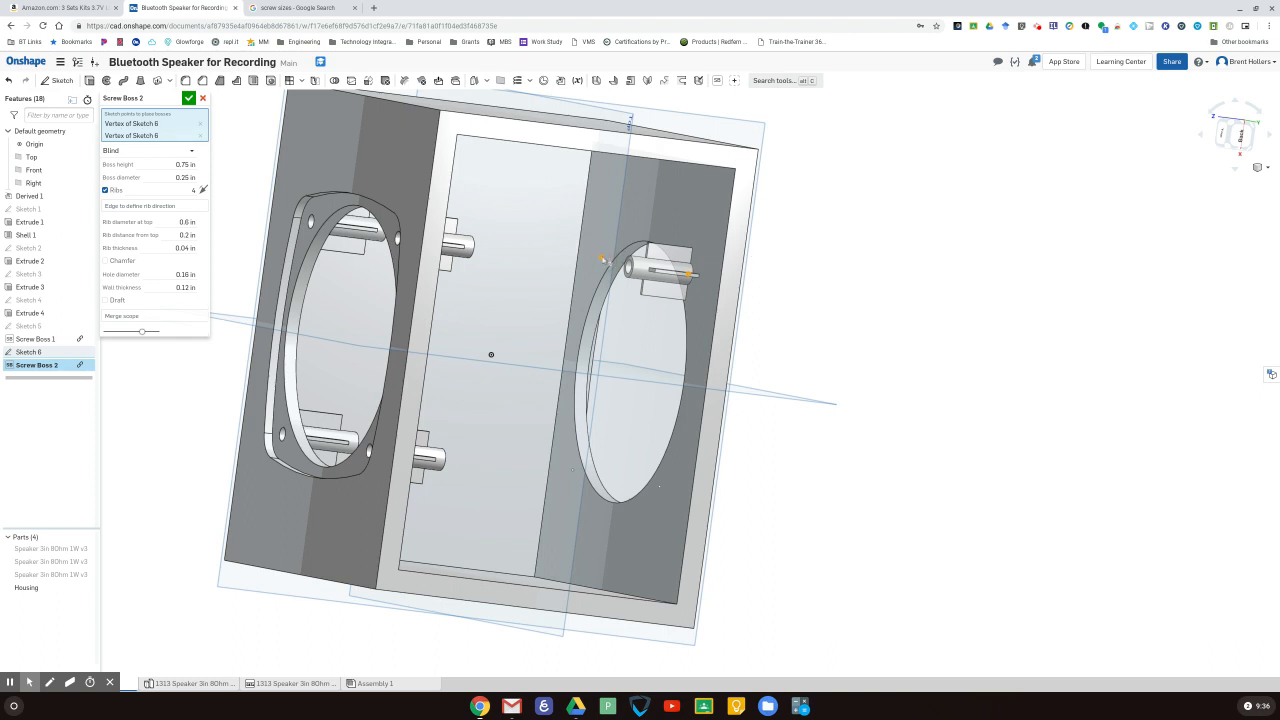
pyautogui.click(660, 490)
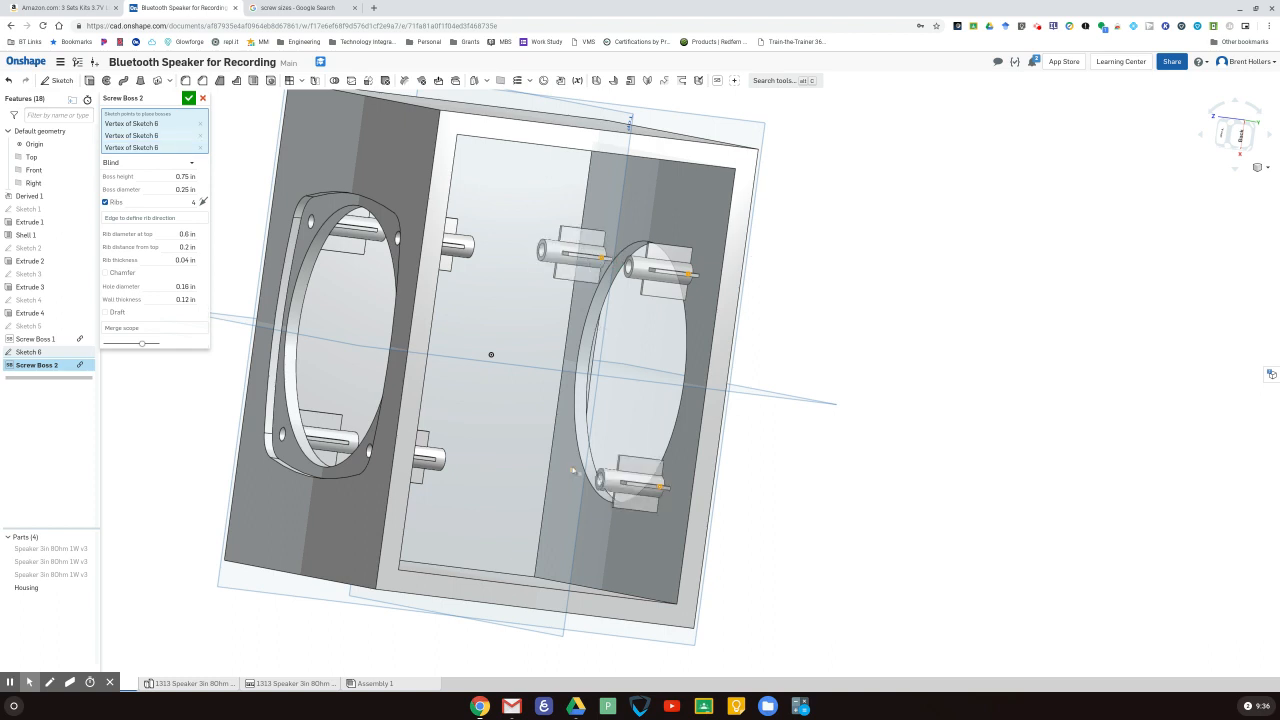
pyautogui.click(572, 474)
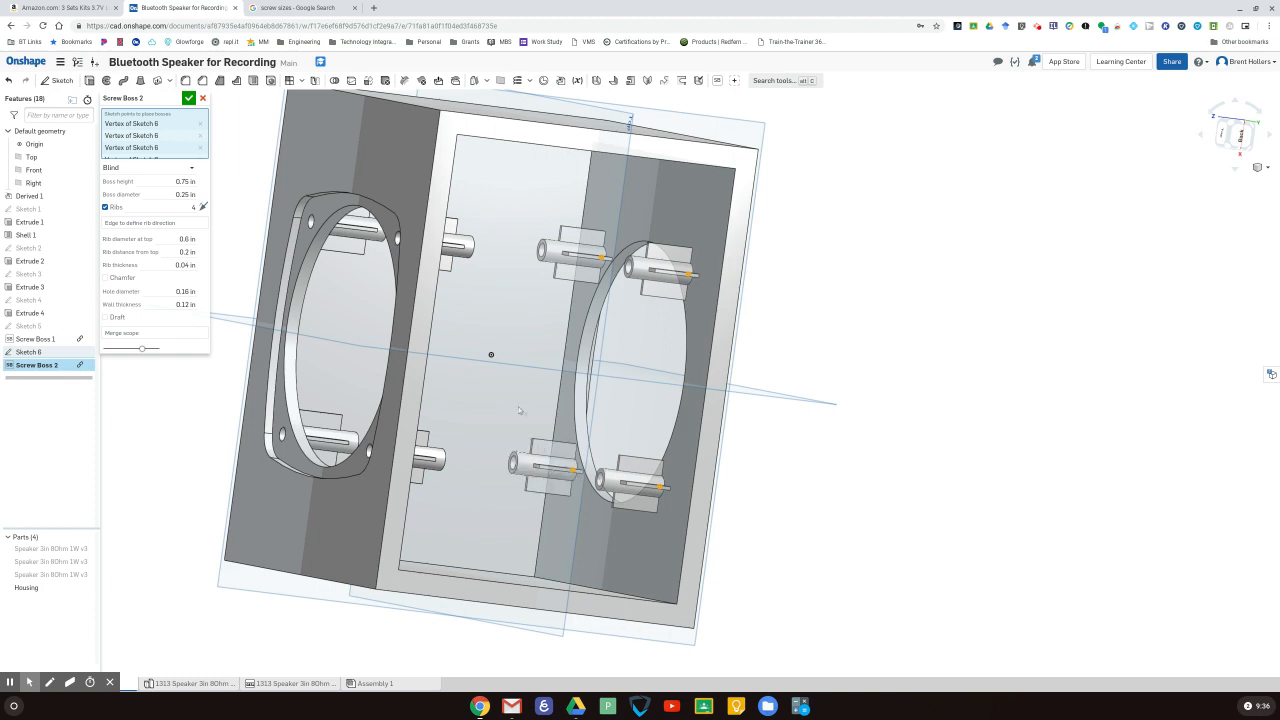
pyautogui.click(189, 98)
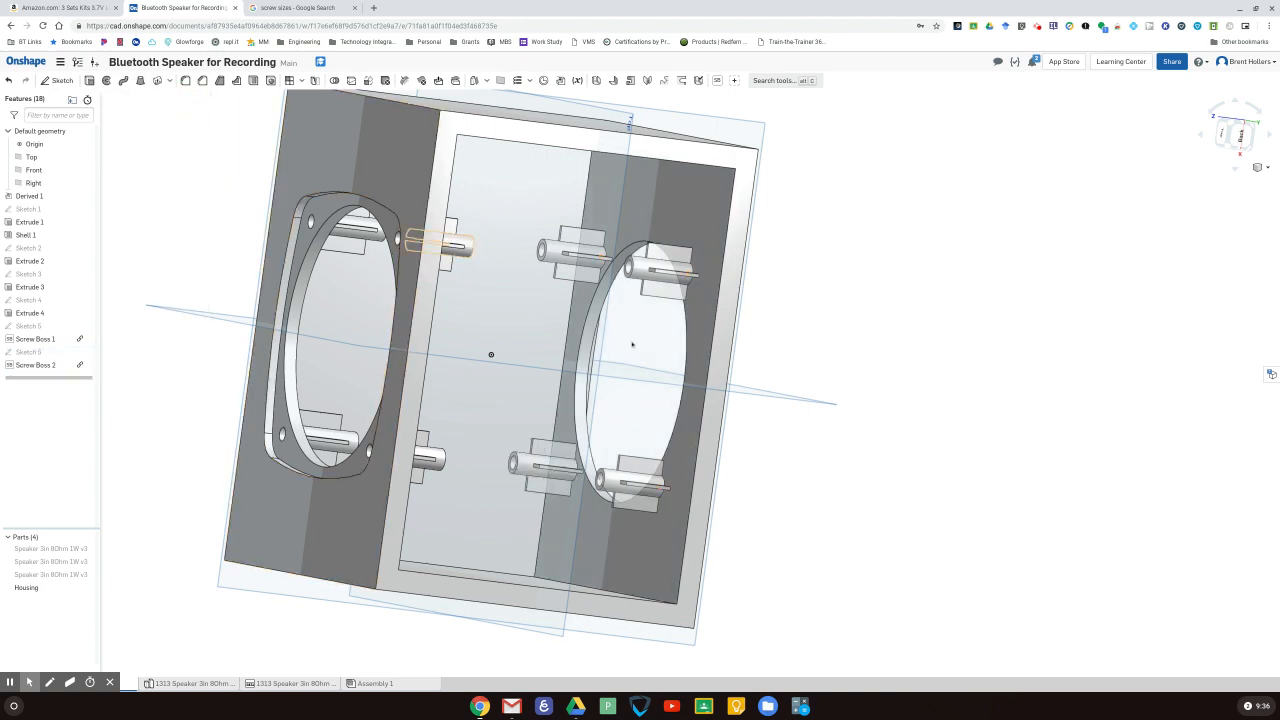
# - Examine the screw bosses at both speaker openings inside and outside the housing from several angles
pyautogui.moveTo(430, 245); pyautogui.dragTo(737, 271, button='right')
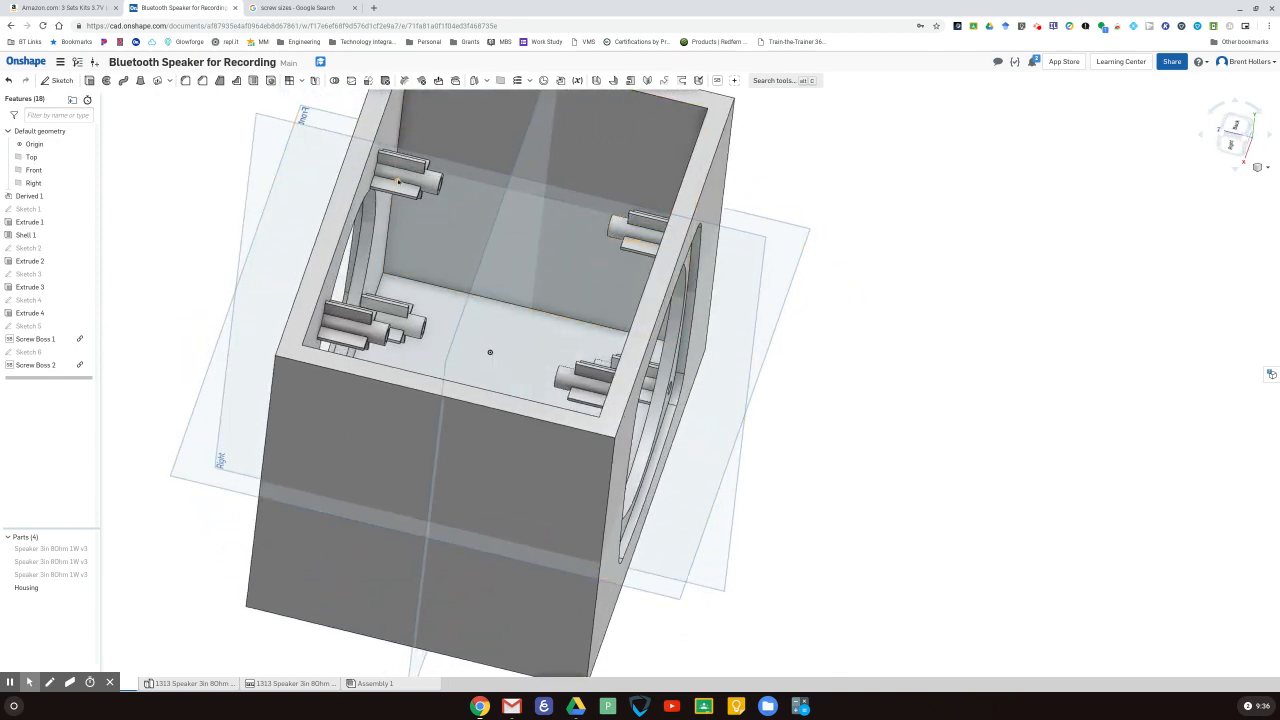
pyautogui.moveTo(826, 286); pyautogui.dragTo(936, 211, button='right')
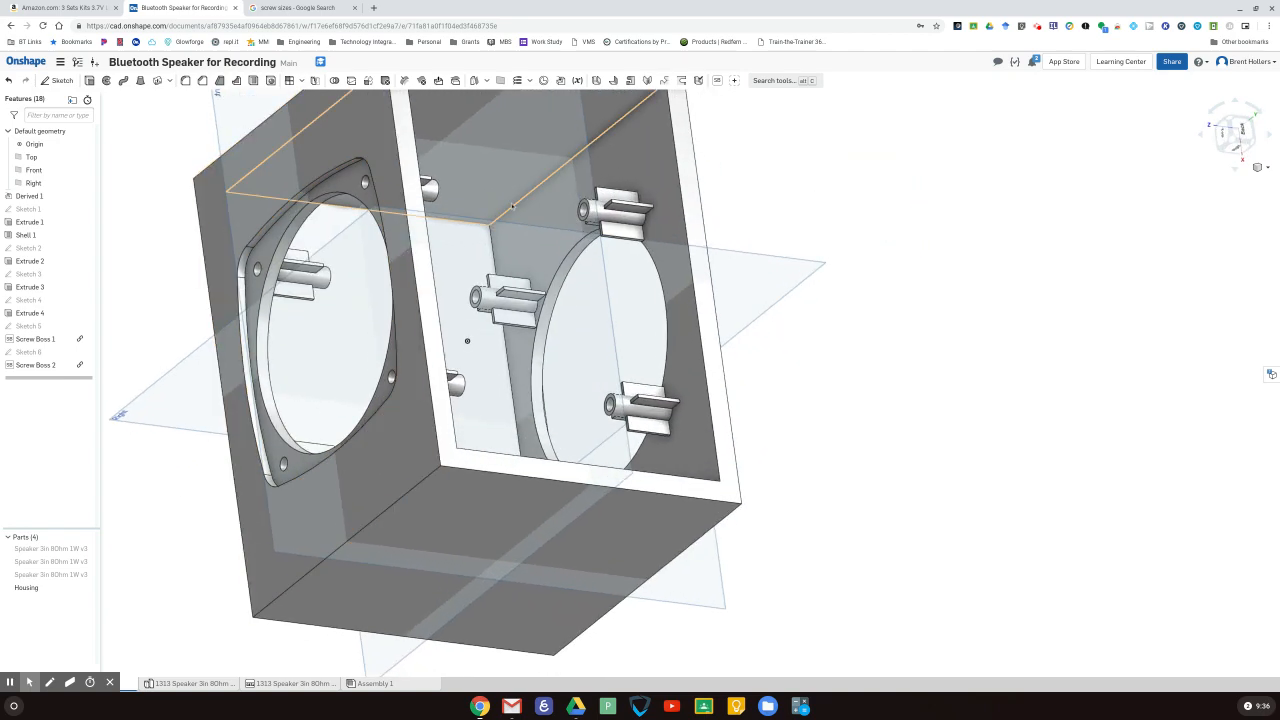
pyautogui.moveTo(923, 231); pyautogui.dragTo(840, 206, button='right')
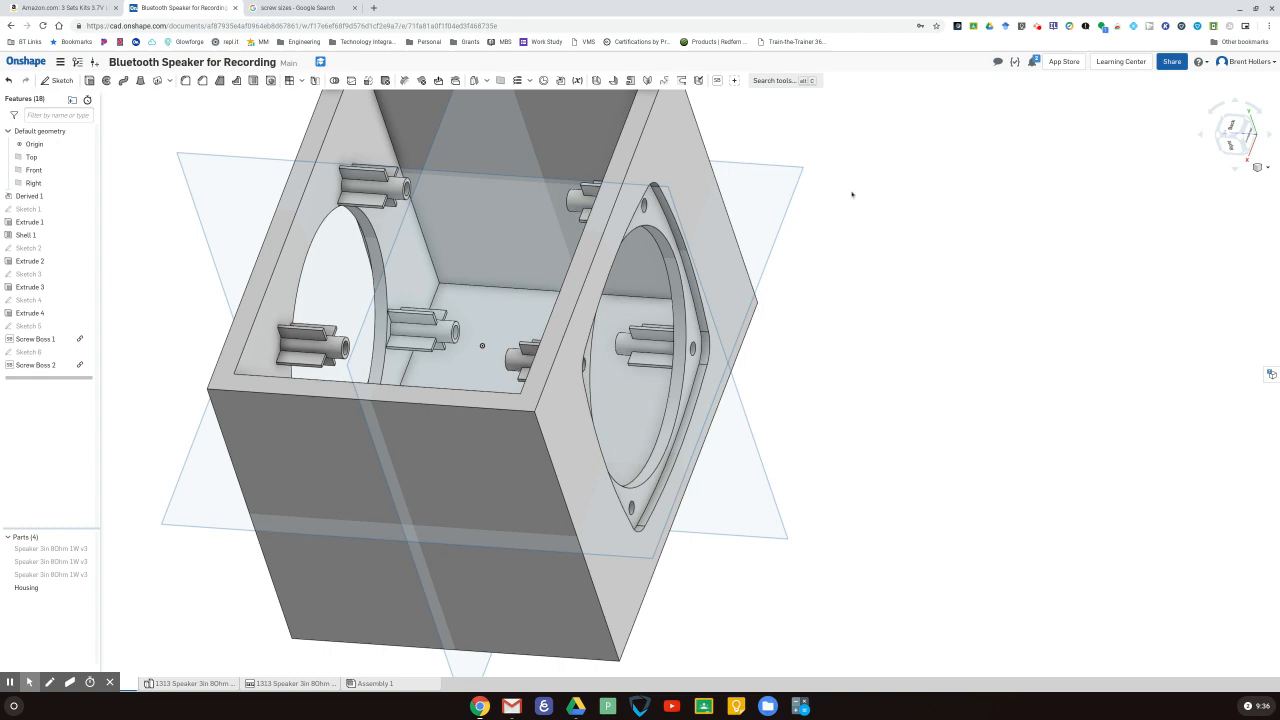
pyautogui.moveTo(864, 274); pyautogui.dragTo(898, 310, button='right')
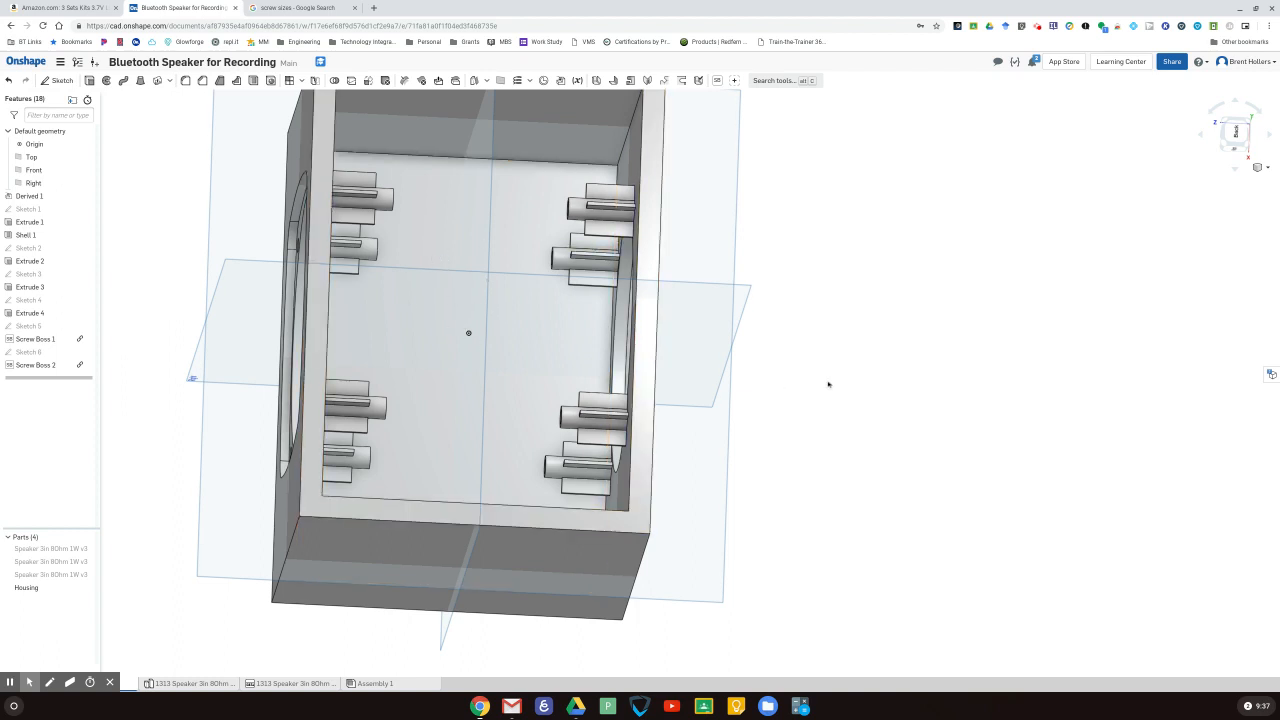
pyautogui.moveTo(828, 384); pyautogui.dragTo(829, 300, button='right')
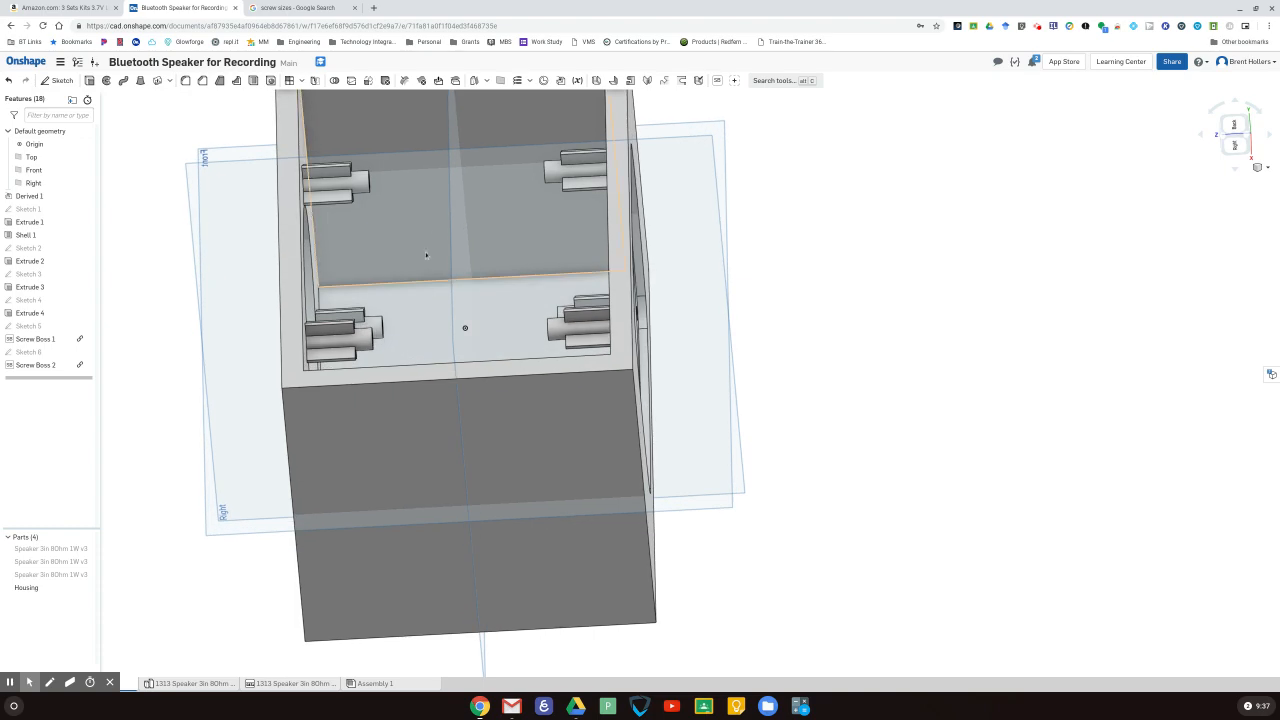
pyautogui.moveTo(786, 200); pyautogui.dragTo(705, 230, button='right')
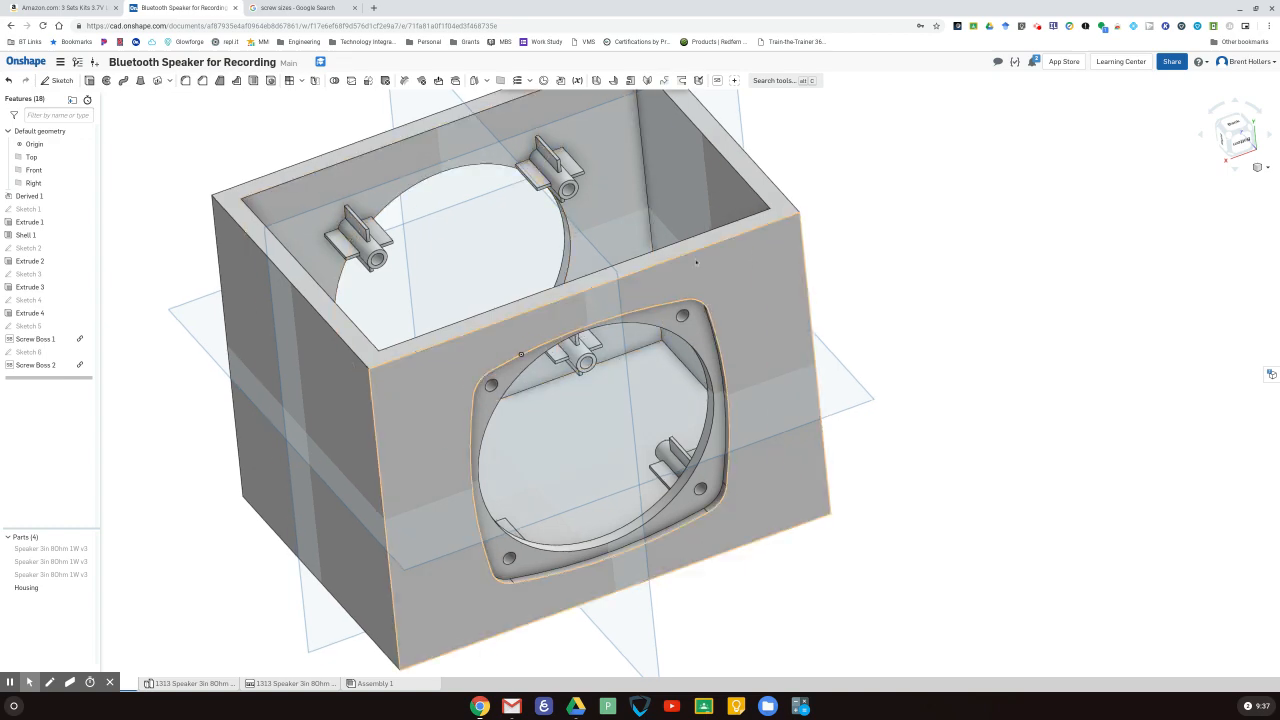
pyautogui.moveTo(917, 191); pyautogui.dragTo(921, 232, button='right')
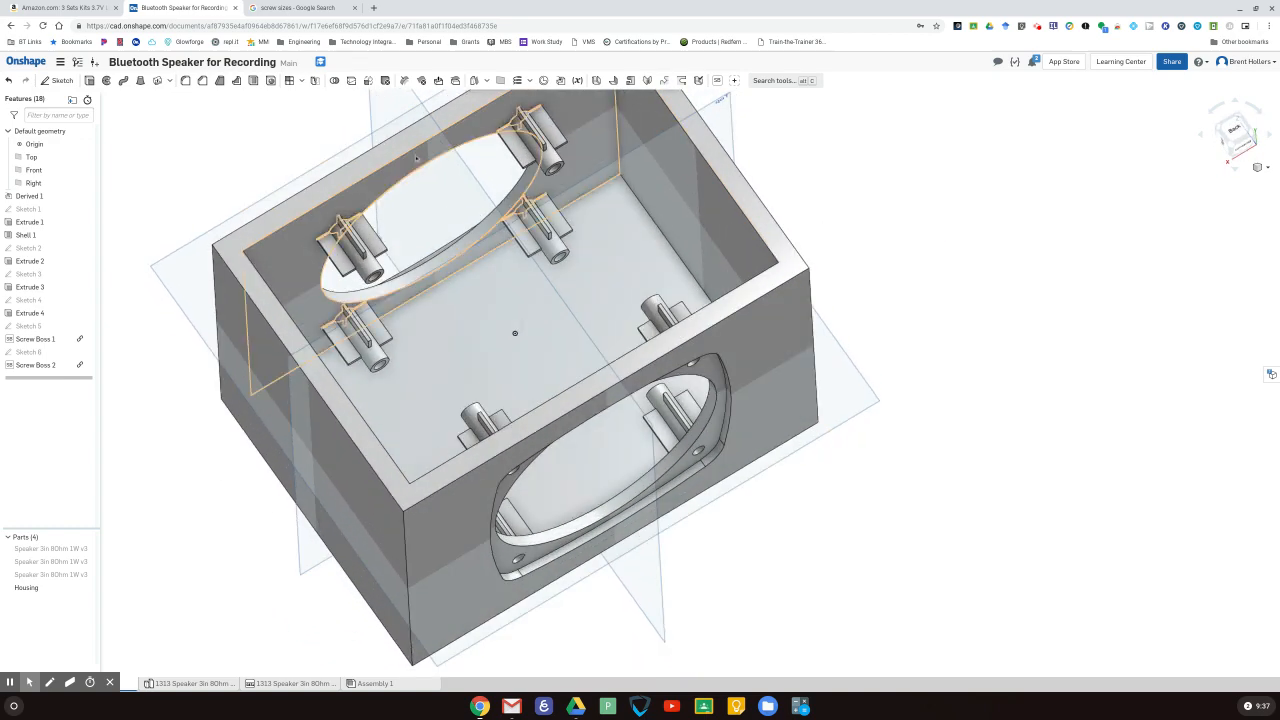
# - Sketch on the housing's open rim face, projecting its four outer edges as the lid outline, and accept the sketch
pyautogui.click(237, 246)
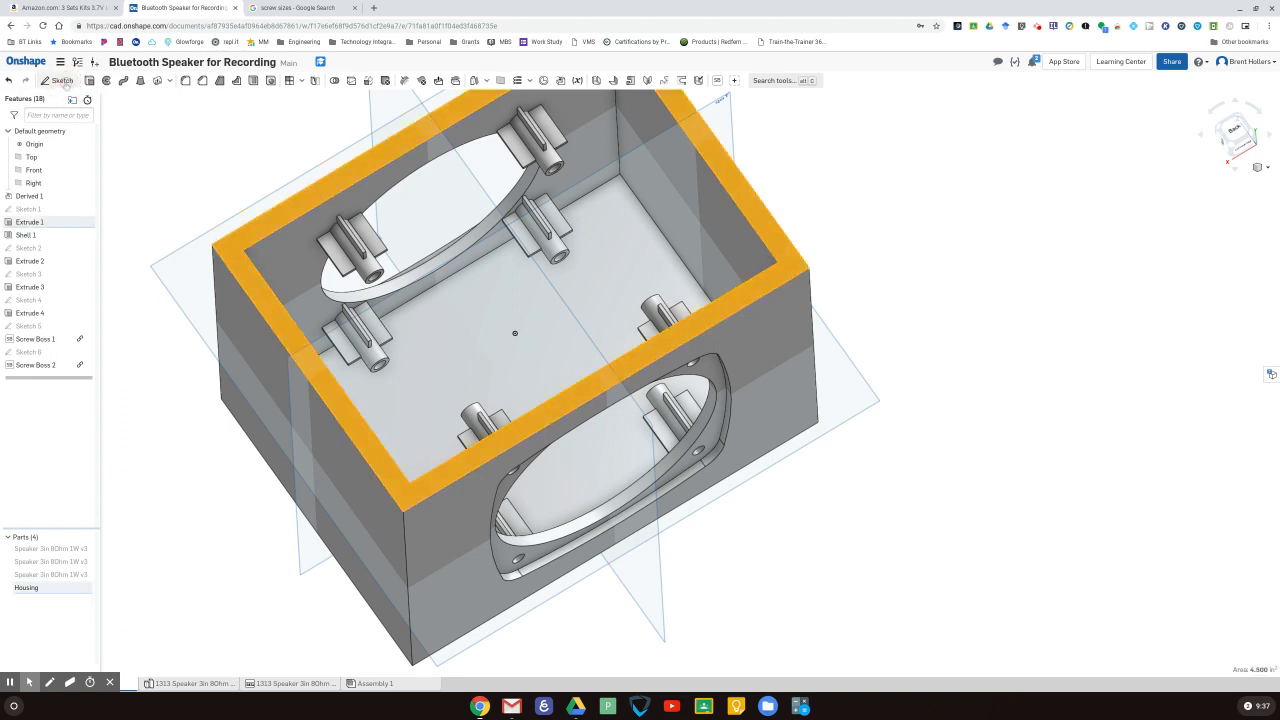
pyautogui.click(60, 80)
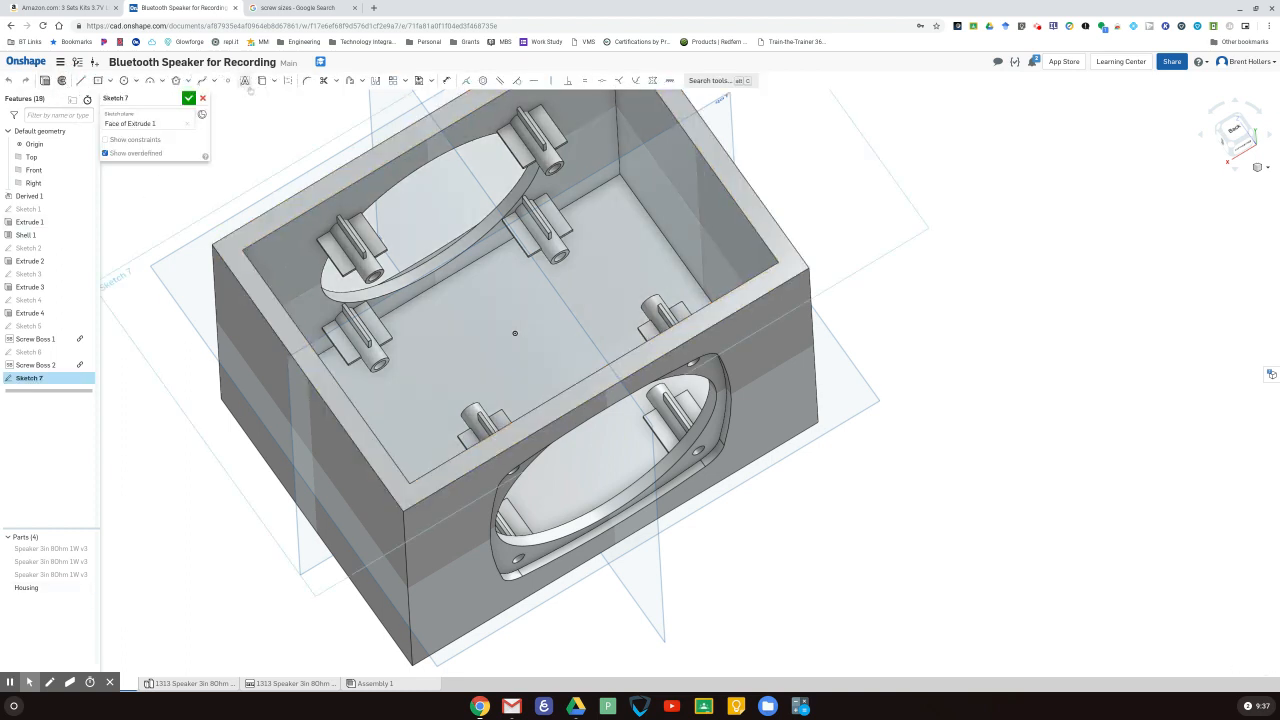
pyautogui.click(262, 80)
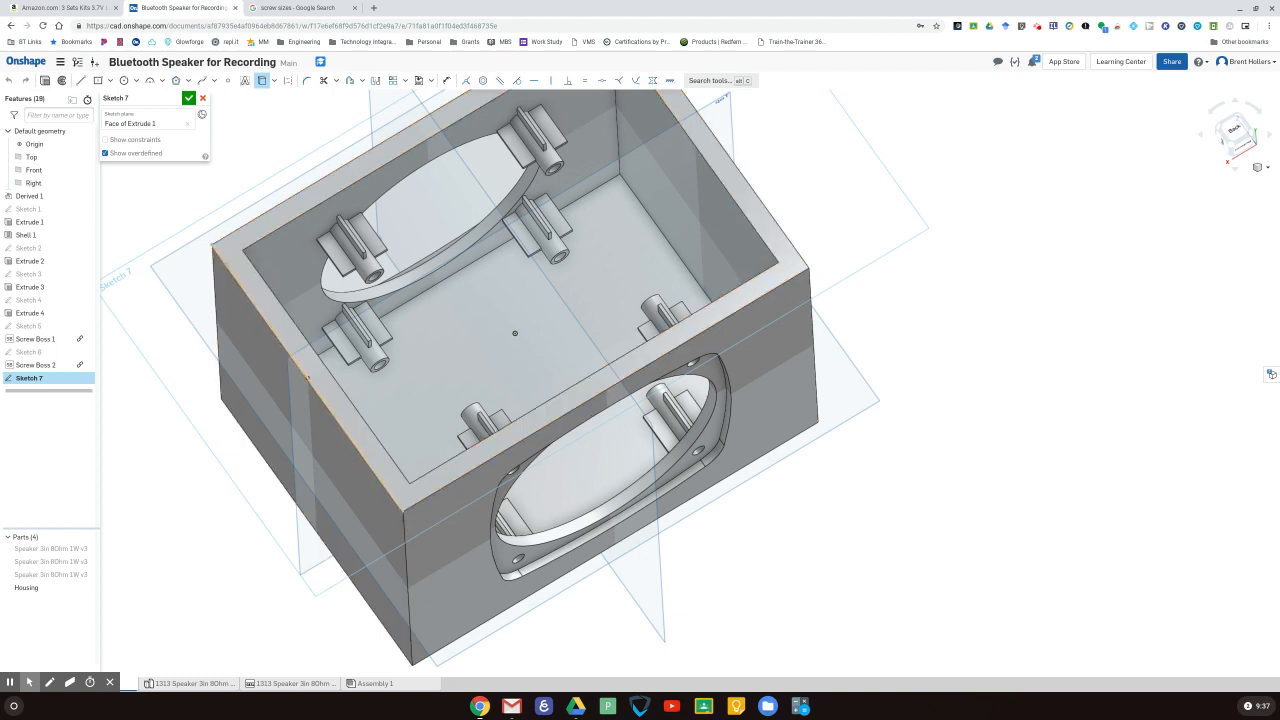
pyautogui.click(227, 267)
pyautogui.click(243, 226)
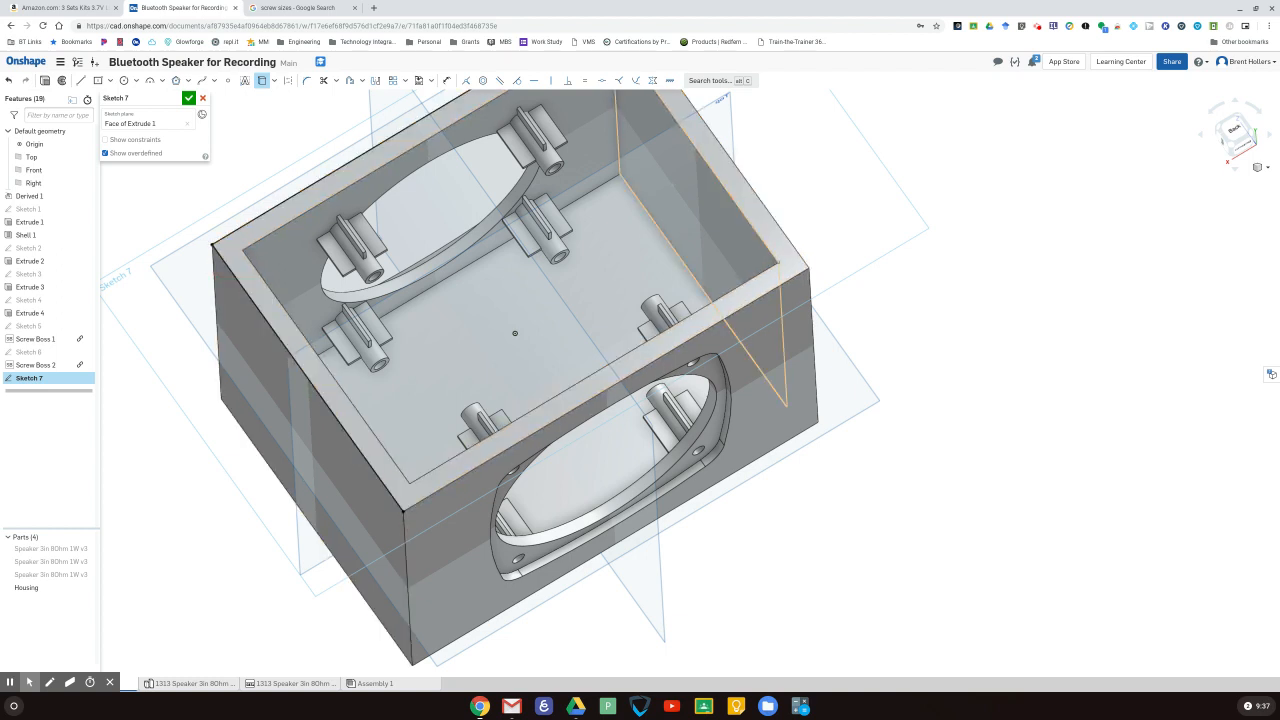
pyautogui.click(745, 174)
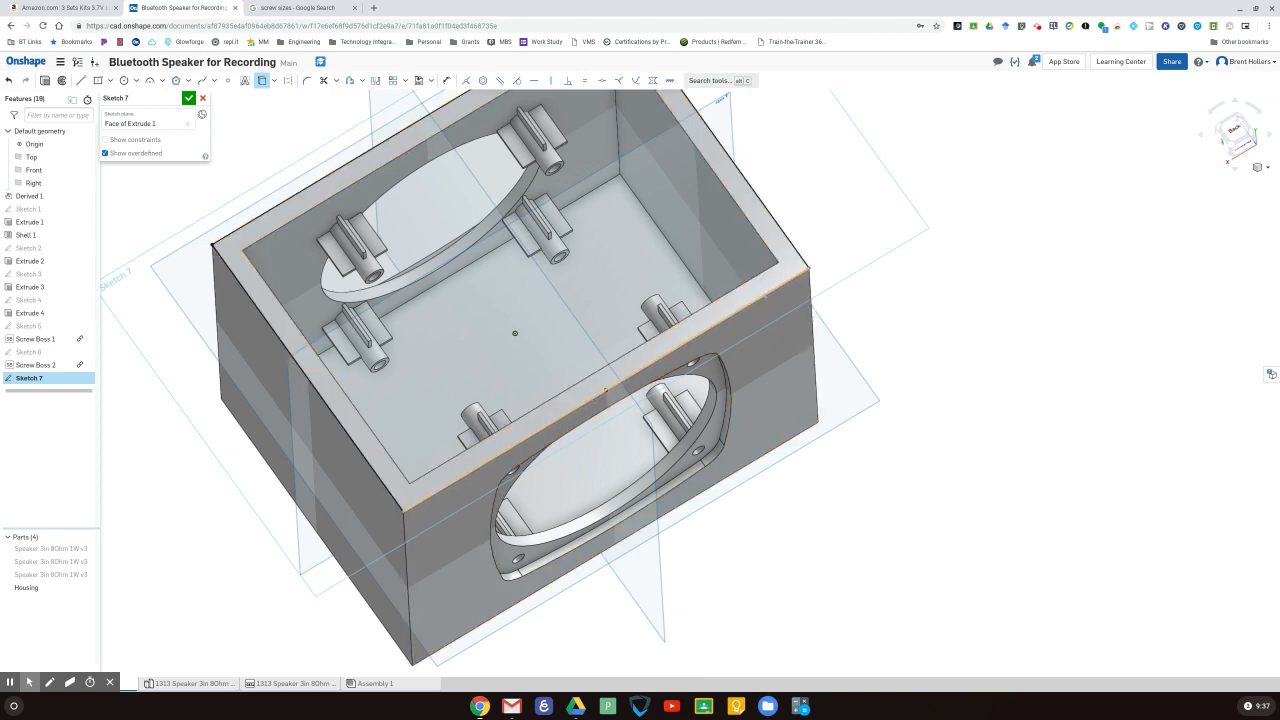
pyautogui.click(765, 297)
pyautogui.click(188, 98)
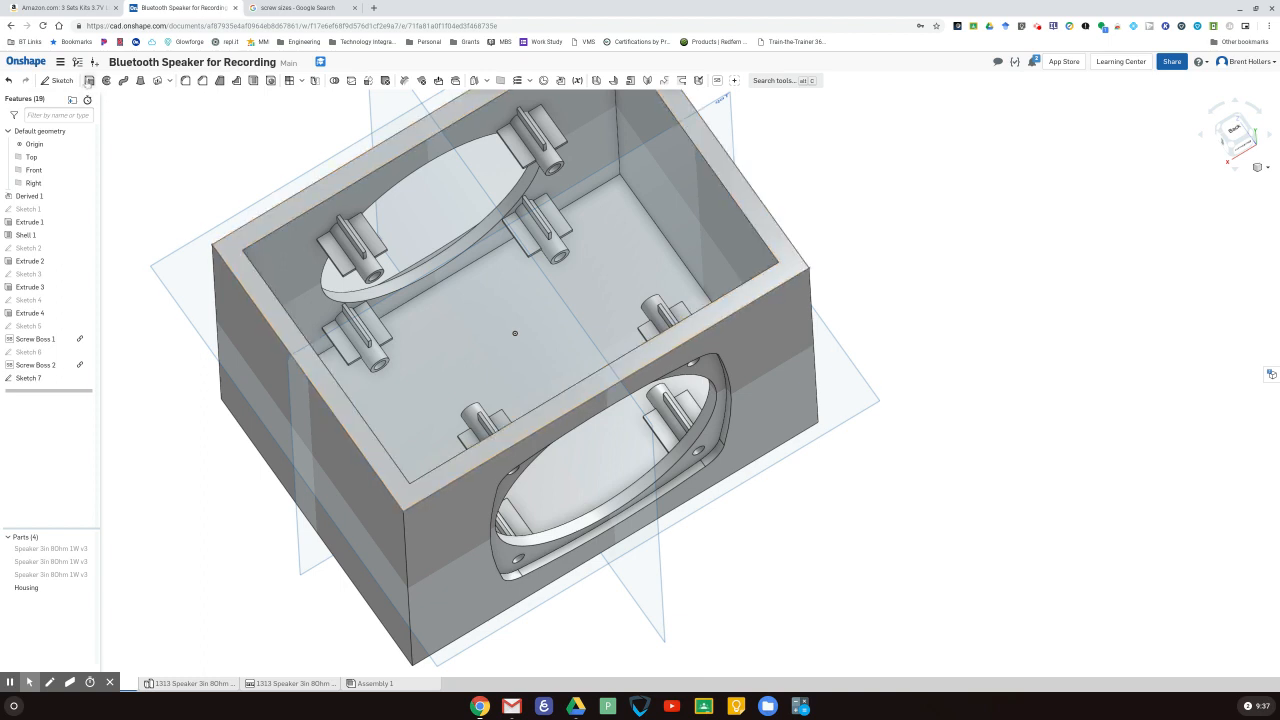
# - Extrude all of Sketch 7 to a depth of 0.25 in as a new part that covers the housing opening
pyautogui.click(89, 80)
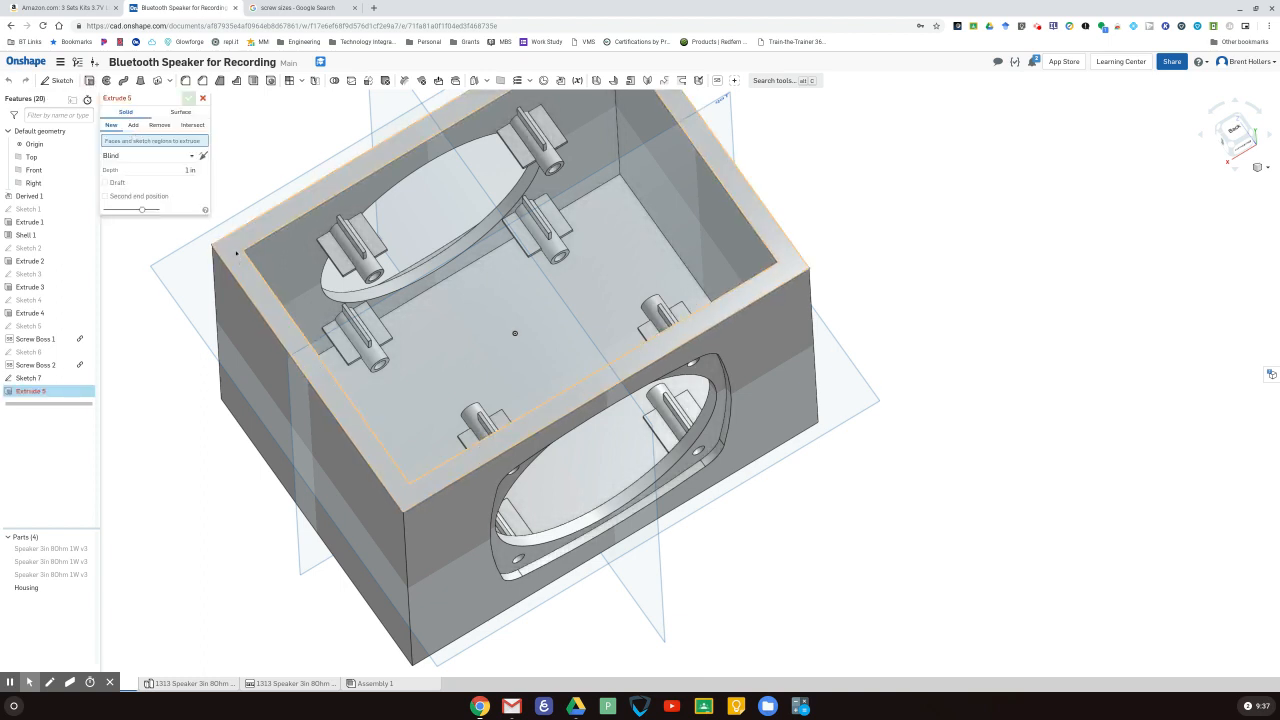
pyautogui.click(32, 378)
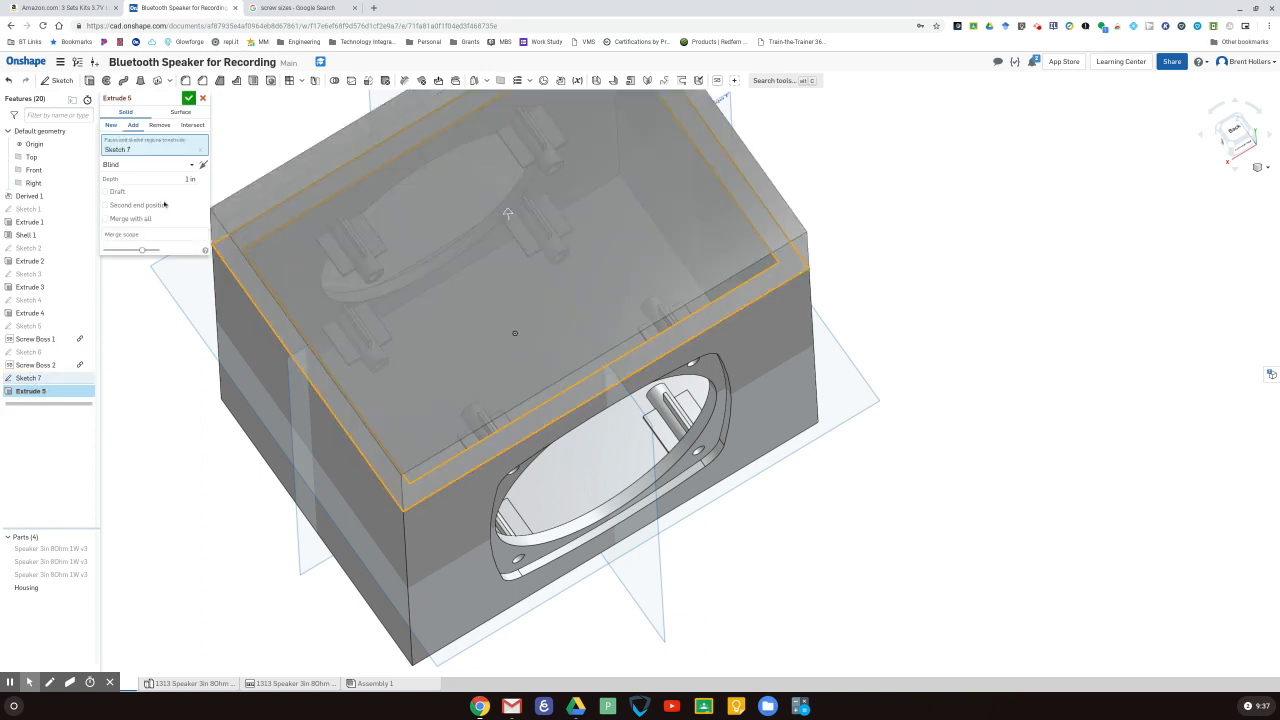
pyautogui.click(180, 178)
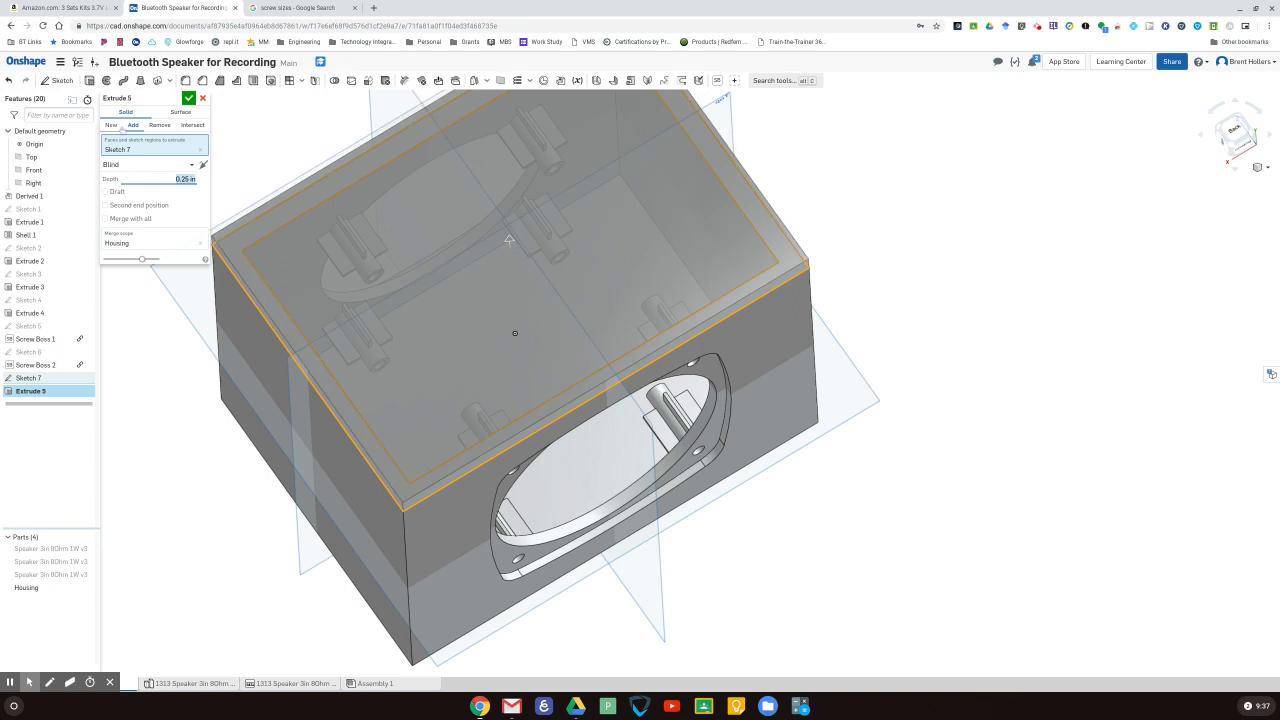
pyautogui.click(113, 125)
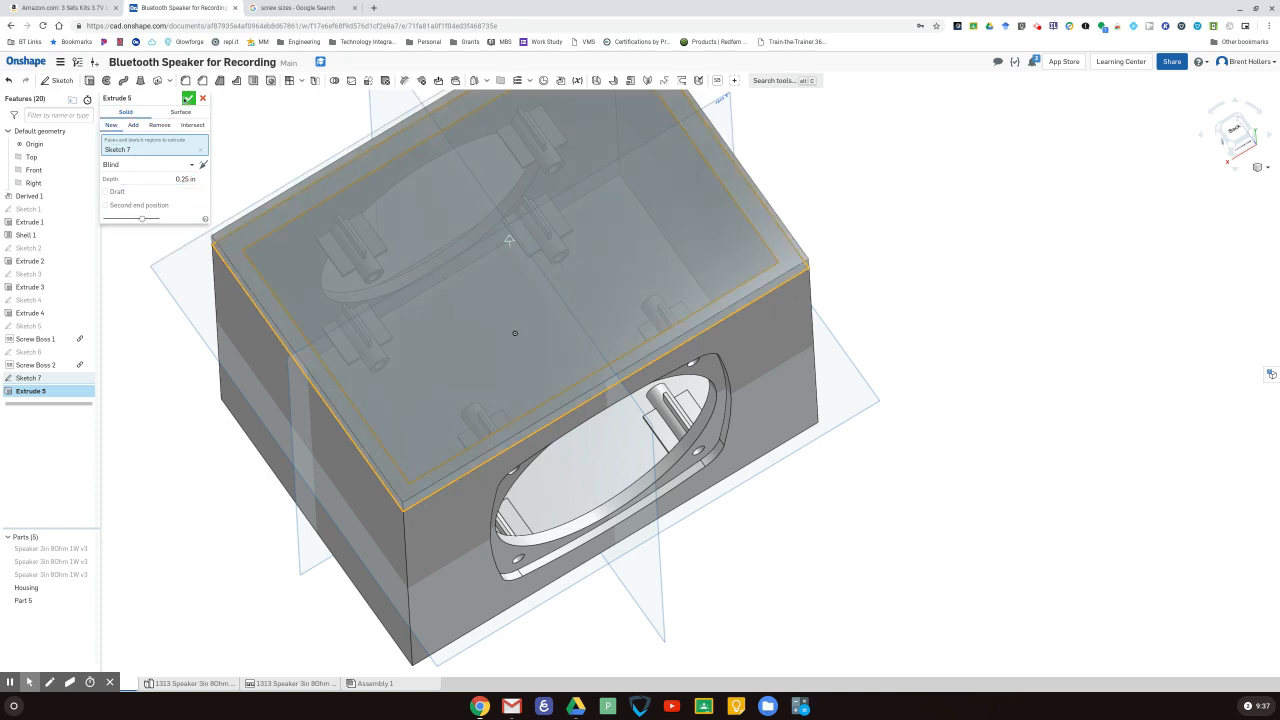
pyautogui.click(188, 98)
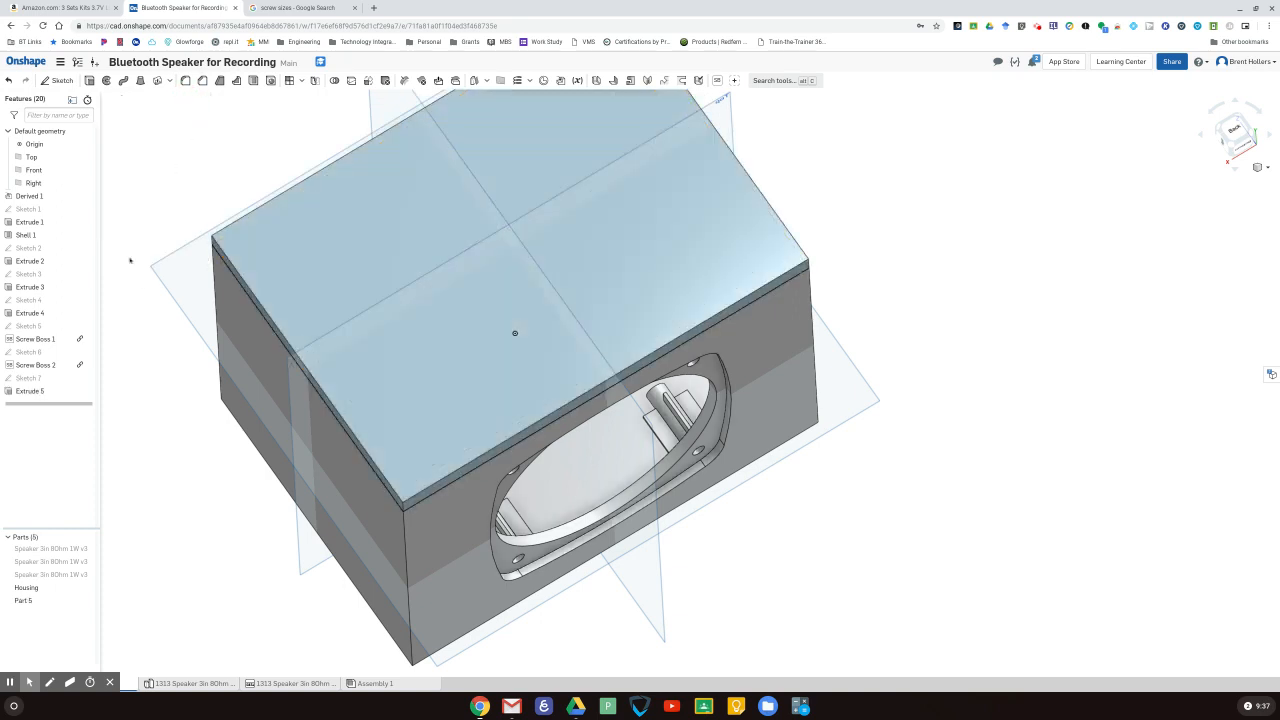
# - Rename Part 5 as Lid
pyautogui.rightClick(31, 603)
pyautogui.click(69, 465)
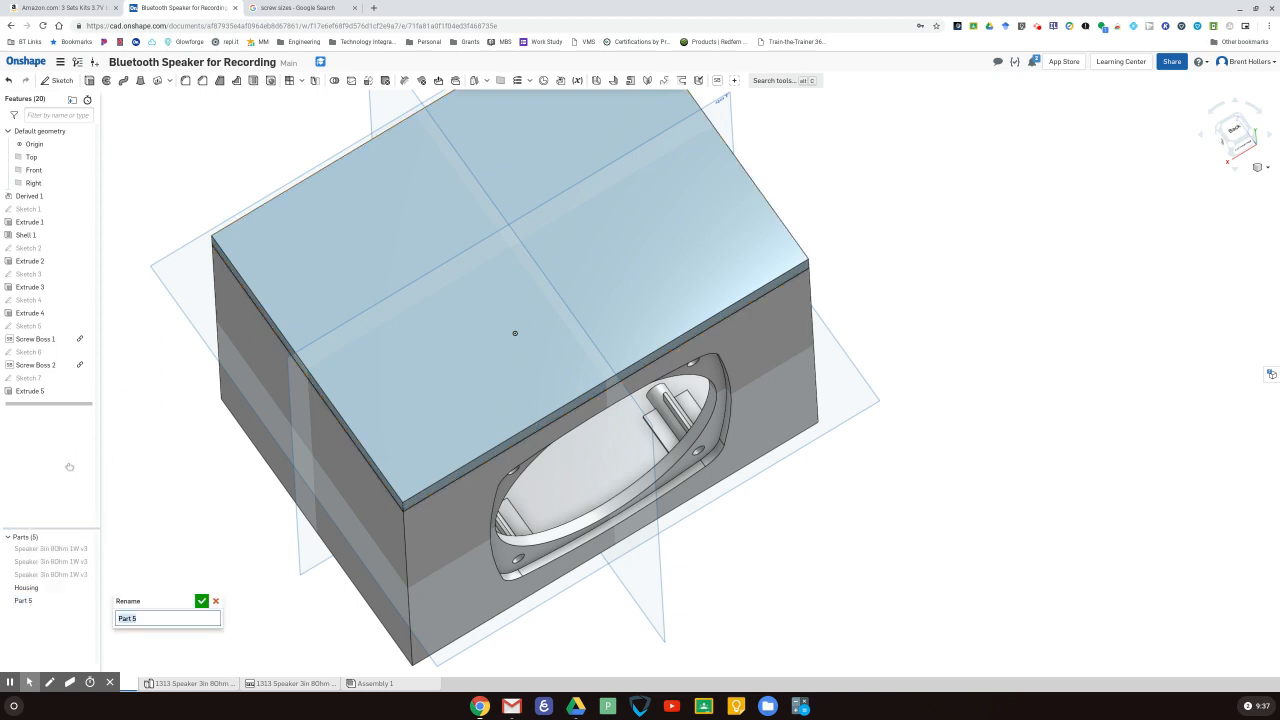
pyautogui.write('Lid')
pyautogui.press('Return')
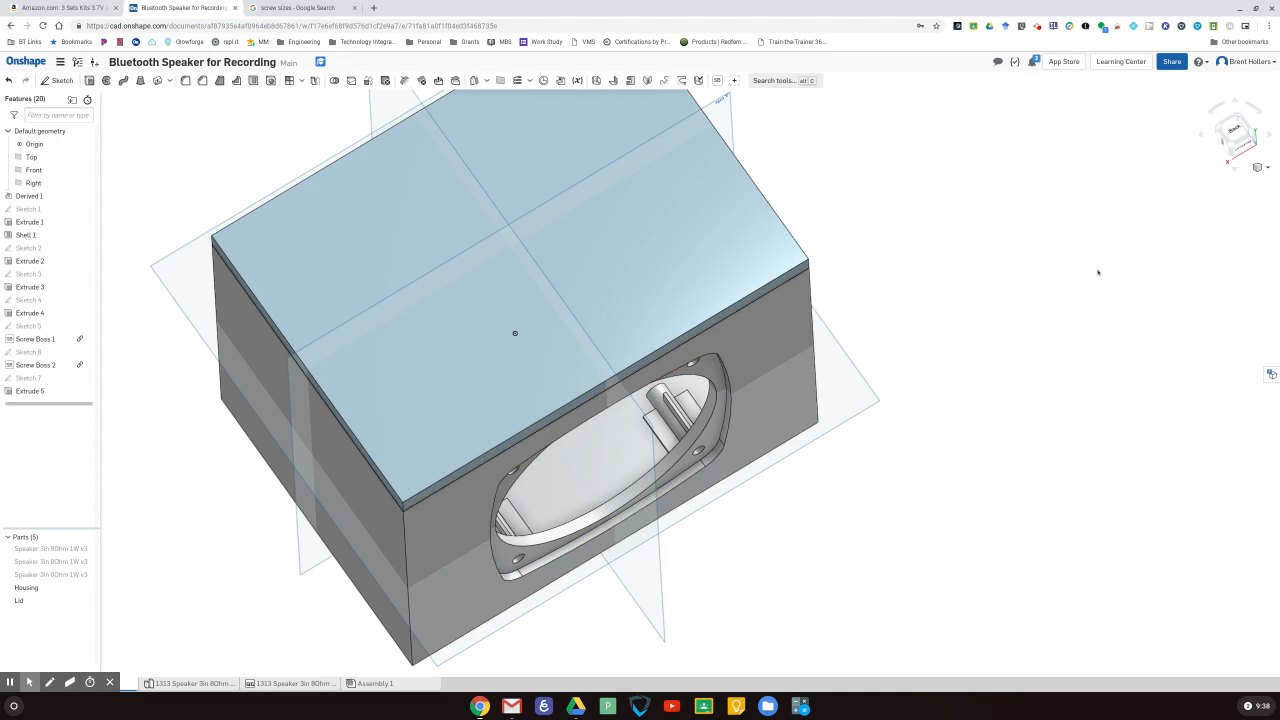
# - Hide the Lid part and look over the bosses and corners inside the open housing
pyautogui.moveTo(854, 210); pyautogui.dragTo(805, 195, button='right')
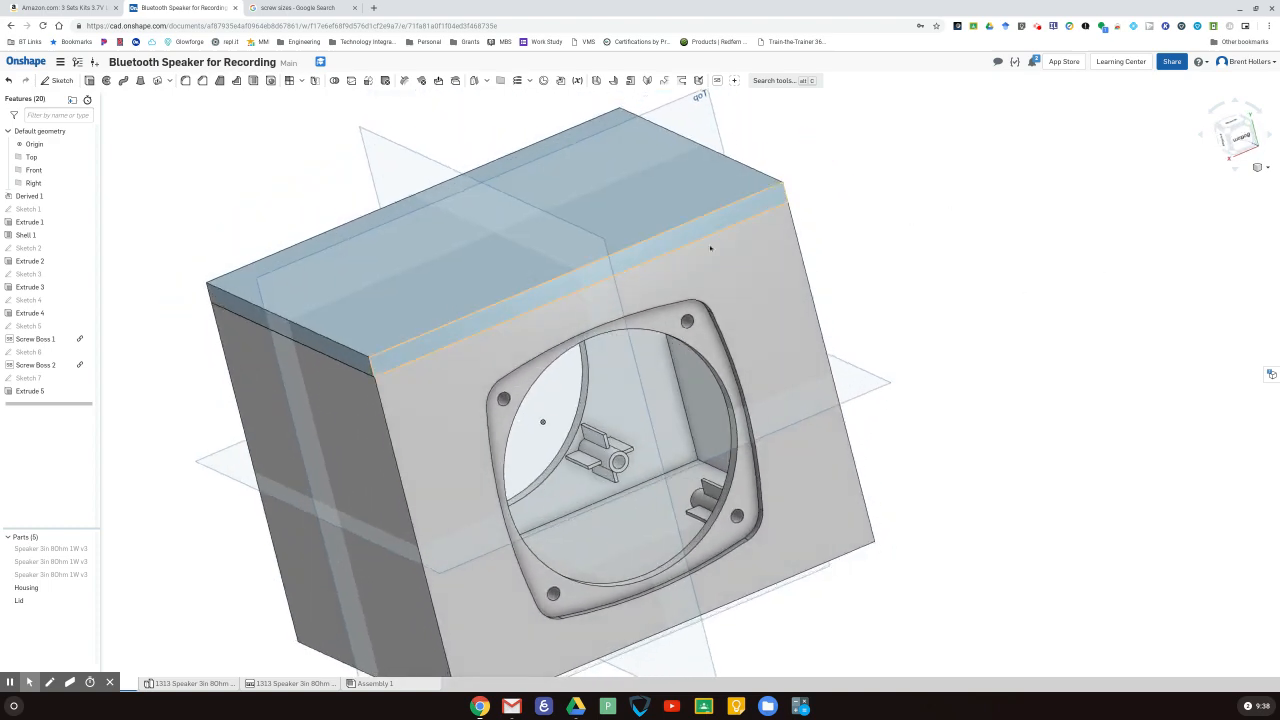
pyautogui.click(87, 601)
pyautogui.moveTo(854, 219); pyautogui.dragTo(884, 259, button='right')
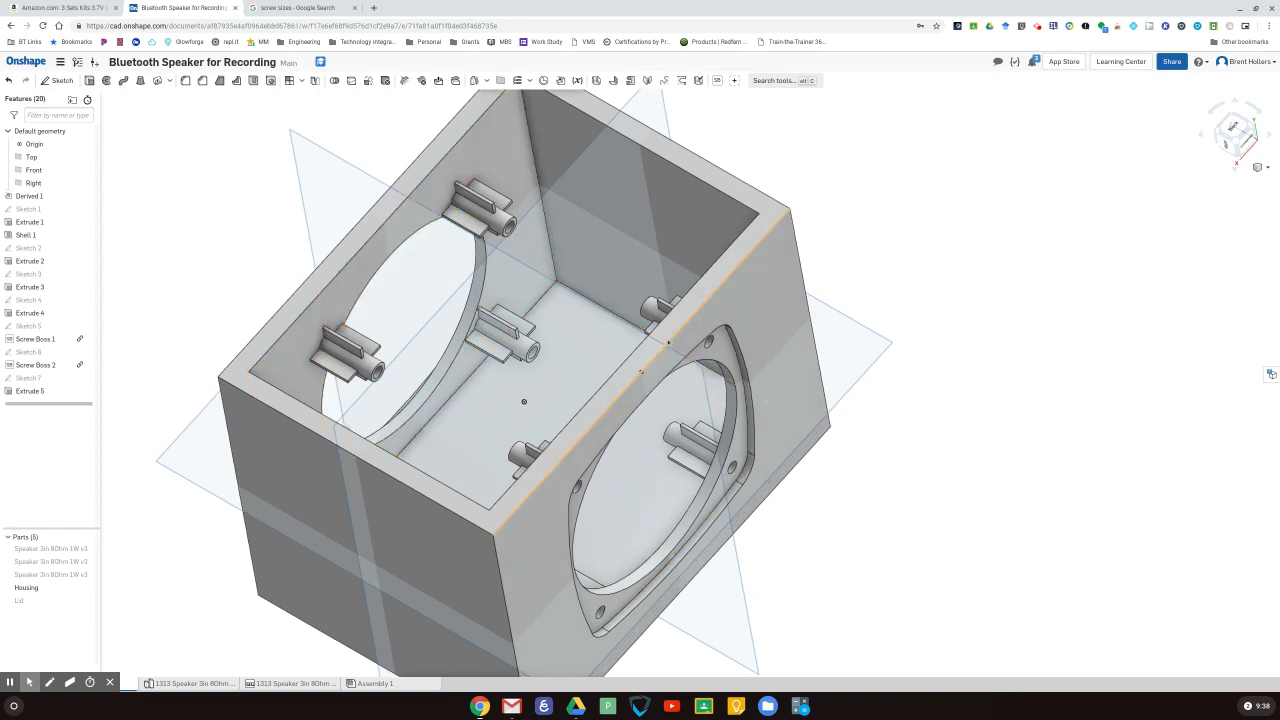
pyautogui.moveTo(878, 200); pyautogui.dragTo(889, 236, button='right')
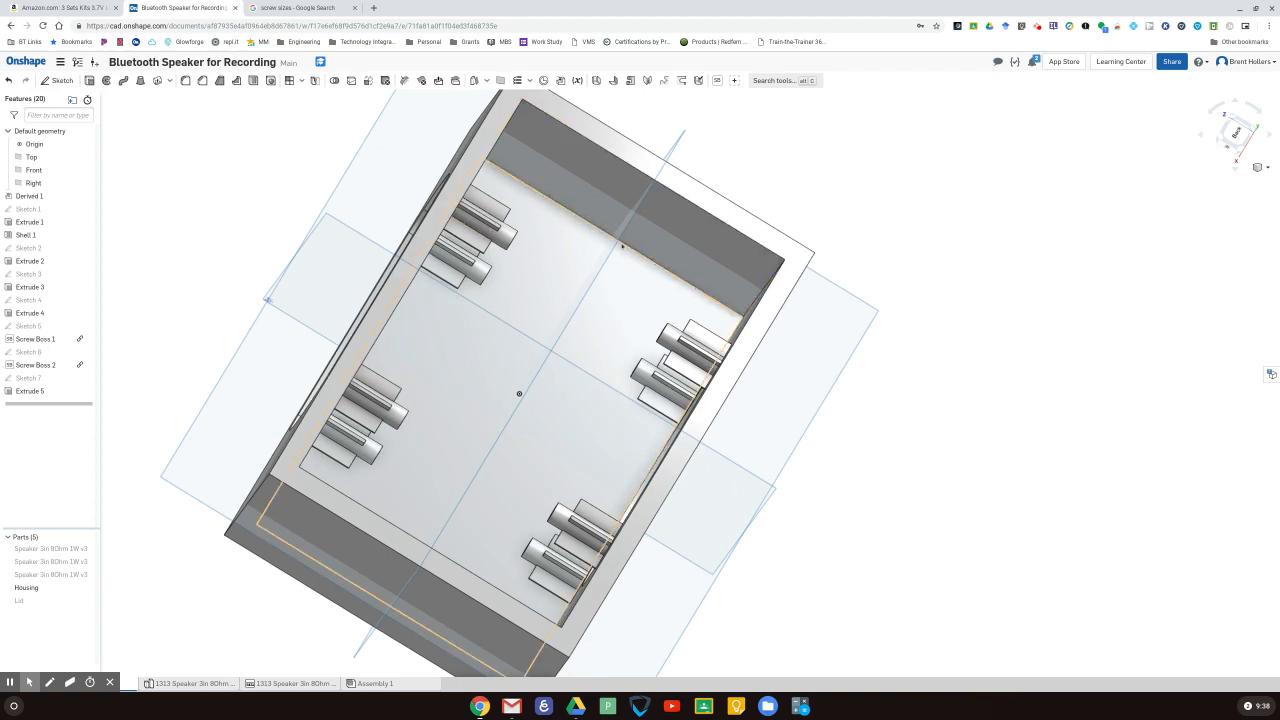
pyautogui.moveTo(946, 267); pyautogui.dragTo(923, 249, button='right')
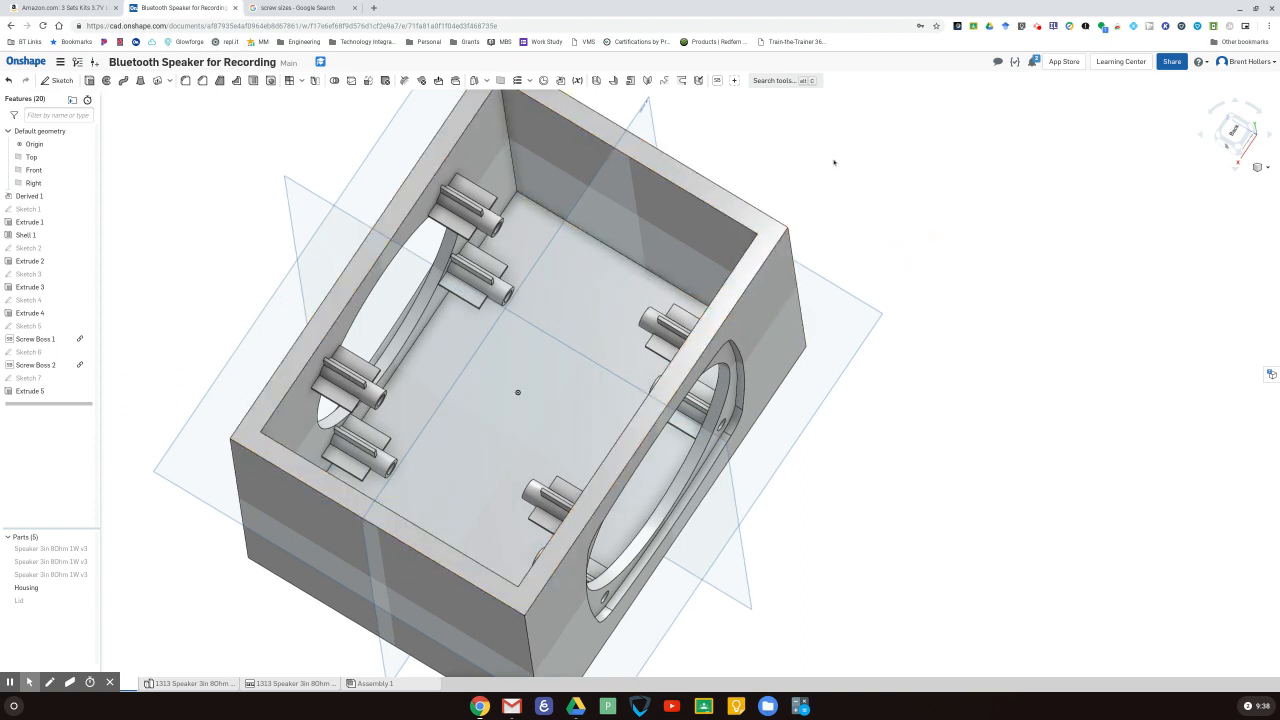
pyautogui.moveTo(834, 162)
pyautogui.mouseDown(button='right')
pyautogui.moveTo(823, 149)
pyautogui.moveTo(843, 169)
pyautogui.moveTo(826, 168)
pyautogui.mouseUp(button='right')
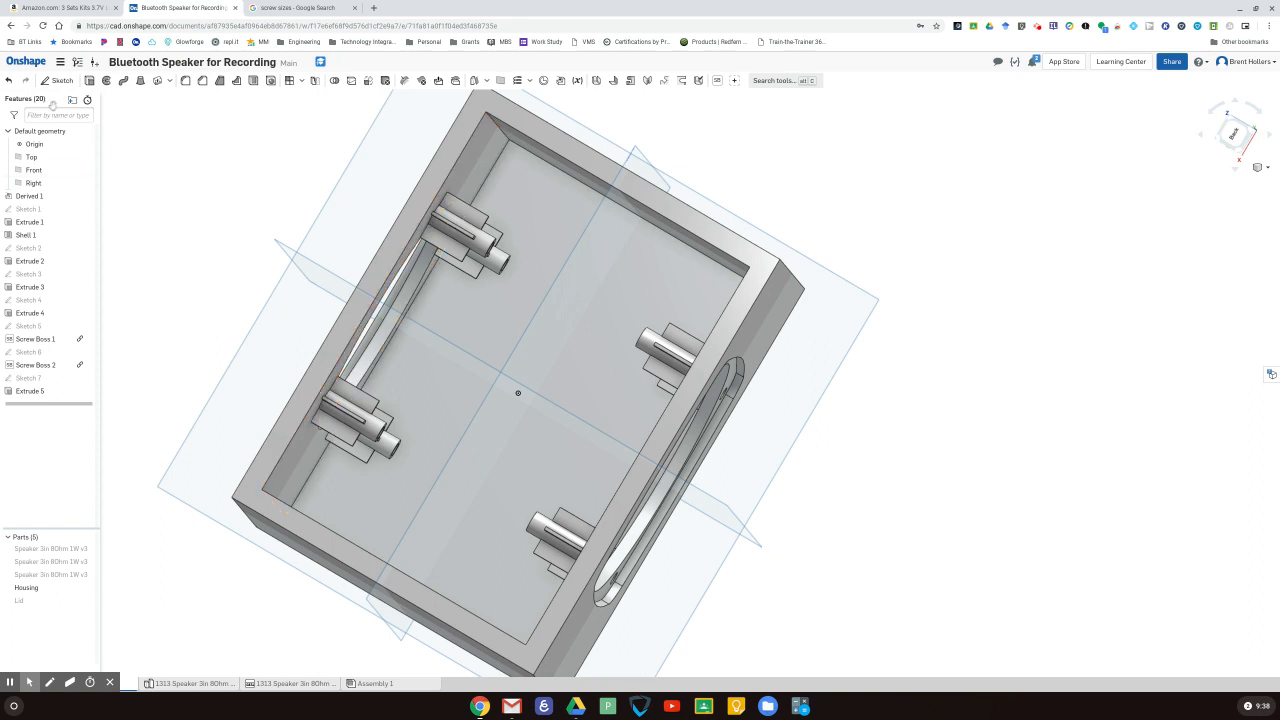
# - Start a sketch on the housing's open rim face and draw a quarter-circle arc across one inner corner
pyautogui.click(57, 84)
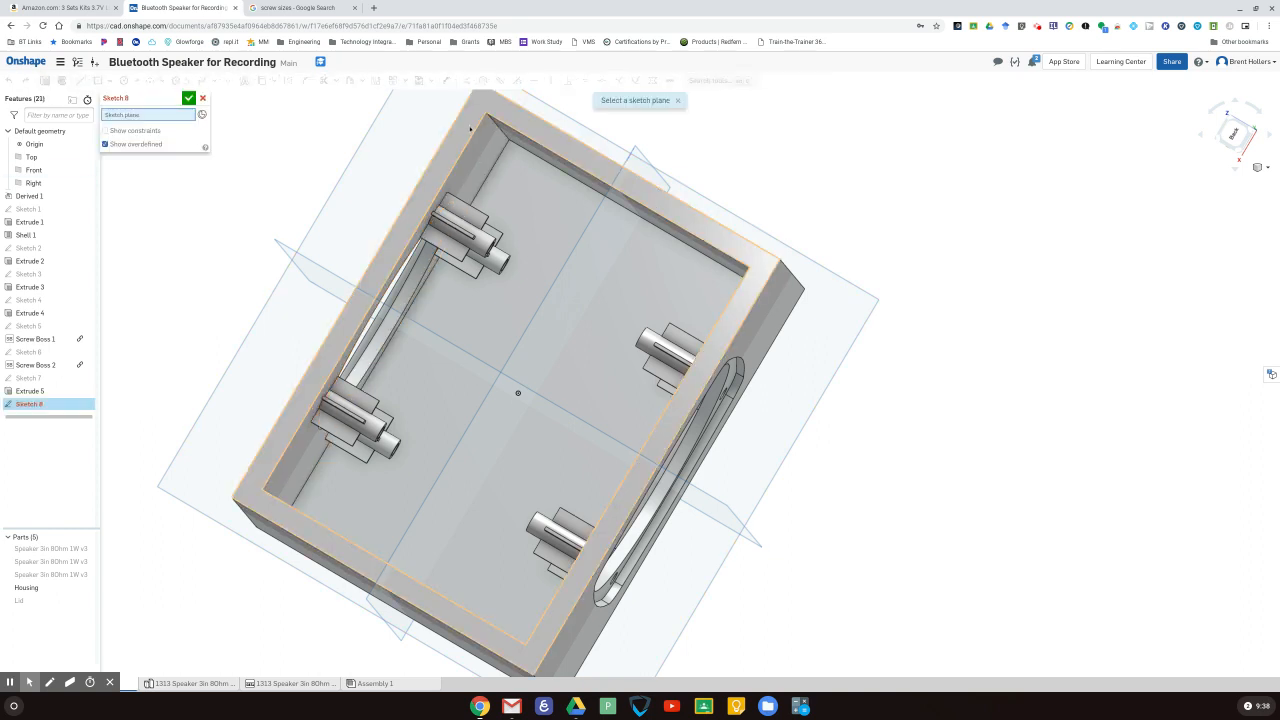
pyautogui.click(470, 128)
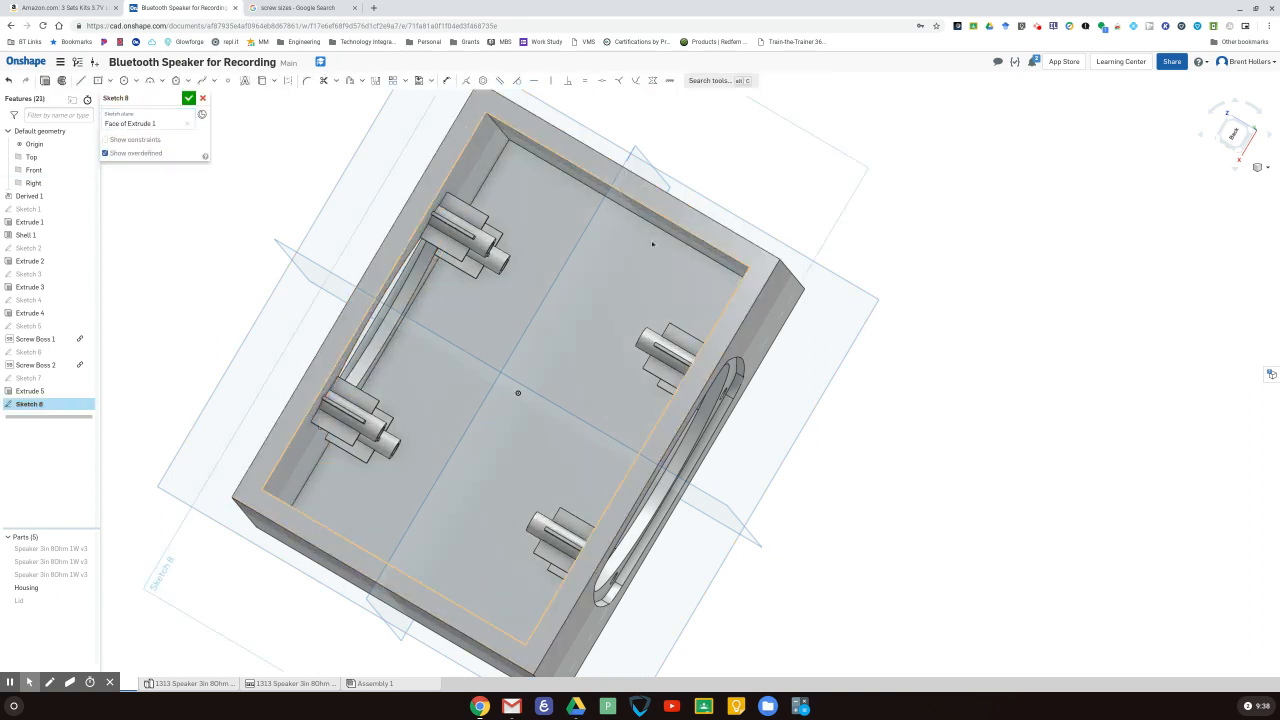
pyautogui.press('n')
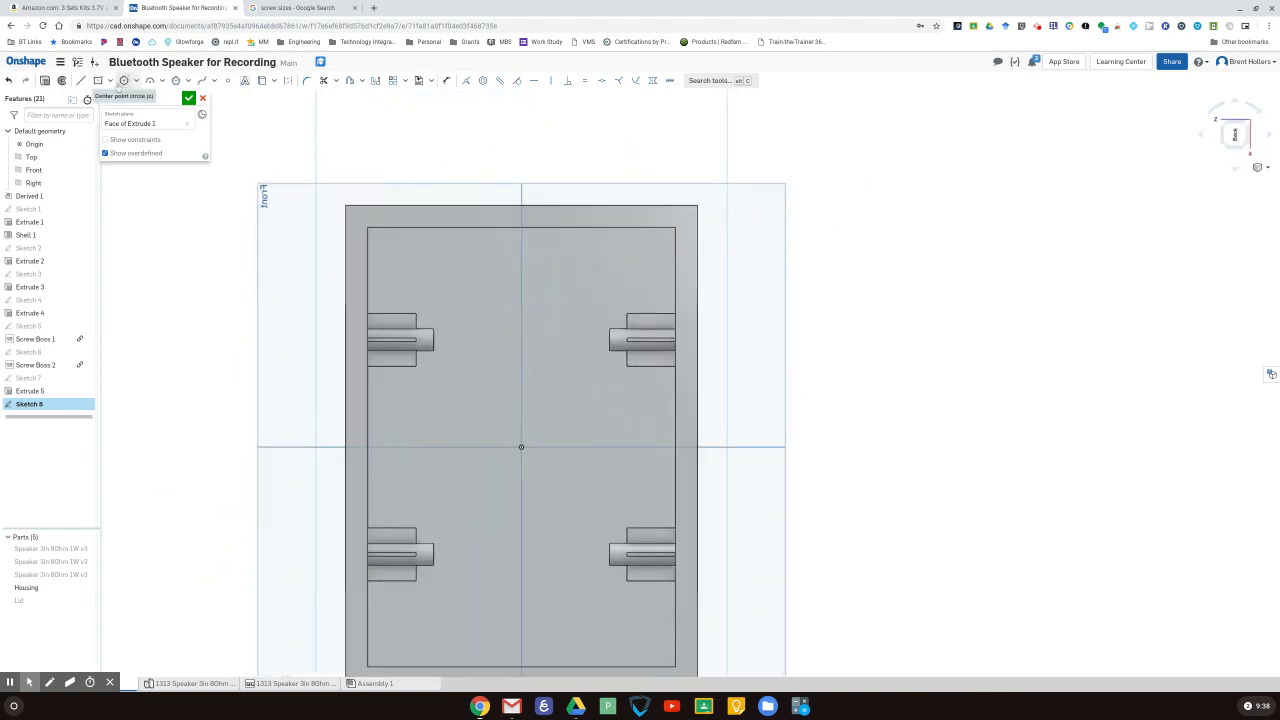
pyautogui.click(150, 82)
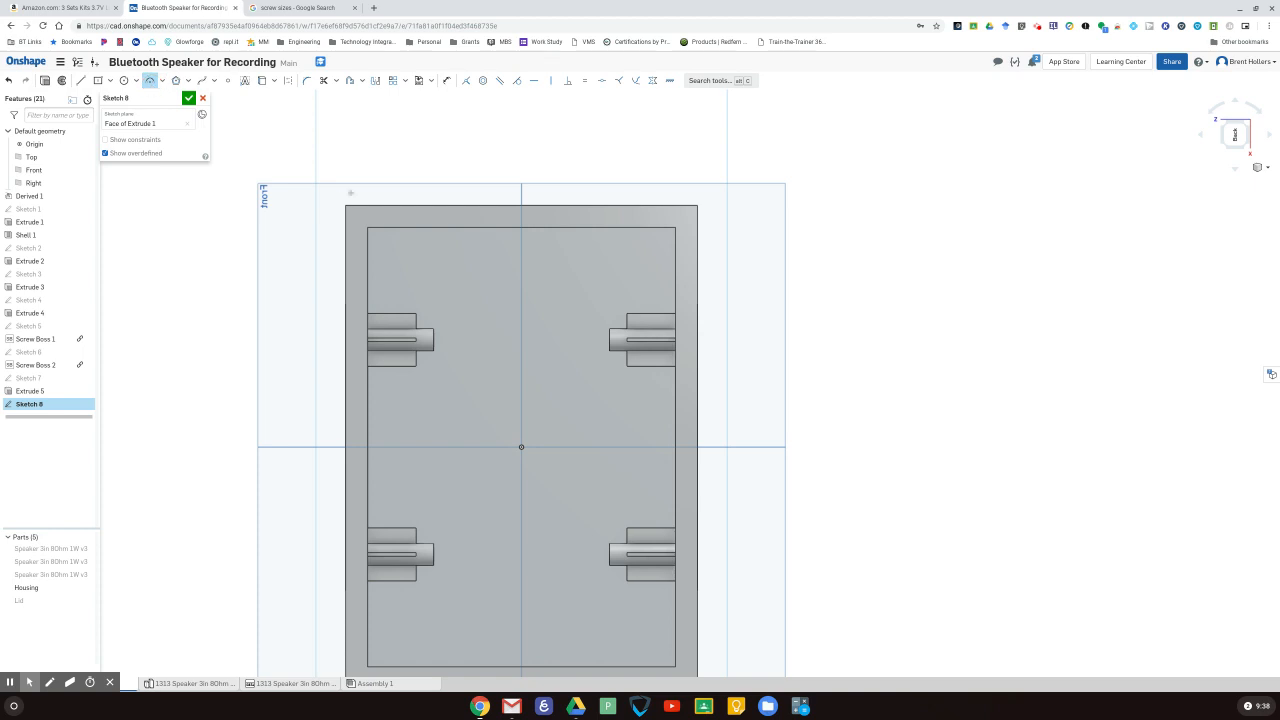
pyautogui.click(396, 229)
pyautogui.click(369, 251)
pyautogui.press('d')
pyautogui.click(150, 80)
pyautogui.click(368, 256)
pyautogui.click(389, 249)
# - Constrain the corner arc with Coincident so that its centre sits exactly on the housing's inner corner
pyautogui.click(483, 81)
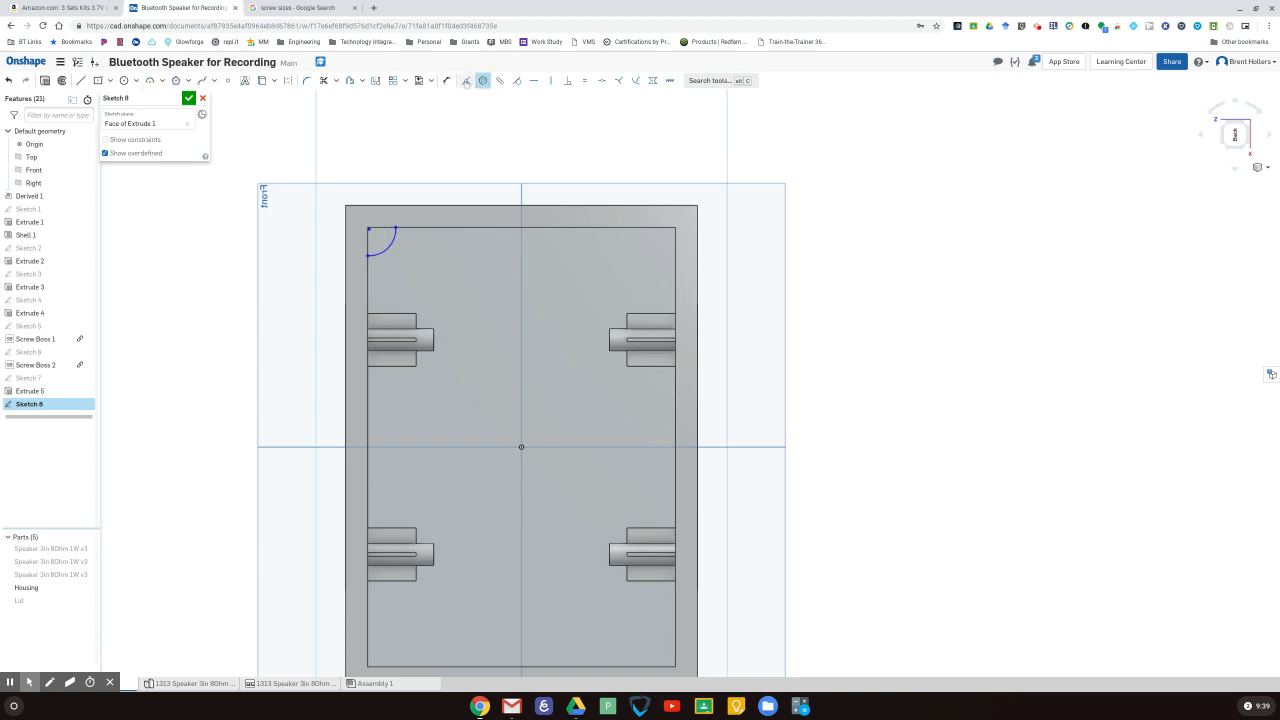
pyautogui.click(466, 81)
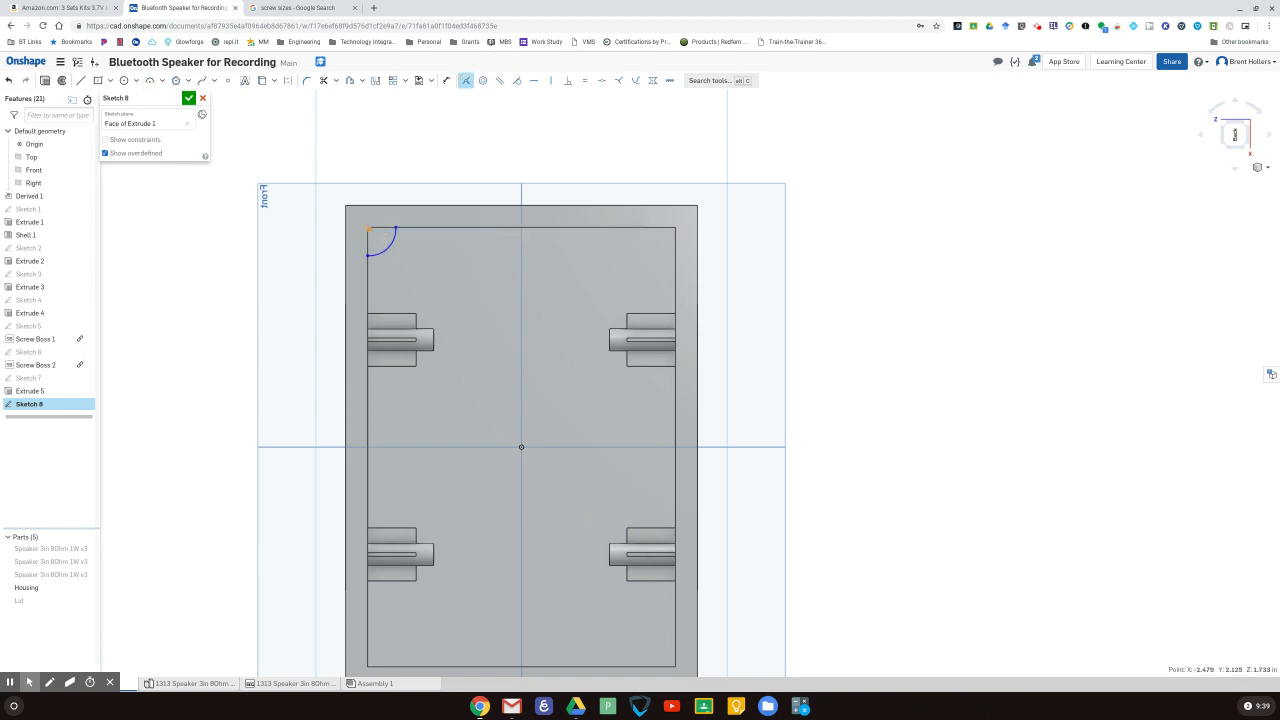
pyautogui.scroll(5, 368, 237)
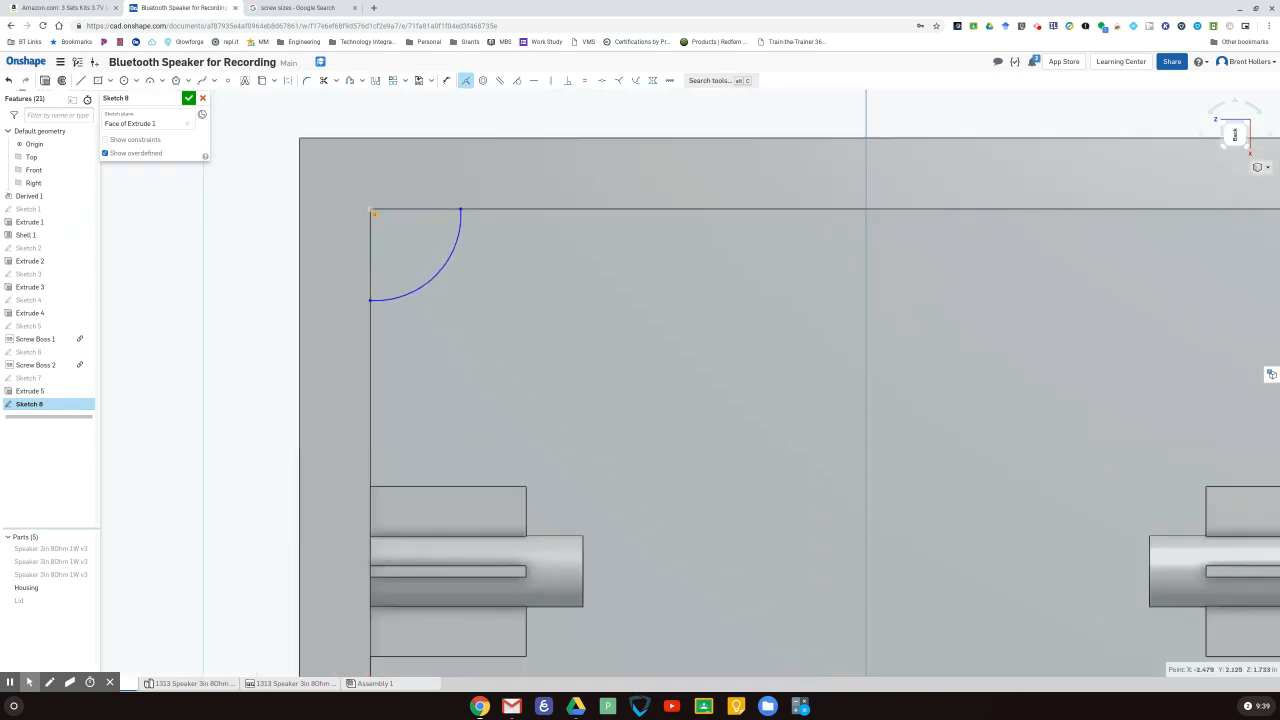
pyautogui.click(373, 211)
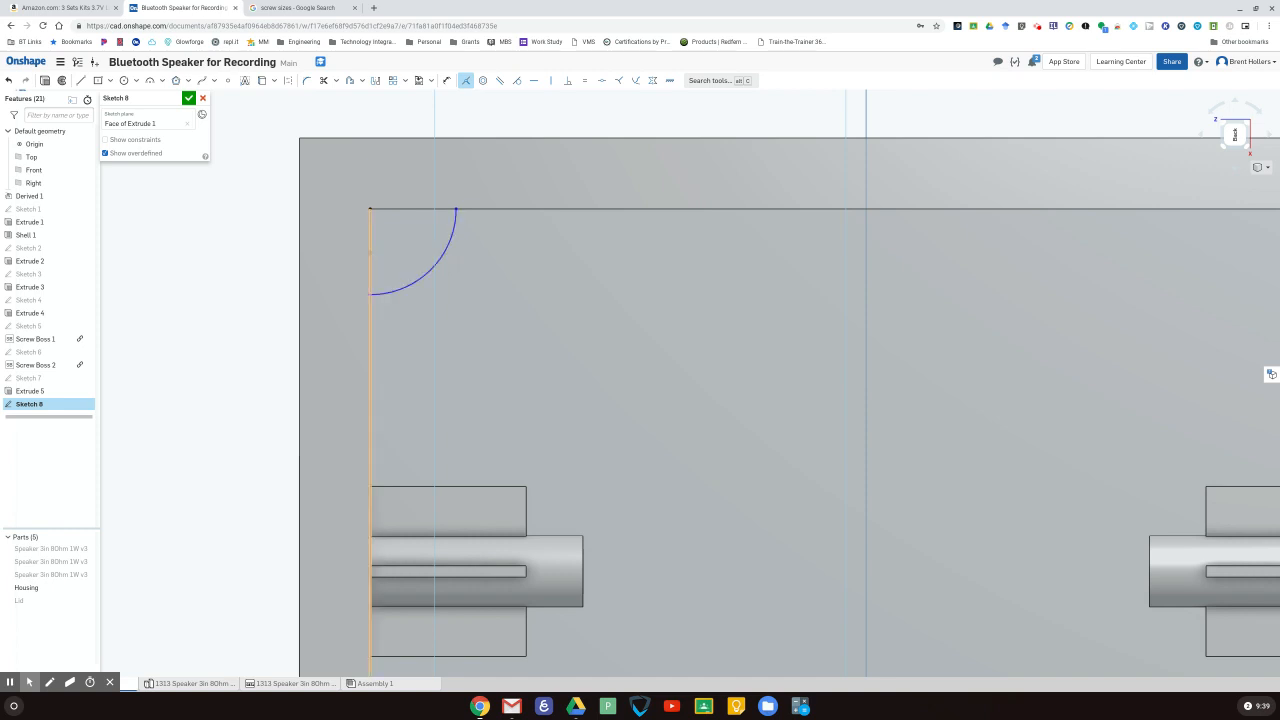
pyautogui.click(370, 250)
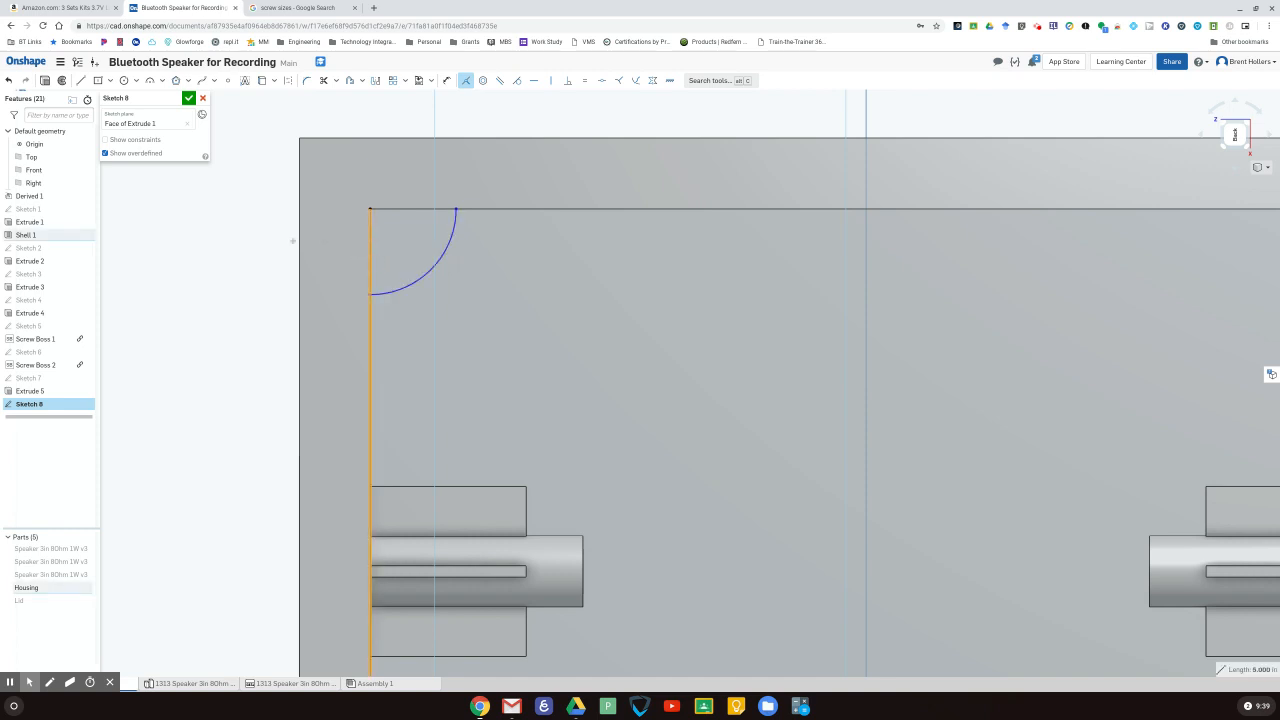
# - Dimension the corner arc's radius as 0.4 in
pyautogui.press('d')
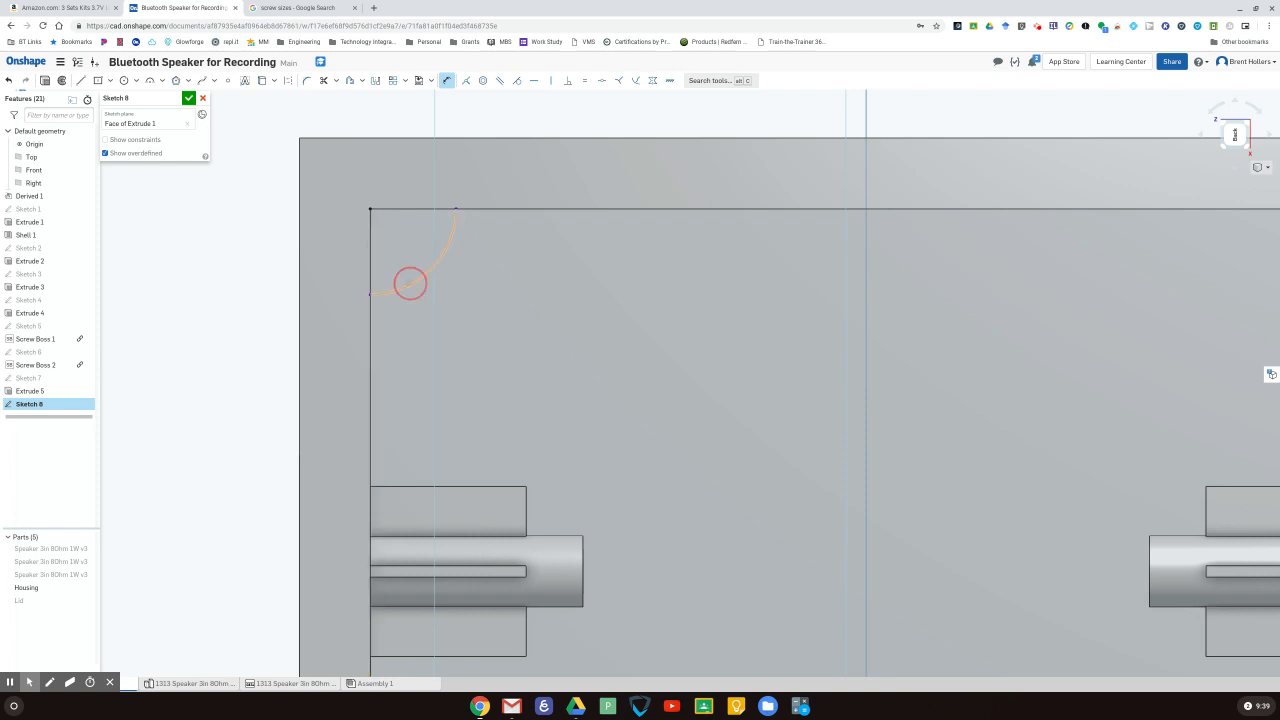
pyautogui.click(410, 284)
pyautogui.click(485, 294)
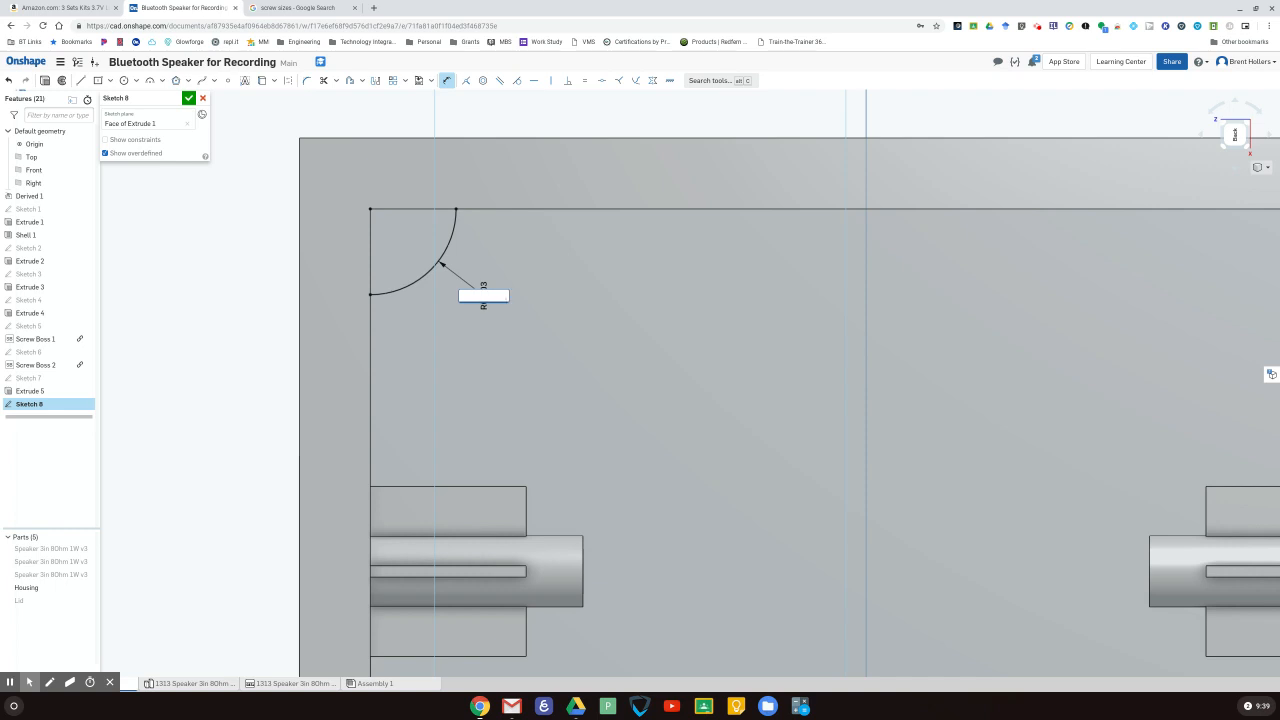
pyautogui.write('0.4')
pyautogui.press('Return')
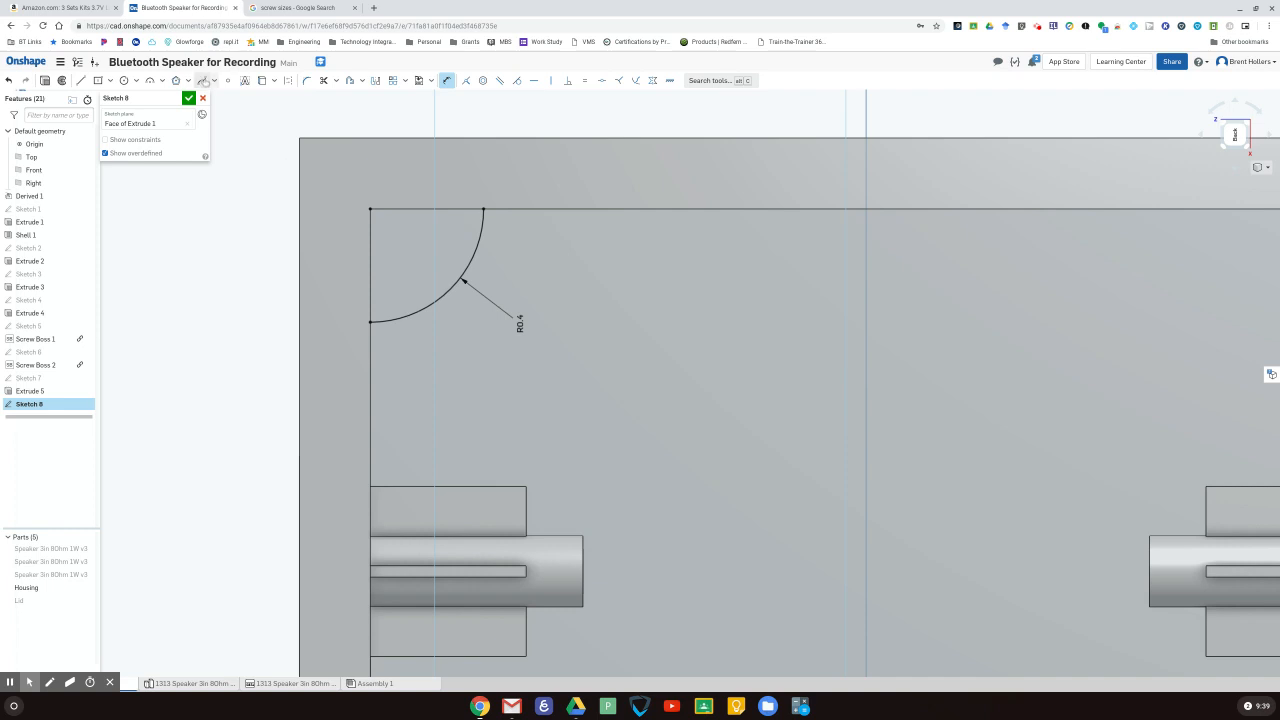
# - Mirror the corner arc about the Top plane to the opposite inner corner
pyautogui.press('f')
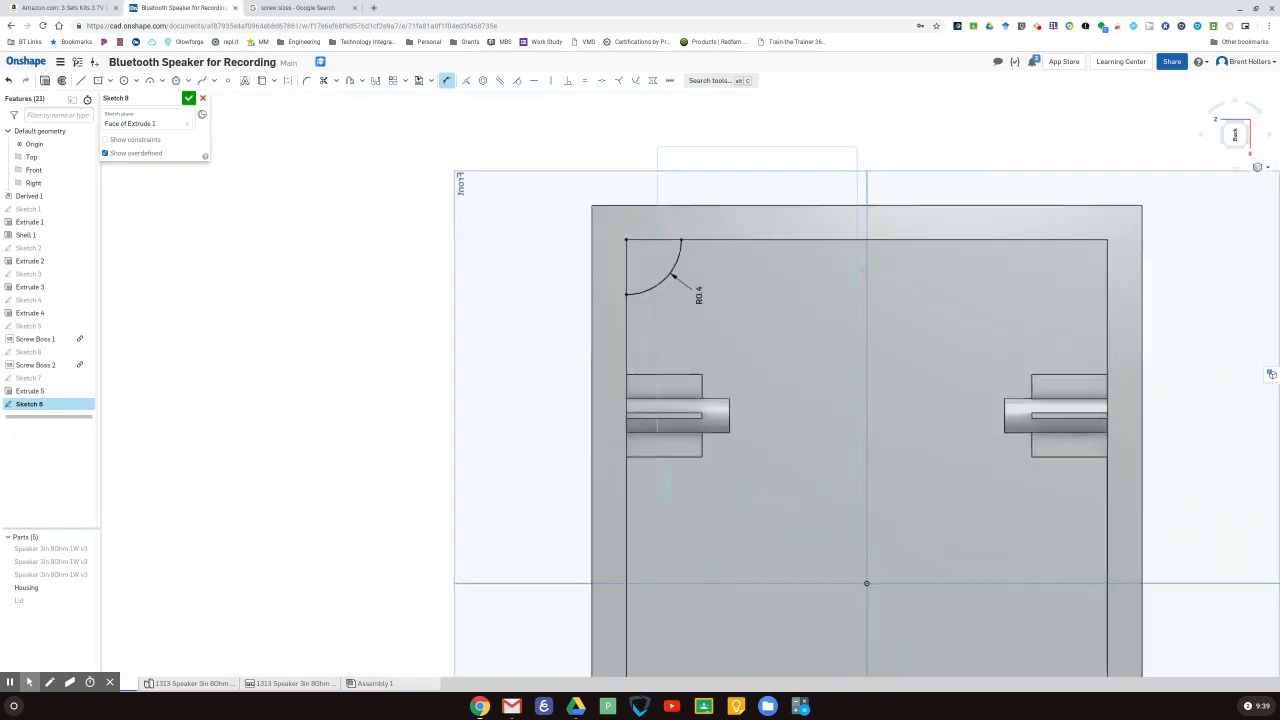
pyautogui.moveTo(1095, 384)
pyautogui.mouseDown(button='middle')
pyautogui.moveTo(928, 280)
pyautogui.moveTo(901, 300)
pyautogui.mouseUp(button='middle')
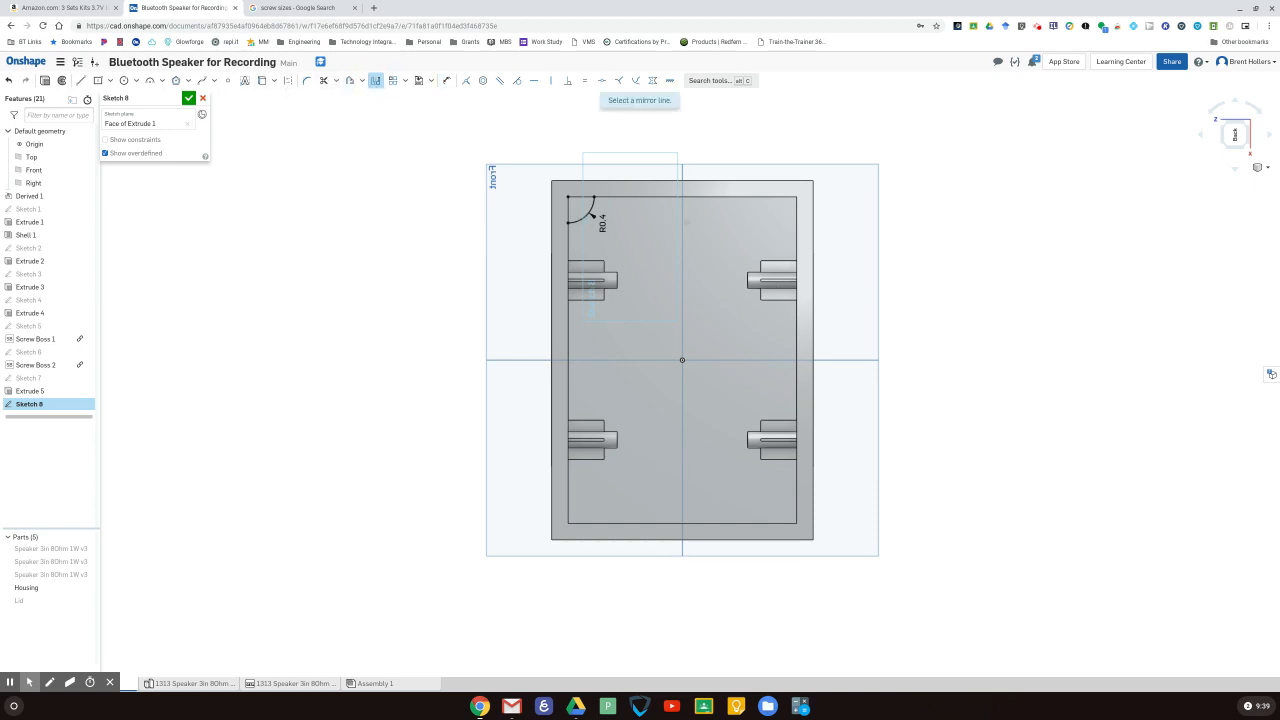
pyautogui.click(683, 225)
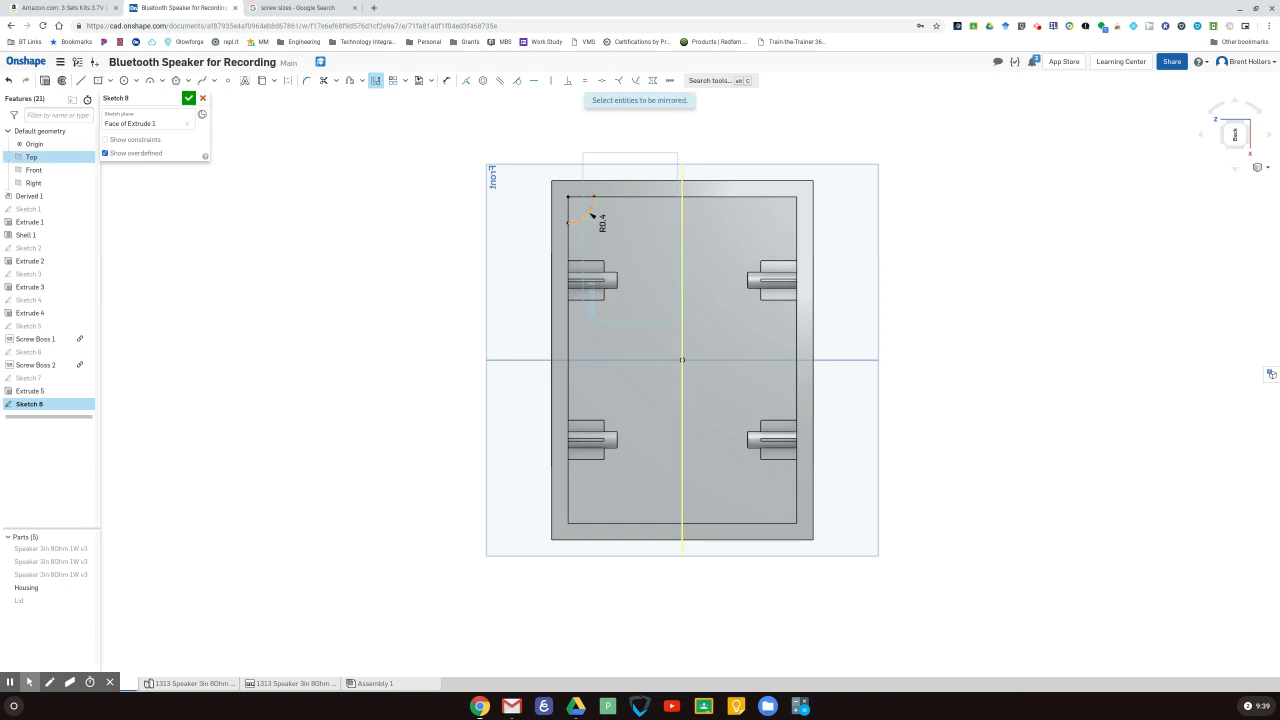
pyautogui.click(591, 213)
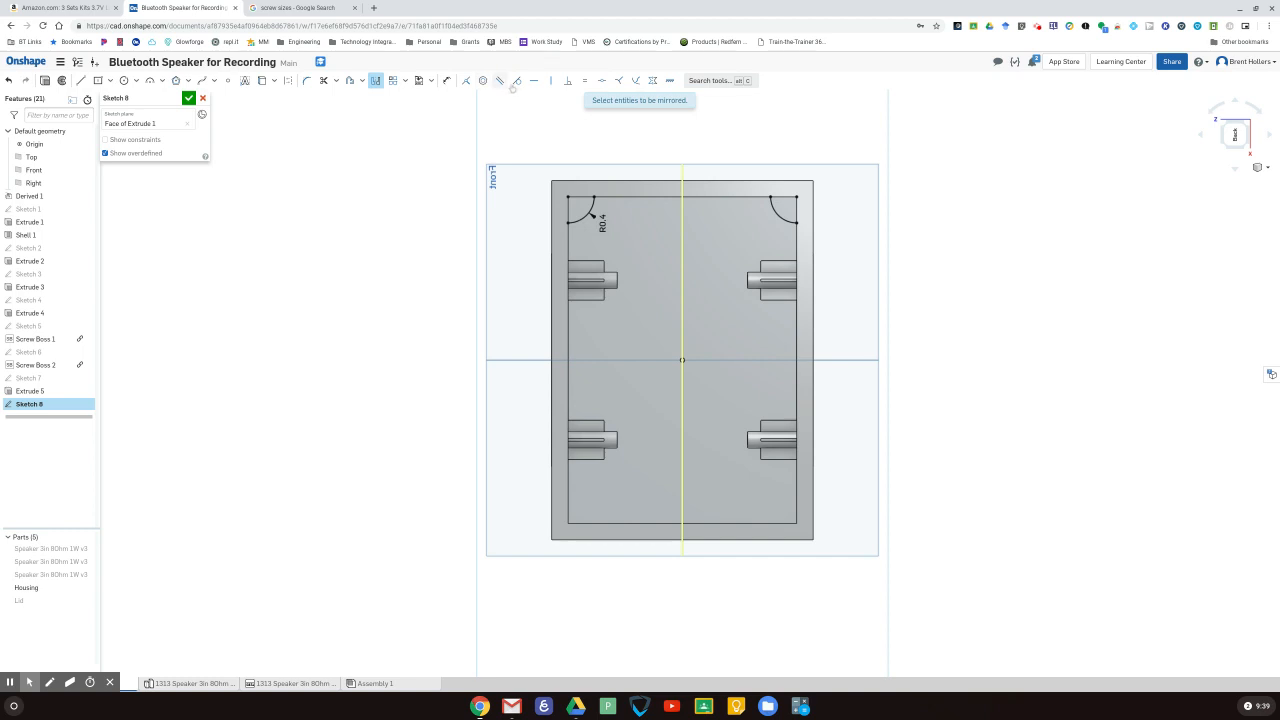
# - Mirror both corner arcs about the Right plane to the two remaining inner corners, and accept the sketch
pyautogui.click(376, 80)
pyautogui.click(376, 80)
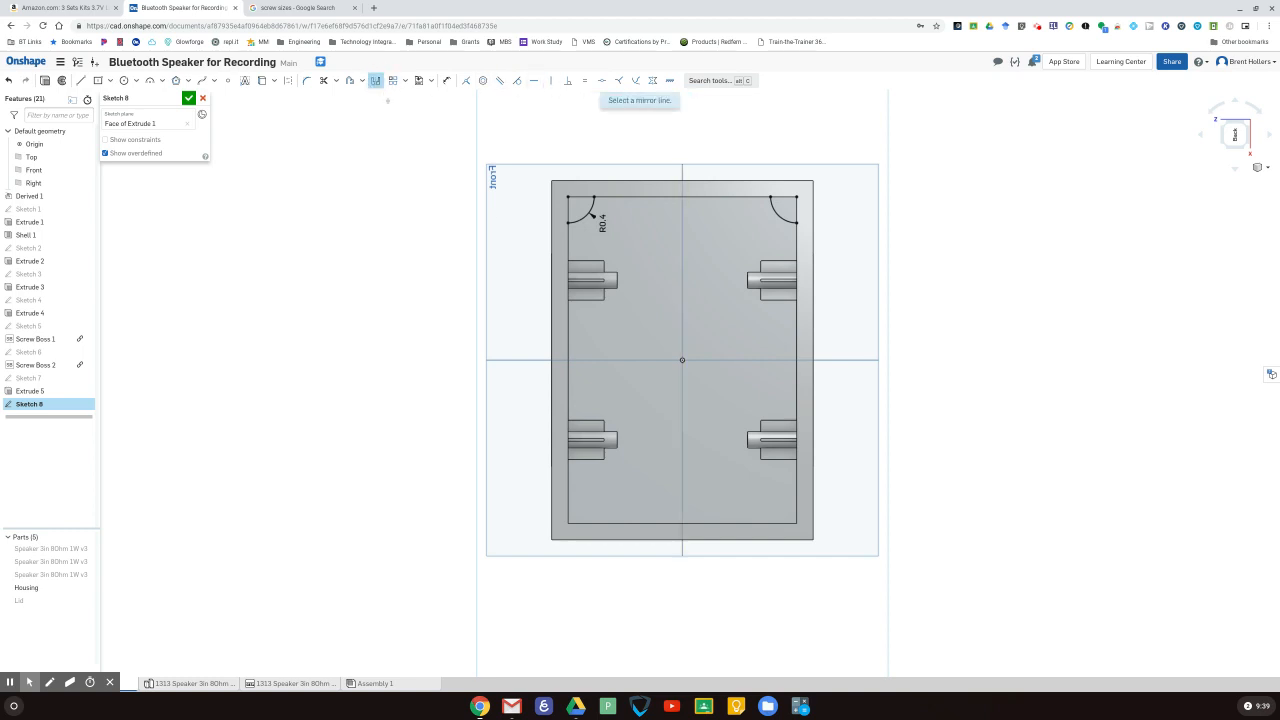
pyautogui.click(615, 361)
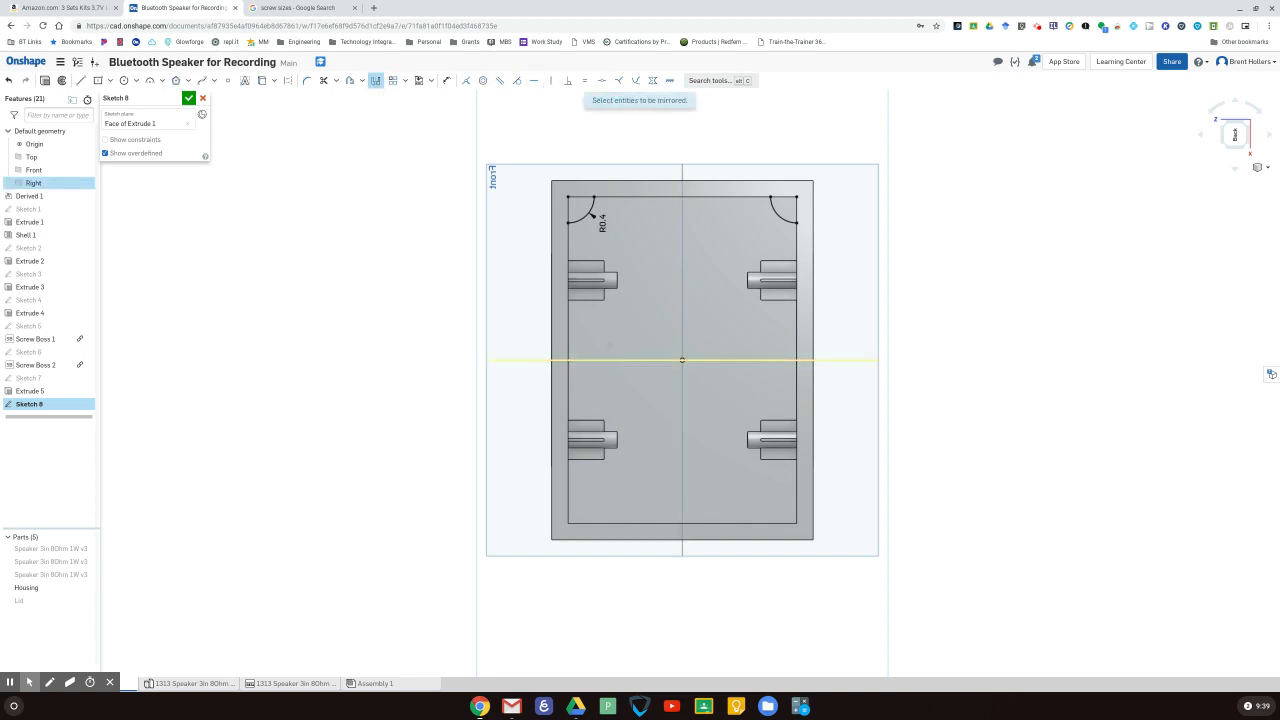
pyautogui.click(590, 213)
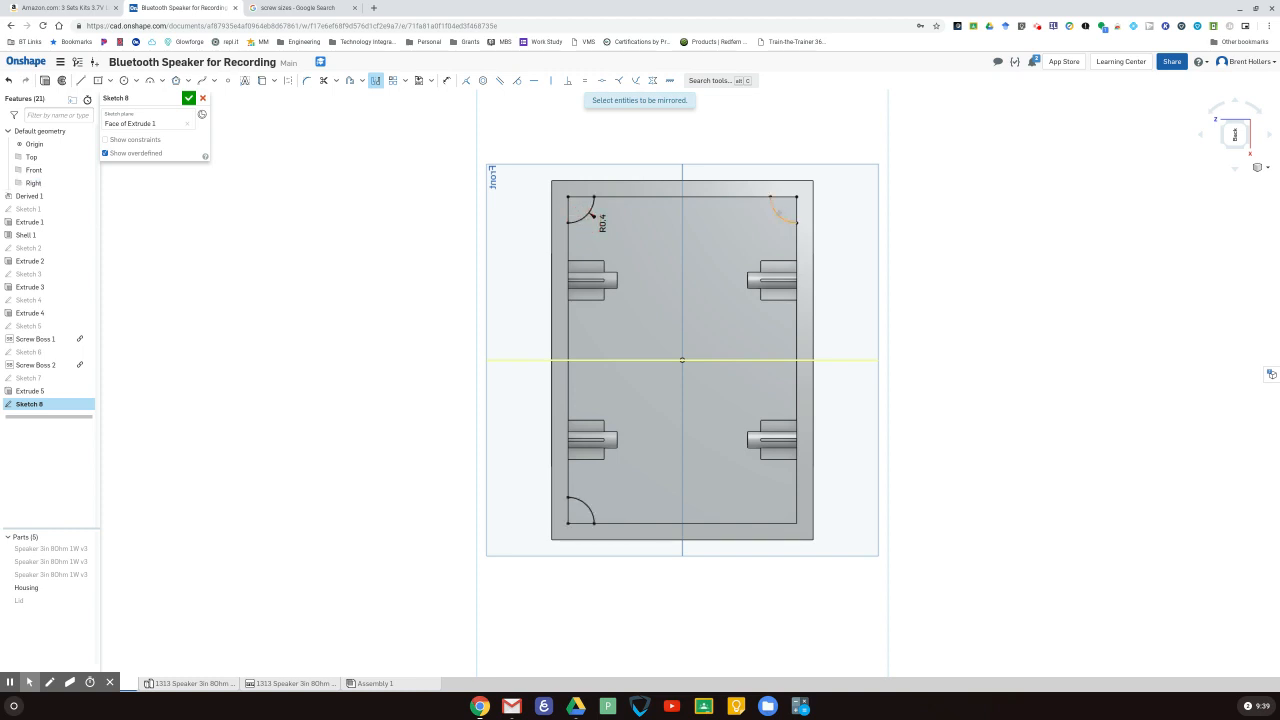
pyautogui.click(779, 213)
pyautogui.click(188, 98)
# - Set up an Add extrusion of the four quarter-circle corner regions of Sketch 8, with Housing as the merge scope
pyautogui.moveTo(980, 374)
pyautogui.mouseDown(button='right')
pyautogui.moveTo(955, 297)
pyautogui.moveTo(974, 317)
pyautogui.moveTo(972, 368)
pyautogui.mouseUp(button='right')
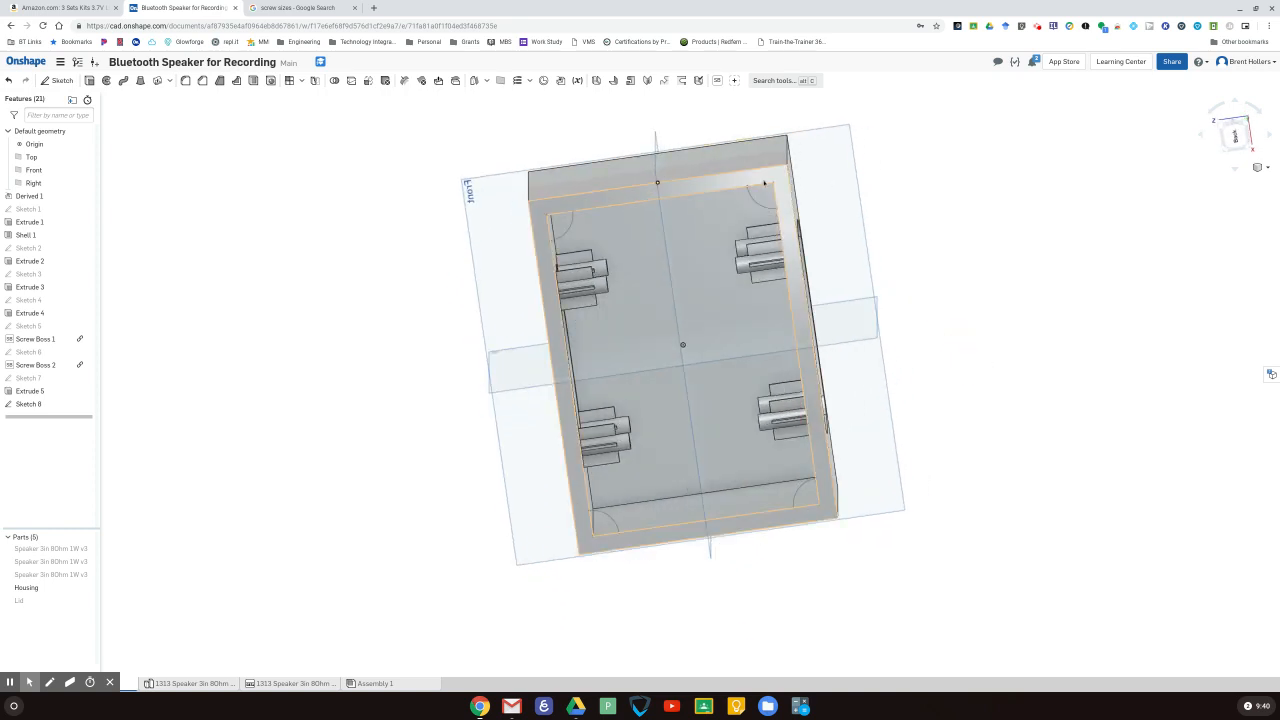
pyautogui.click(762, 195)
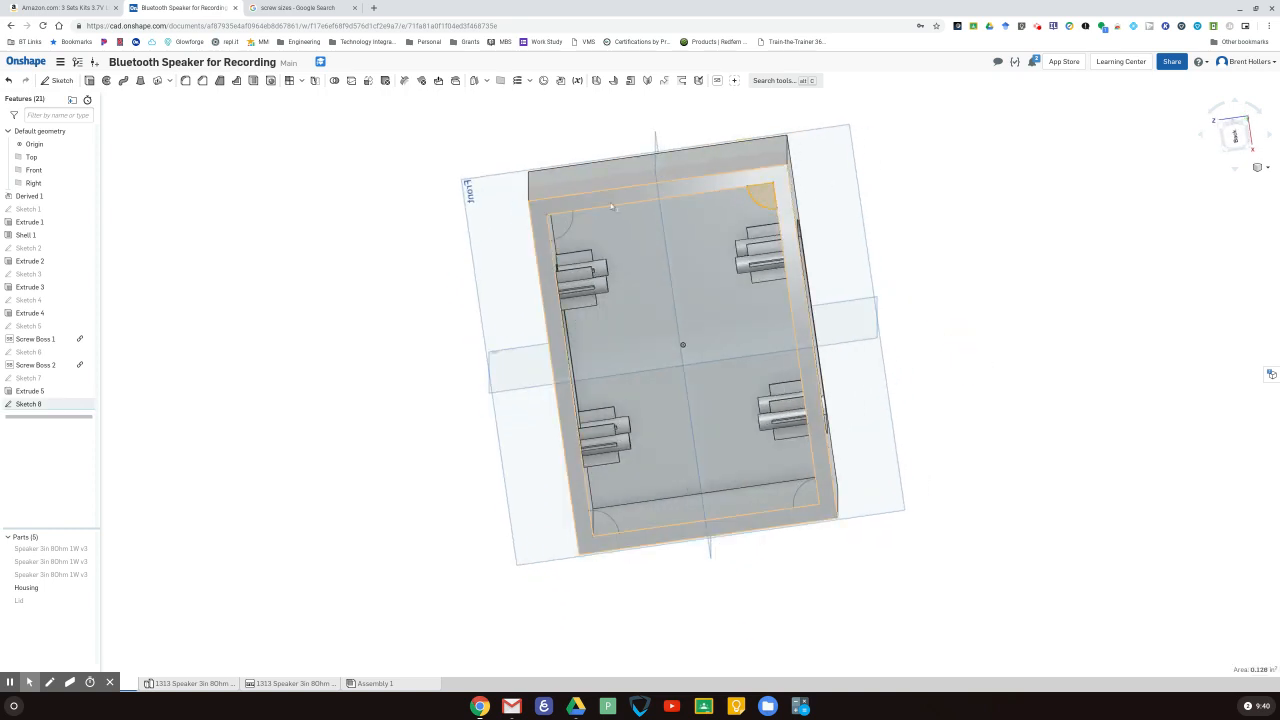
pyautogui.click(563, 225)
pyautogui.click(604, 522)
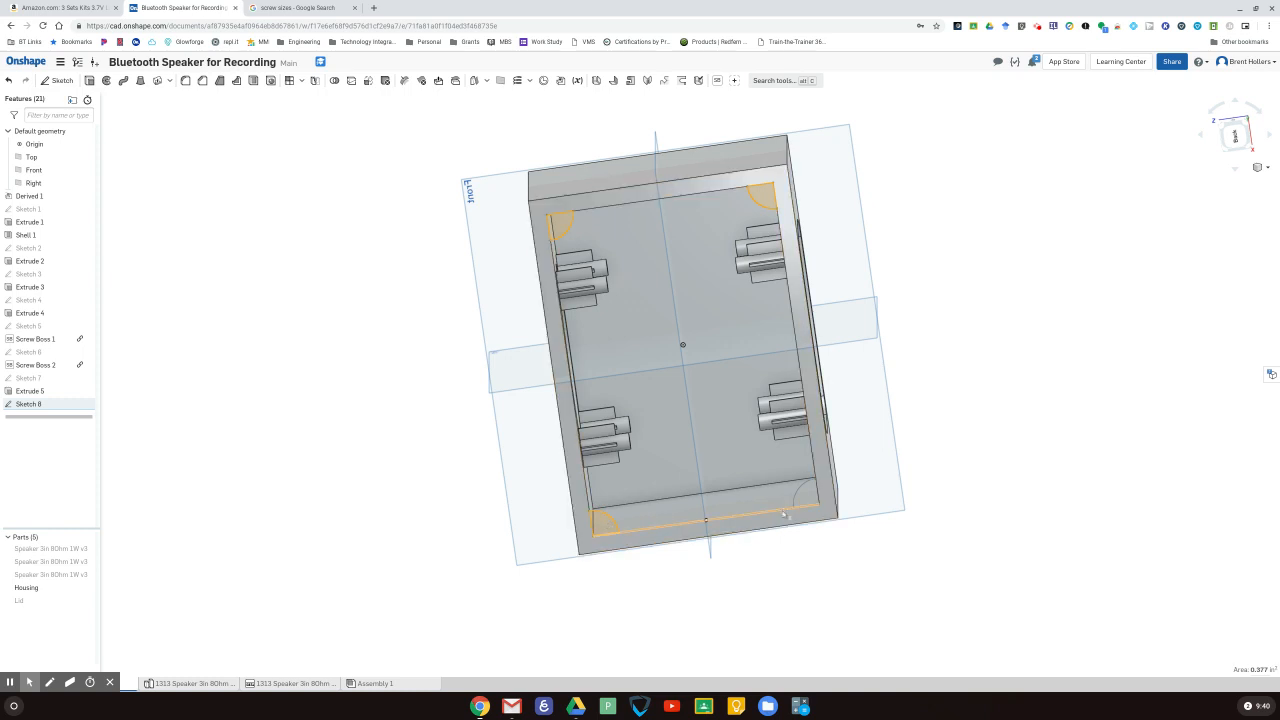
pyautogui.click(808, 497)
pyautogui.moveTo(952, 429); pyautogui.dragTo(988, 385, button='right')
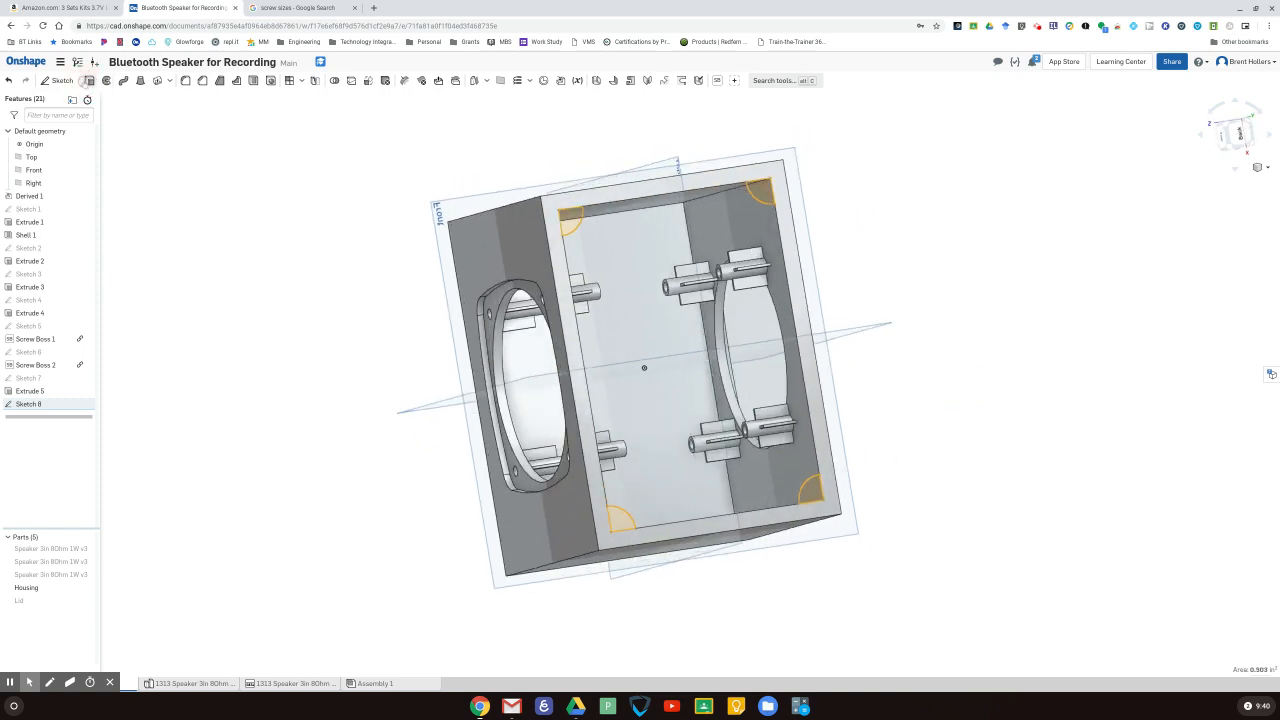
pyautogui.click(89, 80)
pyautogui.click(134, 126)
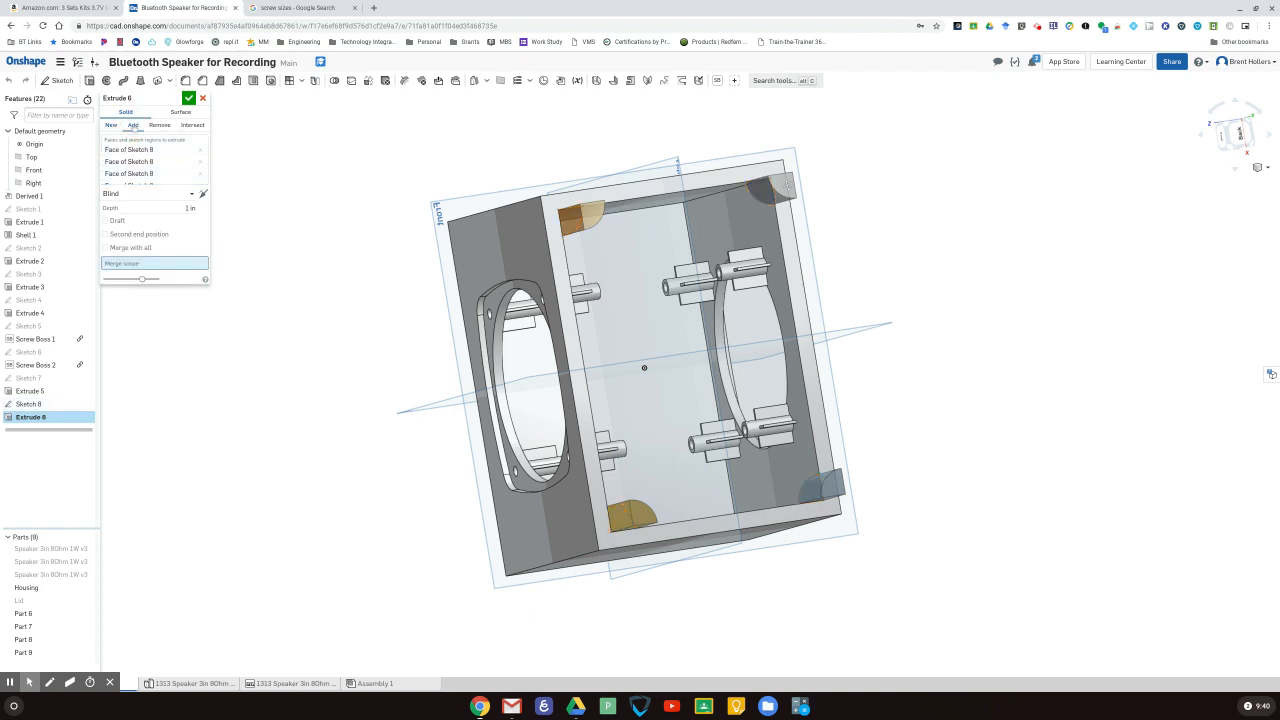
pyautogui.click(136, 263)
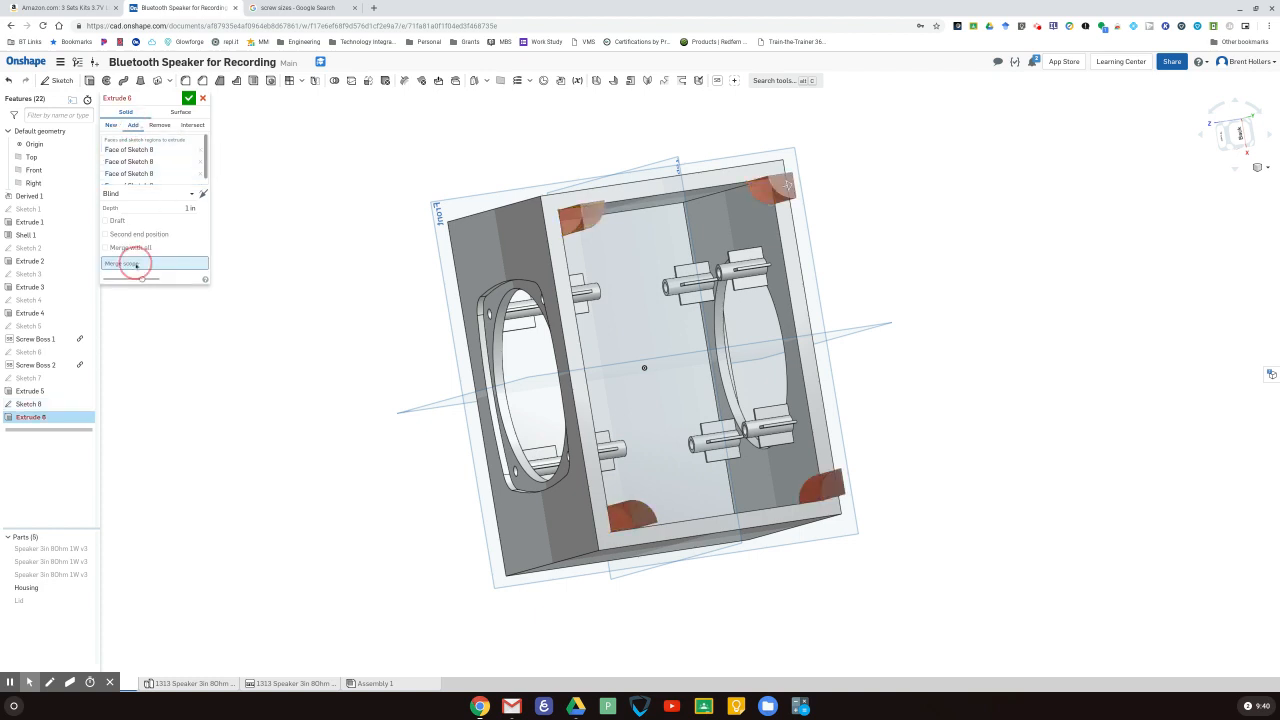
pyautogui.click(58, 588)
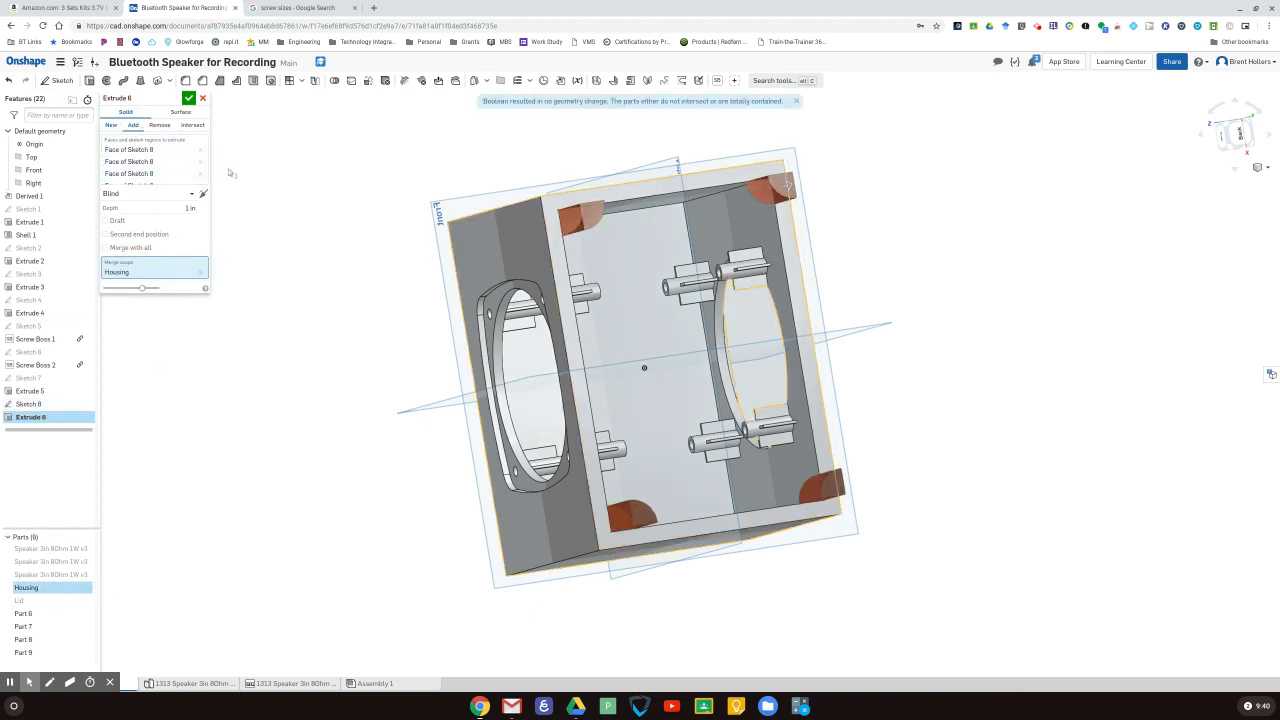
# - Reverse the extrusion into the housing, end it Up to face at the inner floor, and accept it
pyautogui.click(204, 194)
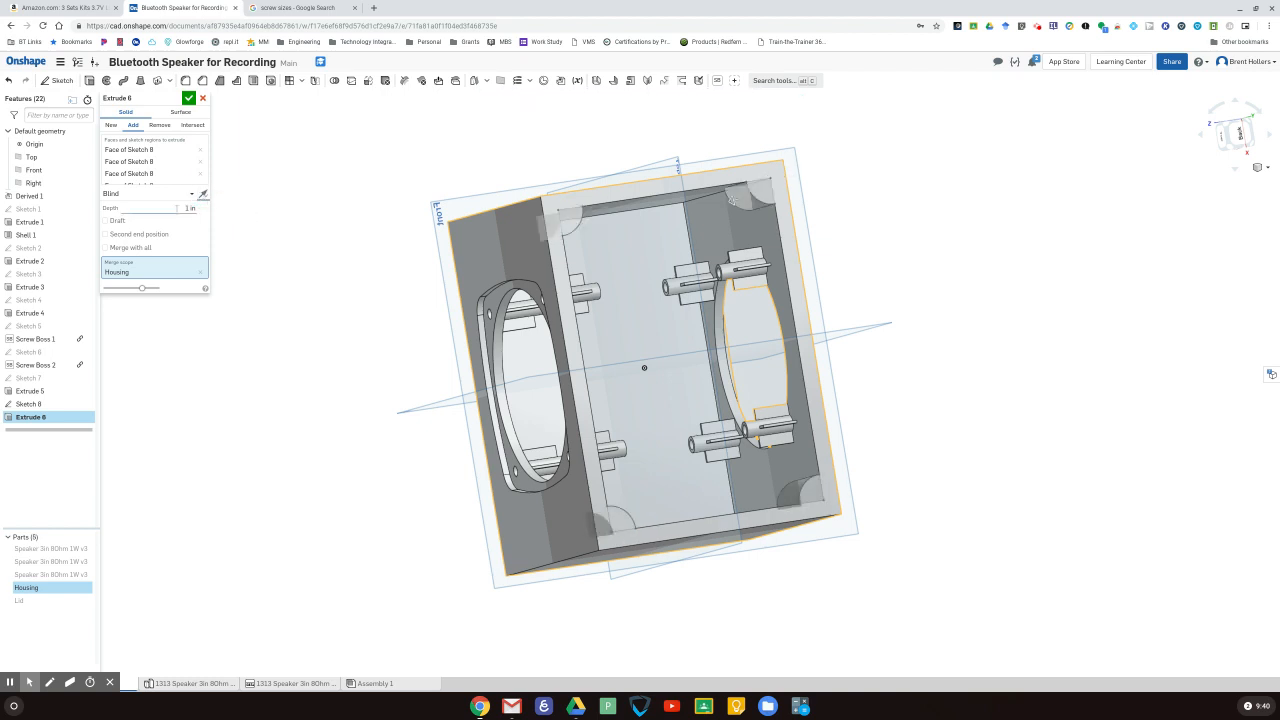
pyautogui.click(160, 194)
pyautogui.click(156, 247)
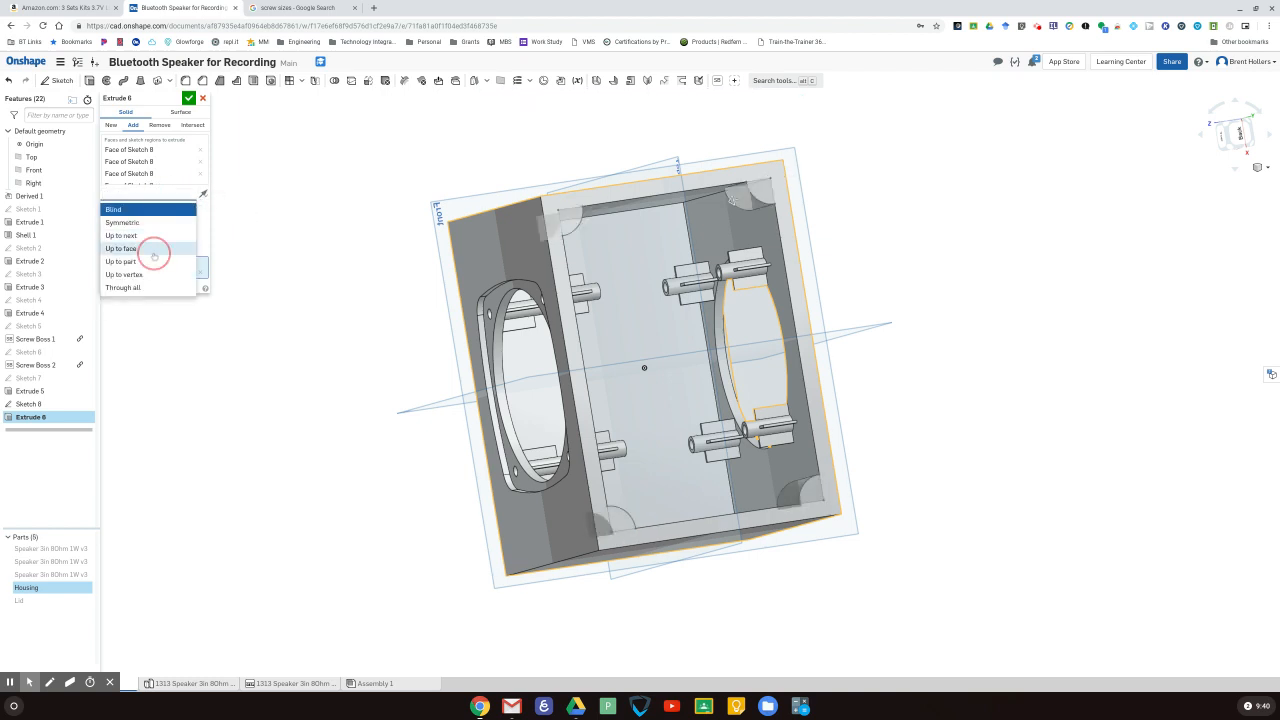
pyautogui.click(660, 241)
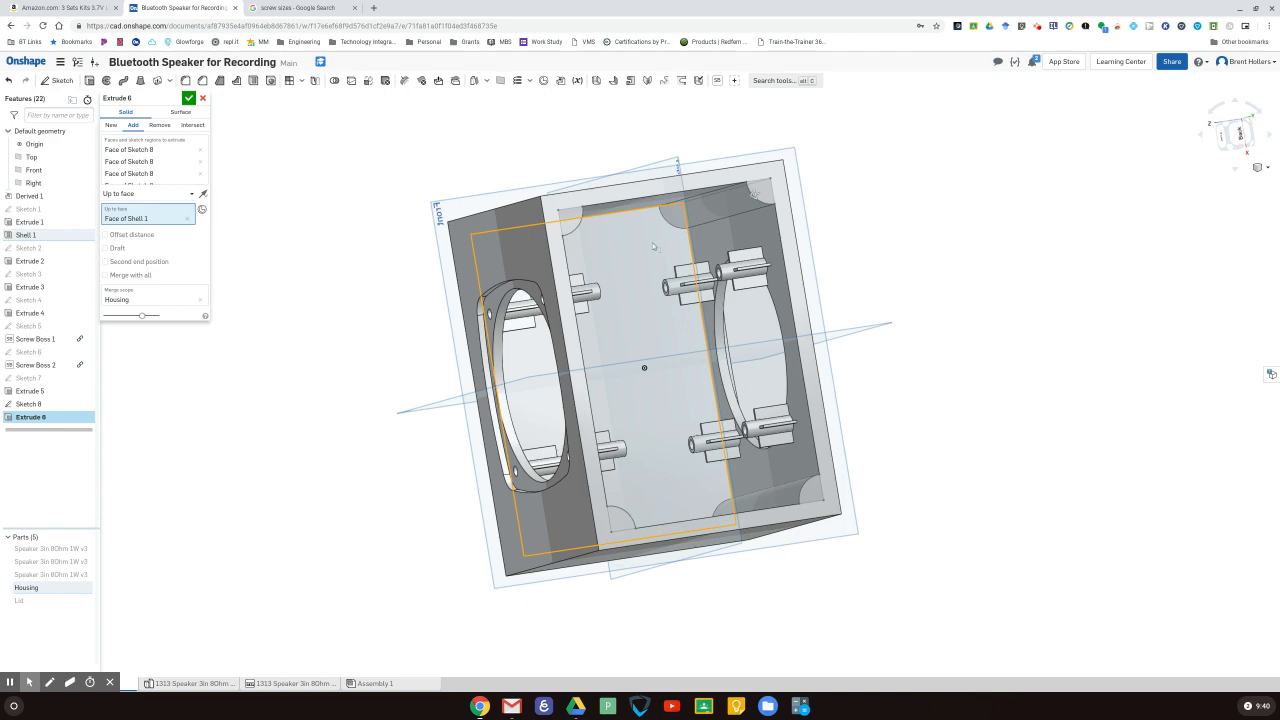
pyautogui.click(188, 97)
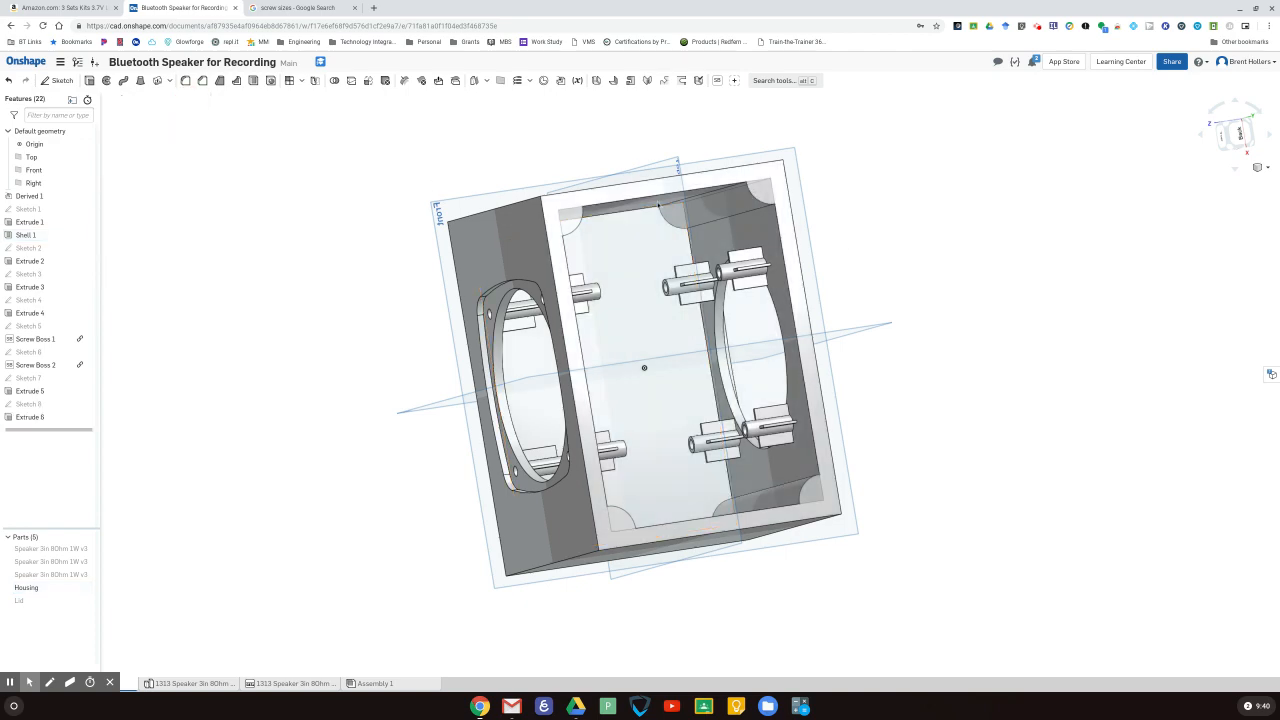
# - Show Sketch 8 and start a new sketch on its rim face at the open side of the housing
pyautogui.moveTo(906, 200); pyautogui.dragTo(880, 198, button='right')
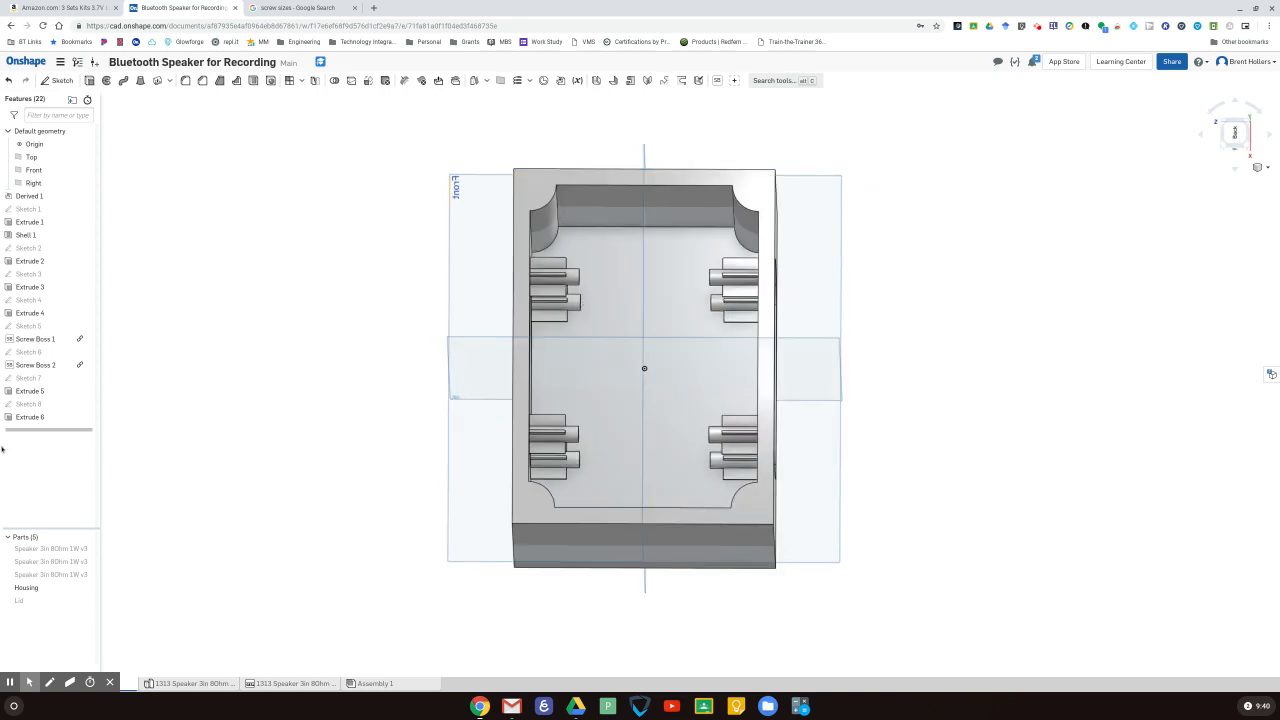
pyautogui.click(90, 404)
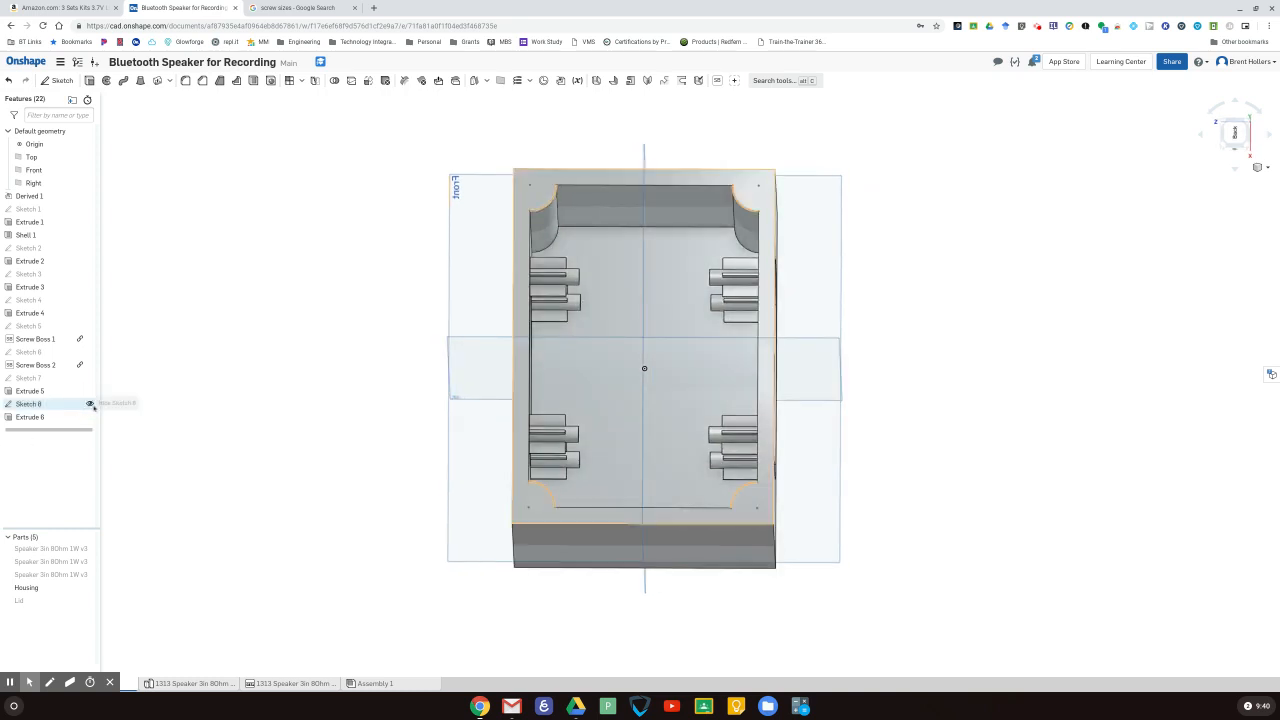
pyautogui.moveTo(736, 132)
pyautogui.mouseDown(button='right')
pyautogui.moveTo(737, 149)
pyautogui.moveTo(734, 134)
pyautogui.mouseUp(button='right')
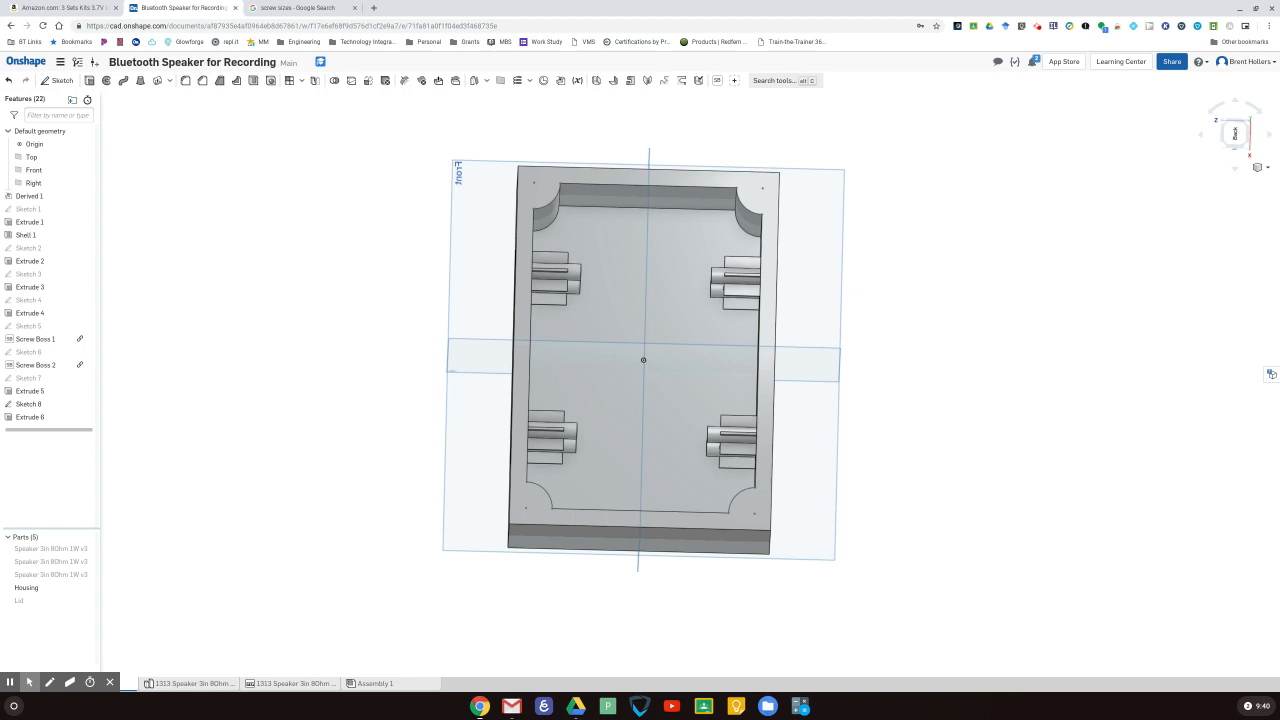
pyautogui.scroll(3, 665, 145)
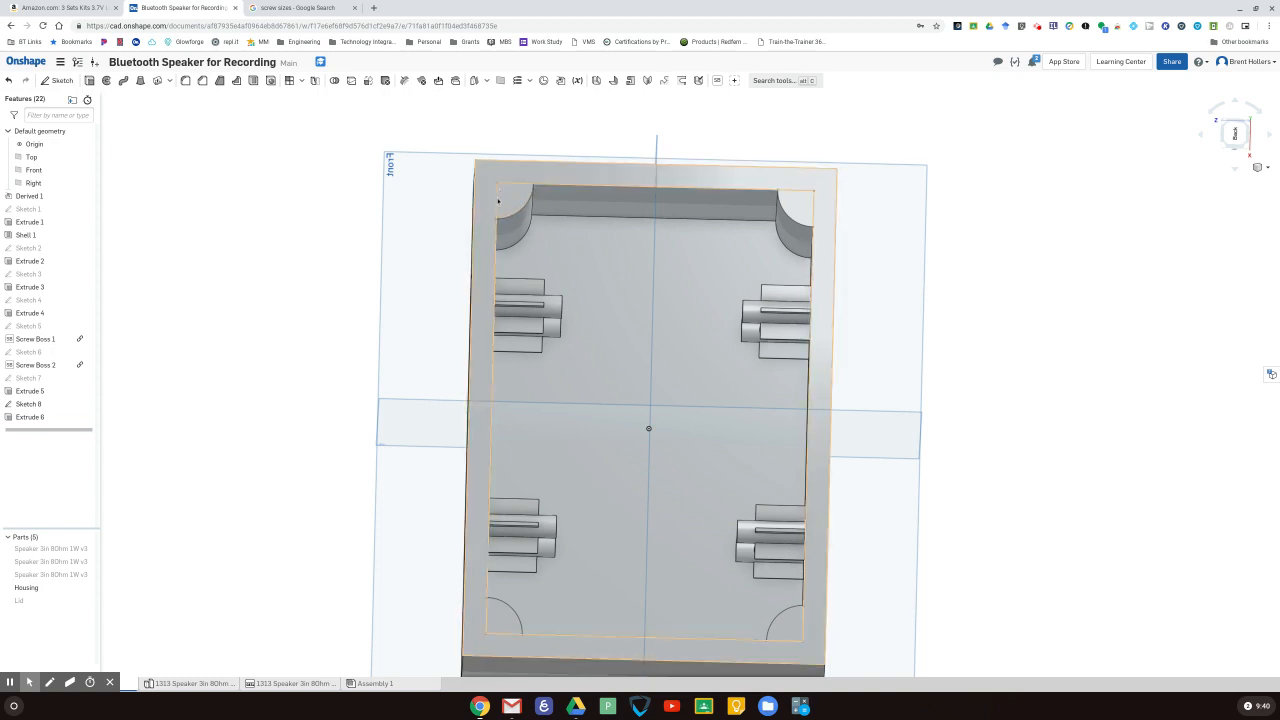
pyautogui.click(490, 199)
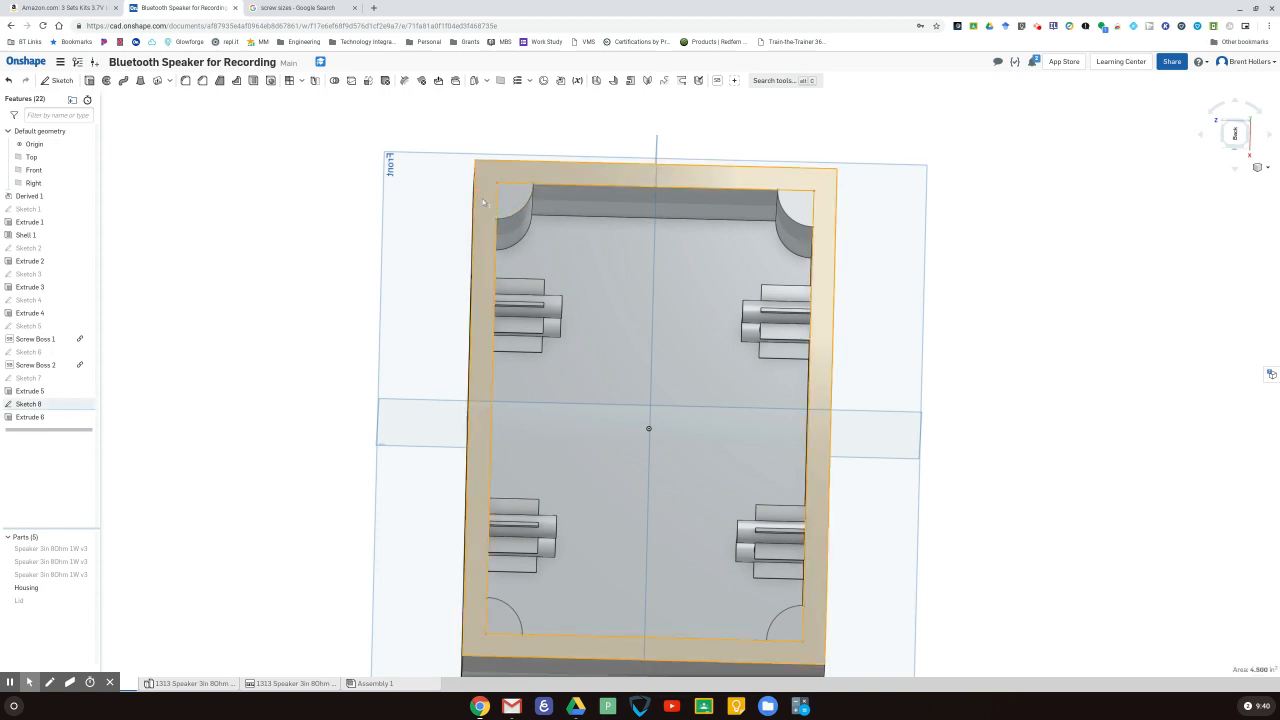
pyautogui.click(50, 80)
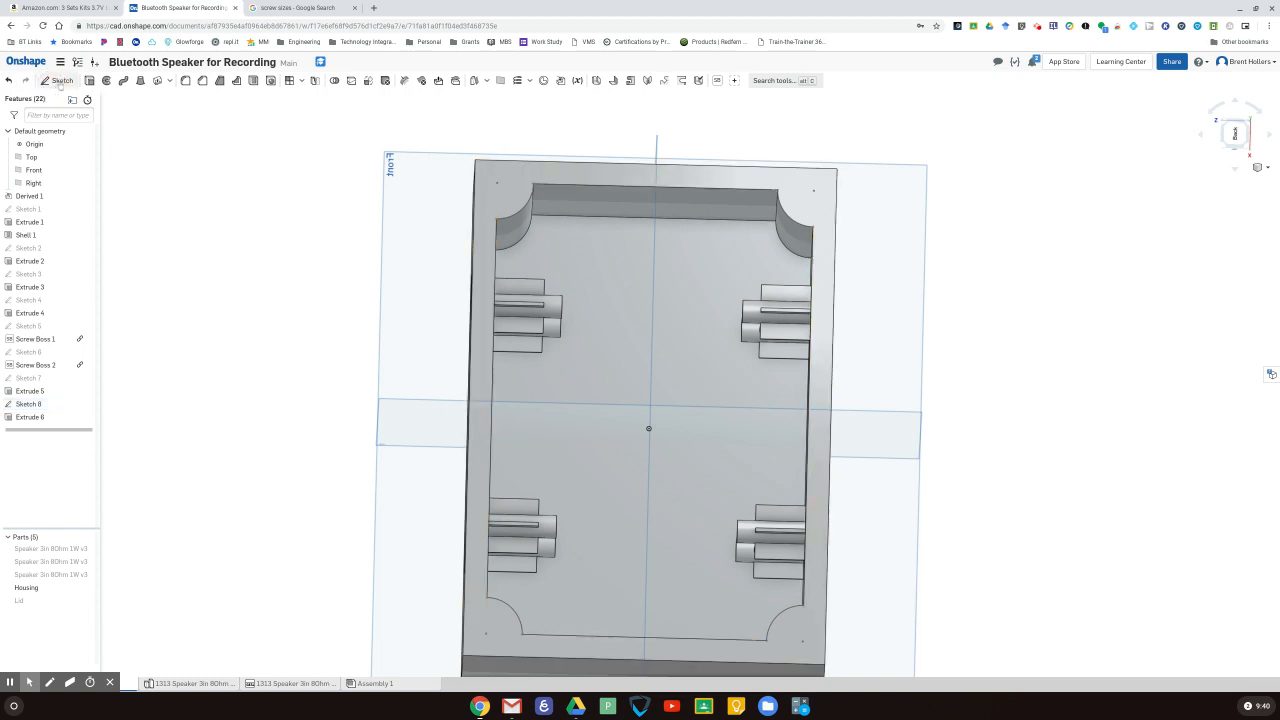
# - Project the quarter-circle outline of one corner post, both straight edges and the arc, into the new sketch
pyautogui.scroll(8, 570, 191)
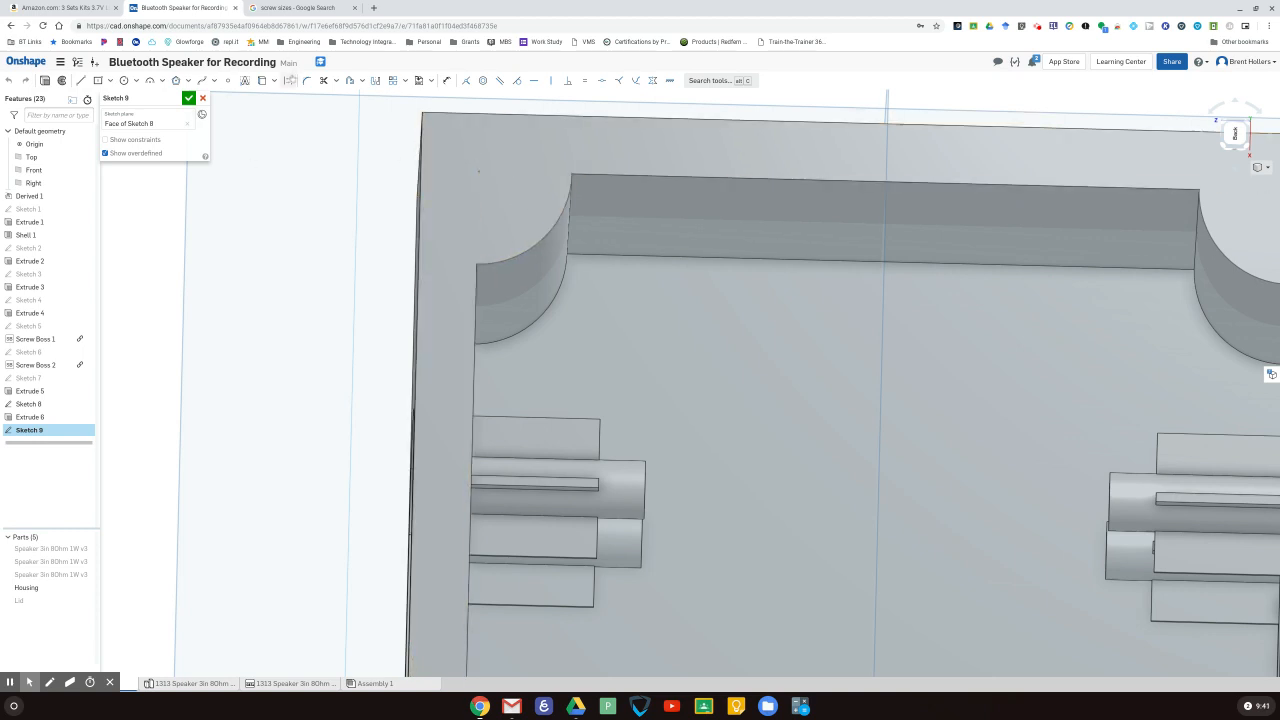
pyautogui.click(290, 80)
pyautogui.click(81, 80)
pyautogui.press('Escape')
pyautogui.click(263, 80)
pyautogui.click(480, 171)
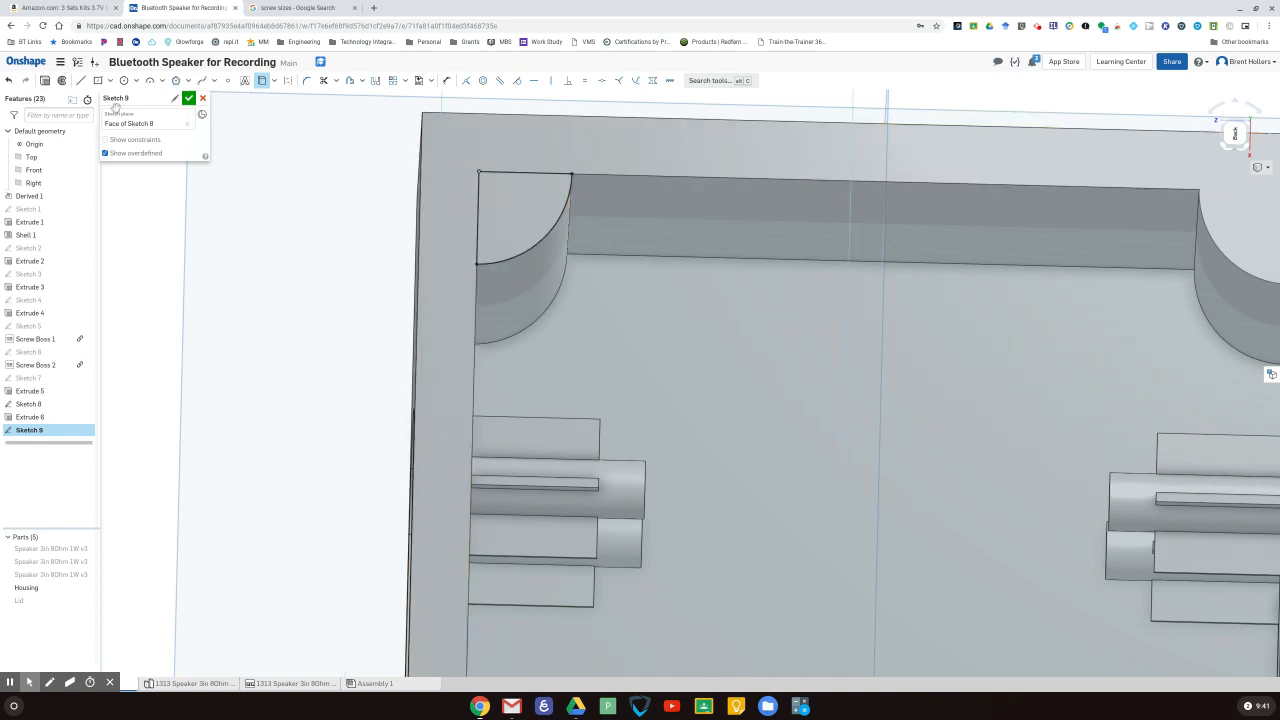
# - Draw a diagonal construction line from the post's inner corner to the middle of its arc, and place a point at the line's midpoint
pyautogui.click(81, 81)
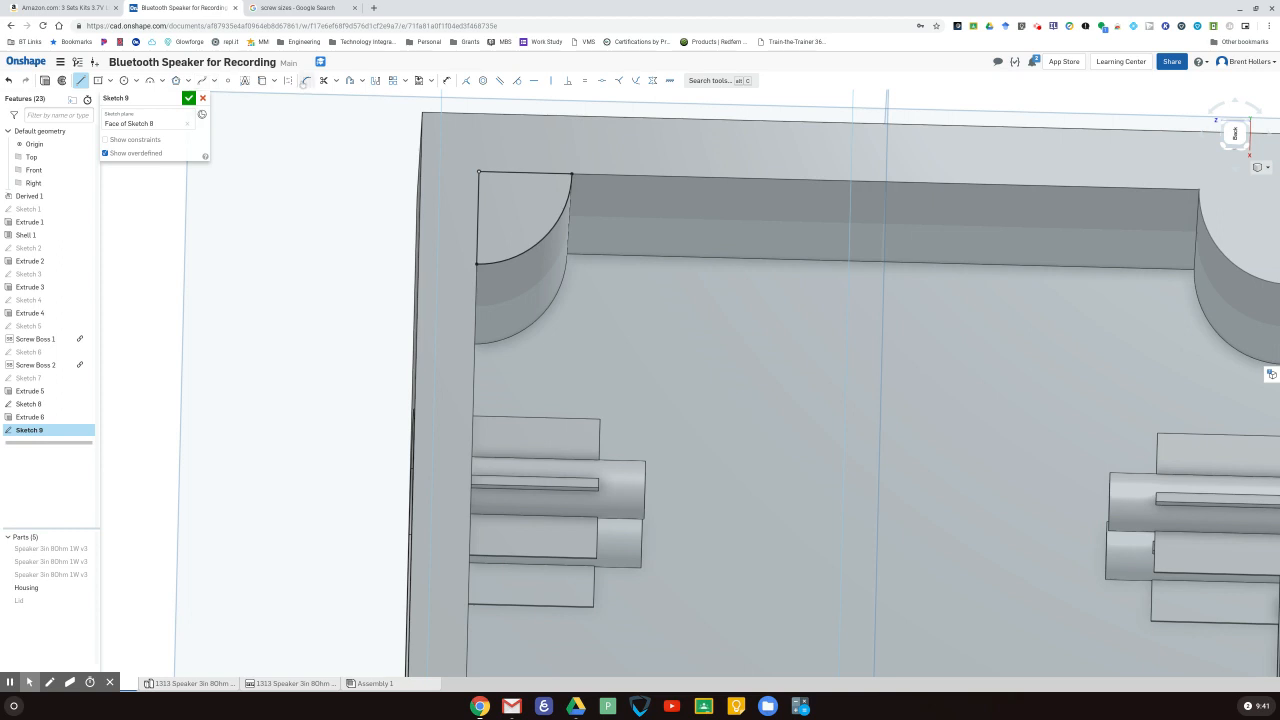
pyautogui.click(288, 80)
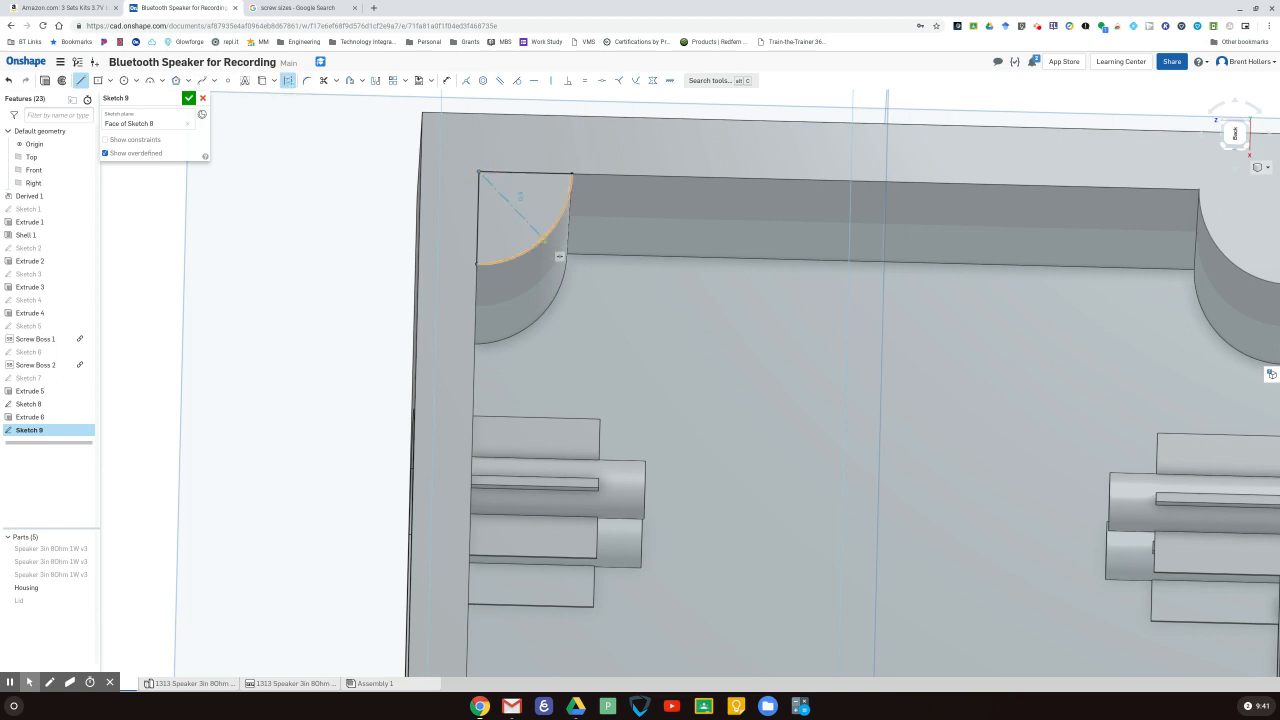
pyautogui.click(542, 239)
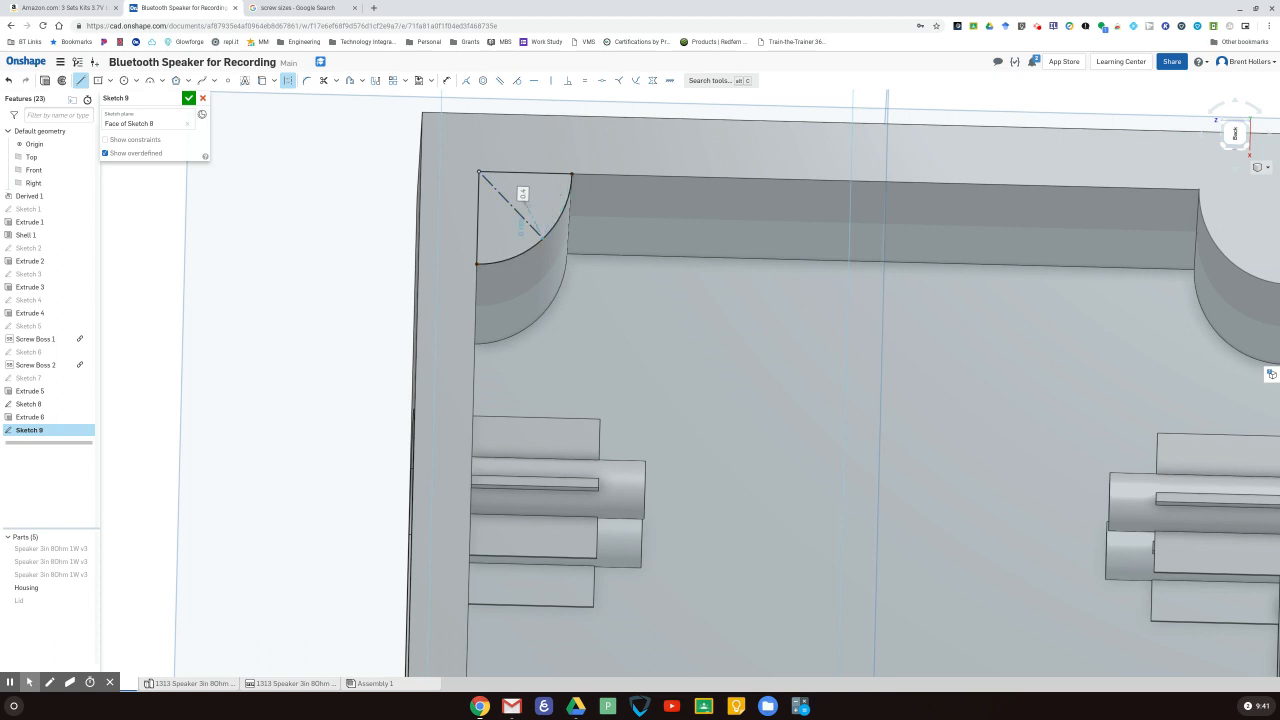
pyautogui.press('Escape')
pyautogui.click(228, 80)
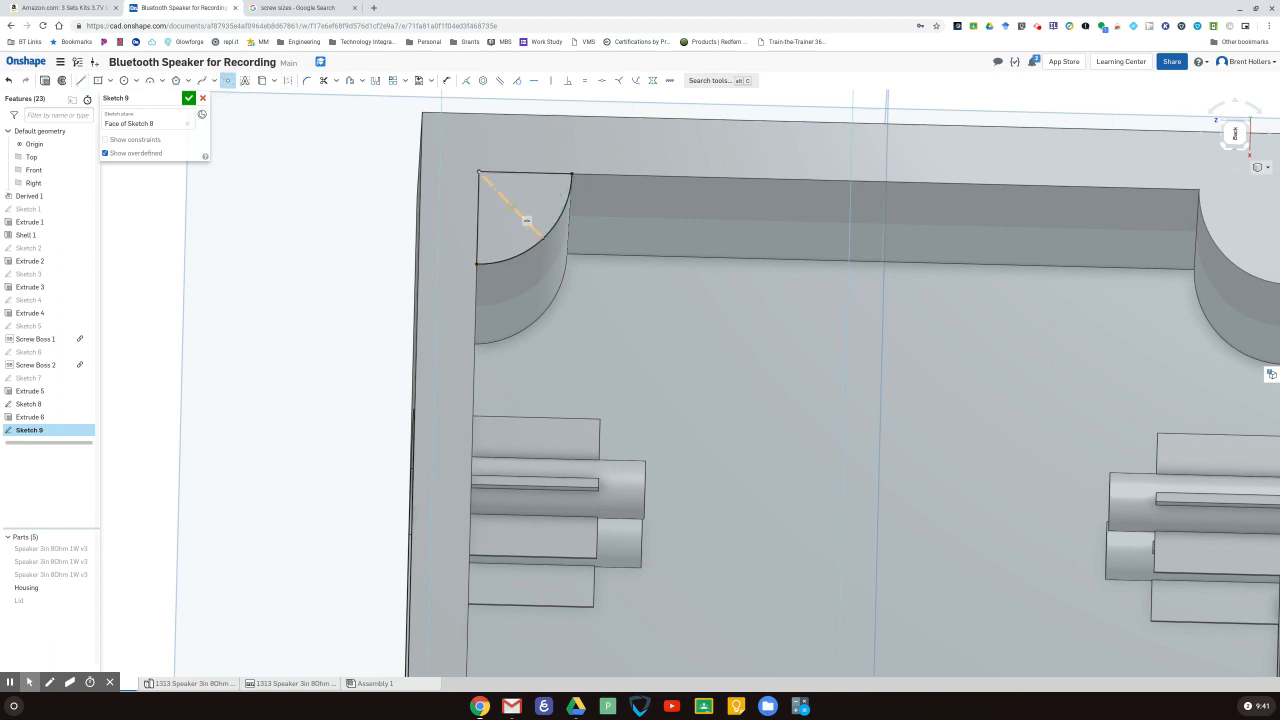
pyautogui.click(508, 206)
# - Mirror the screw-hole point about the Top plane onto the neighbouring corner post
pyautogui.scroll(-5, 256, 190)
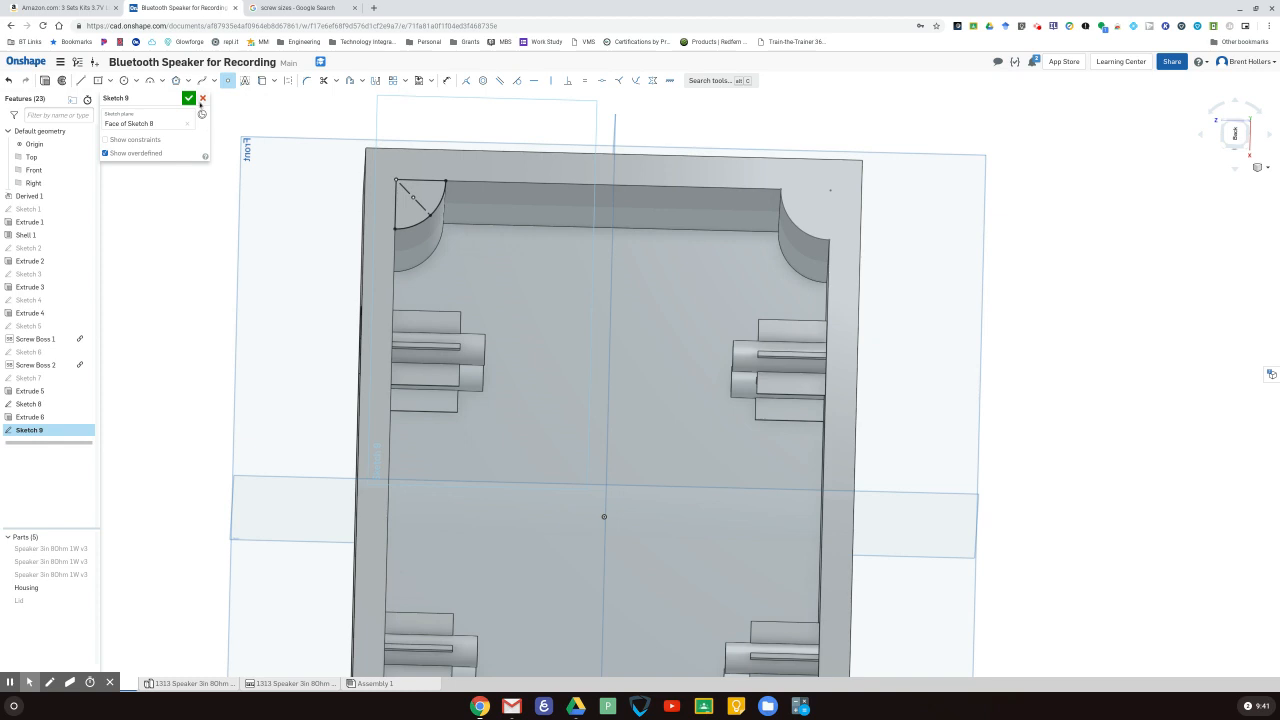
pyautogui.scroll(-2, 272, 170)
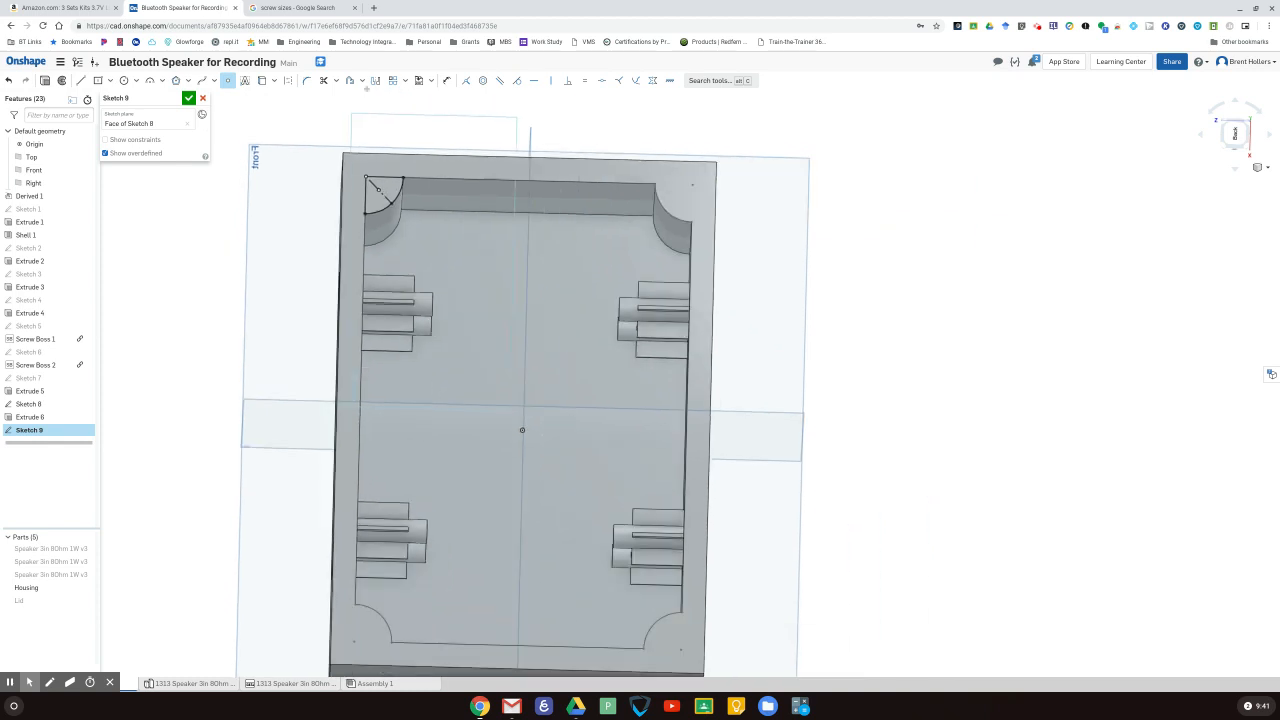
pyautogui.click(375, 80)
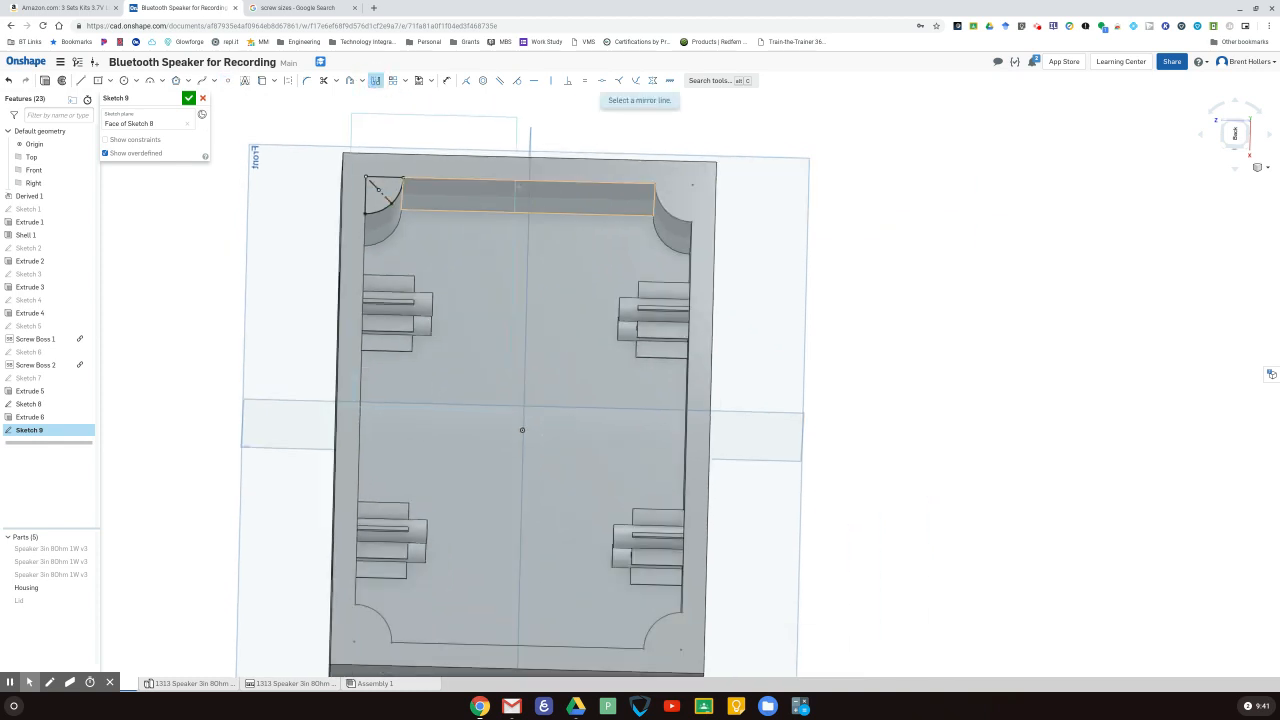
pyautogui.click(529, 168)
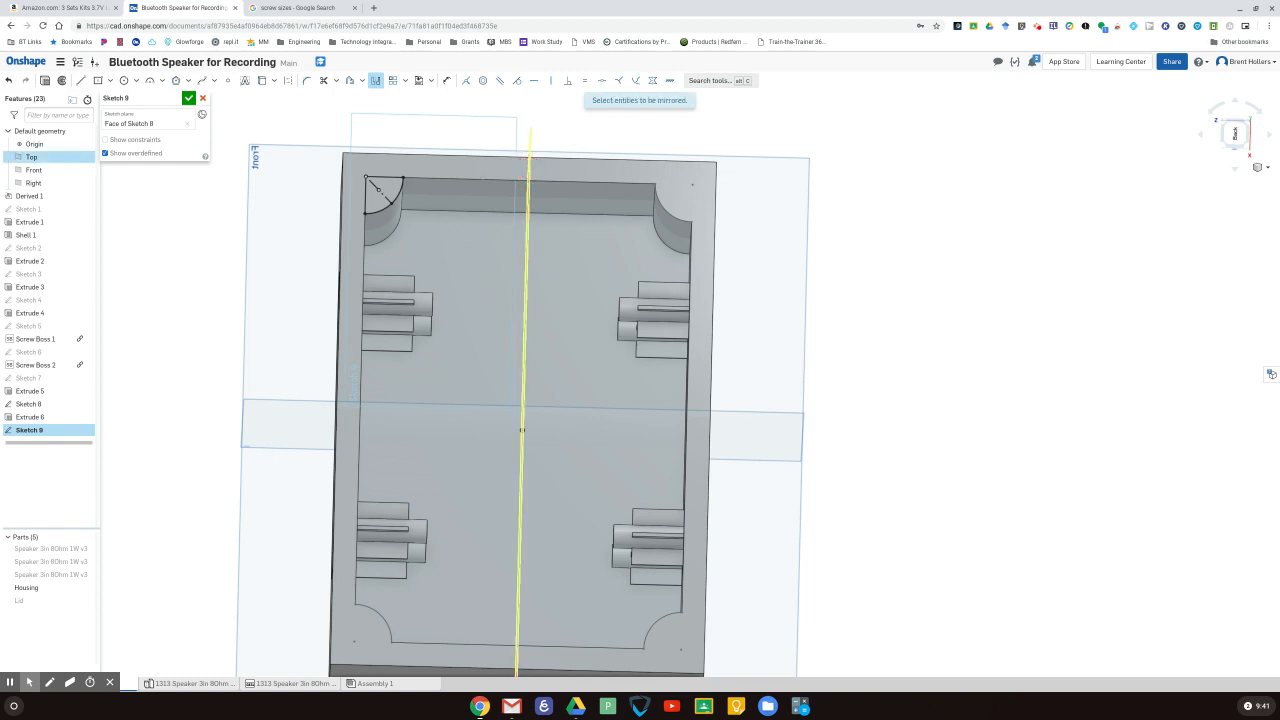
pyautogui.click(378, 190)
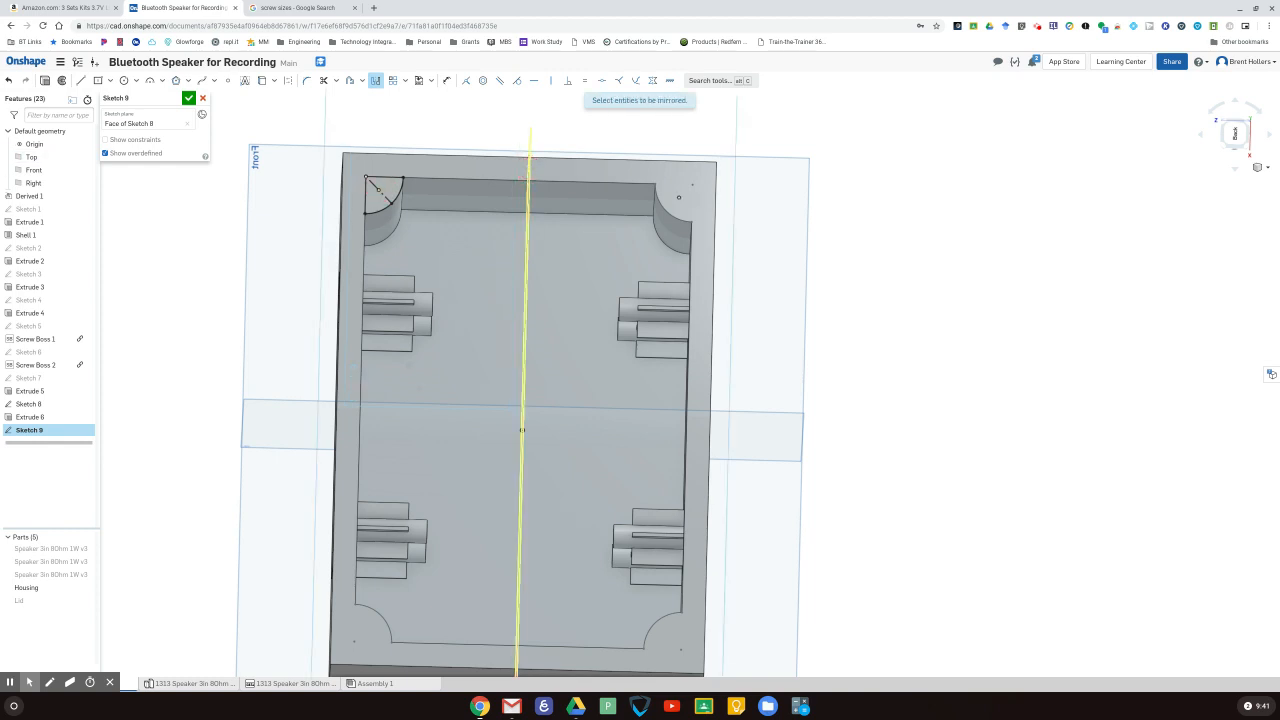
# - Mirror both hole points about the Right plane onto the two remaining corner posts, and accept the sketch
pyautogui.click(377, 82)
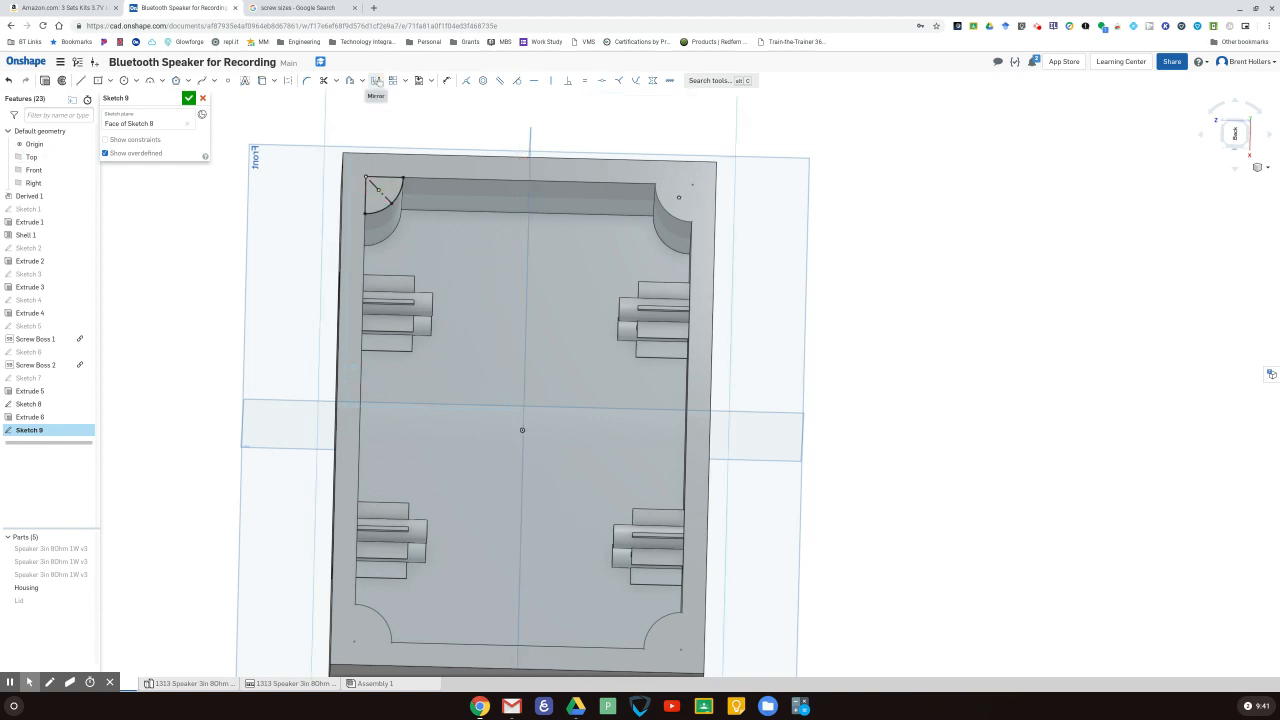
pyautogui.click(377, 82)
pyautogui.click(281, 401)
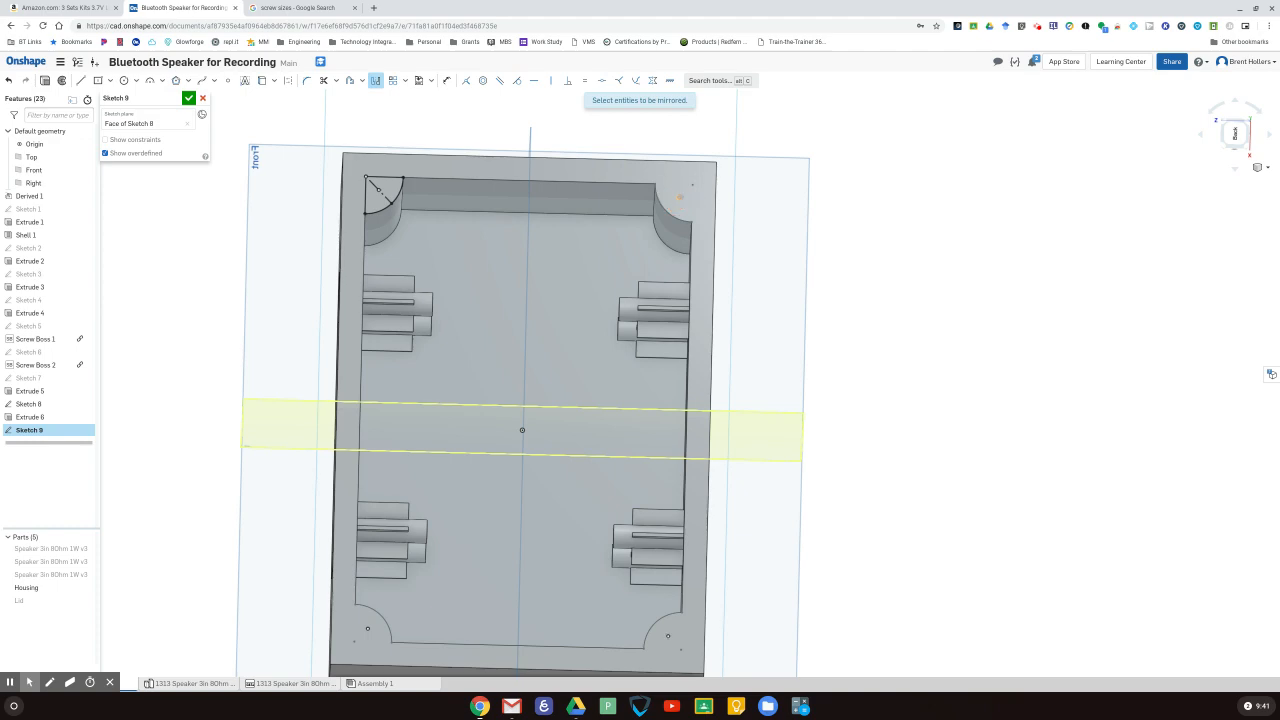
pyautogui.click(188, 98)
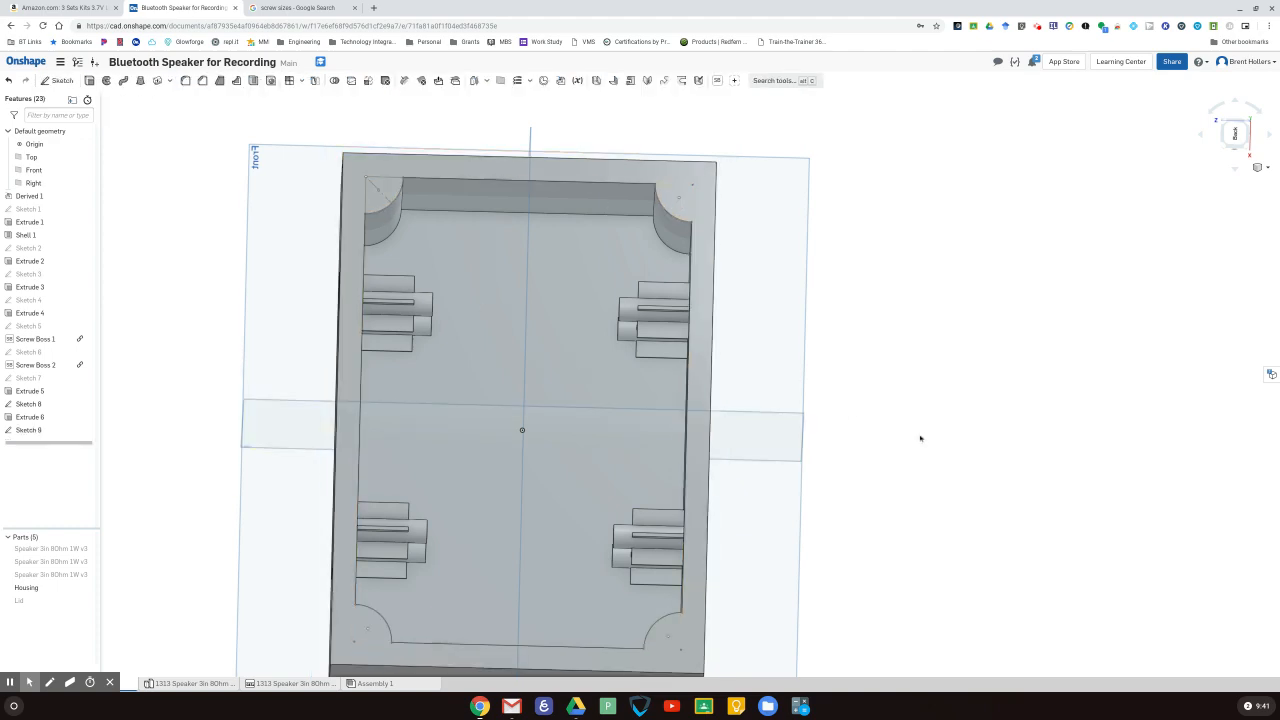
# - Hide Sketch 8 and show the Lid part over the housing
pyautogui.moveTo(920, 437)
pyautogui.mouseDown(button='right')
pyautogui.moveTo(898, 390)
pyautogui.moveTo(914, 380)
pyautogui.moveTo(909, 410)
pyautogui.mouseUp(button='right')
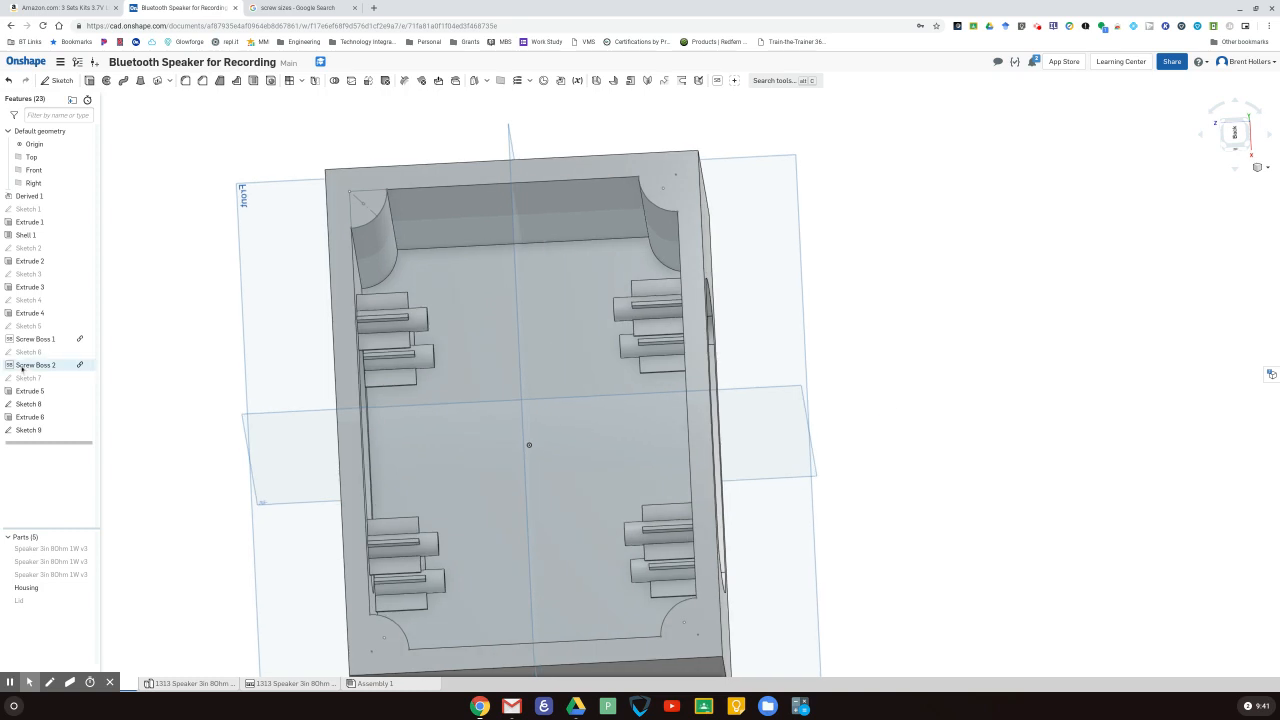
pyautogui.click(91, 403)
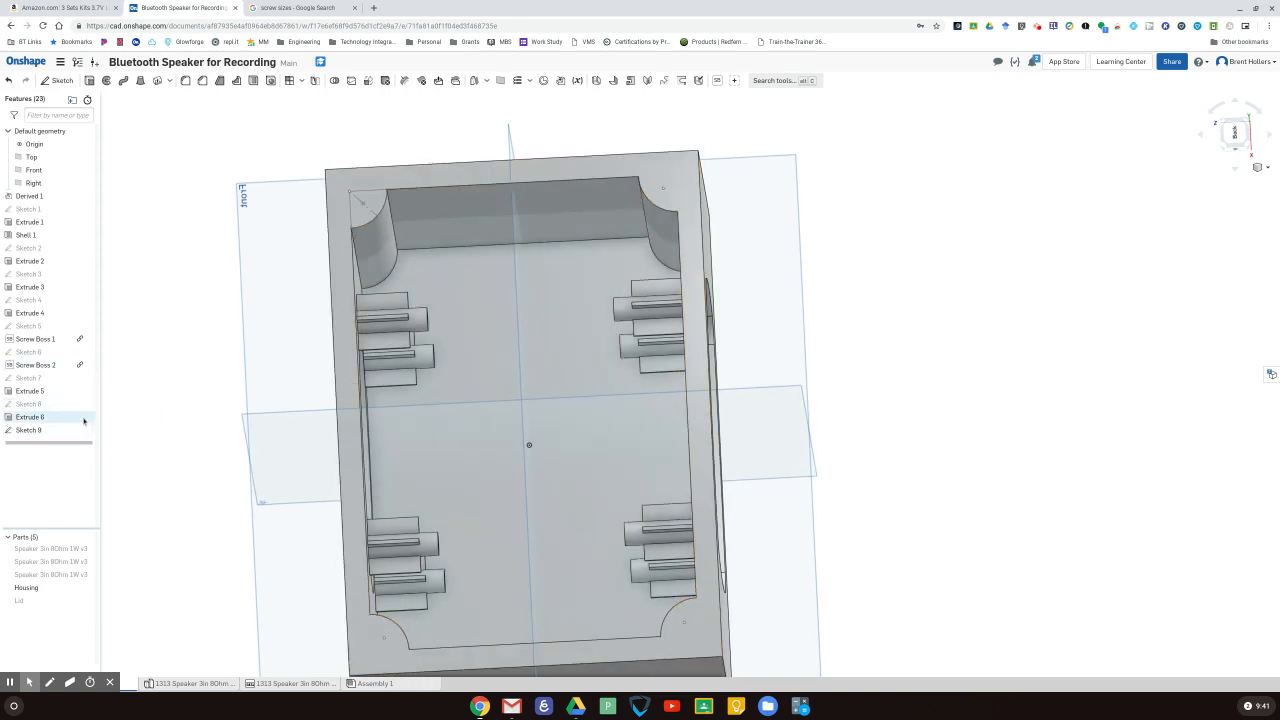
pyautogui.scroll(1, 187, 420)
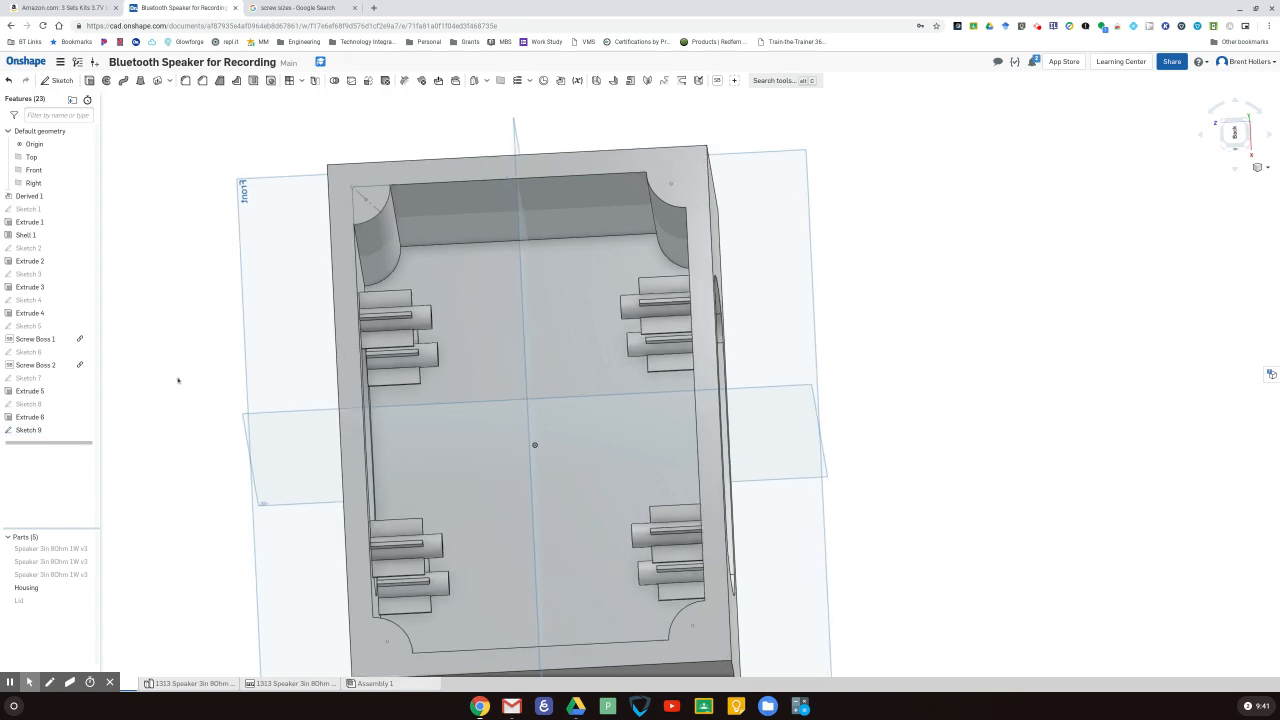
pyautogui.scroll(-3, 170, 403)
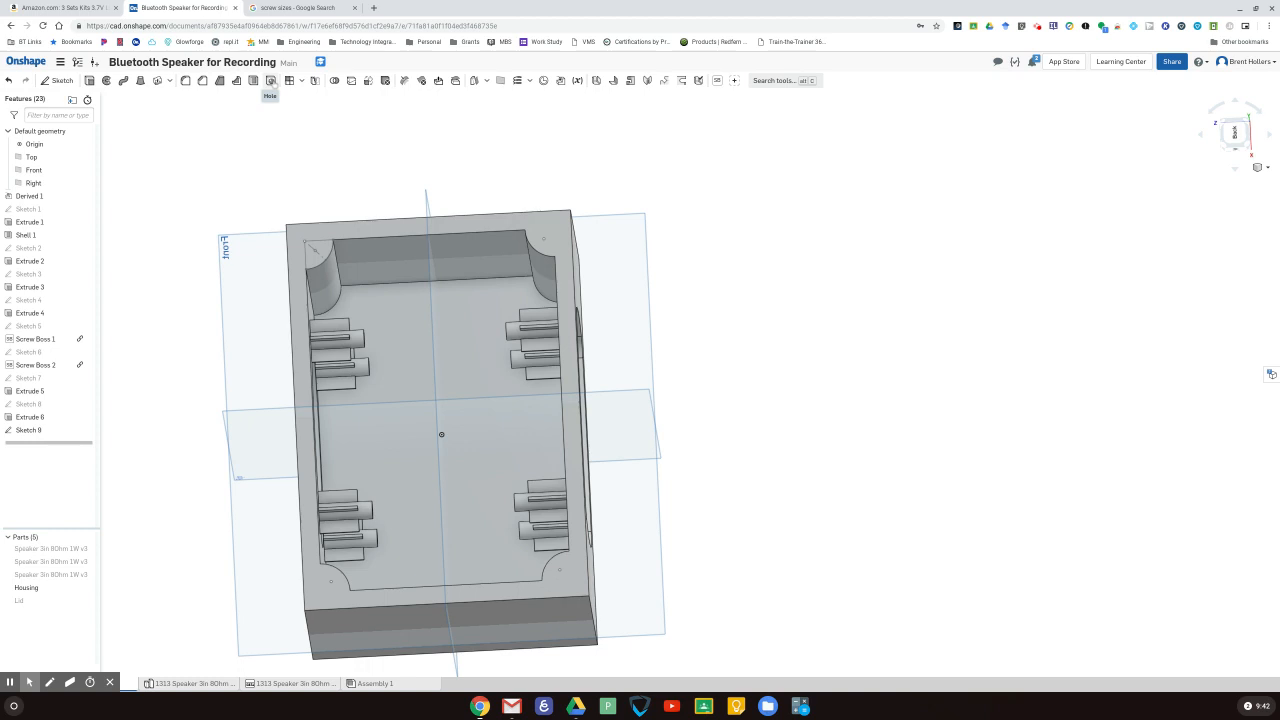
pyautogui.click(88, 600)
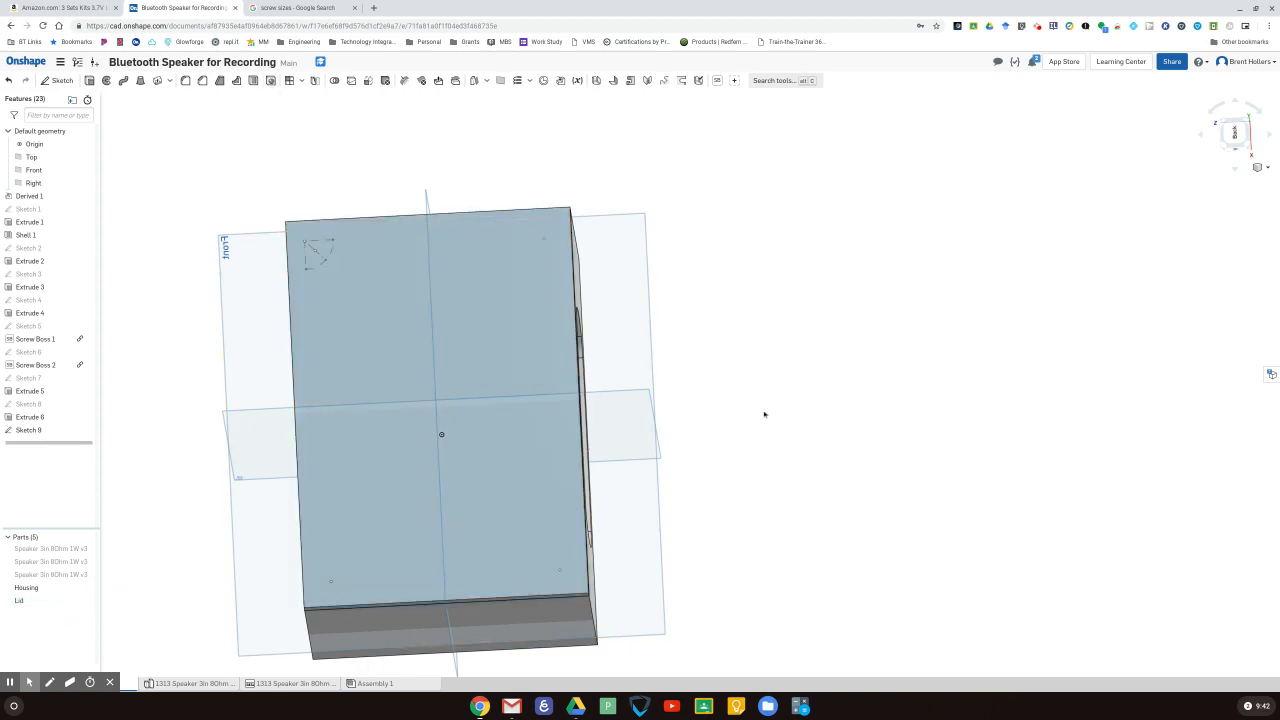
pyautogui.moveTo(766, 417)
pyautogui.mouseDown(button='right')
pyautogui.moveTo(720, 431)
pyautogui.moveTo(777, 417)
pyautogui.mouseUp(button='right')
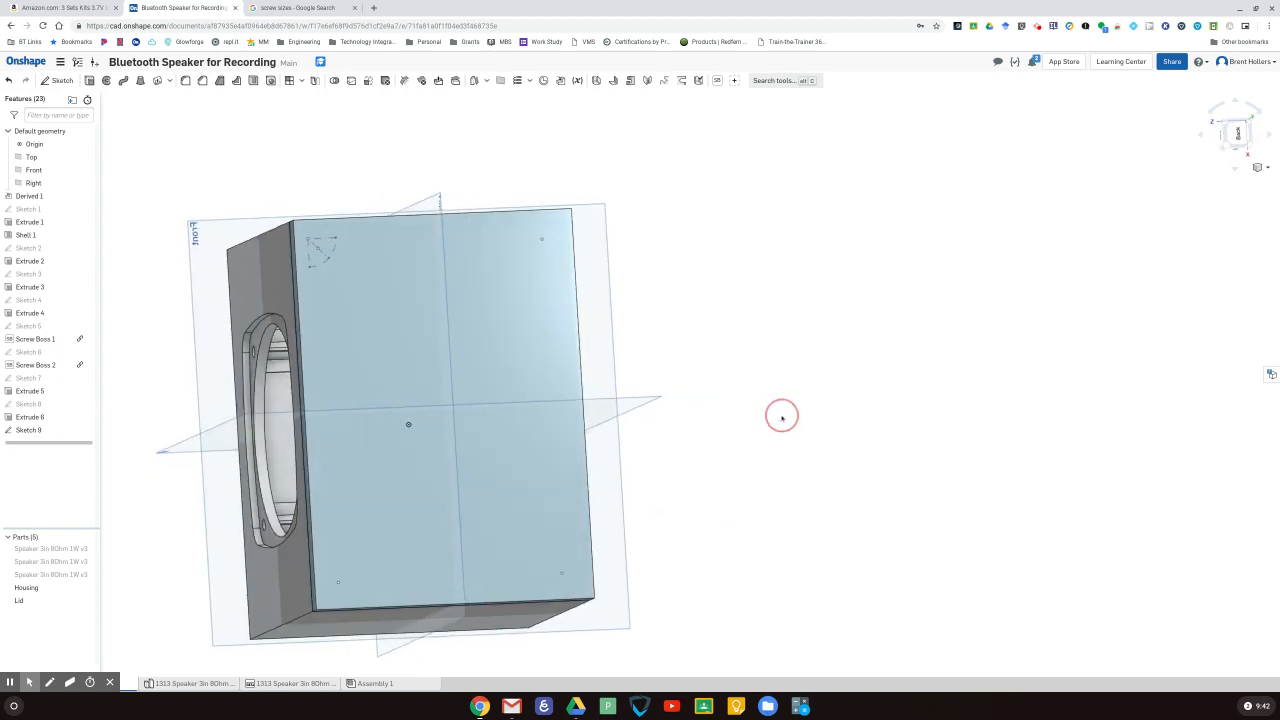
# - Start a blind counterbore Hole feature using the ANSI standard with clearance size #8
pyautogui.click(271, 81)
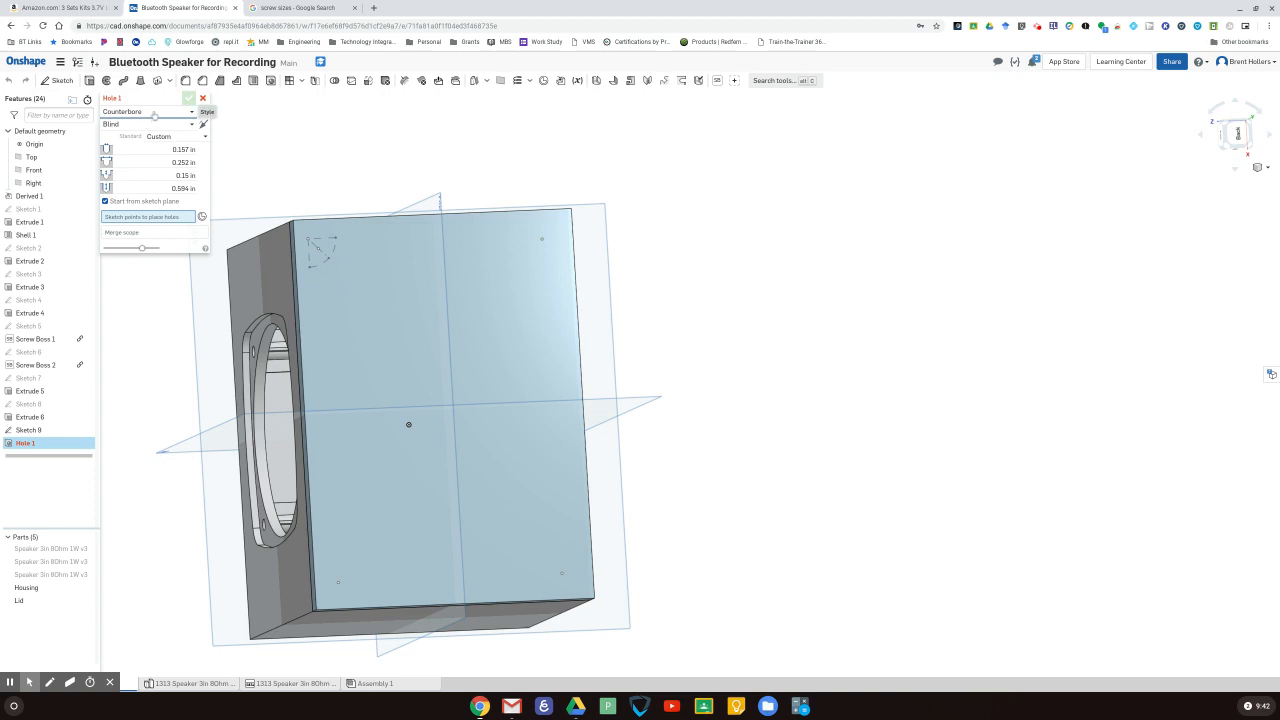
pyautogui.click(154, 124)
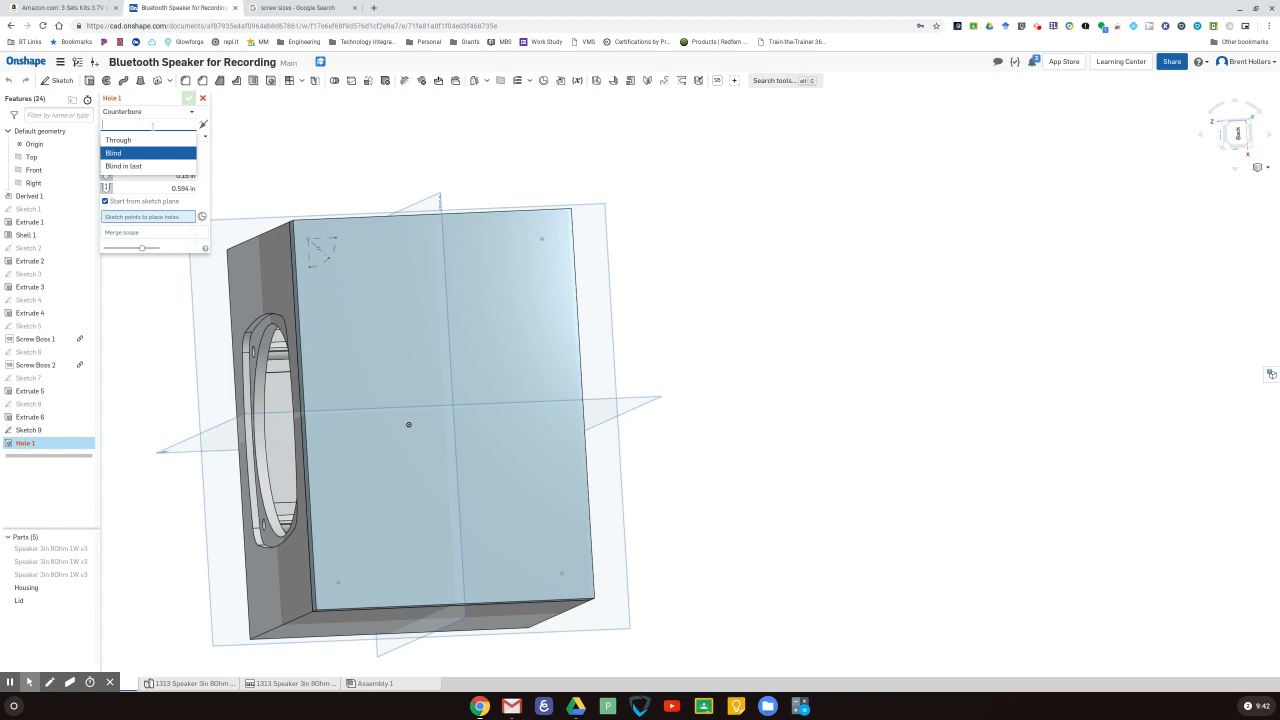
pyautogui.click(262, 135)
pyautogui.click(181, 138)
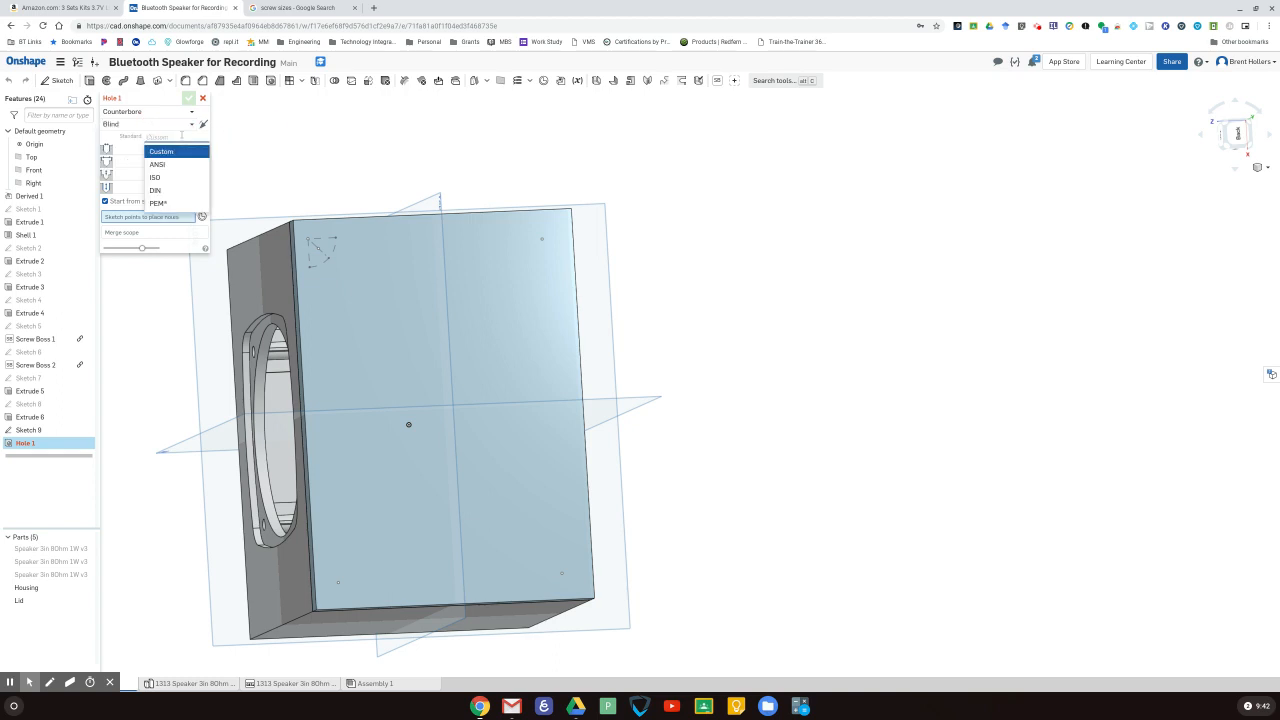
pyautogui.click(180, 165)
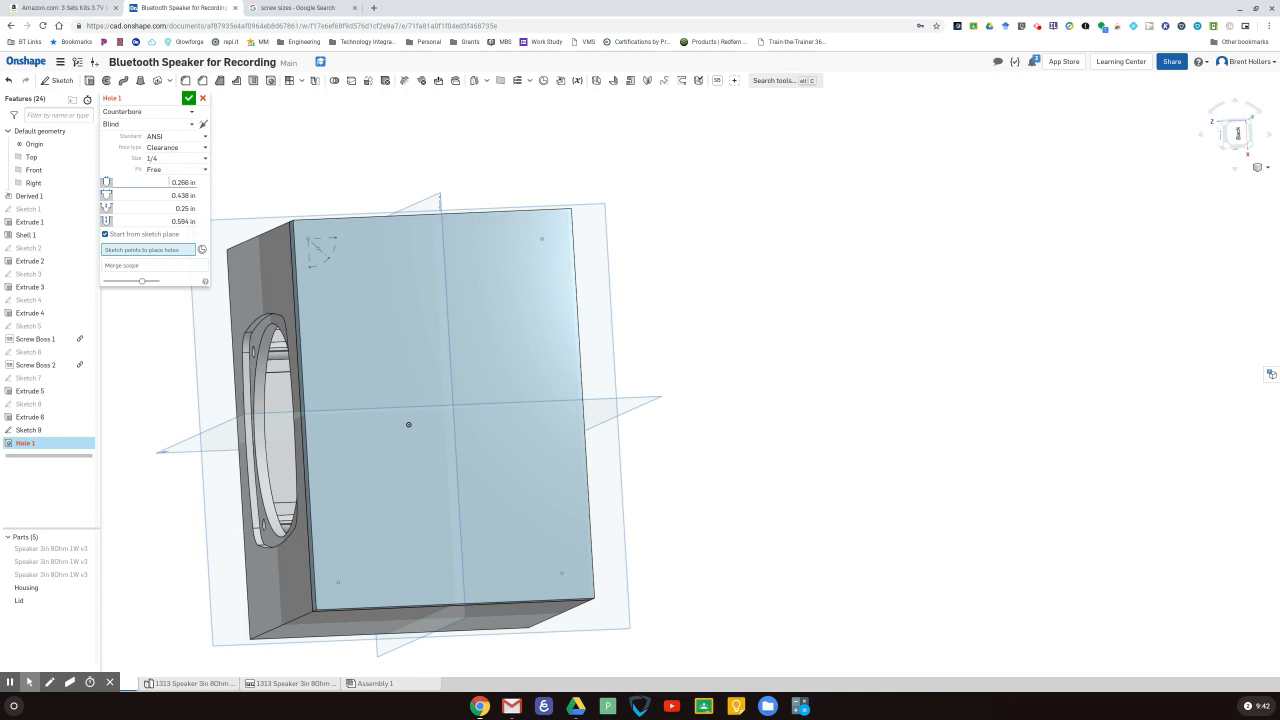
pyautogui.click(179, 159)
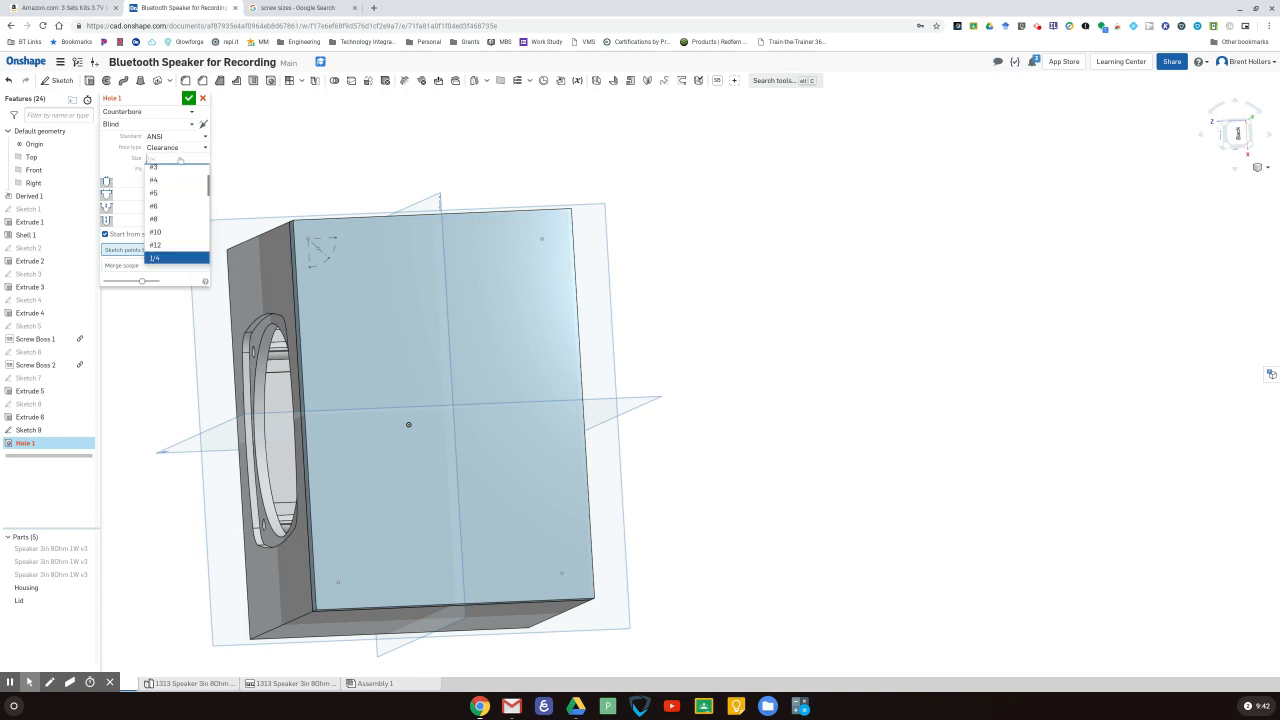
pyautogui.click(177, 220)
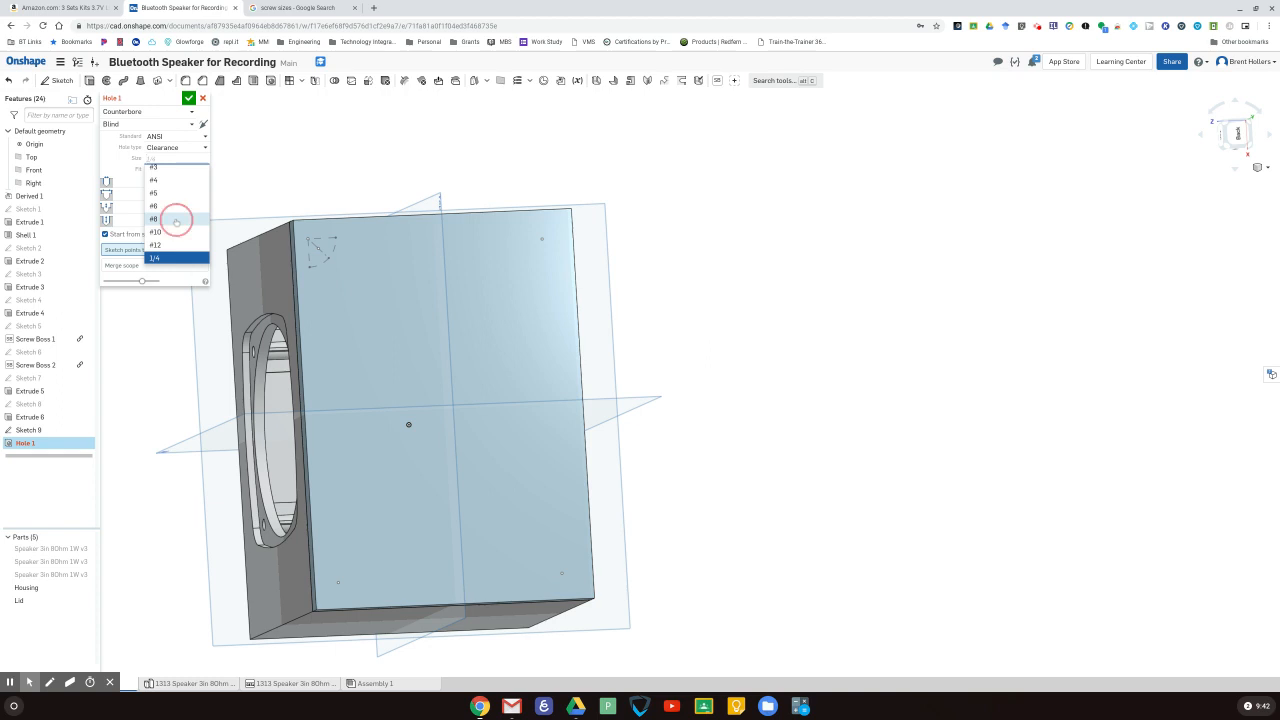
# - Consult the Google screw size results, return to Onshape, and set the #8 hole's fit to Close
pyautogui.click(285, 8)
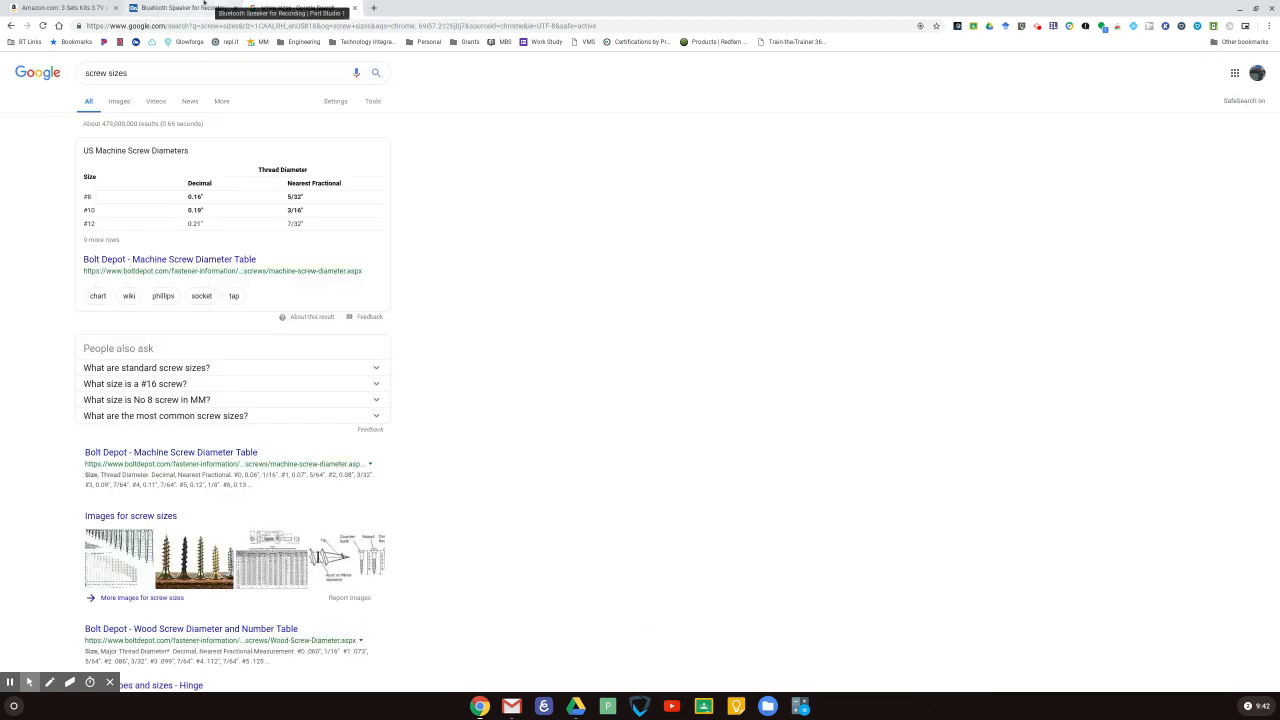
pyautogui.click(210, 6)
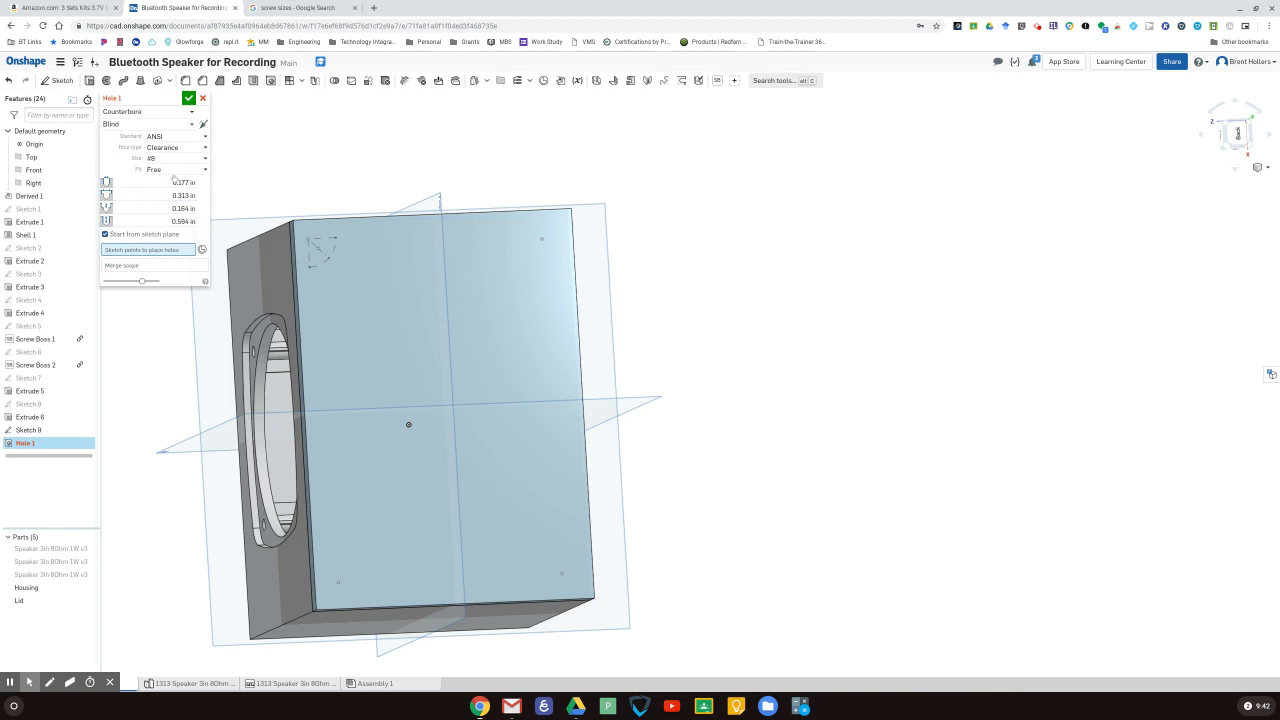
pyautogui.click(172, 170)
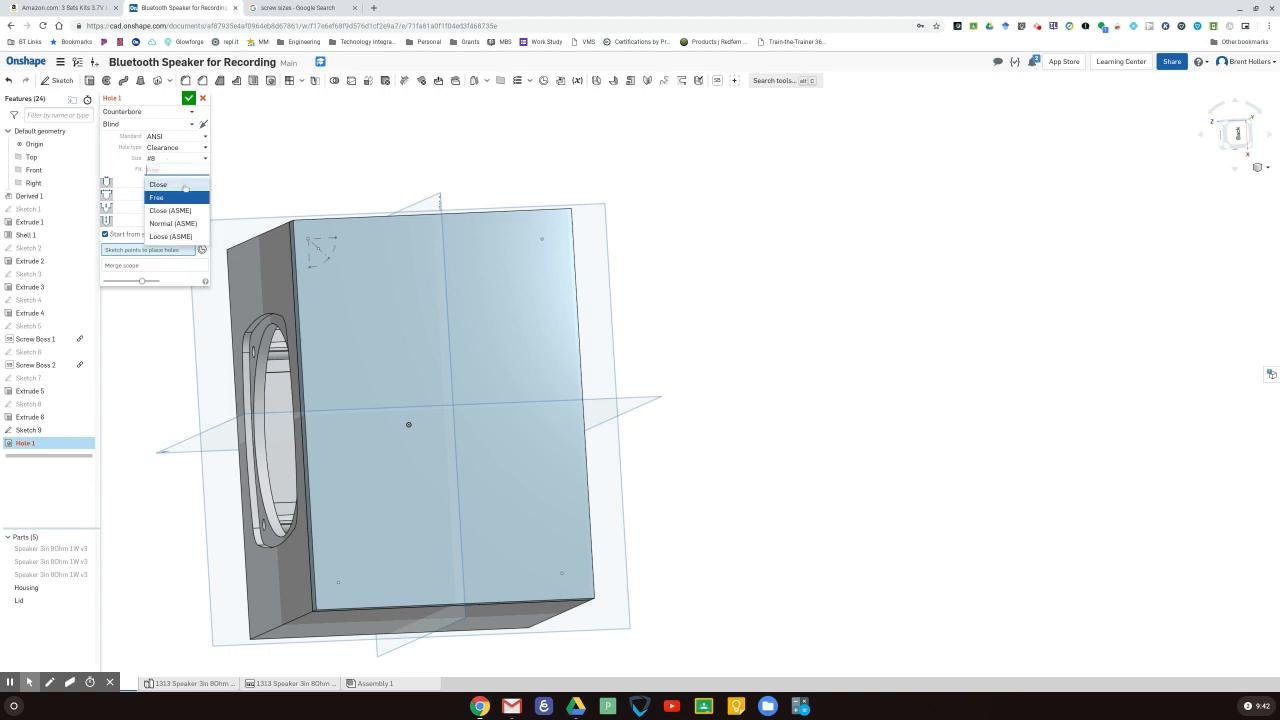
pyautogui.click(185, 186)
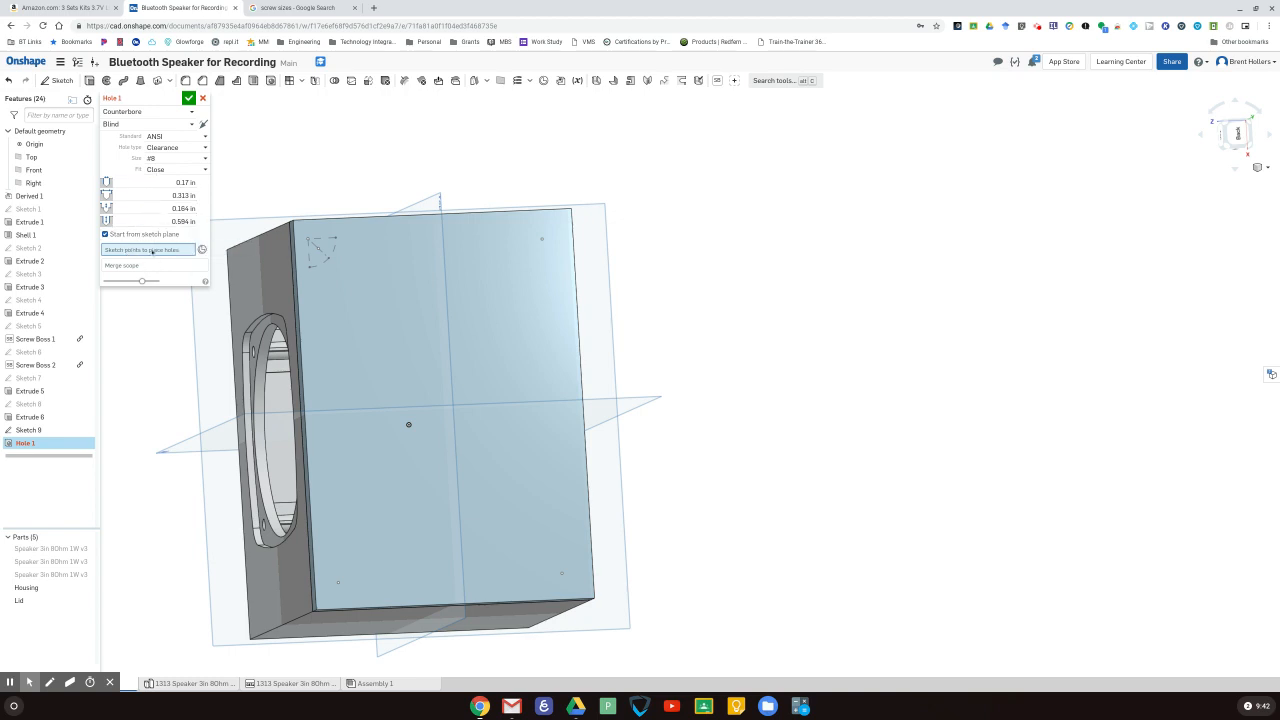
# - Place the counterbored holes at the four corner points of Sketch 9, with Housing and Lid as the merge scope
pyautogui.click(324, 255)
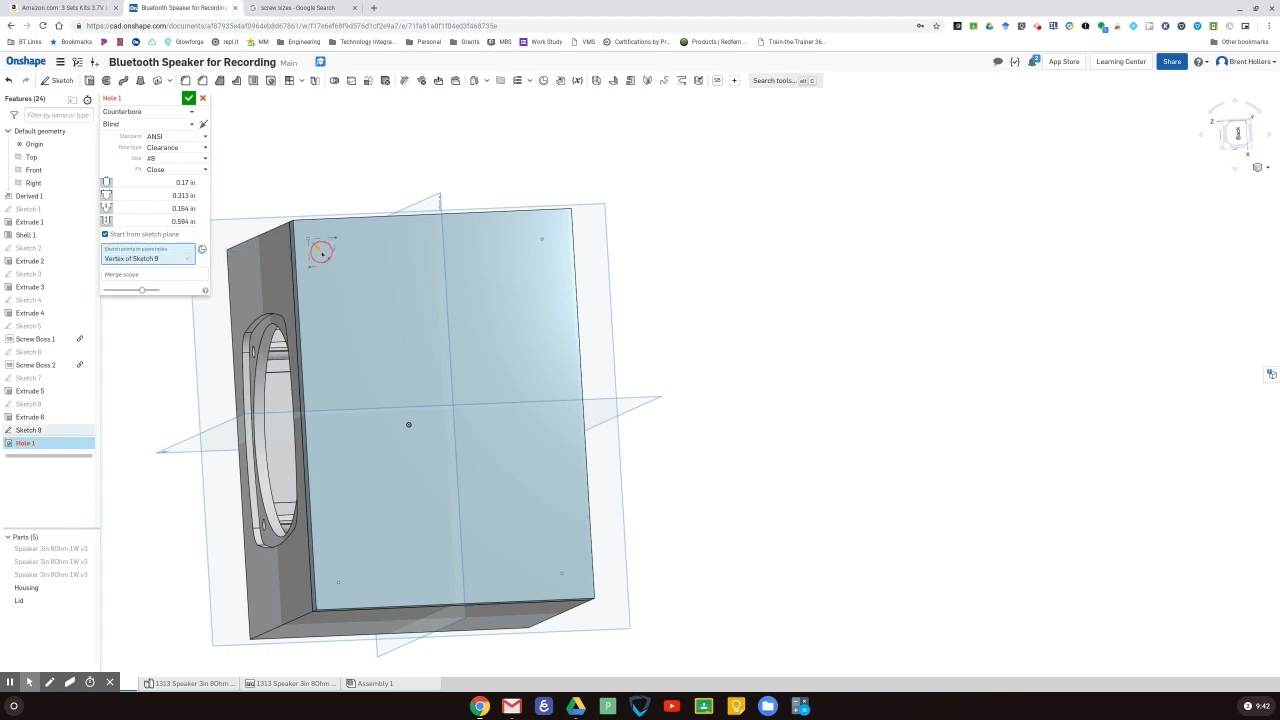
pyautogui.click(542, 240)
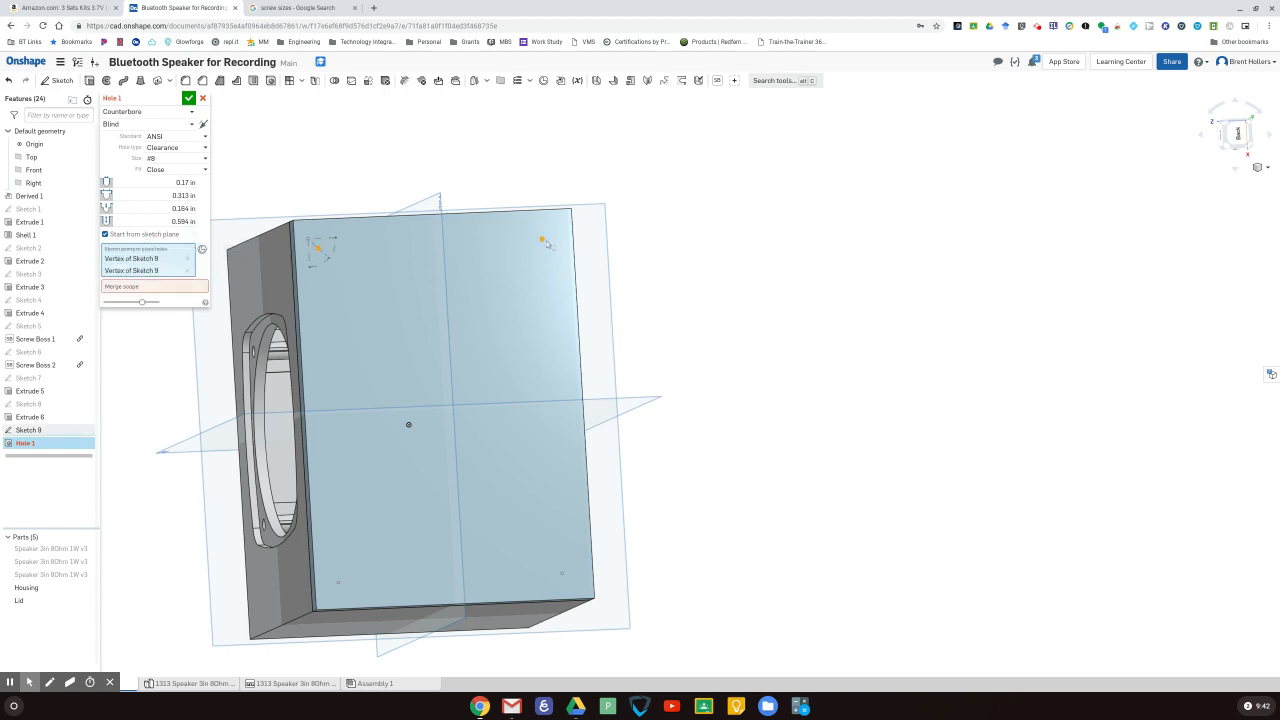
pyautogui.click(562, 574)
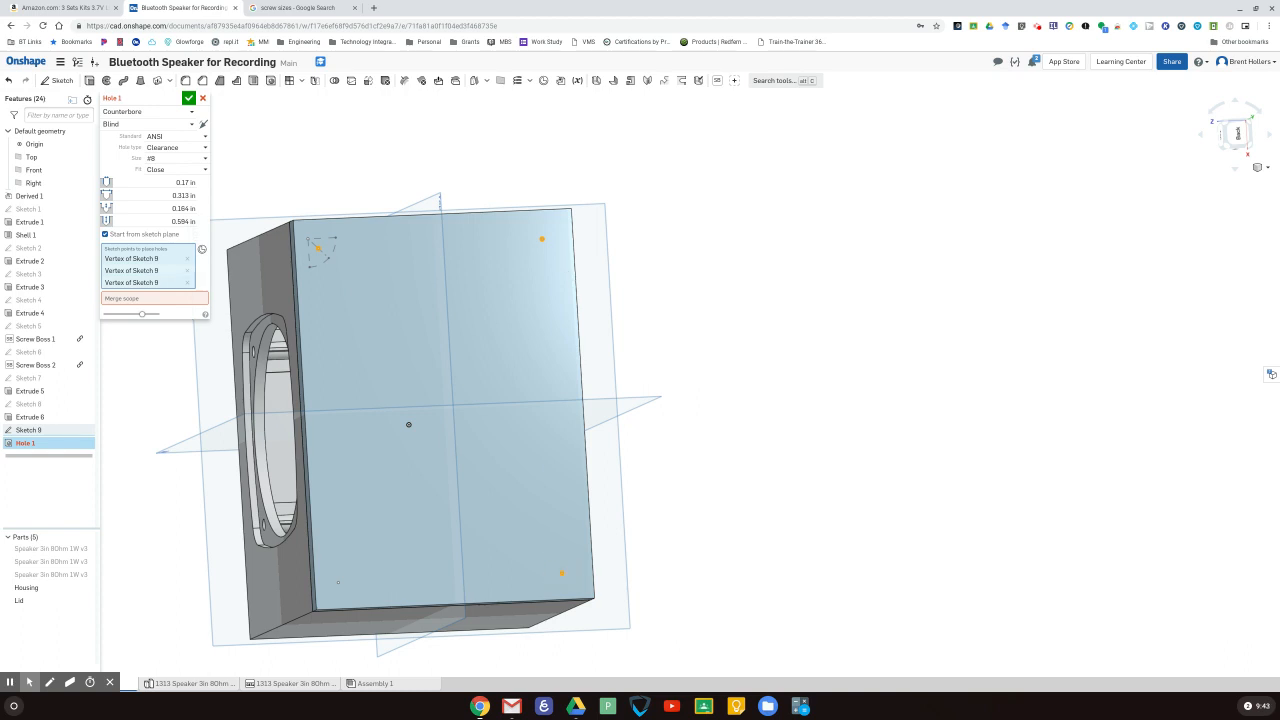
pyautogui.click(339, 583)
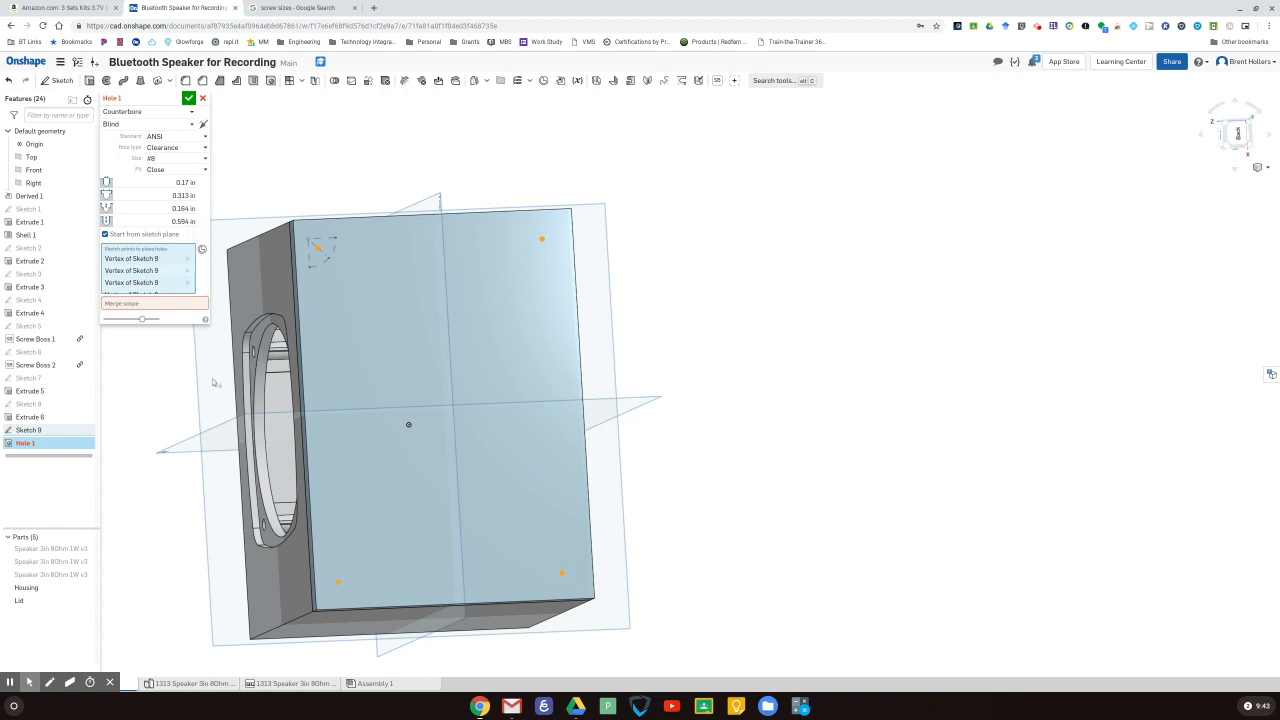
pyautogui.click(166, 305)
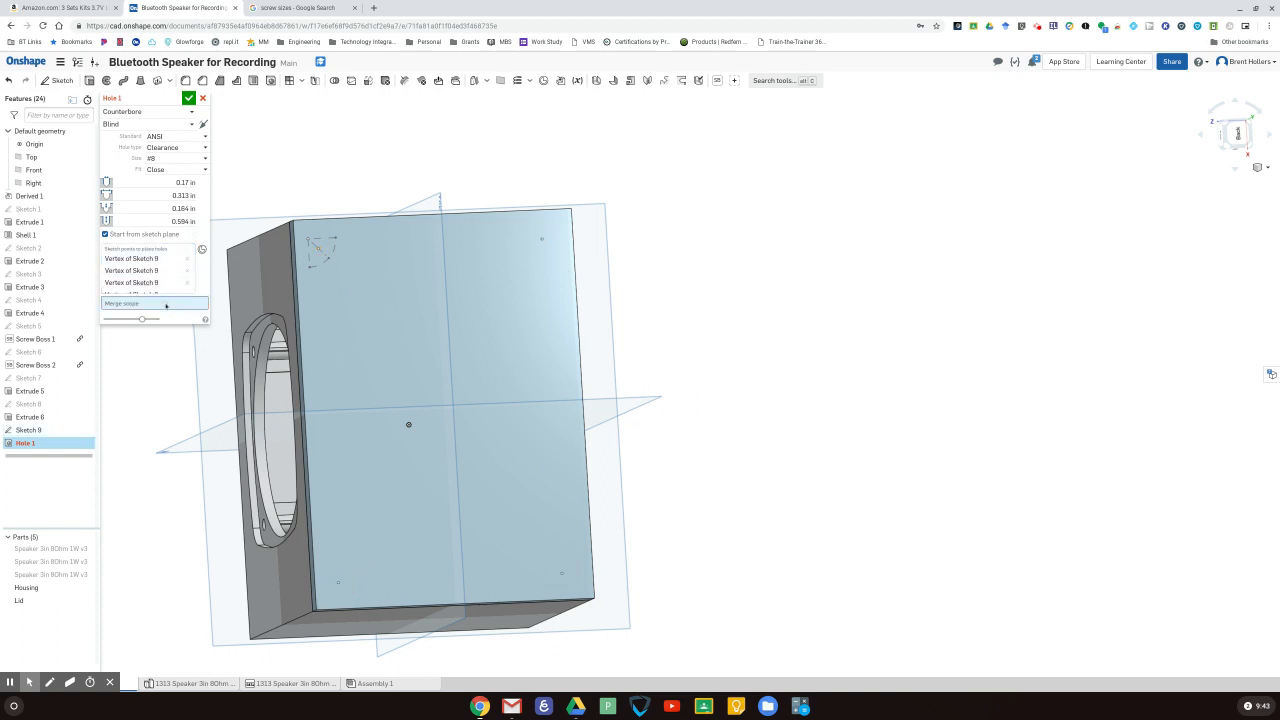
pyautogui.click(27, 587)
pyautogui.click(22, 600)
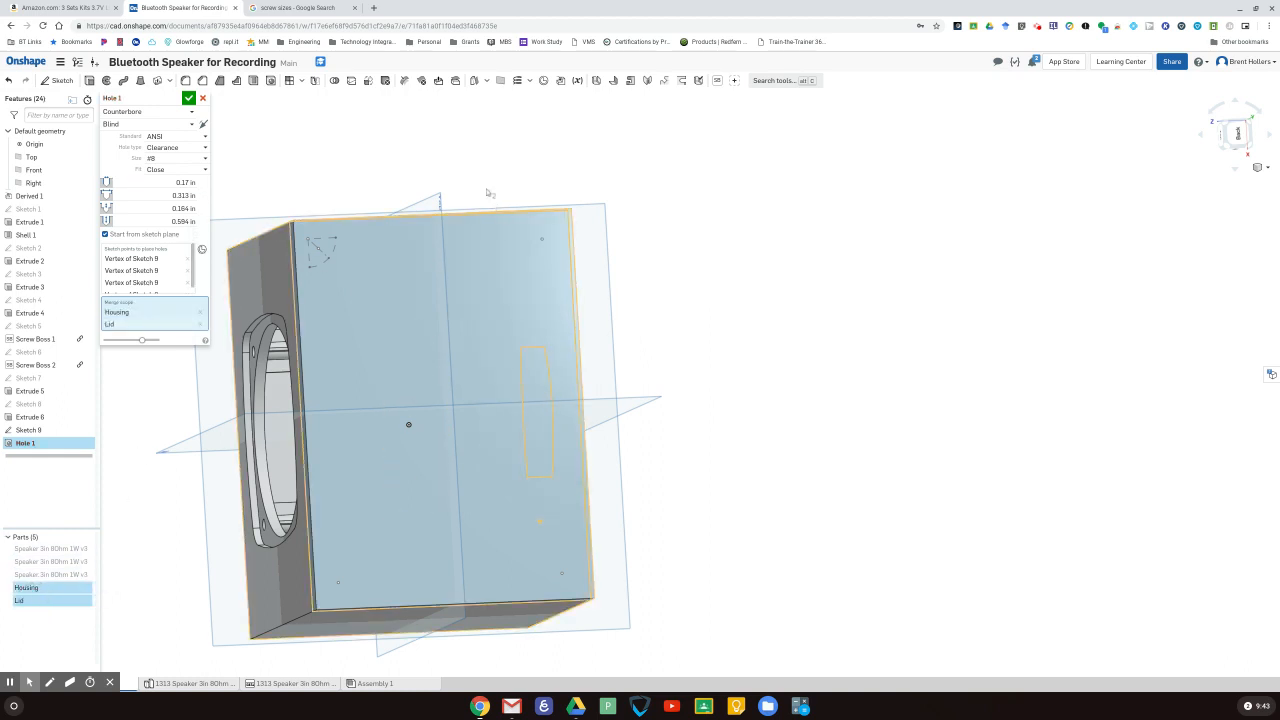
# - Inspect the hole preview in the housing's corner posts with the Lid hidden, show the Lid again, and accept the Hole feature
pyautogui.moveTo(766, 314)
pyautogui.mouseDown(button='right')
pyautogui.moveTo(709, 277)
pyautogui.moveTo(703, 299)
pyautogui.moveTo(714, 294)
pyautogui.mouseUp(button='right')
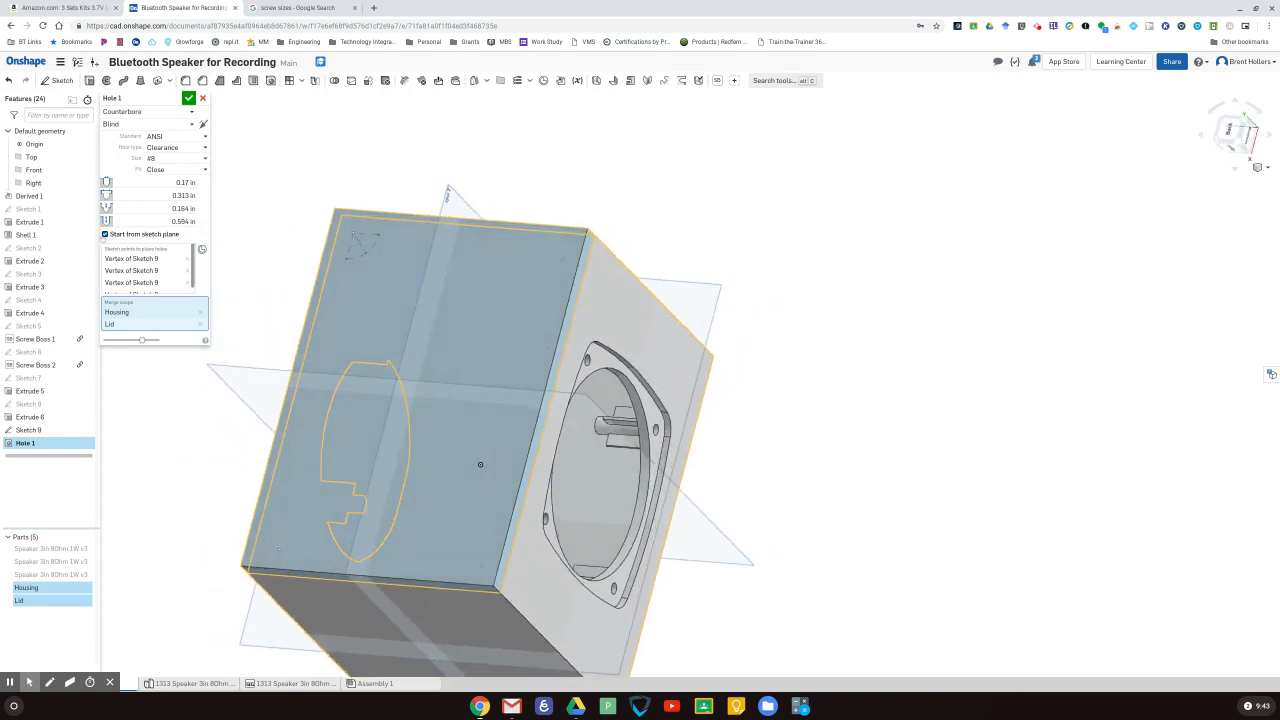
pyautogui.click(105, 235)
pyautogui.click(105, 234)
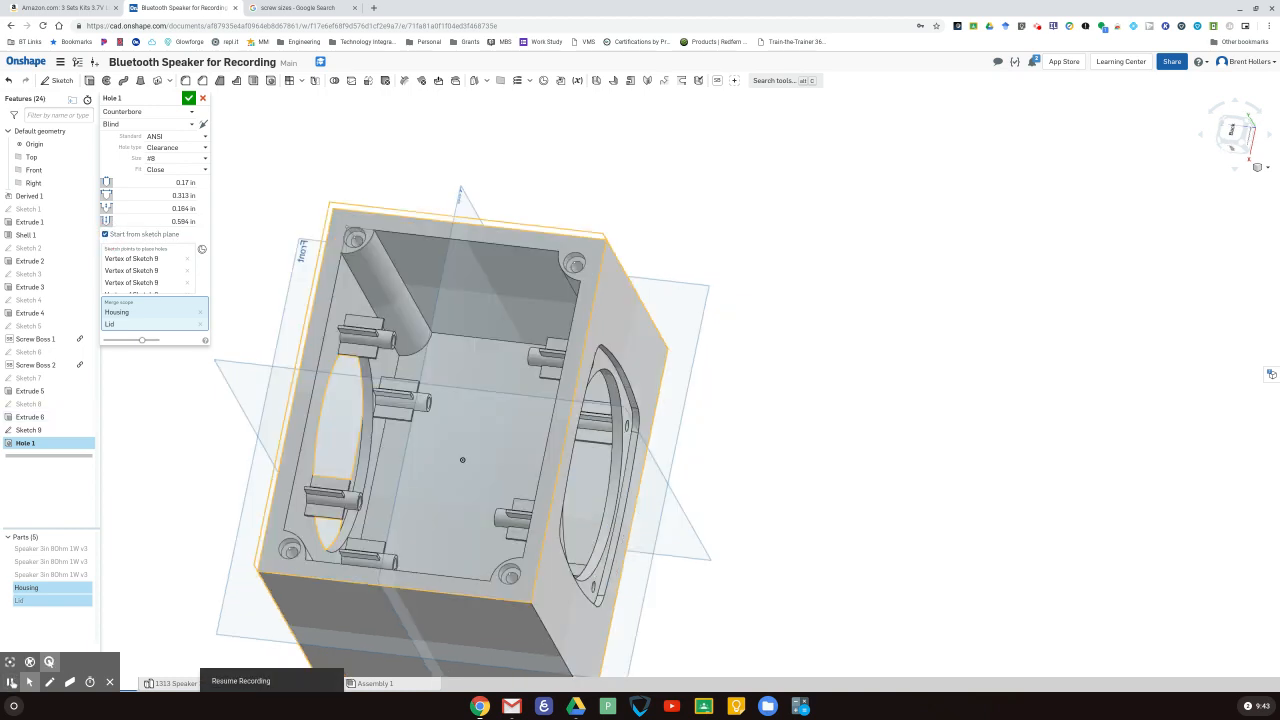
pyautogui.click(11, 682)
pyautogui.moveTo(824, 425)
pyautogui.mouseDown(button='right')
pyautogui.moveTo(826, 401)
pyautogui.moveTo(849, 387)
pyautogui.moveTo(831, 420)
pyautogui.mouseUp(button='right')
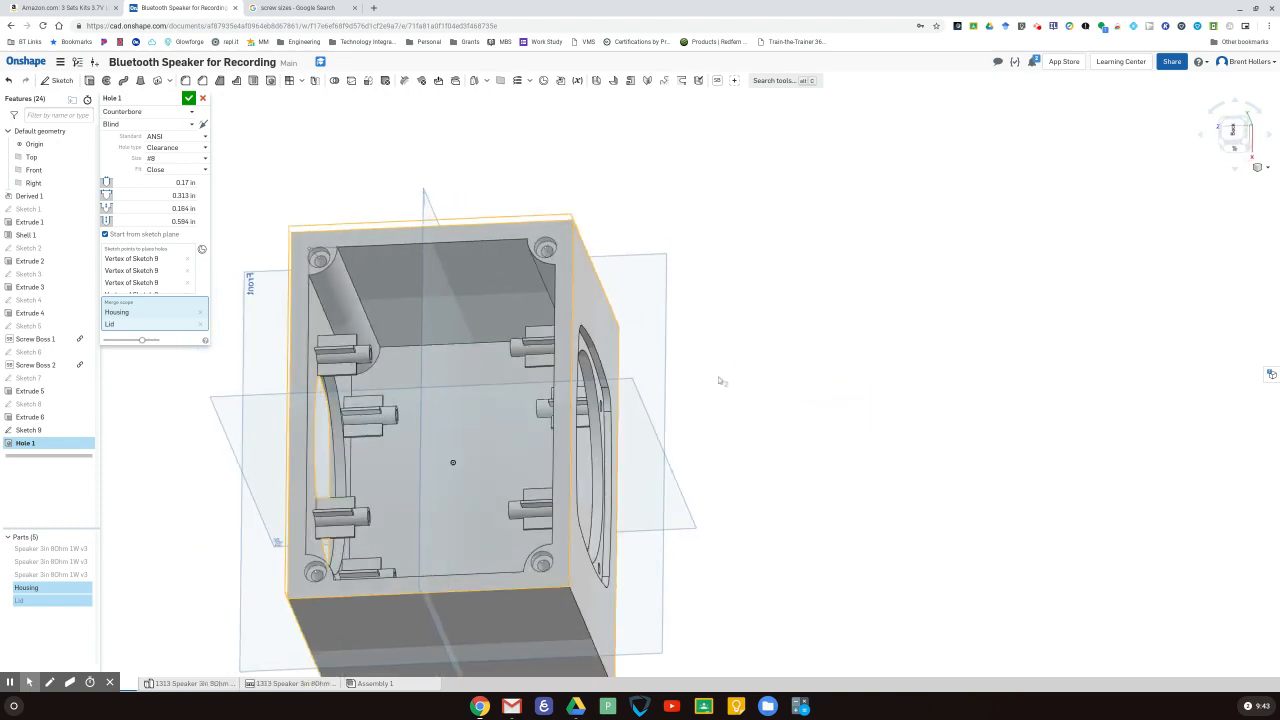
pyautogui.moveTo(720, 381); pyautogui.dragTo(730, 350, button='right')
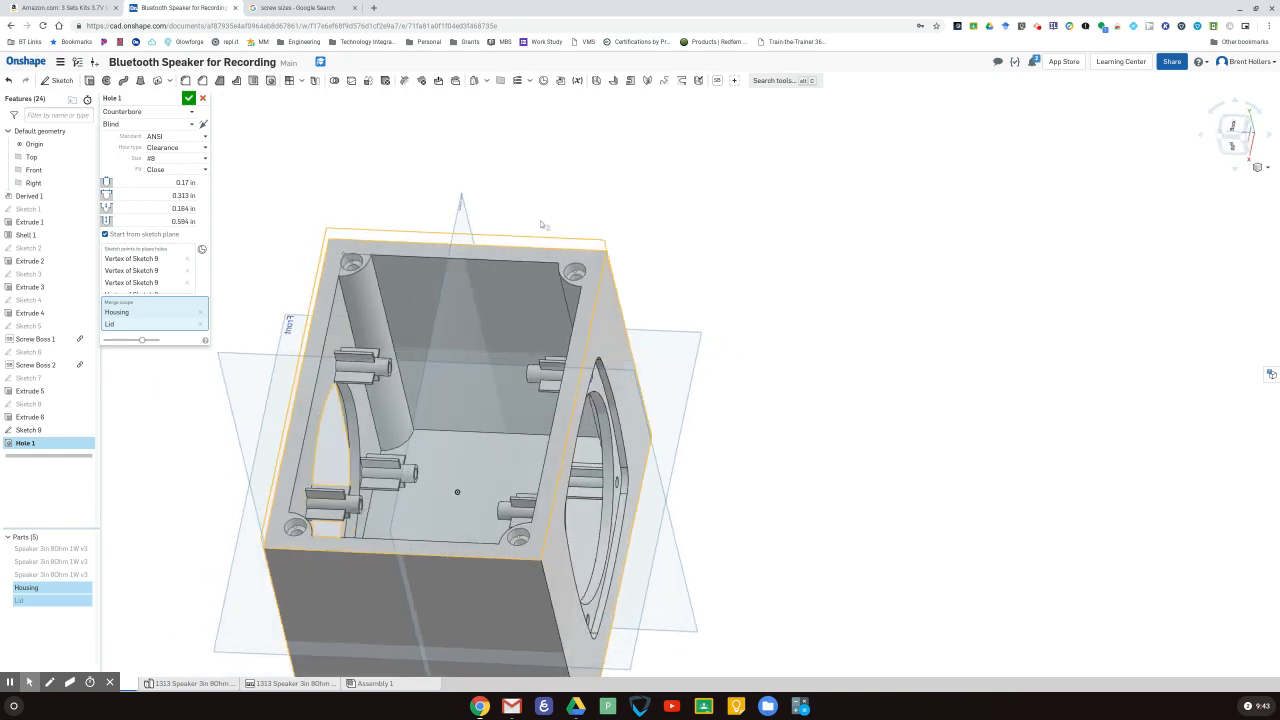
pyautogui.moveTo(88, 603)
pyautogui.click(88, 601)
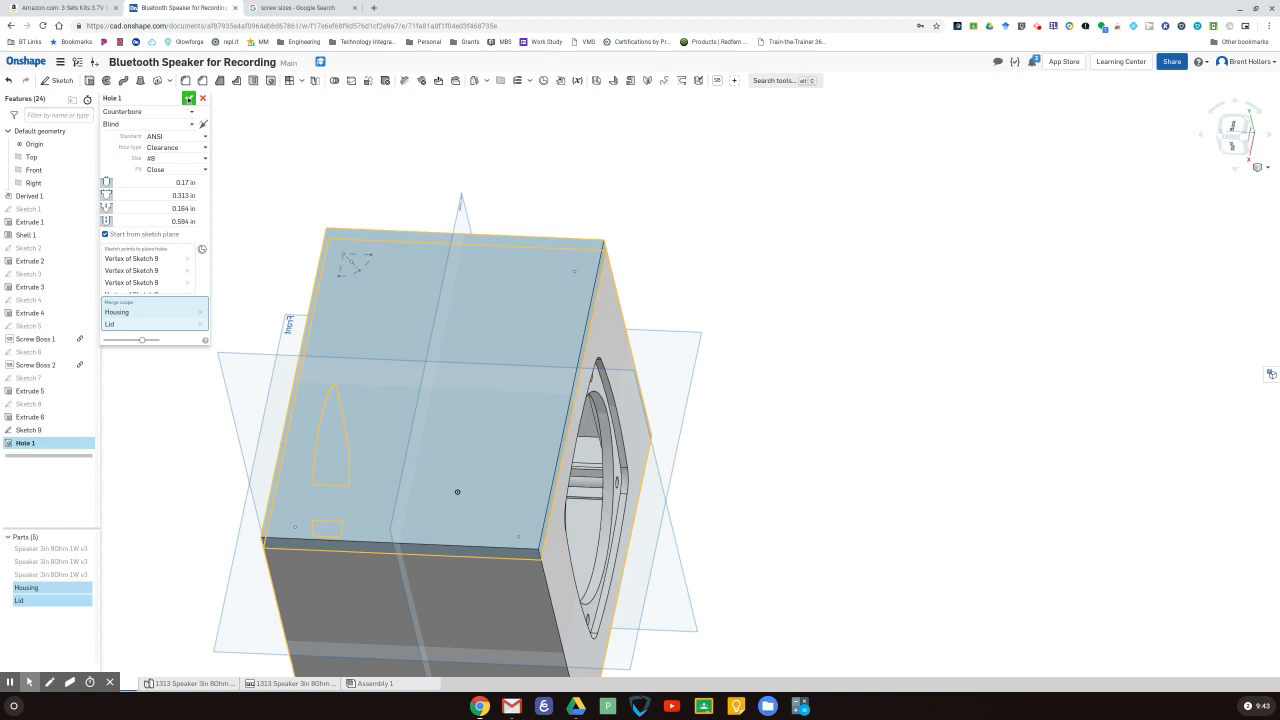
pyautogui.click(188, 98)
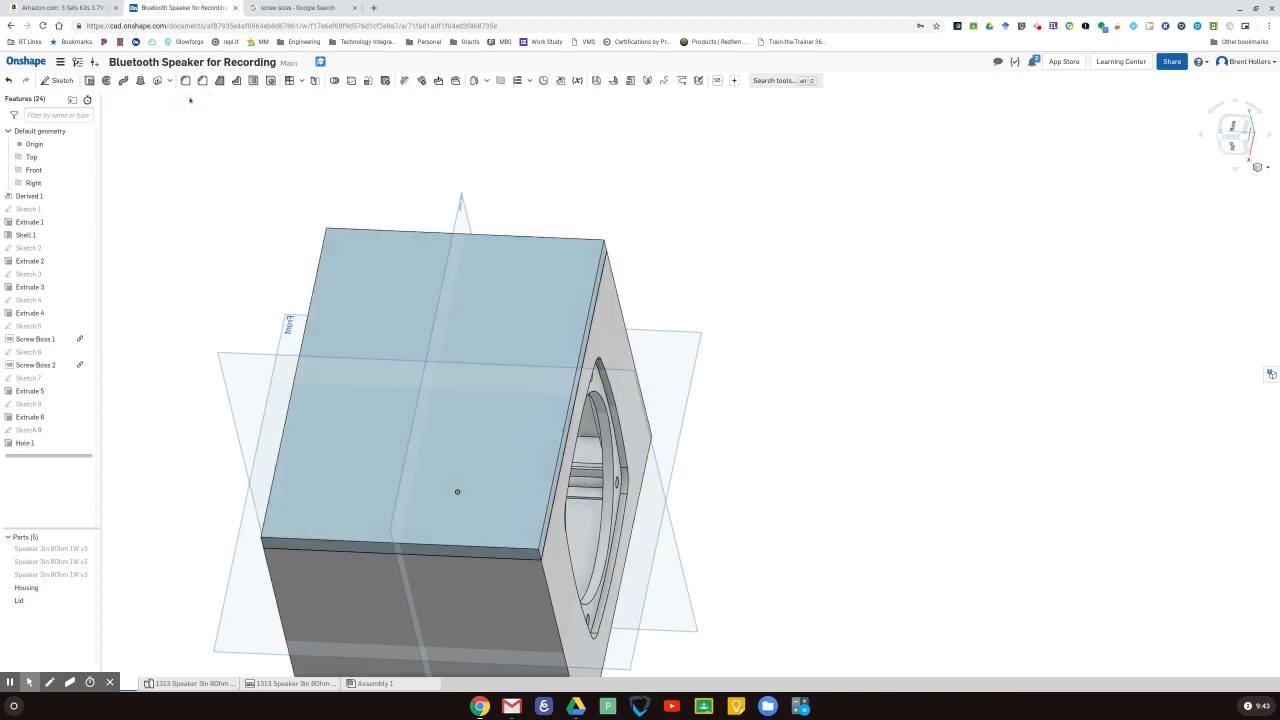
# - Edit Sketch 9 to use the lid's outer face as its sketch plane, and accept the sketch
pyautogui.click(69, 431)
pyautogui.doubleClick(70, 432)
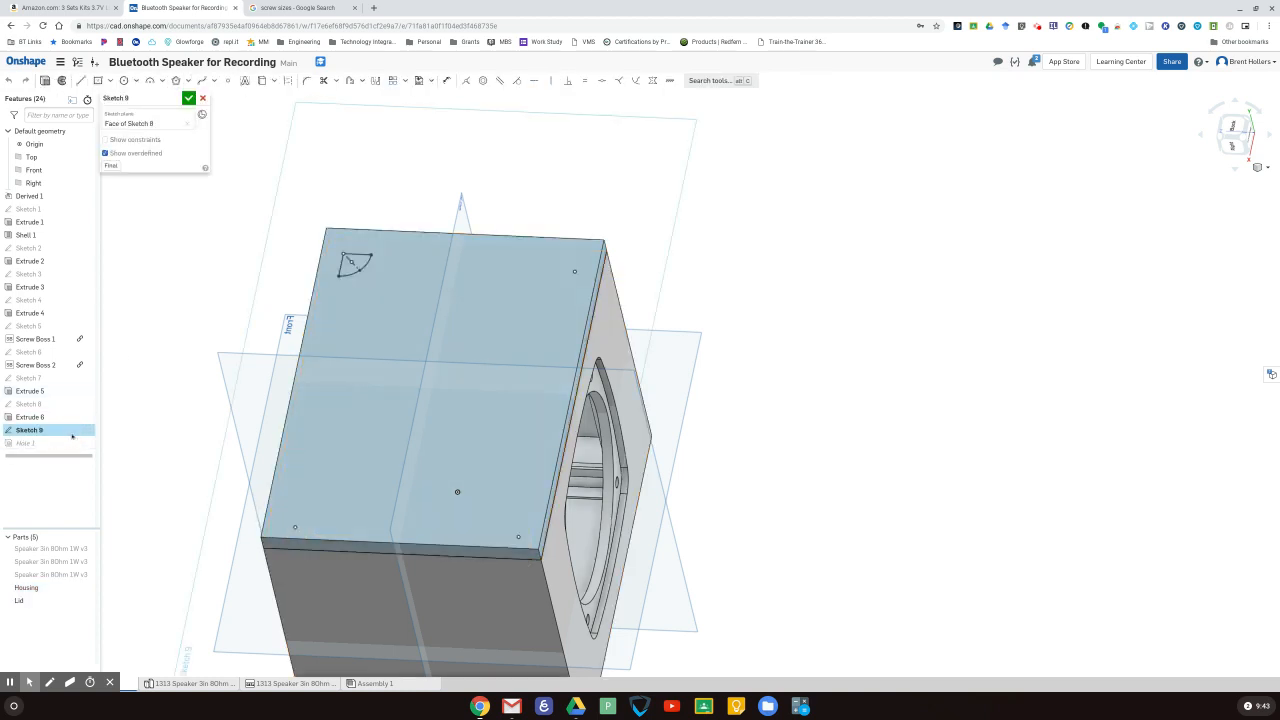
pyautogui.click(187, 124)
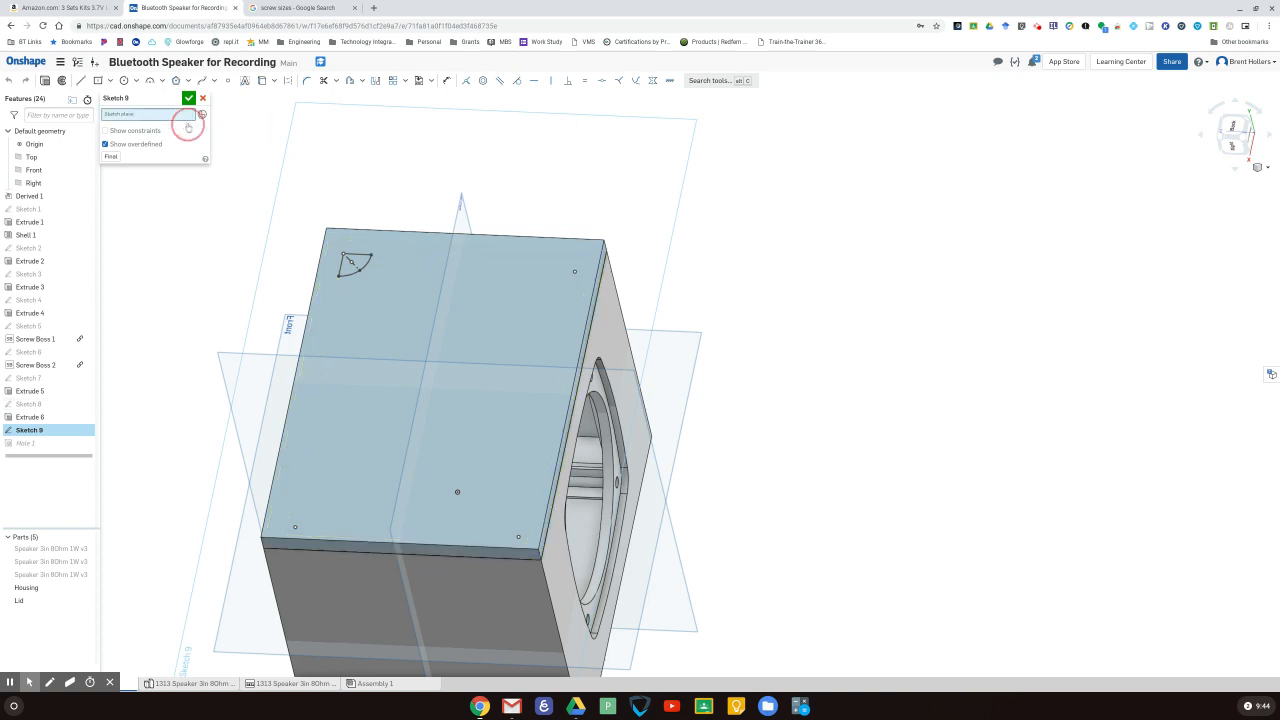
pyautogui.click(340, 307)
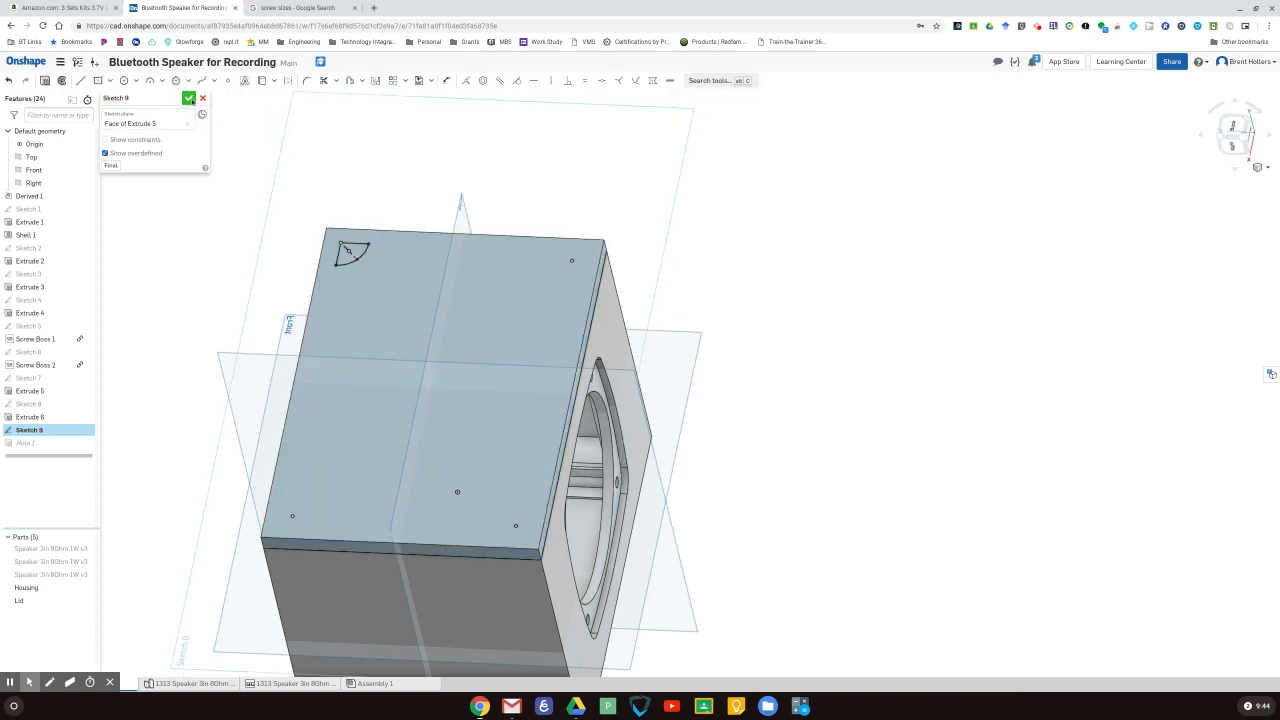
pyautogui.click(189, 99)
# - Examine the counterbored holes in the lid and the corner posts, hiding the Lid temporarily to see inside the housing
pyautogui.click(716, 175)
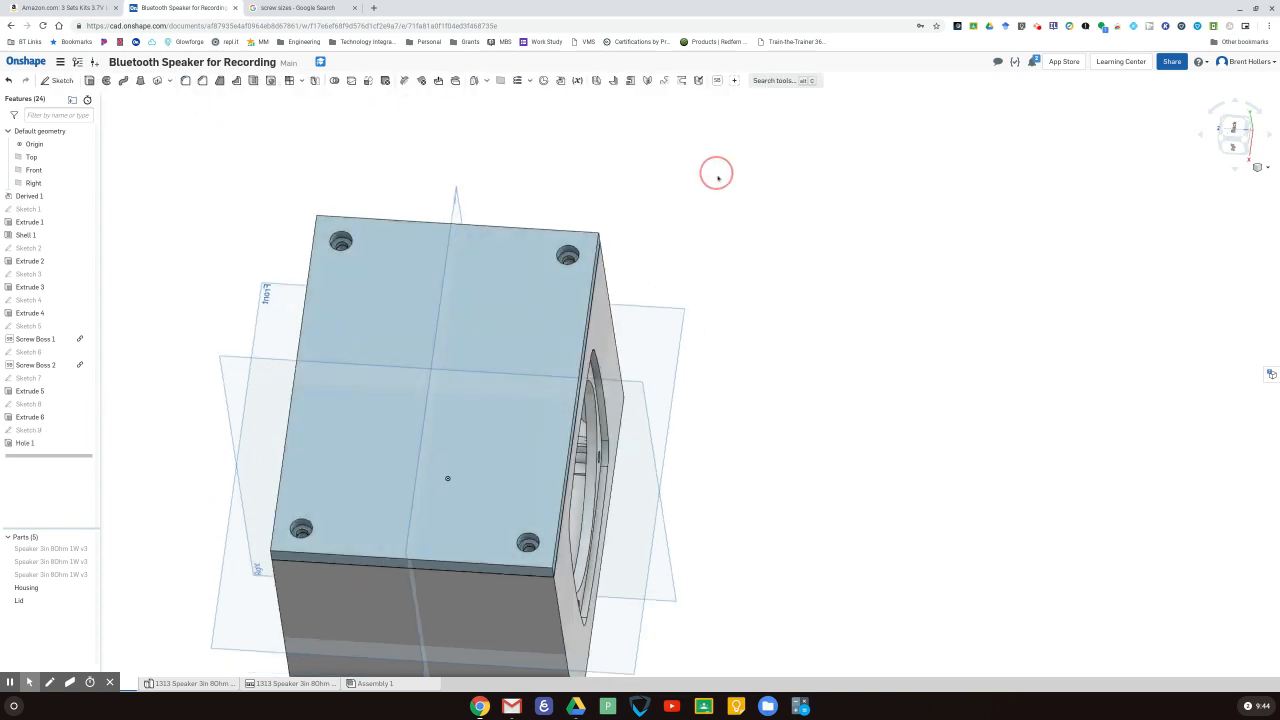
pyautogui.moveTo(717, 177)
pyautogui.mouseDown(button='right')
pyautogui.moveTo(729, 209)
pyautogui.moveTo(680, 169)
pyautogui.moveTo(714, 189)
pyautogui.mouseUp(button='right')
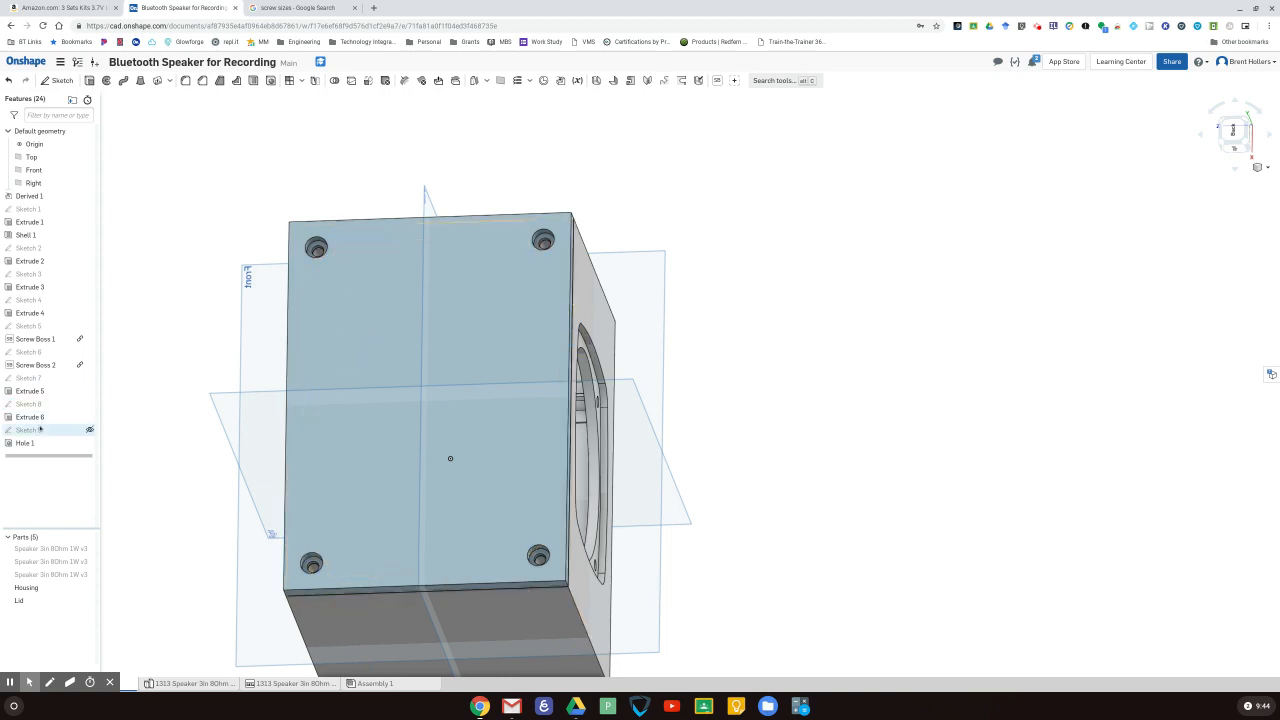
pyautogui.moveTo(680, 286)
pyautogui.mouseDown(button='right')
pyautogui.moveTo(789, 240)
pyautogui.moveTo(680, 243)
pyautogui.mouseUp(button='right')
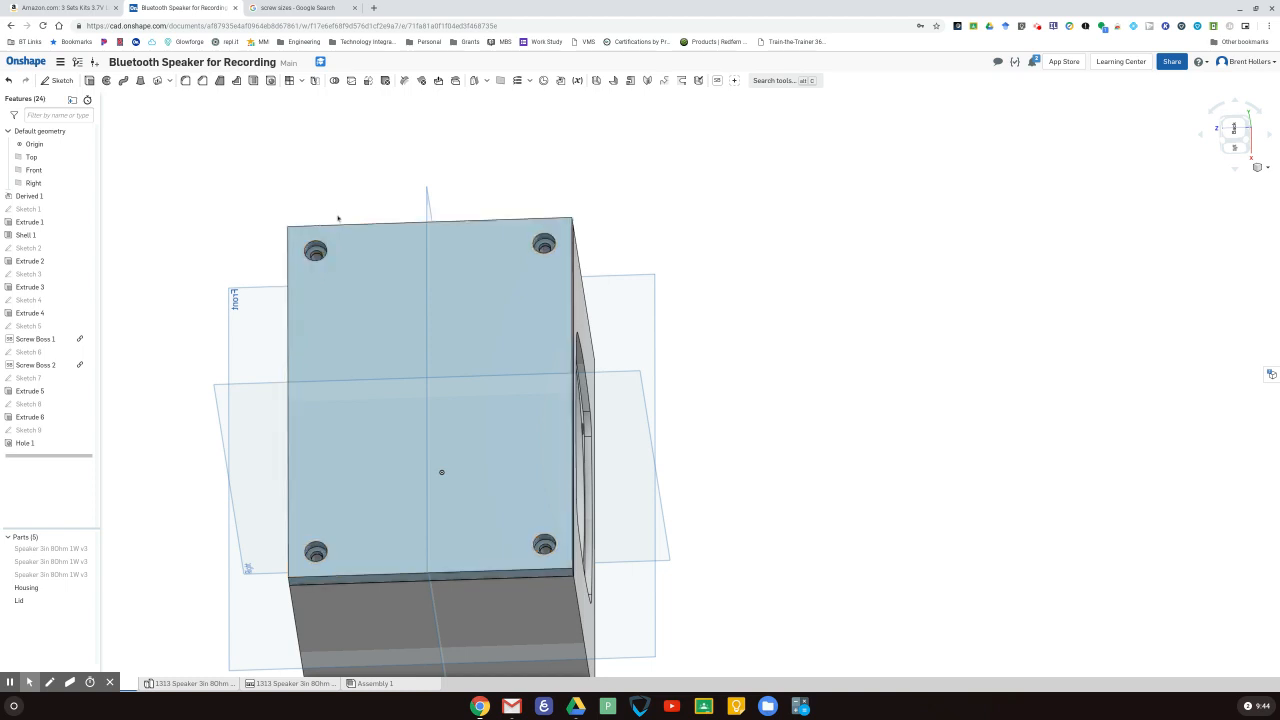
pyautogui.click(88, 600)
pyautogui.moveTo(227, 190)
pyautogui.mouseDown(button='right')
pyautogui.moveTo(237, 236)
pyautogui.moveTo(243, 197)
pyautogui.moveTo(232, 192)
pyautogui.mouseUp(button='right')
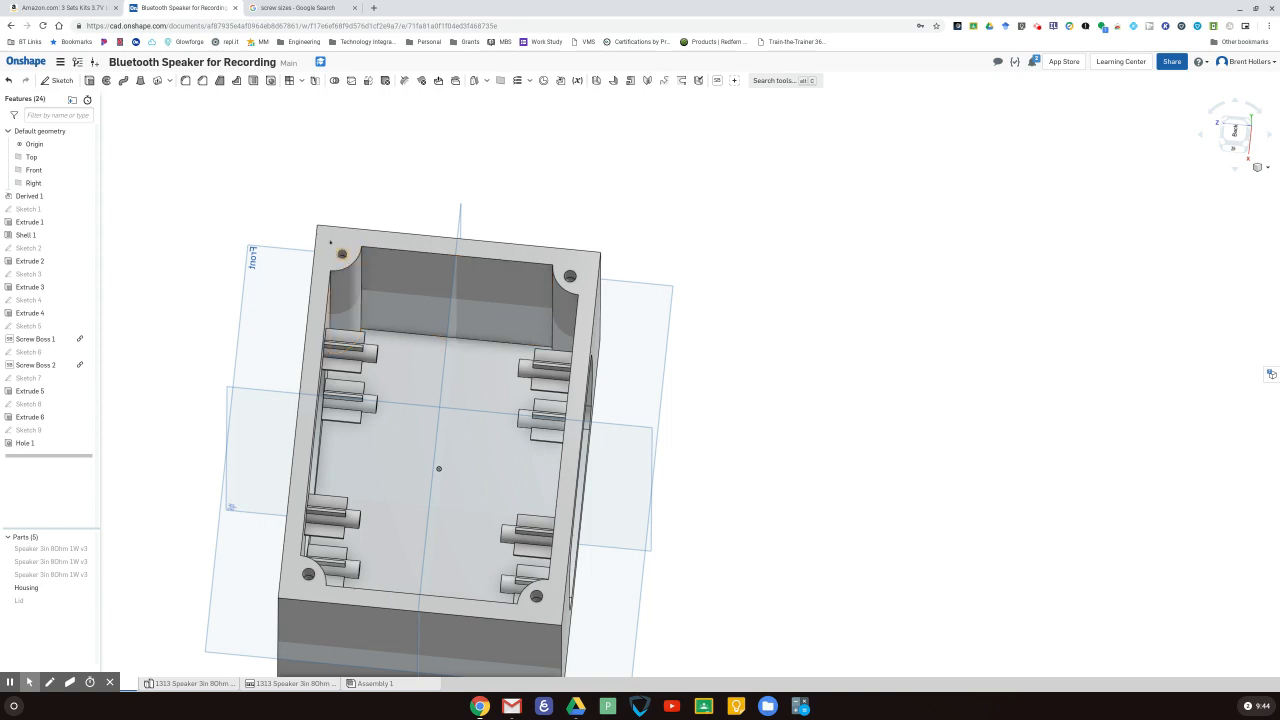
pyautogui.click(87, 600)
pyautogui.moveTo(686, 257); pyautogui.dragTo(717, 297, button='right')
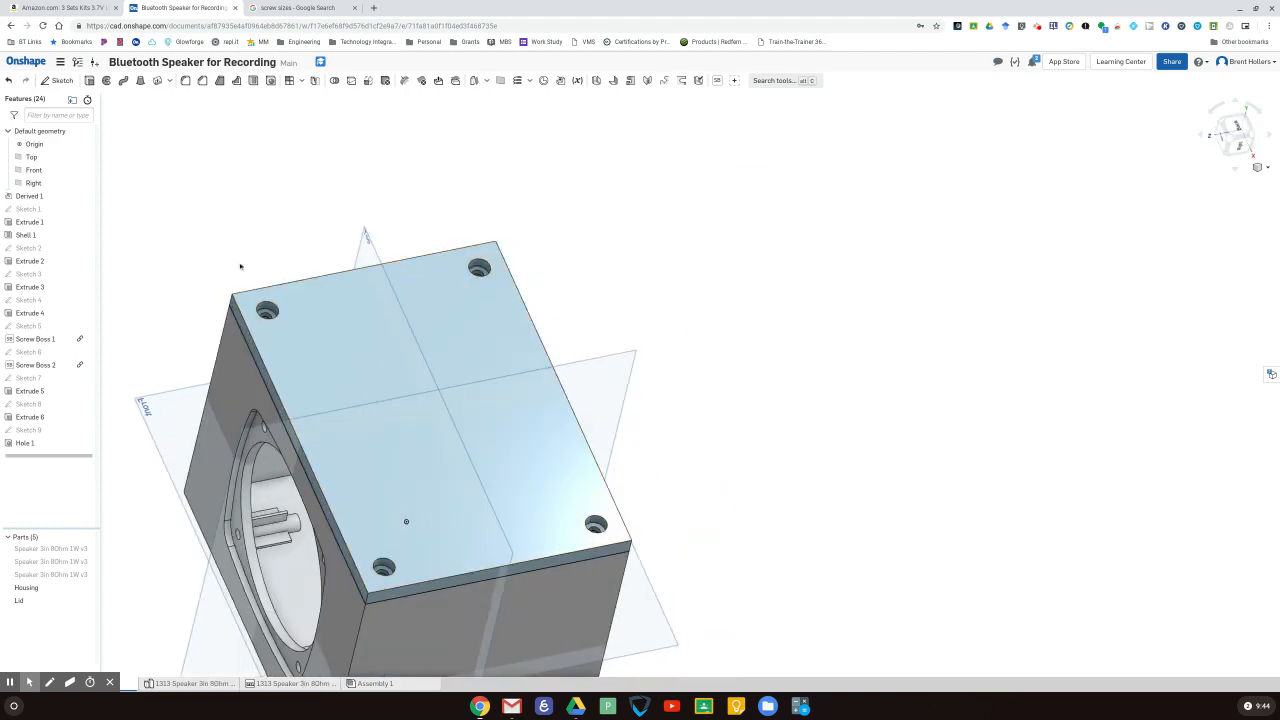
pyautogui.moveTo(498, 530); pyautogui.dragTo(700, 417, button='right')
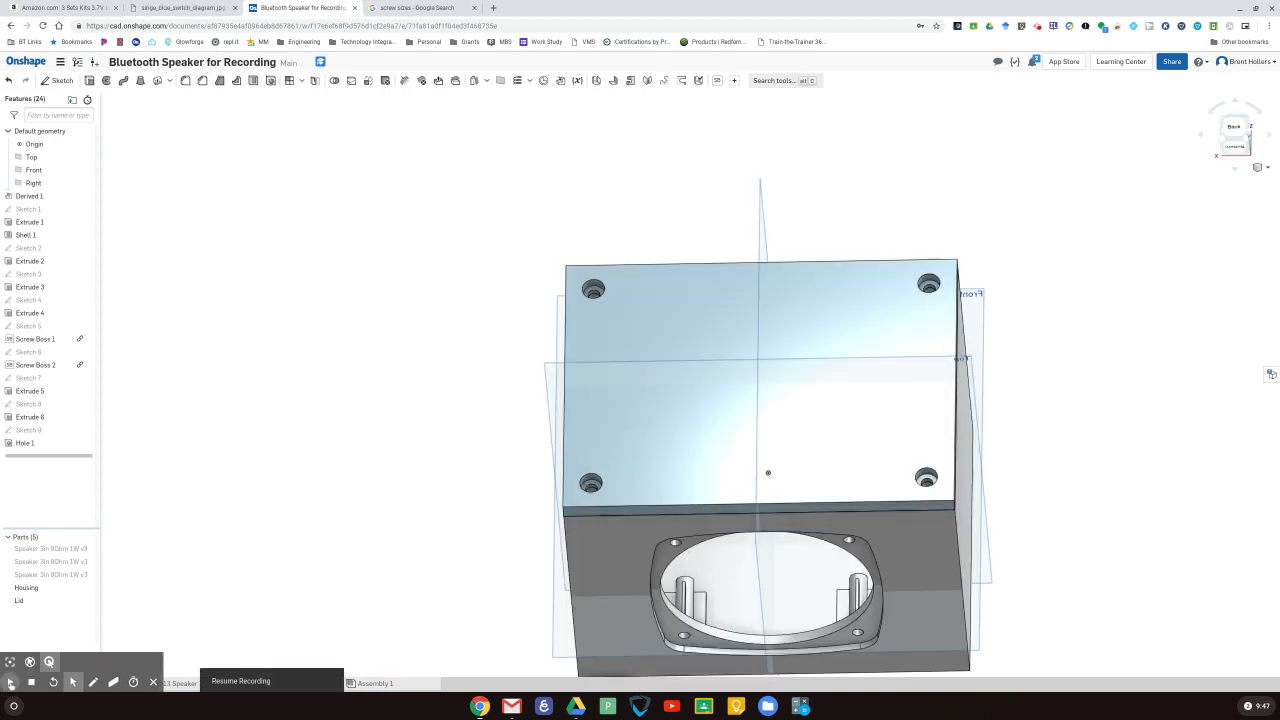
pyautogui.moveTo(428, 252)
pyautogui.mouseDown(button='right')
pyautogui.moveTo(417, 240)
pyautogui.moveTo(431, 277)
pyautogui.moveTo(425, 268)
pyautogui.mouseUp(button='right')
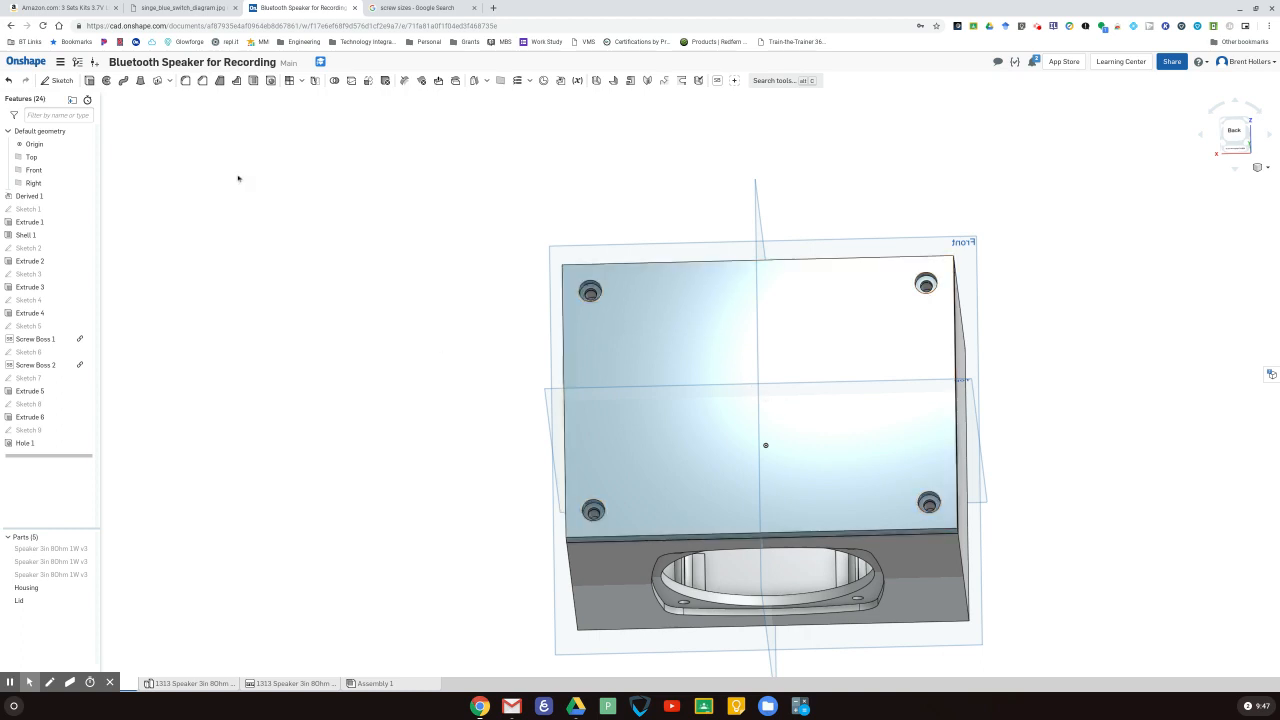
# - Review the toggle switch dimension diagram, search for "adafruit toggle switch" in a new browser tab, and open the Mini Panel Mount SPDT Toggle Switch page
pyautogui.click(182, 7)
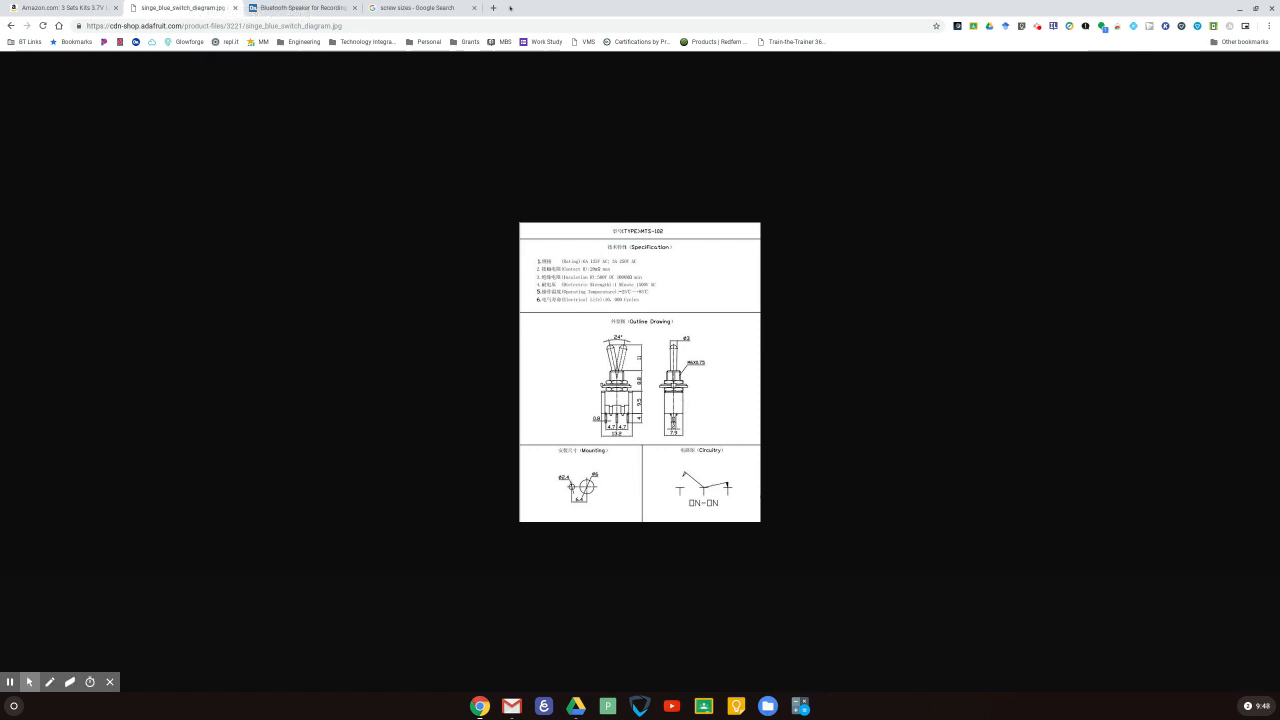
pyautogui.hotkey('ctrl', 't')
pyautogui.write('adafruit.com')
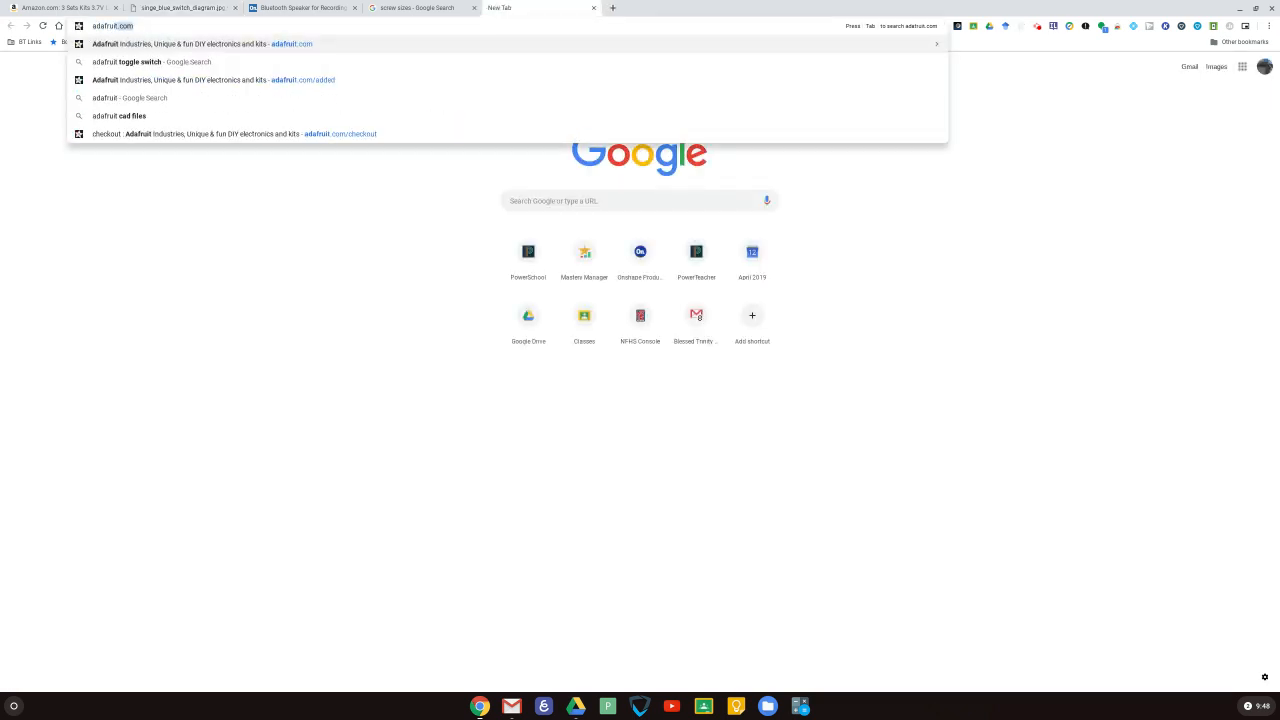
pyautogui.press('Down')
pyautogui.press('Return')
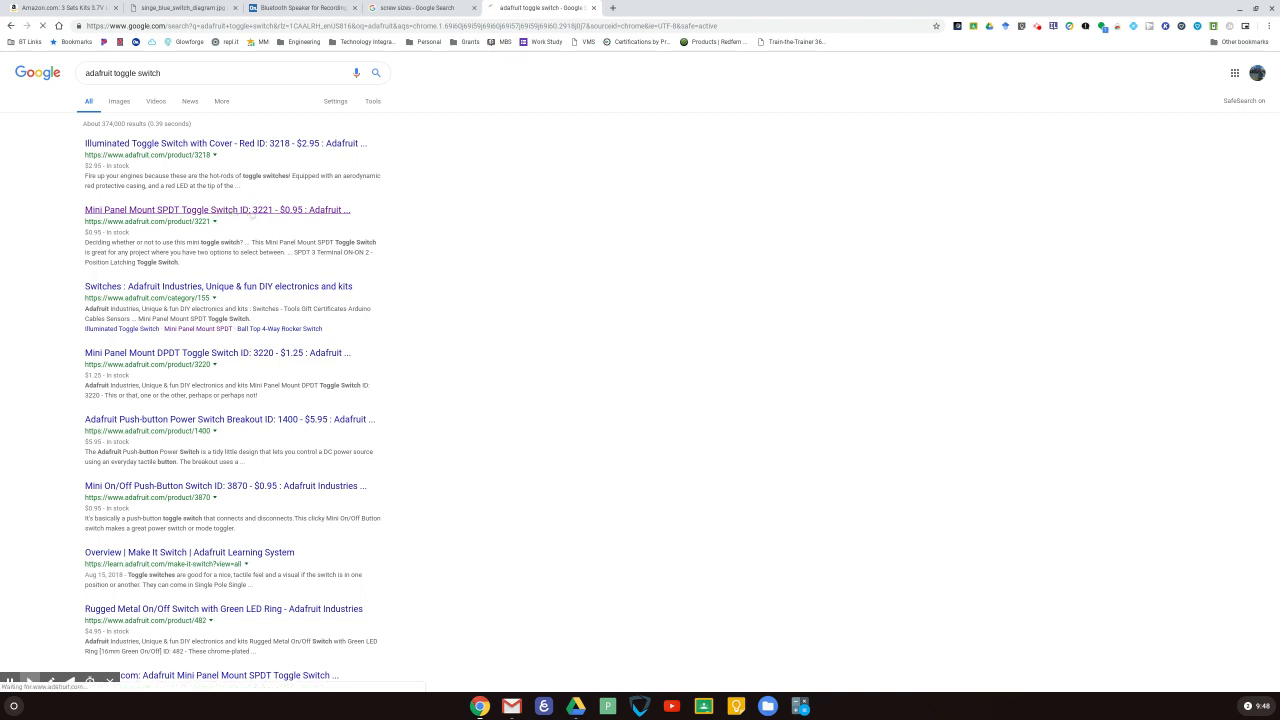
pyautogui.click(228, 210)
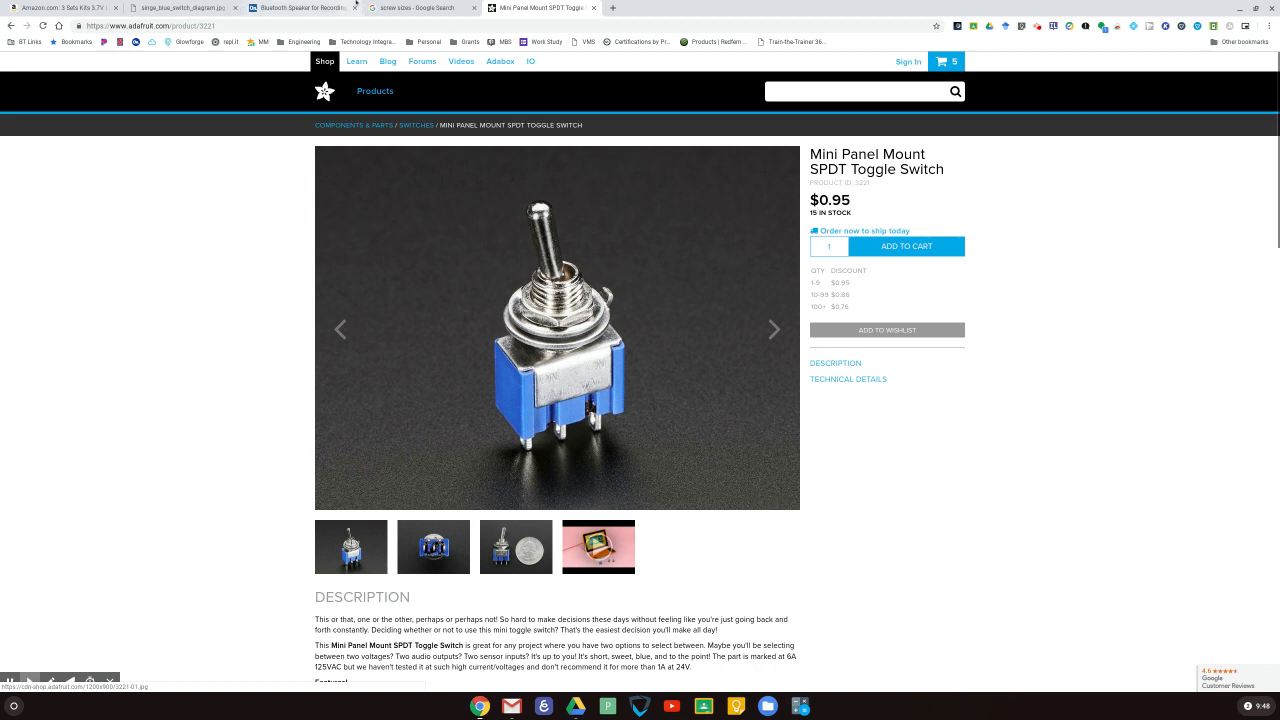
# - Return to Onshape, start a sketch on the lid's outer face with the Point tool, and accept the sketch
pyautogui.click(415, 7)
pyautogui.click(298, 5)
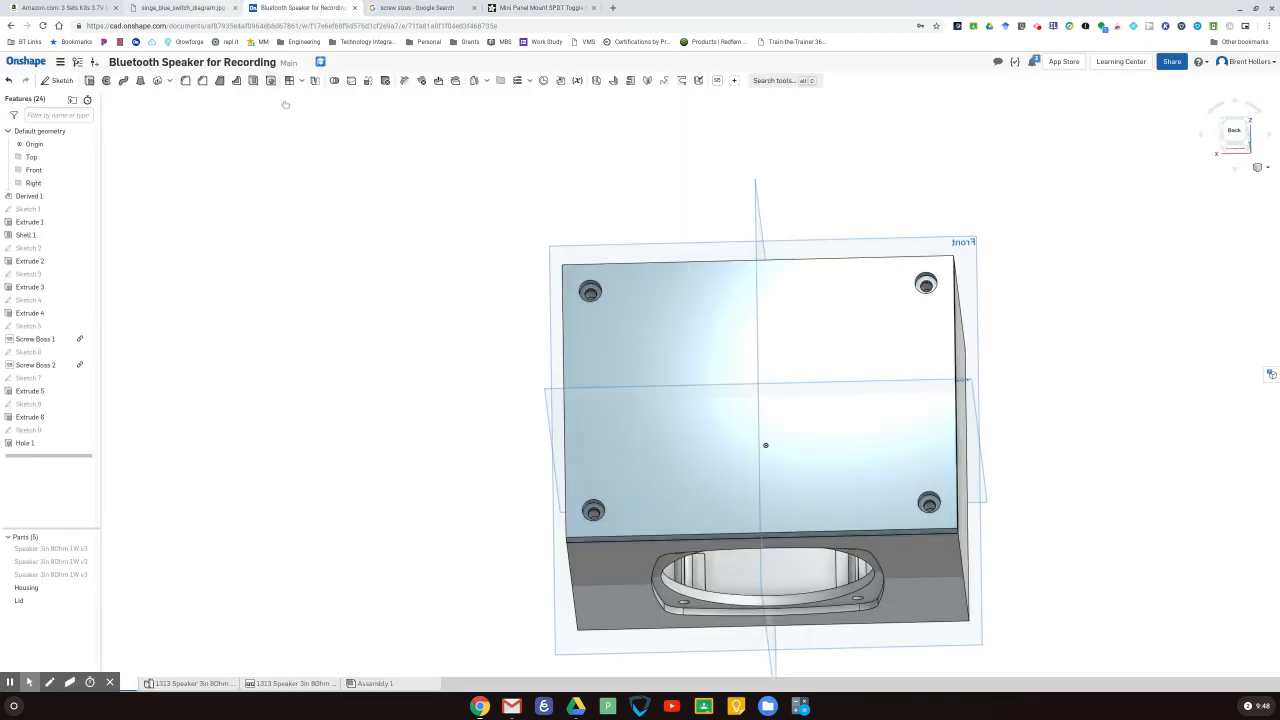
pyautogui.click(616, 344)
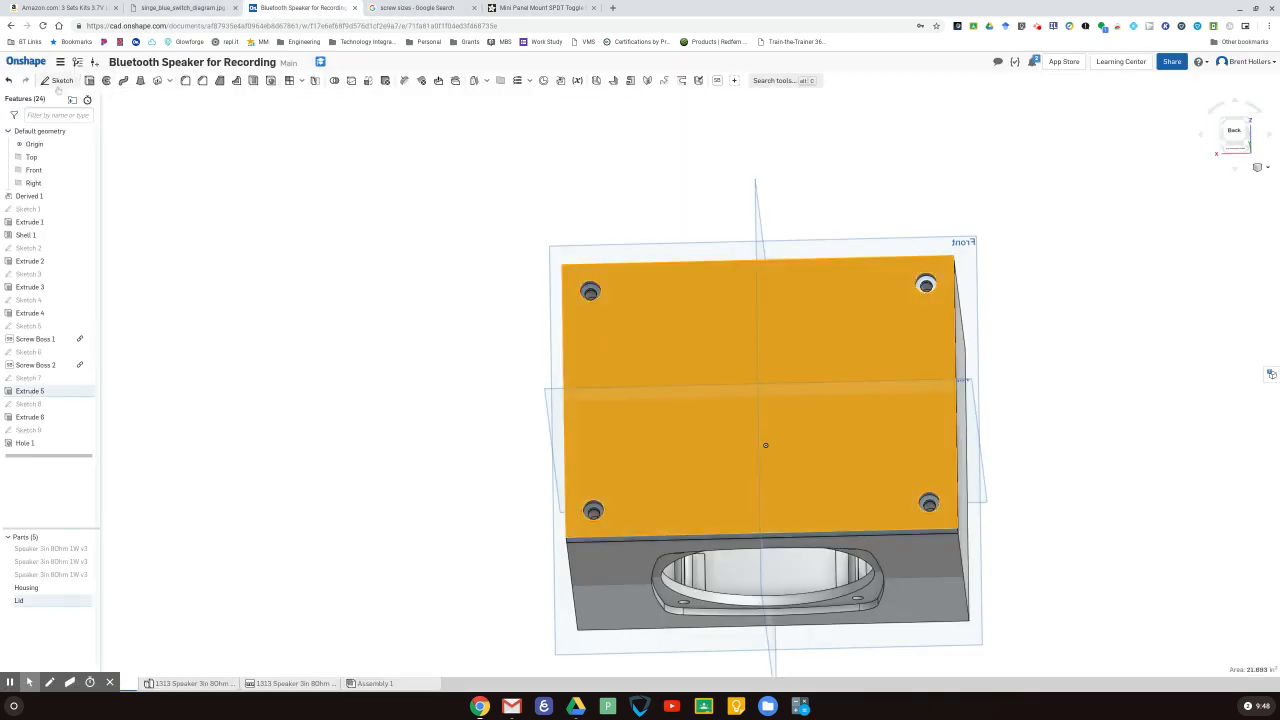
pyautogui.click(57, 80)
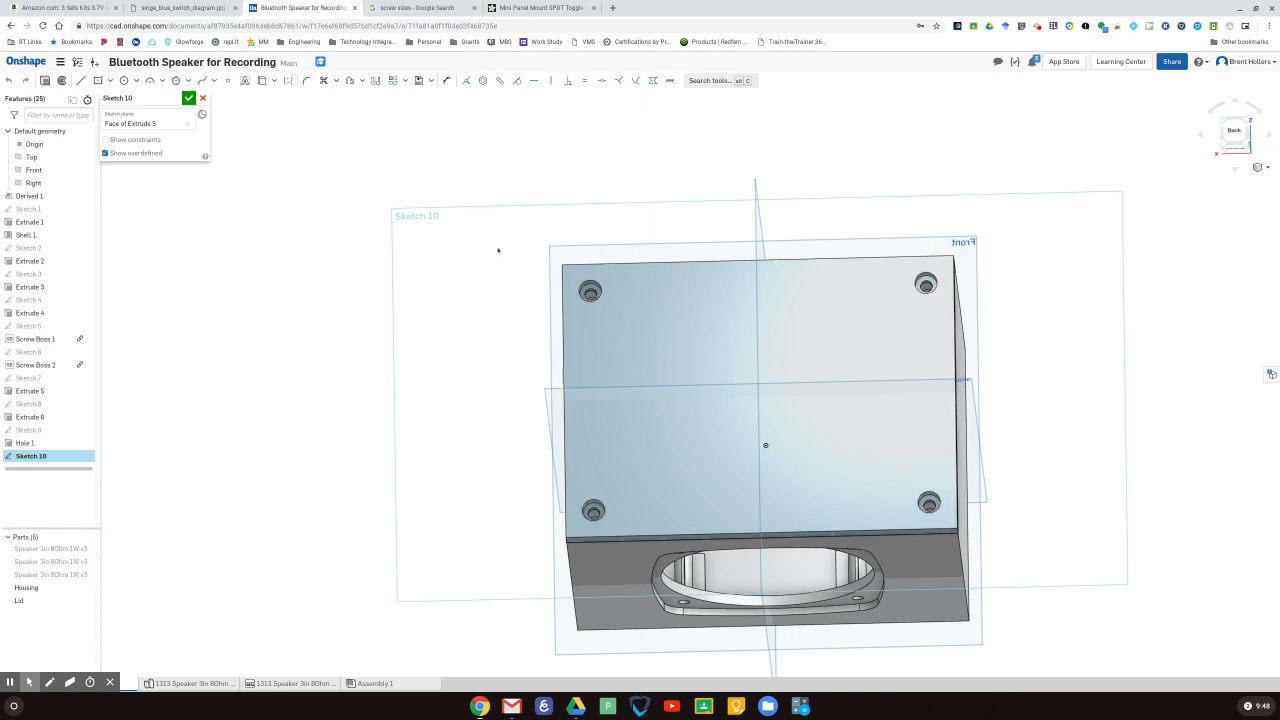
pyautogui.click(228, 80)
pyautogui.press('n')
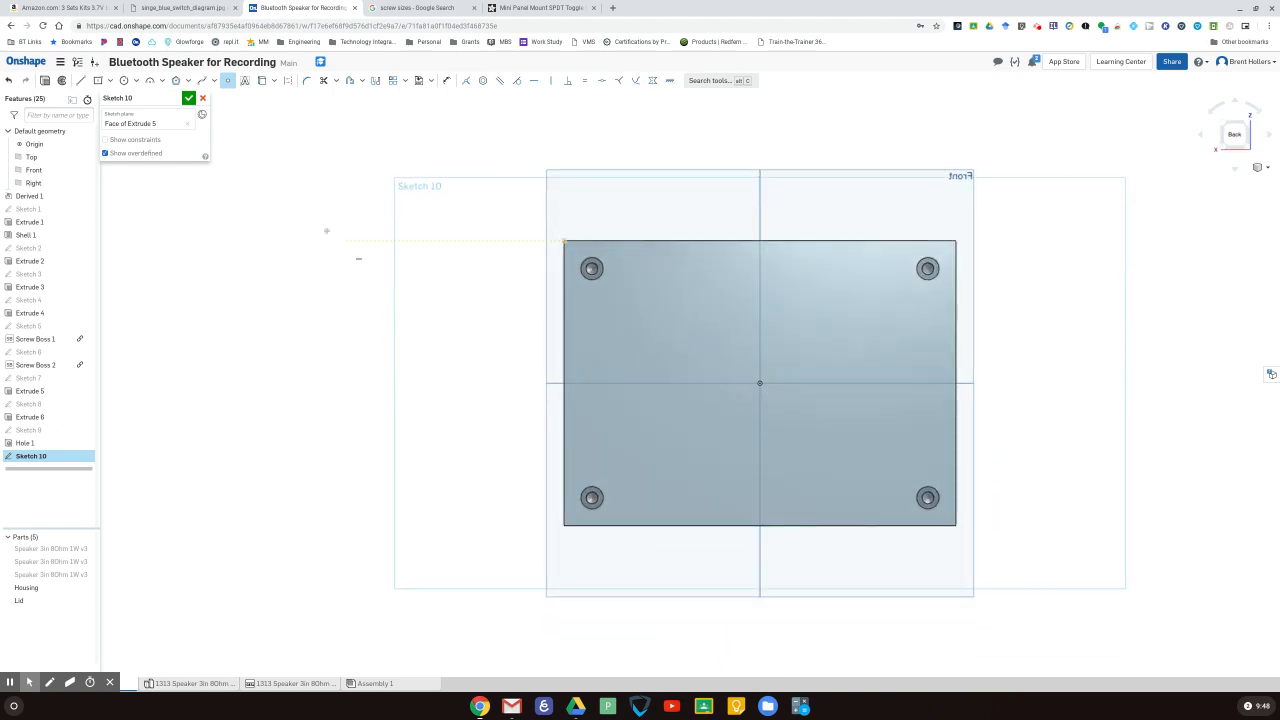
pyautogui.click(188, 98)
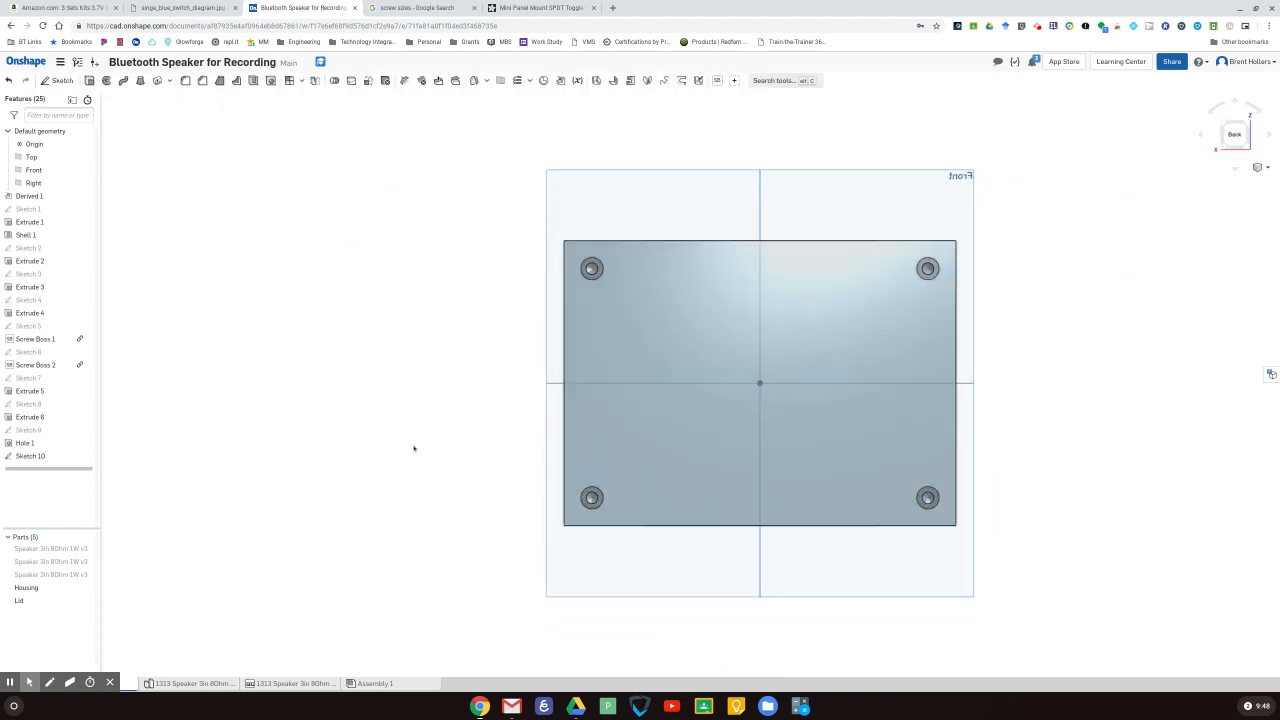
# - Start a counterbored blind hole at the sketch point in the middle of the lid's outer face
pyautogui.click(271, 80)
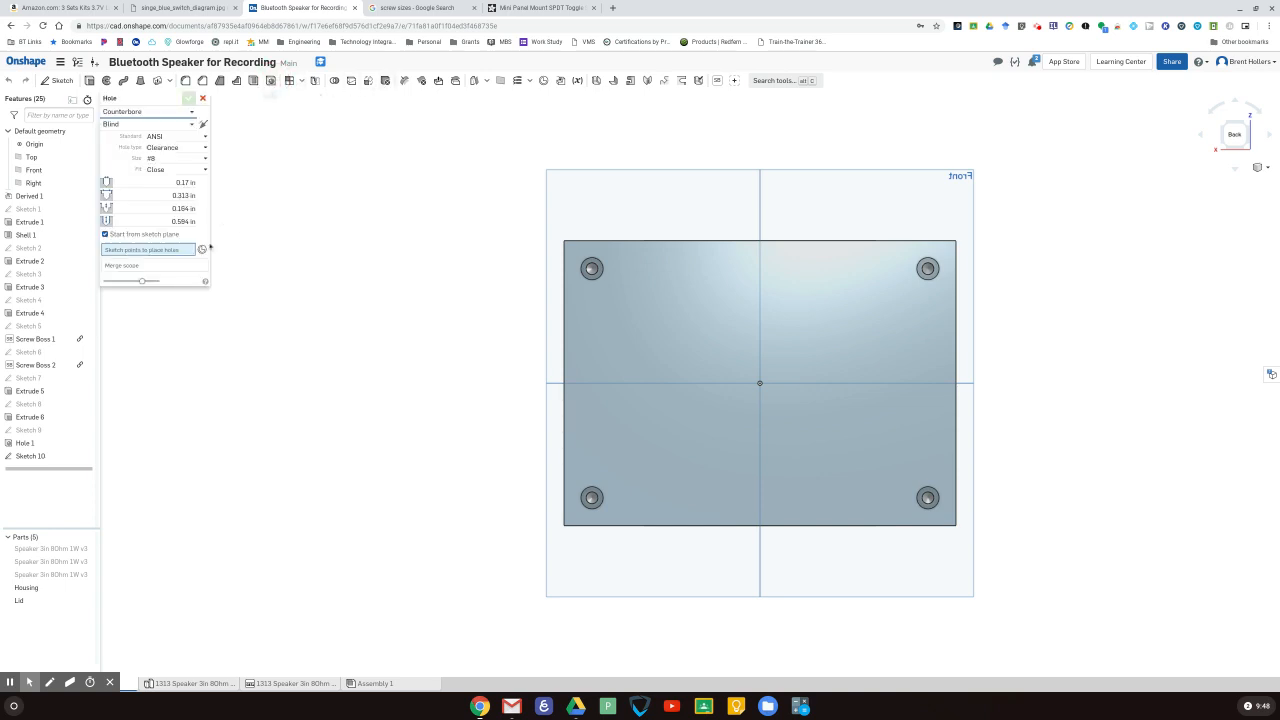
pyautogui.click(759, 383)
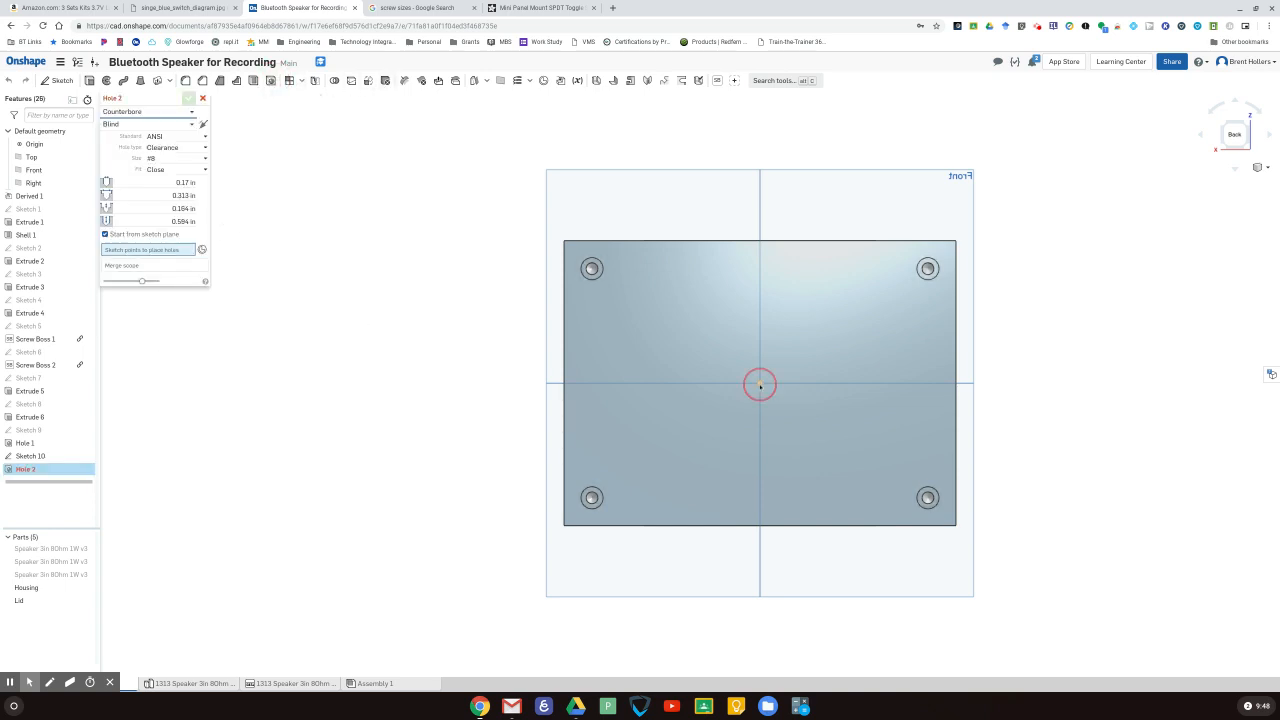
pyautogui.click(1013, 404)
pyautogui.moveTo(1015, 405); pyautogui.dragTo(1001, 356, button='right')
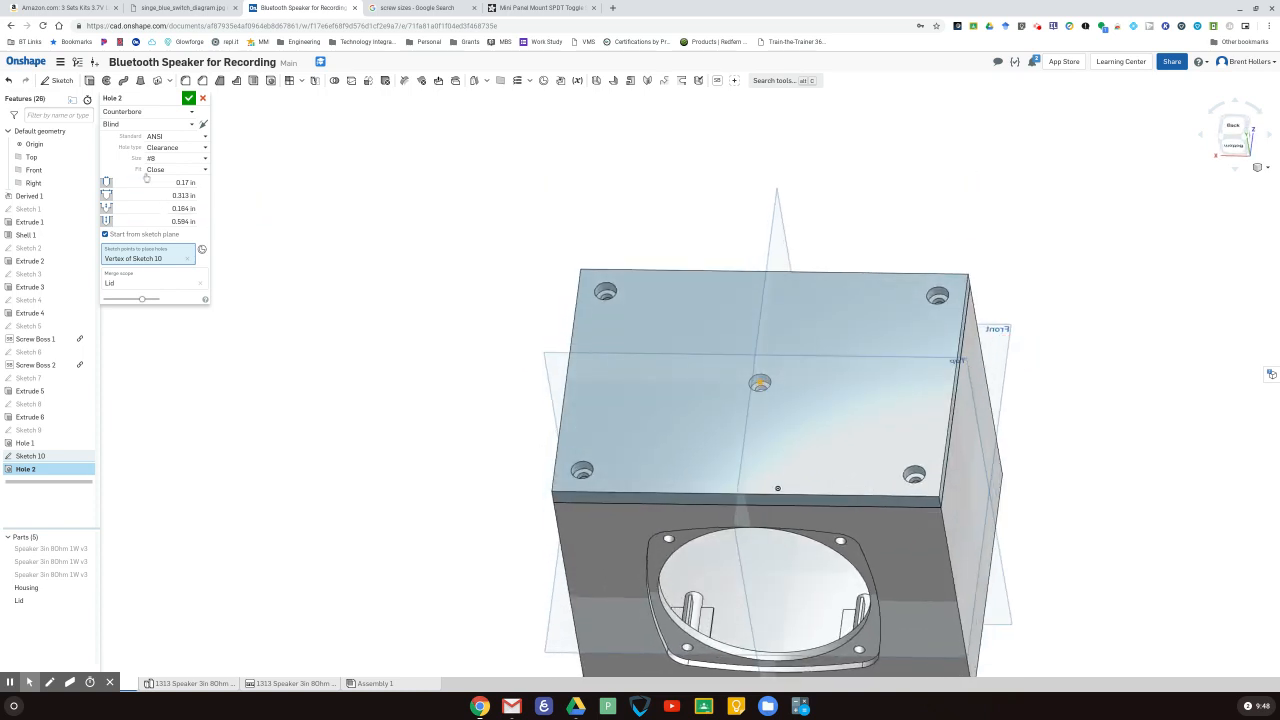
# - Set the lid's centre hole to the ISO standard, clearance size M6, with a Loose fit
pyautogui.click(171, 136)
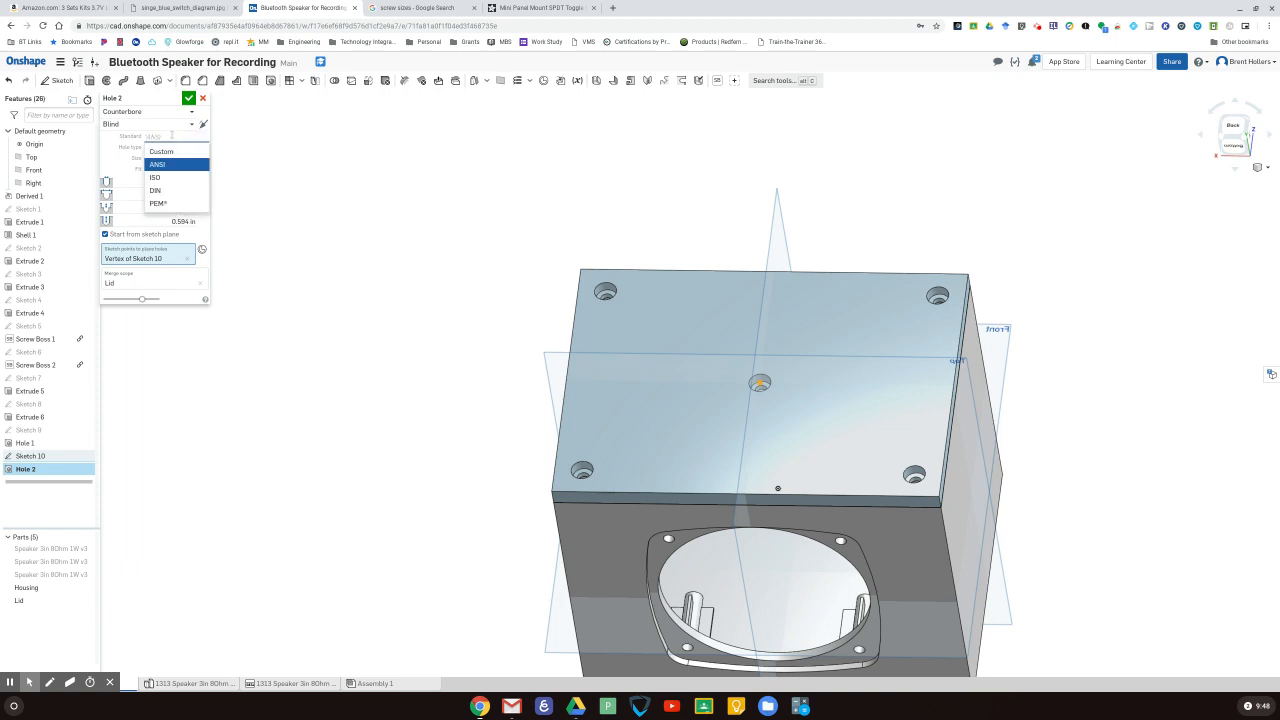
pyautogui.click(170, 180)
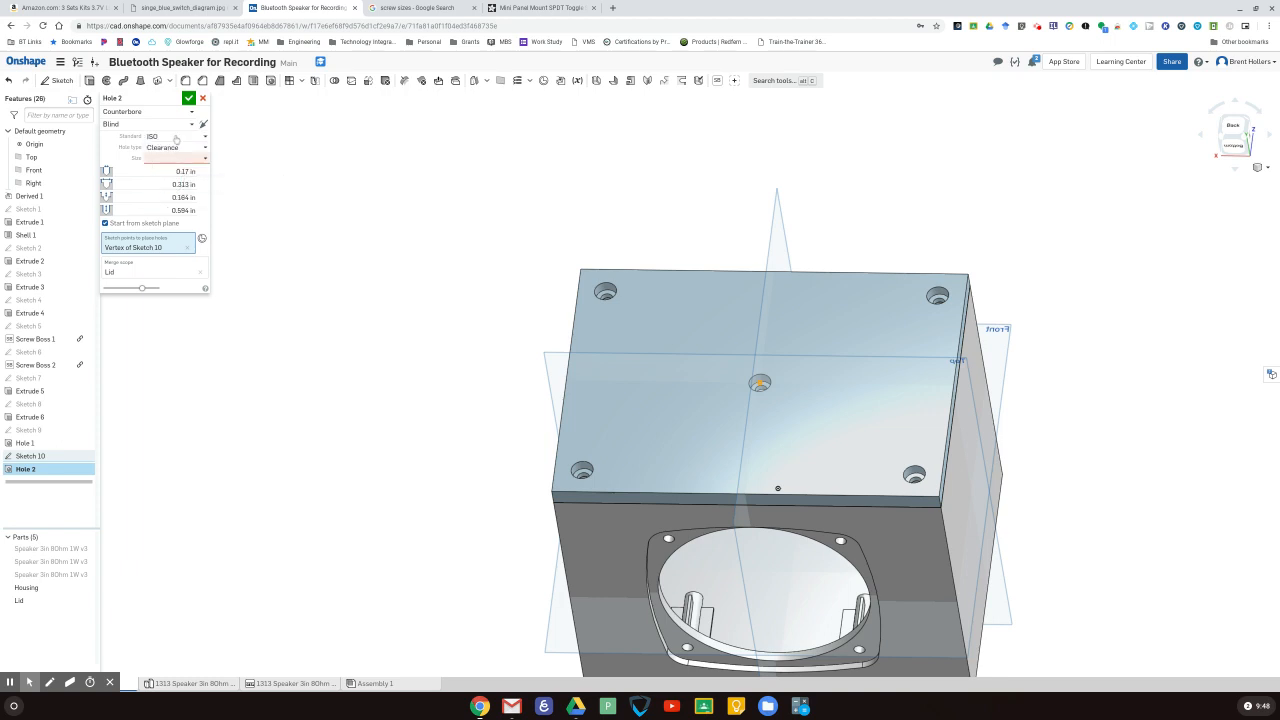
pyautogui.click(172, 157)
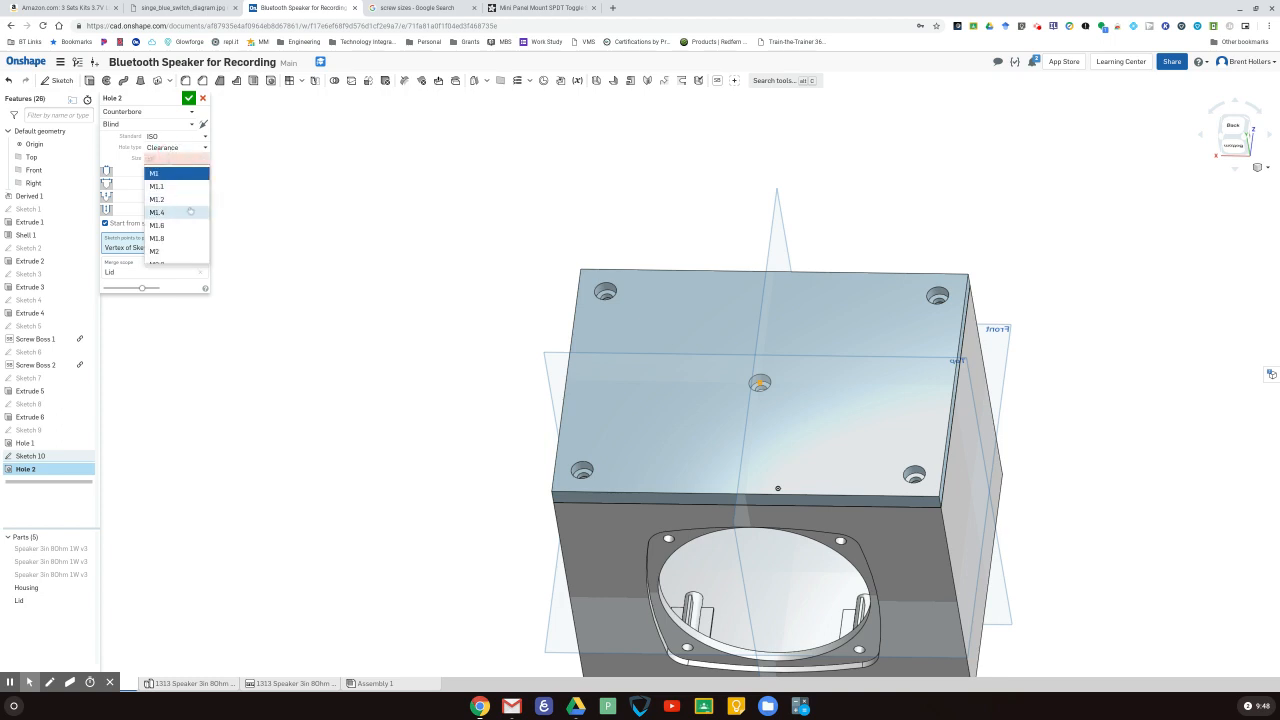
pyautogui.scroll(-2, 181, 230)
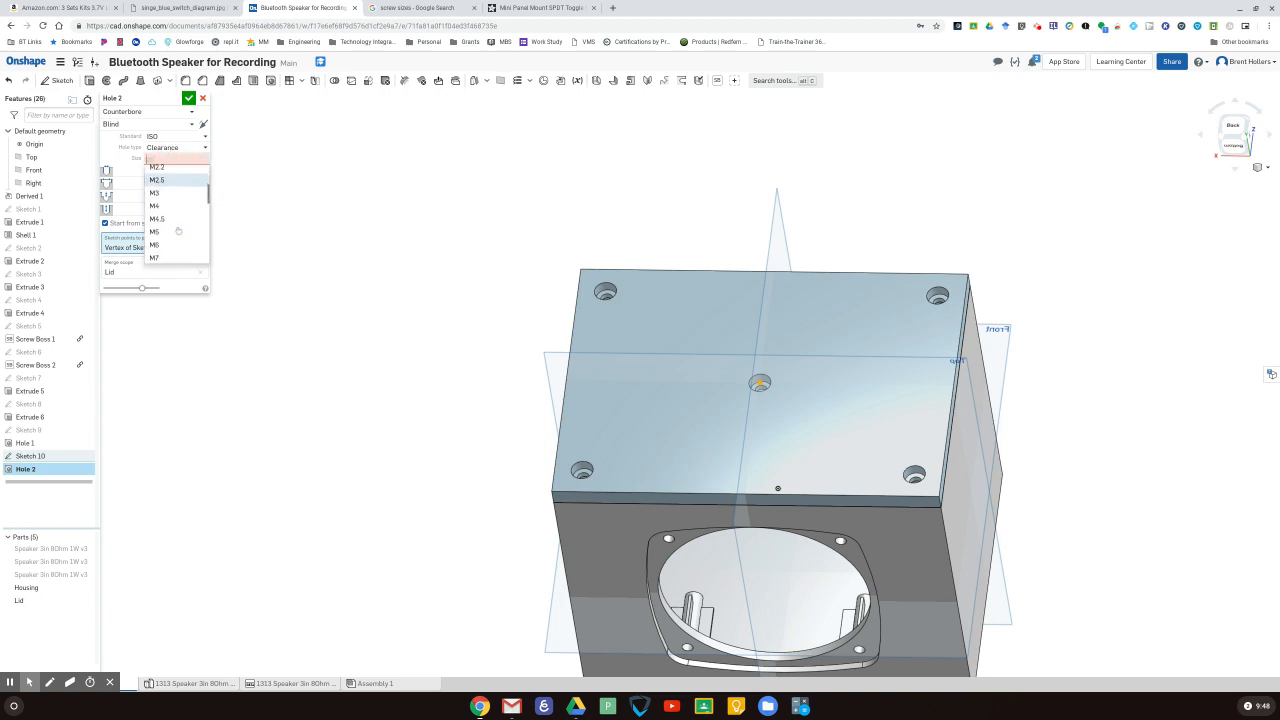
pyautogui.click(172, 245)
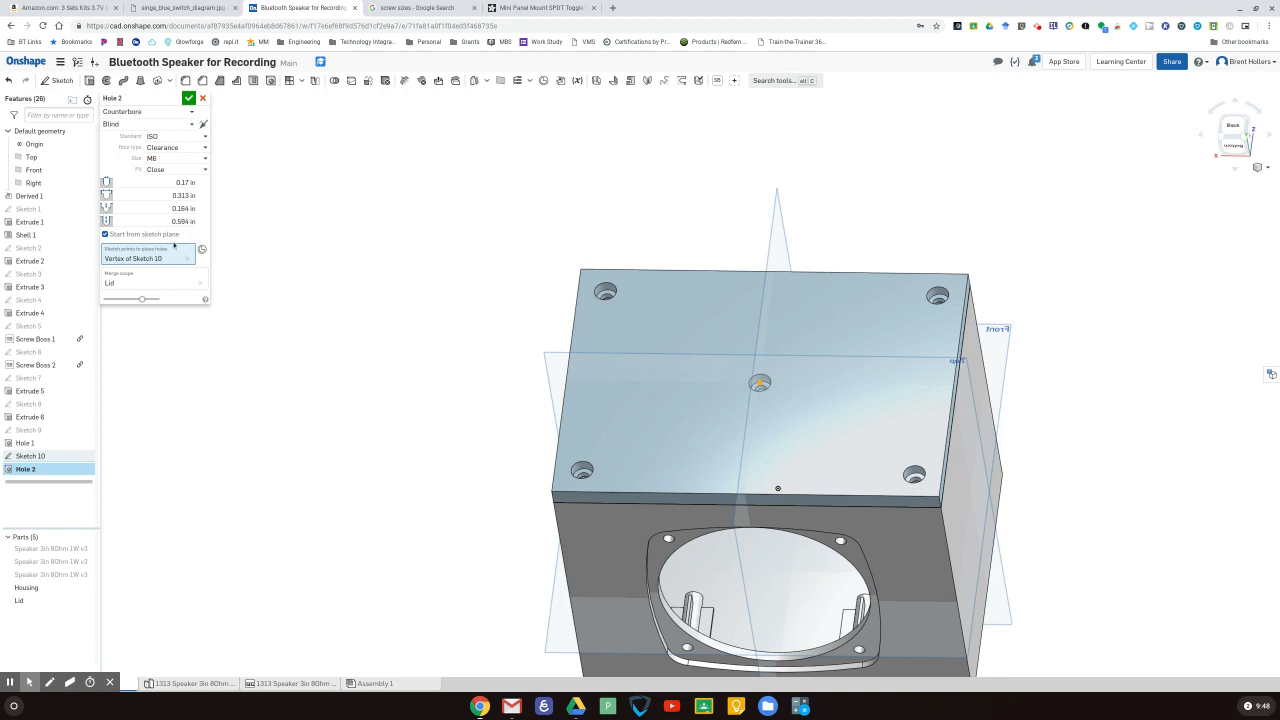
pyautogui.click(160, 169)
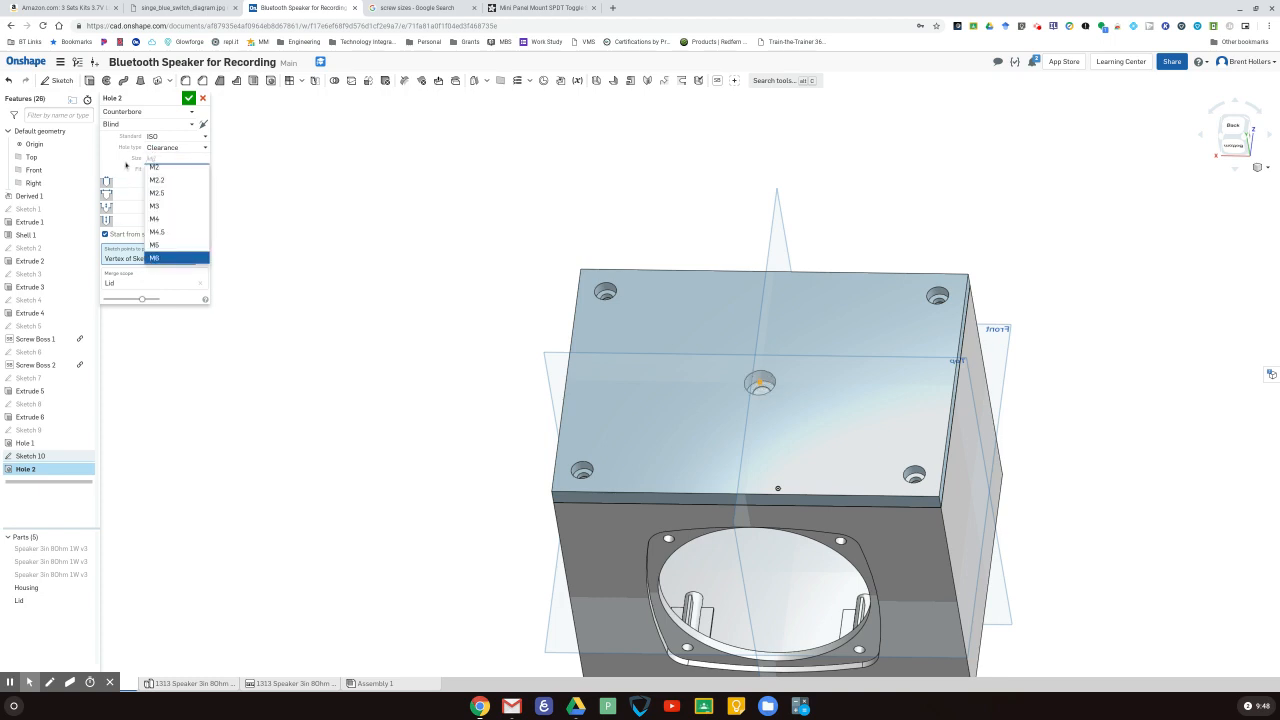
pyautogui.click(128, 170)
pyautogui.click(155, 169)
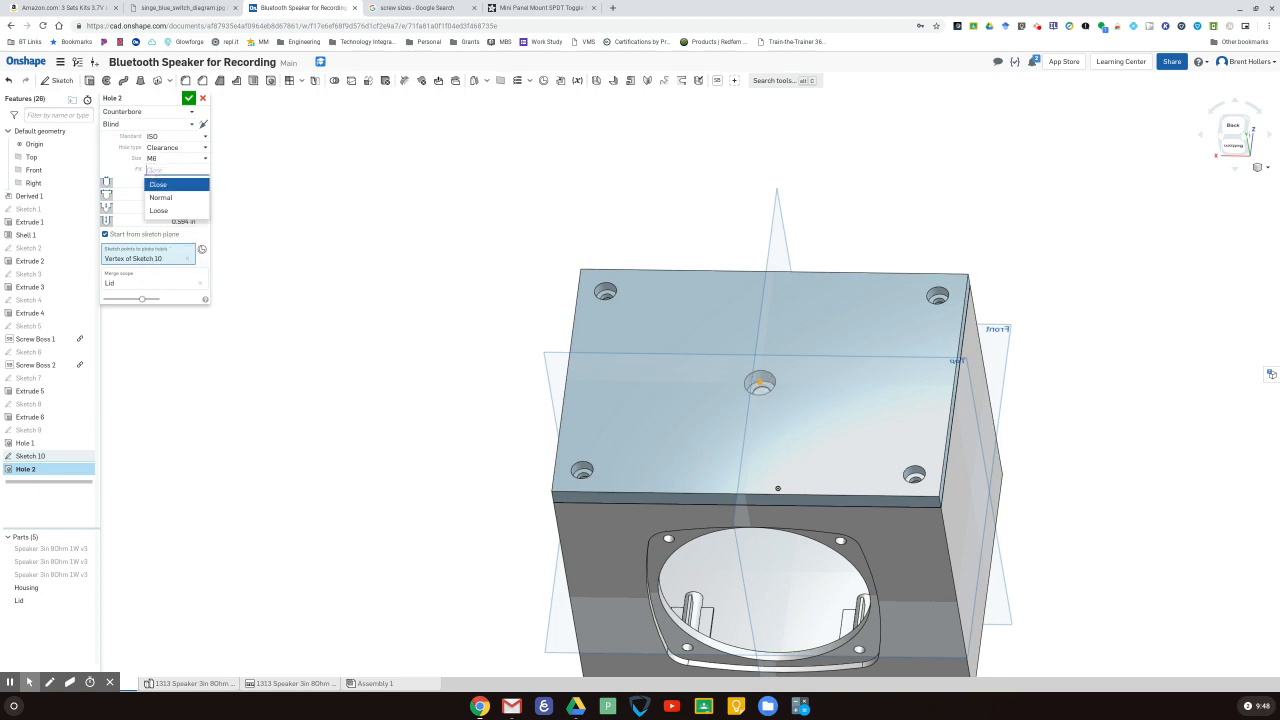
pyautogui.click(160, 210)
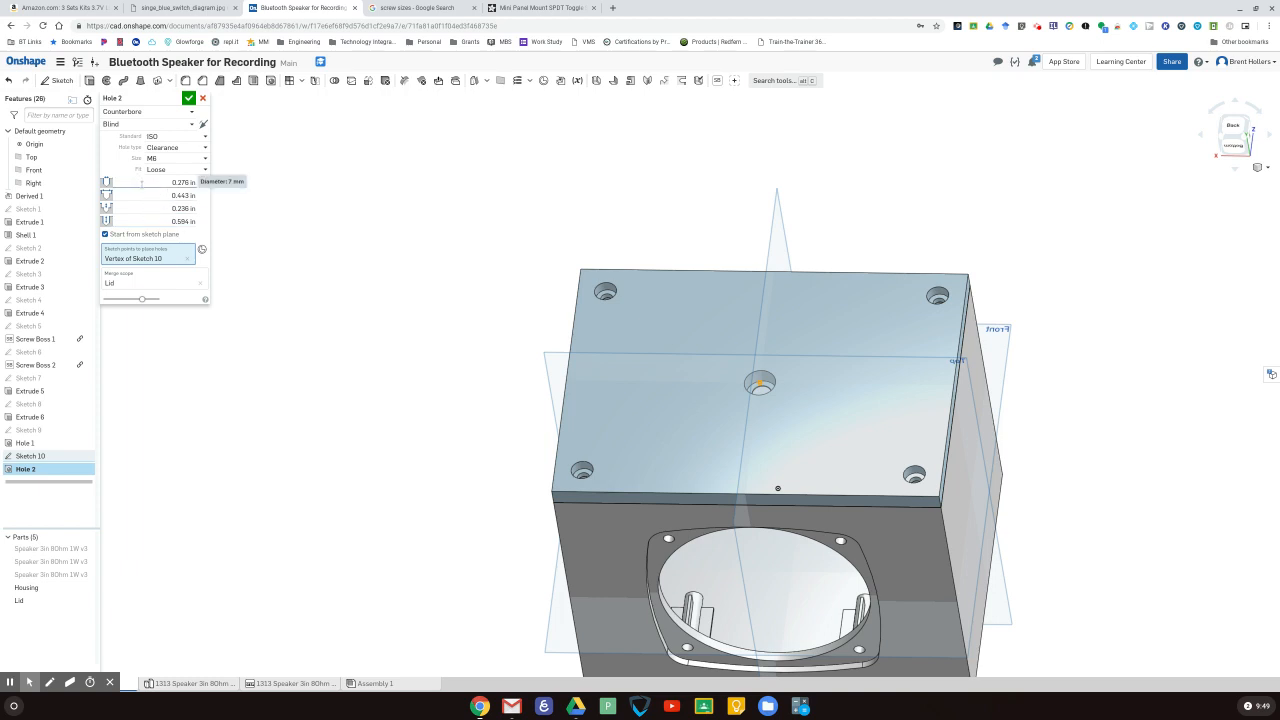
# - Check the hole's diameter and counterbore values in millimetres, and set its total depth to 0.25 in
pyautogui.click(142, 183)
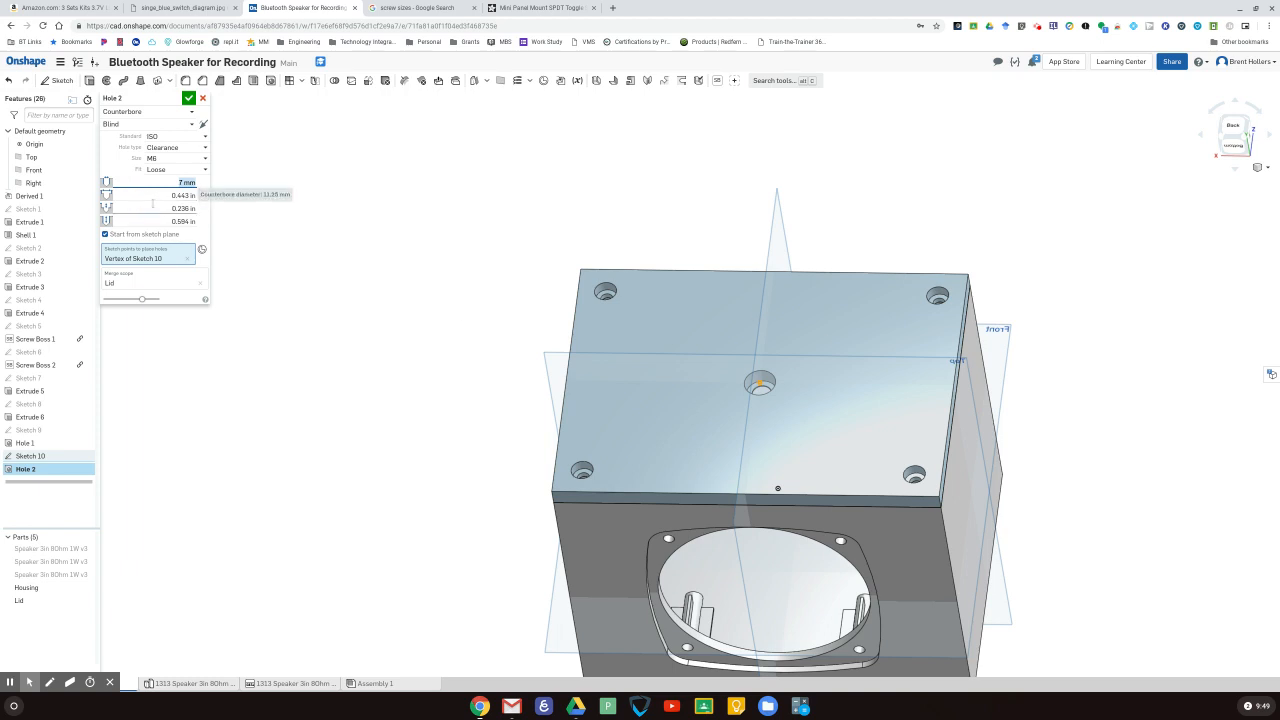
pyautogui.click(145, 195)
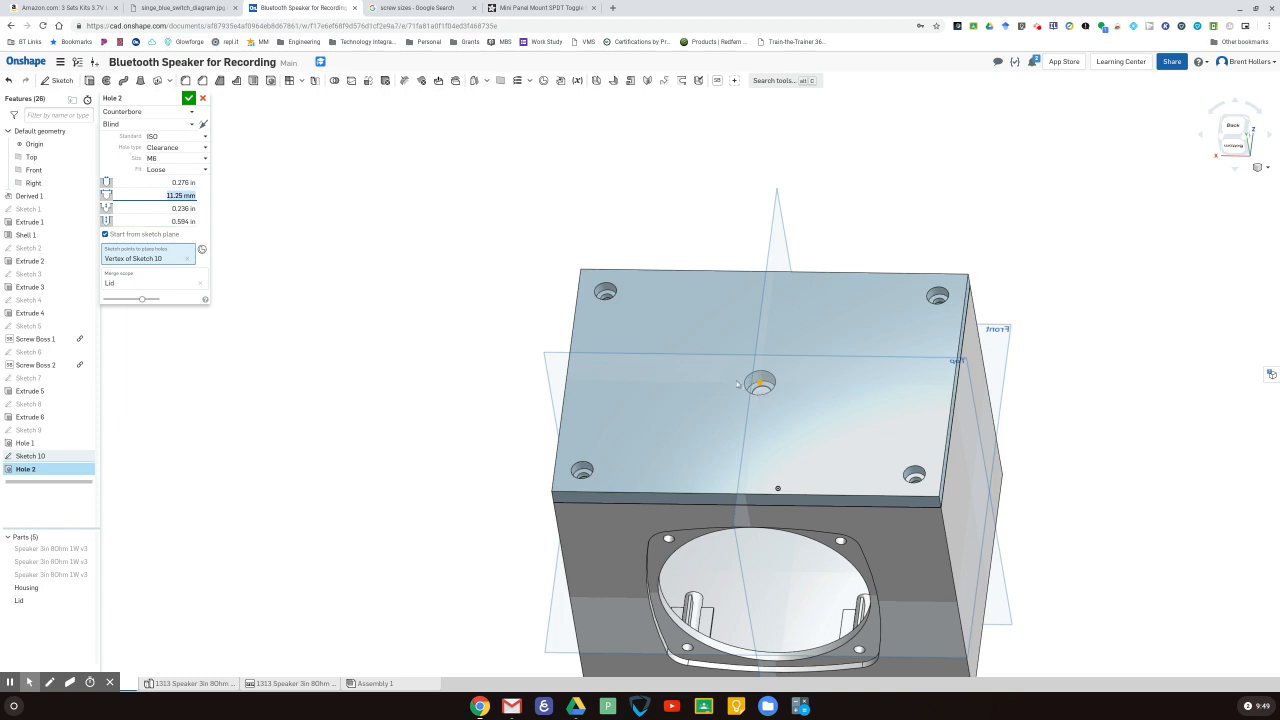
pyautogui.click(152, 207)
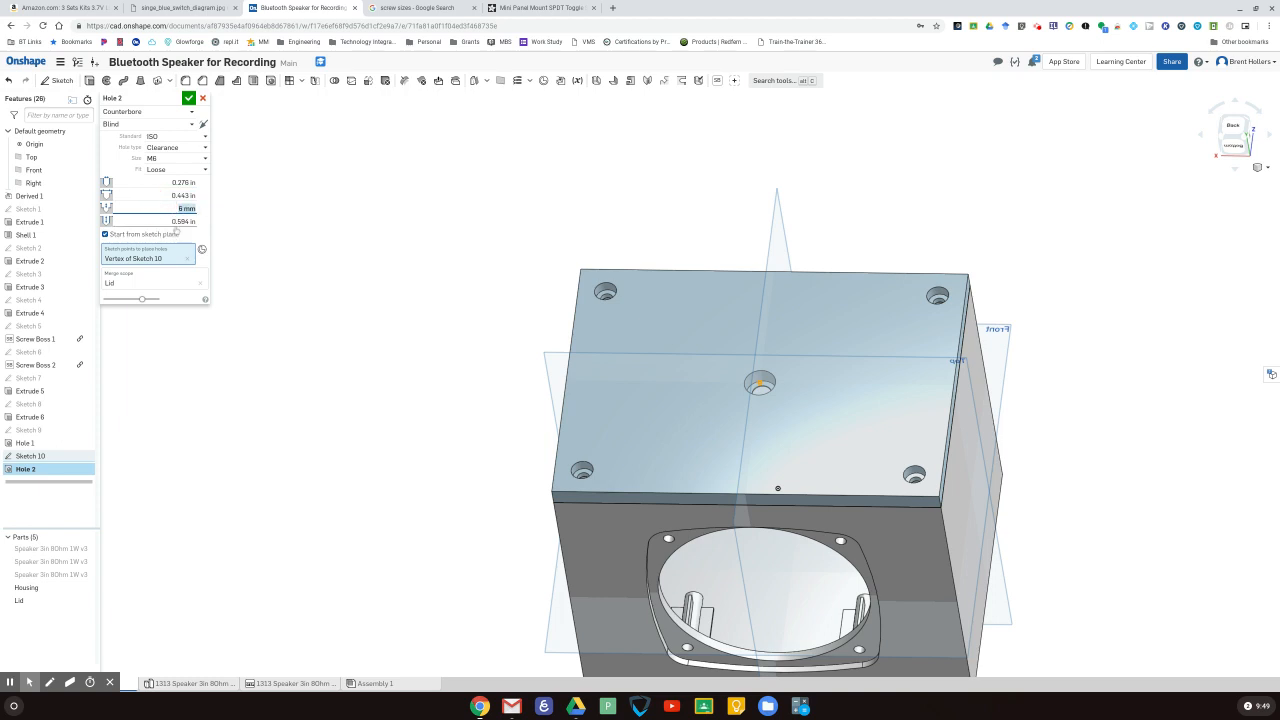
pyautogui.click(176, 221)
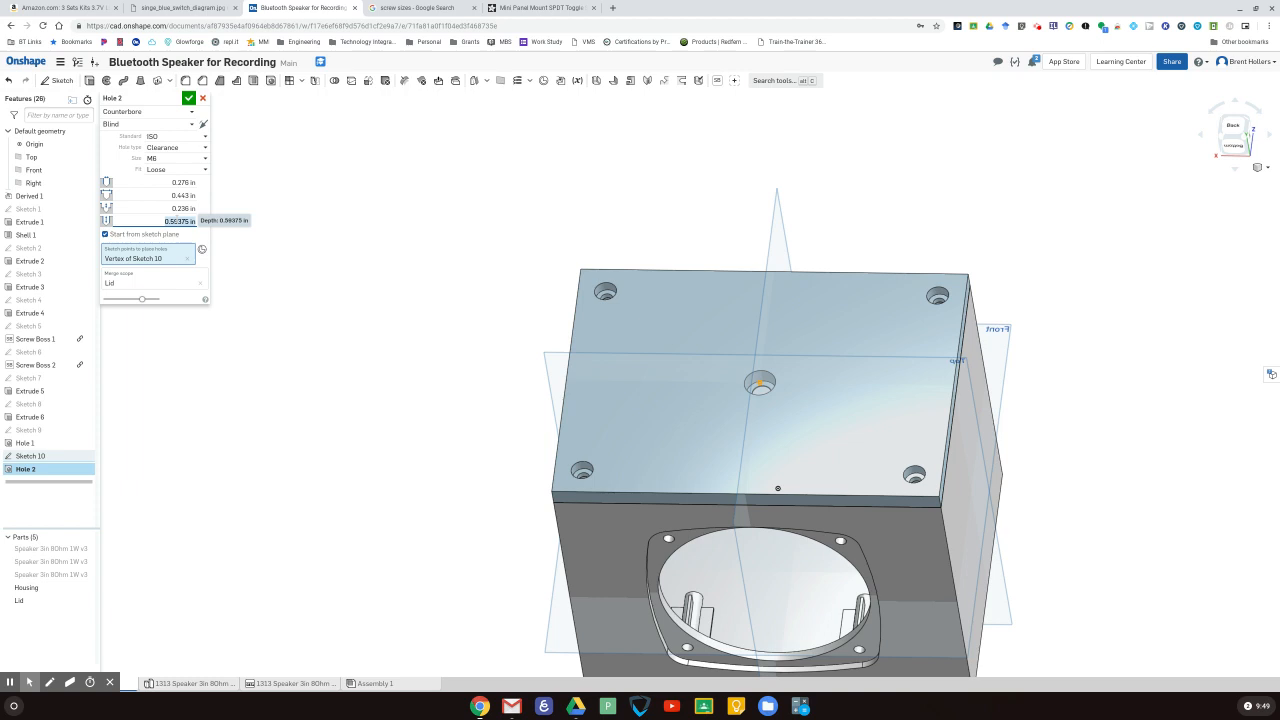
pyautogui.write('0.25 in')
pyautogui.click(278, 262)
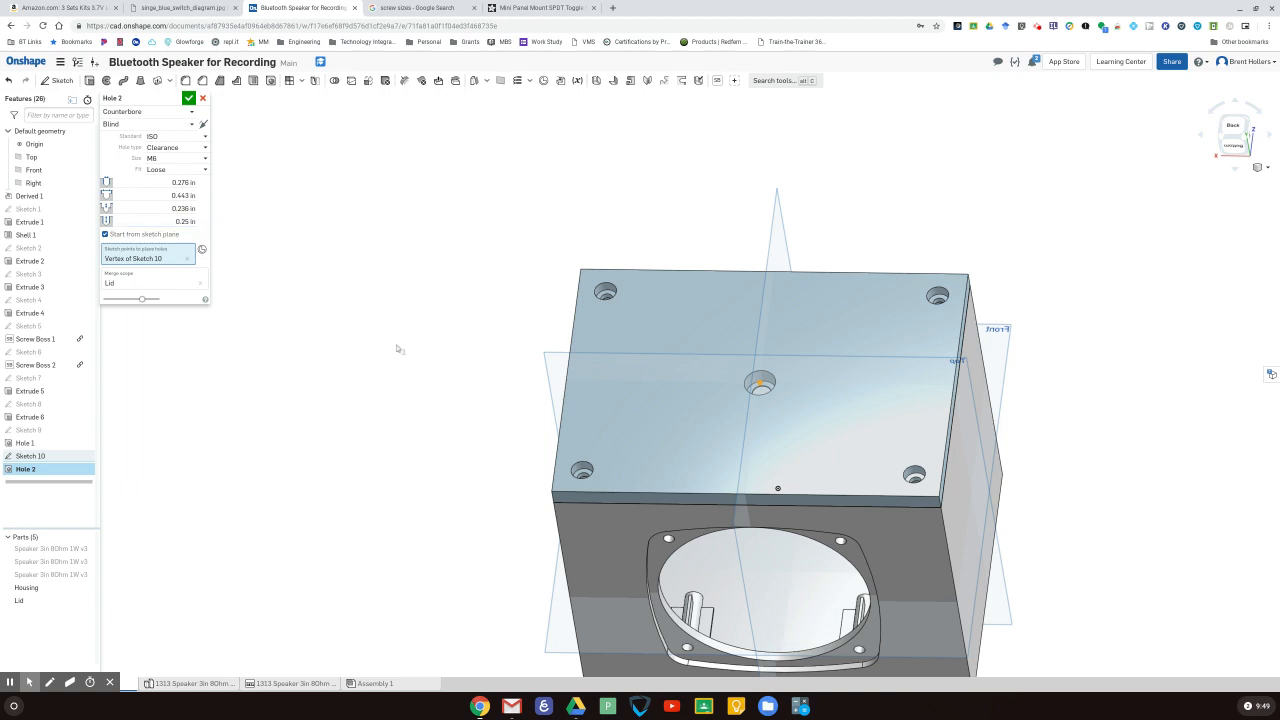
# - Set the centre hole's counterbore depth to 0.1 in
pyautogui.moveTo(397, 348); pyautogui.dragTo(400, 428, button='right')
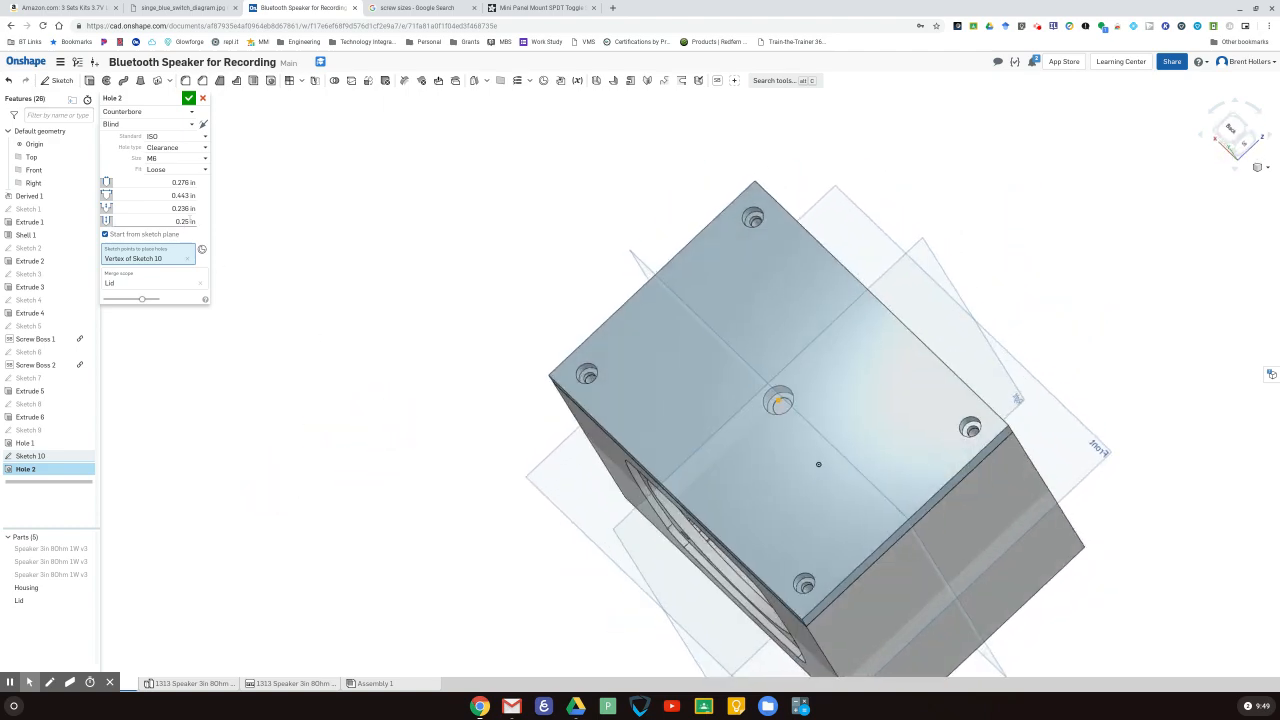
pyautogui.click(187, 208)
pyautogui.write('1')
pyautogui.press('Return')
pyautogui.click(343, 230)
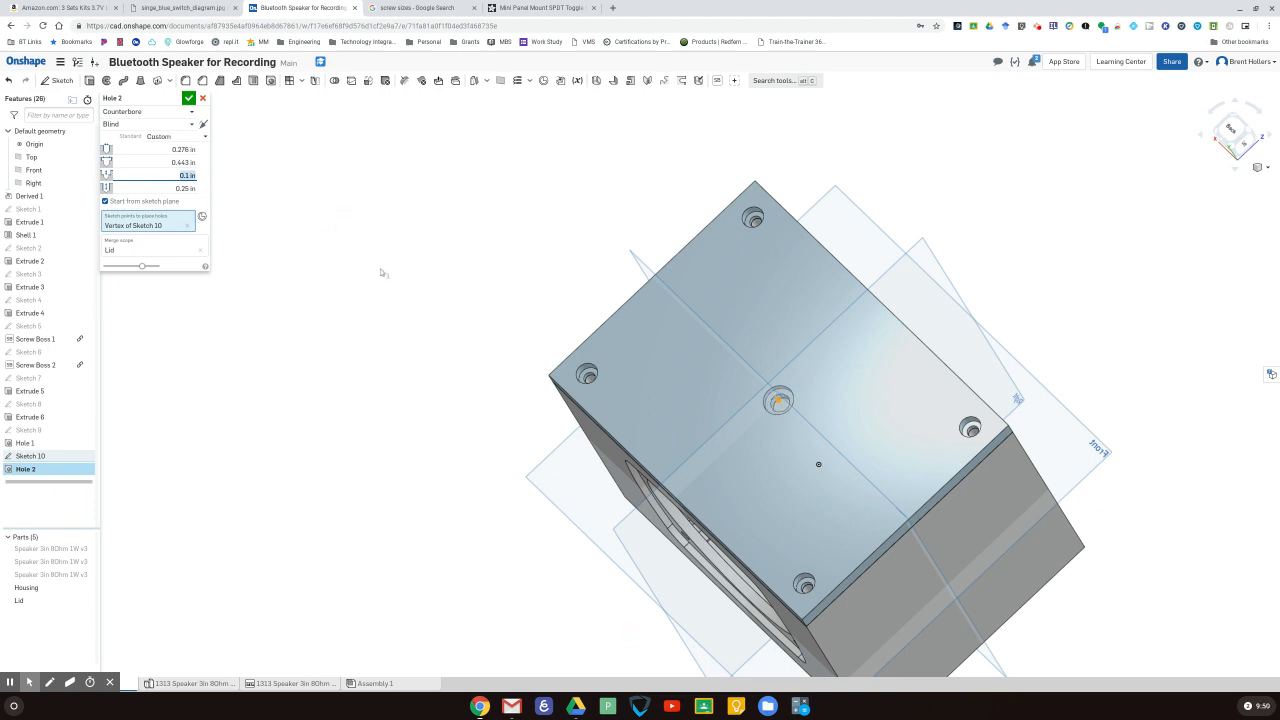
pyautogui.moveTo(380, 268)
pyautogui.mouseDown(button='right')
pyautogui.moveTo(409, 220)
pyautogui.moveTo(389, 237)
pyautogui.mouseUp(button='right')
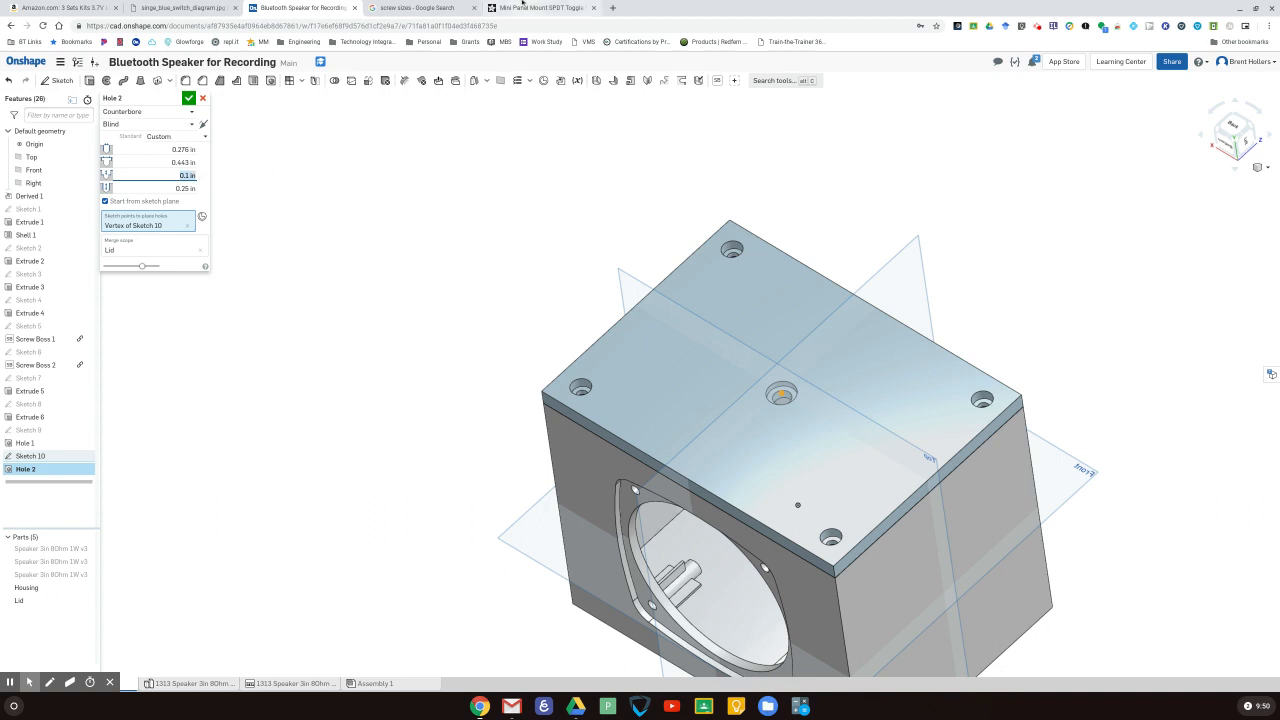
# - Check the toggle switch outline and mounting dimensions in the Adafruit switch diagram, and return to the Onshape model
pyautogui.click(540, 7)
pyautogui.click(196, 7)
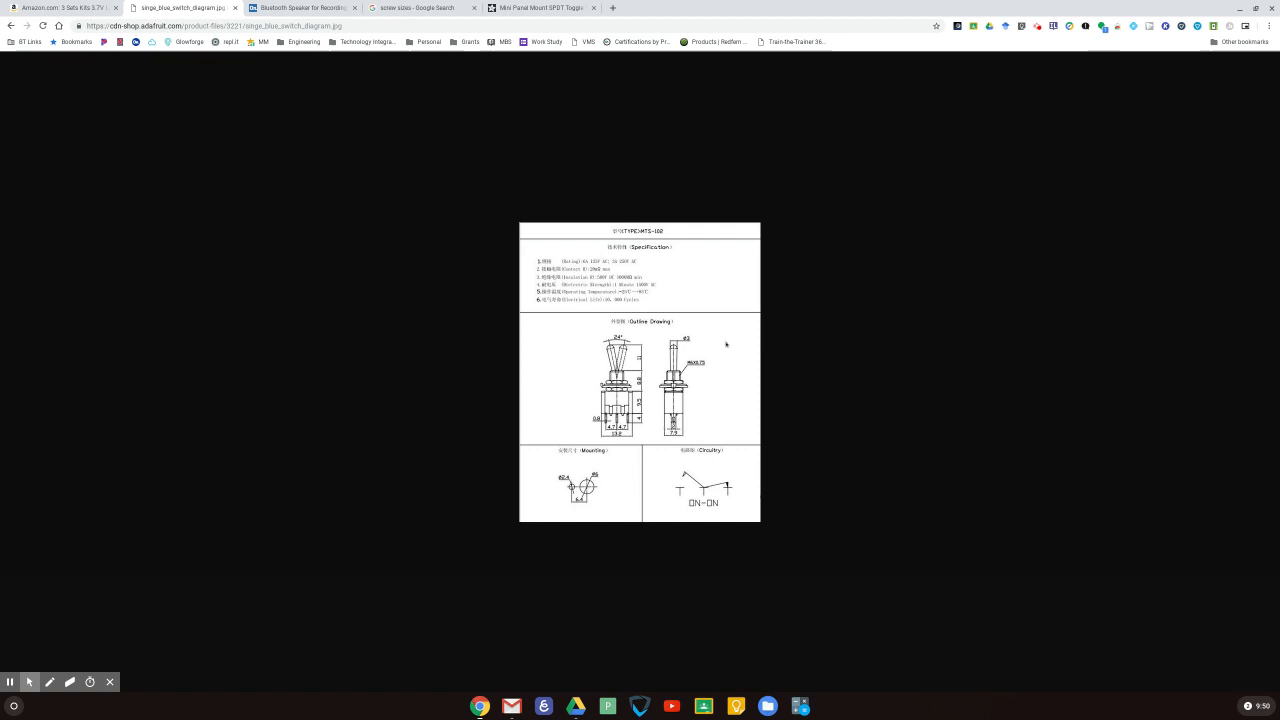
pyautogui.click(292, 7)
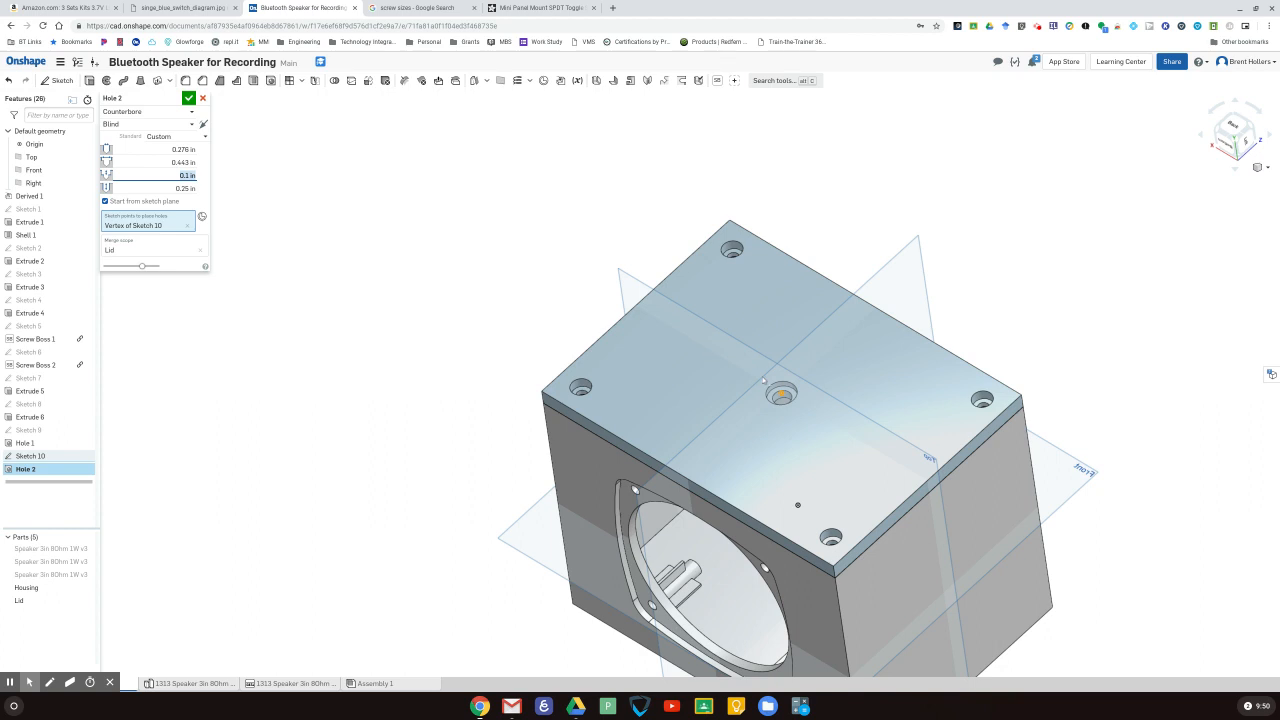
# - Try a counterbore depth of 8 mm for the lid's centre hole
pyautogui.click(185, 175)
pyautogui.doubleClick(185, 175)
pyautogui.press('BackSpace')
pyautogui.write('8 mm')
pyautogui.press('Return')
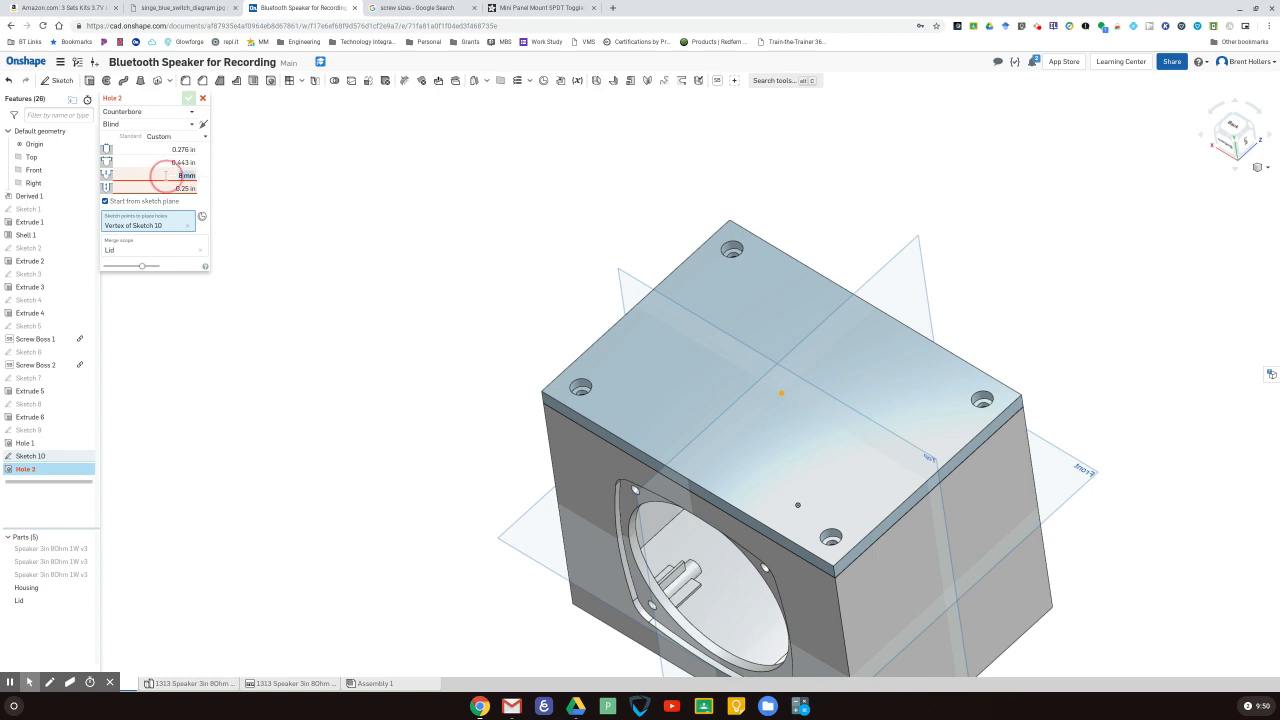
# - Restore the counterbore depth to 0.1 in and accept the hole feature
pyautogui.write('0.1')
pyautogui.press('Return')
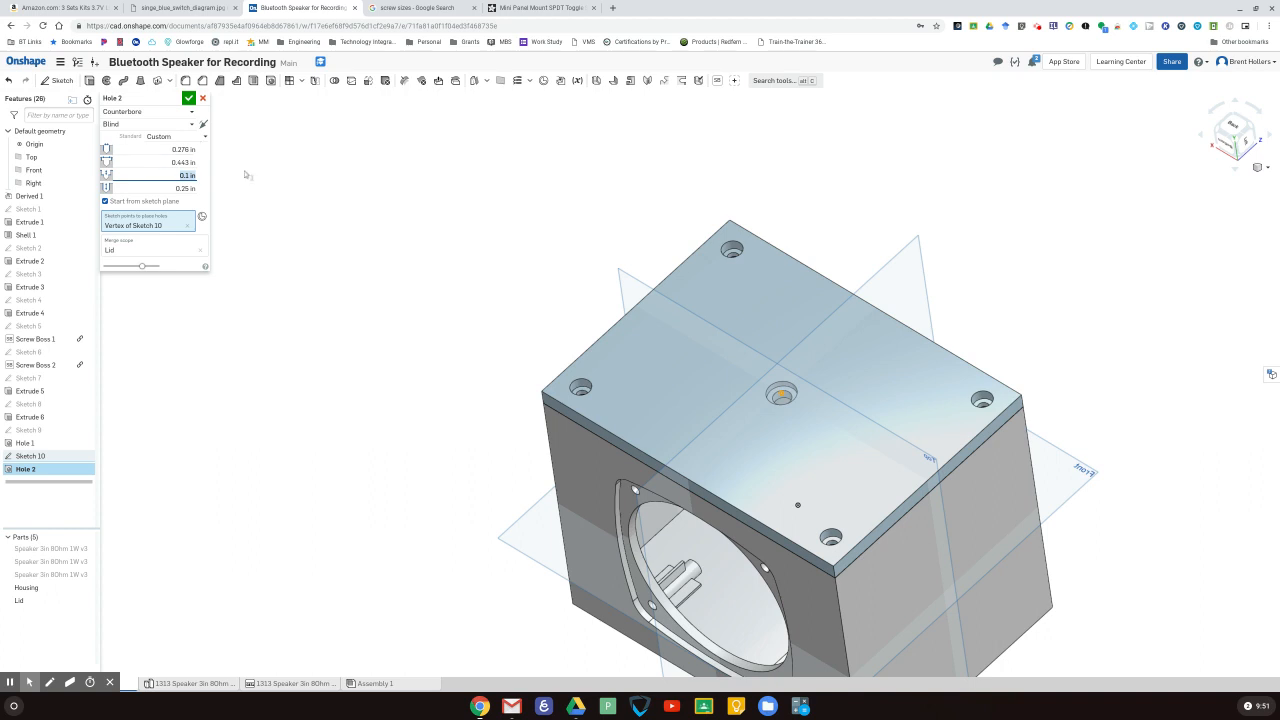
pyautogui.click(272, 185)
pyautogui.click(189, 98)
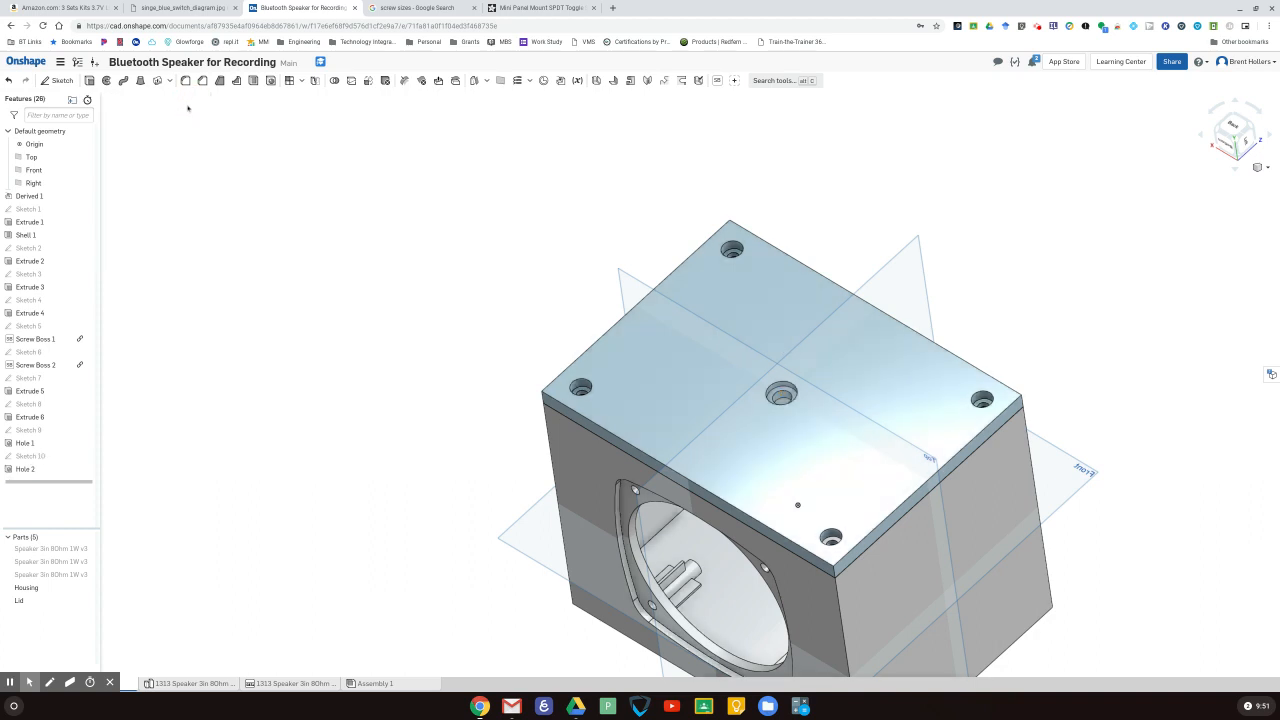
# - Examine the switch hole in the lid, and hide the Lid to view the housing interior
pyautogui.moveTo(371, 262); pyautogui.dragTo(417, 263, button='right')
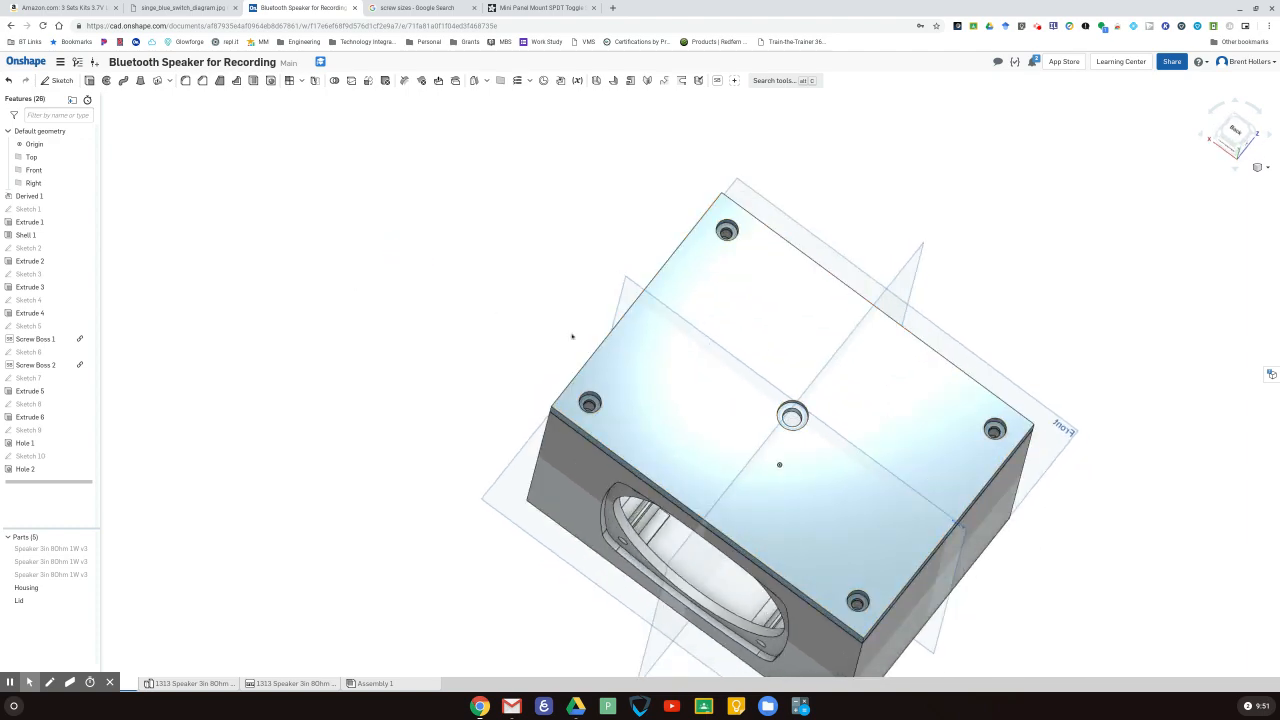
pyautogui.moveTo(571, 334); pyautogui.dragTo(311, 246, button='right')
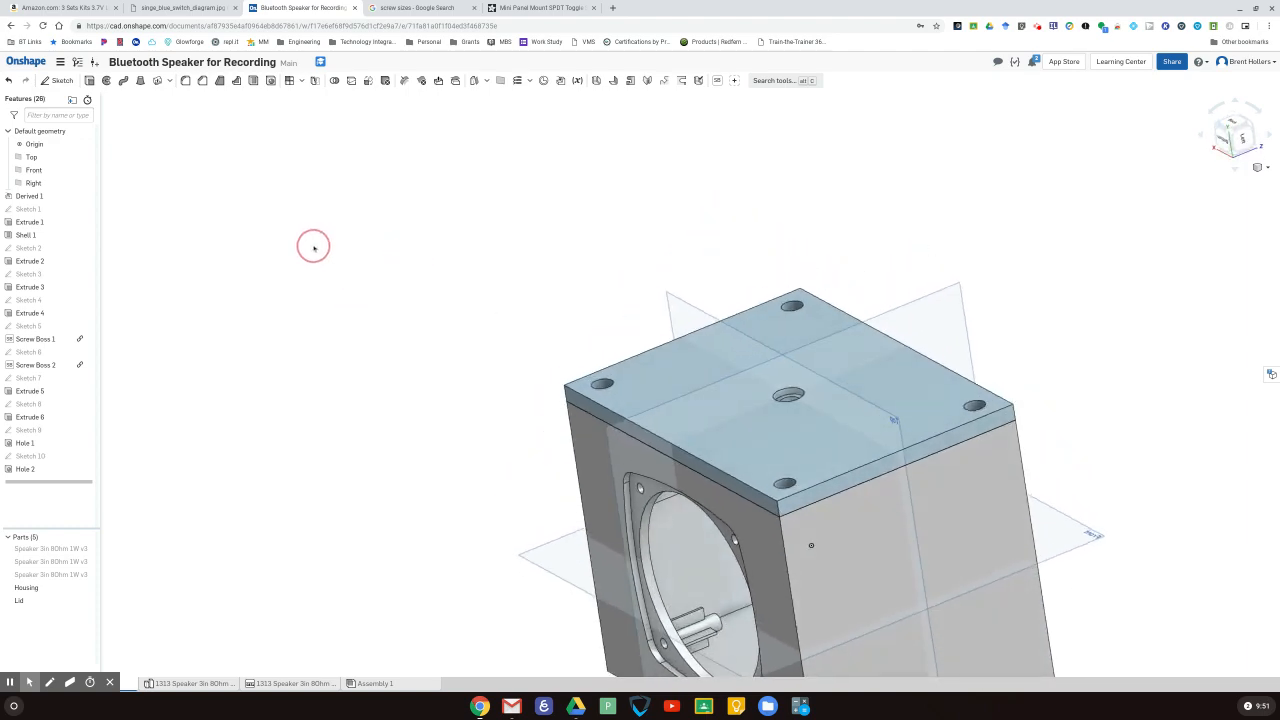
pyautogui.moveTo(551, 289); pyautogui.dragTo(566, 309, button='right')
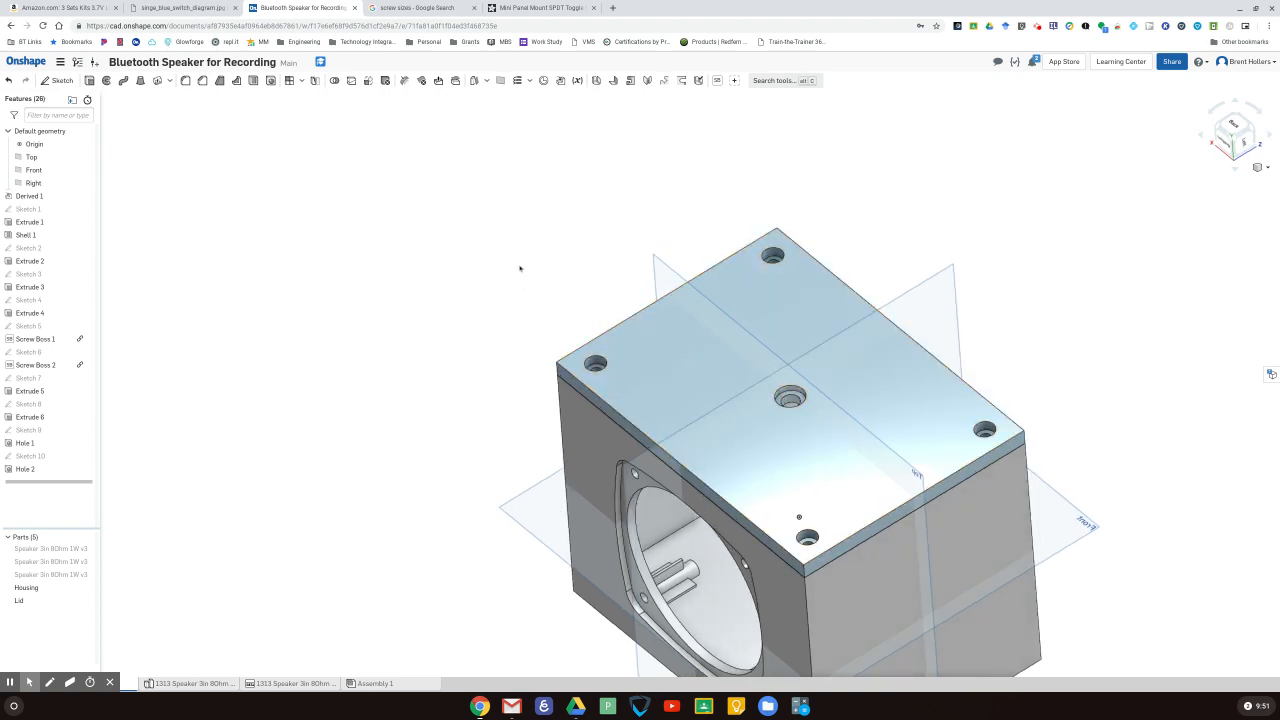
pyautogui.moveTo(519, 268); pyautogui.dragTo(505, 298, button='right')
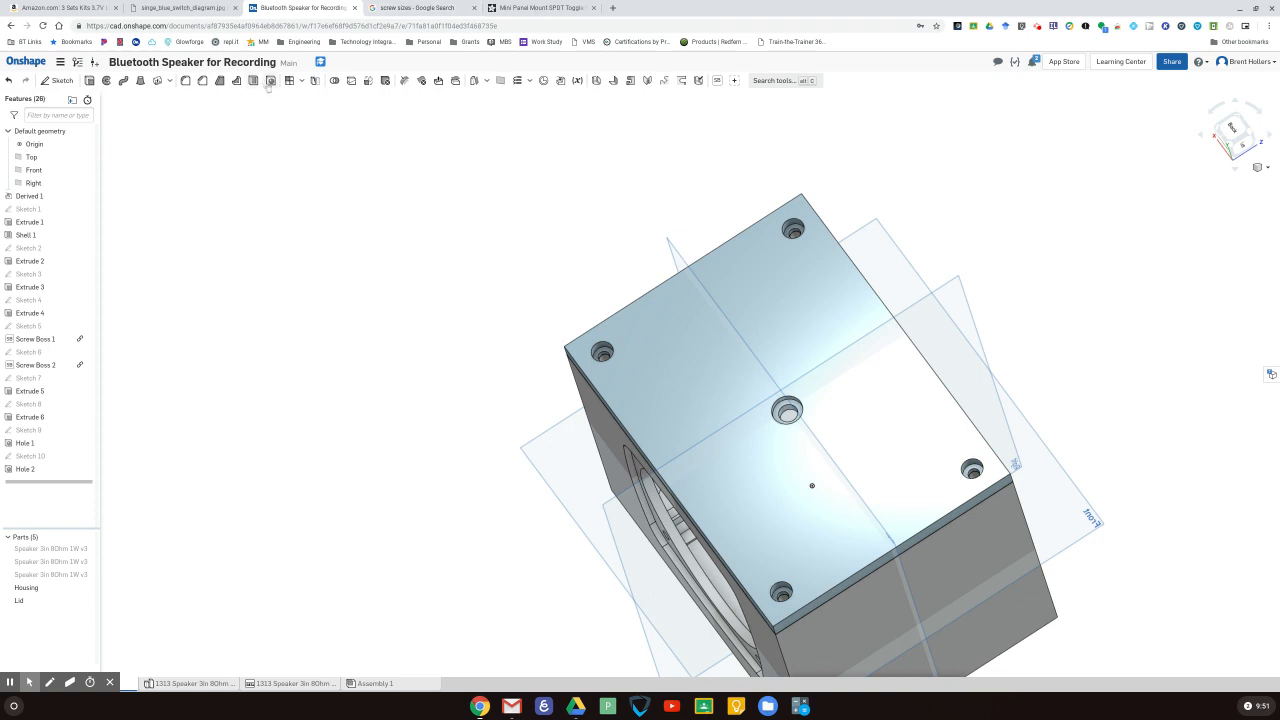
pyautogui.click(88, 601)
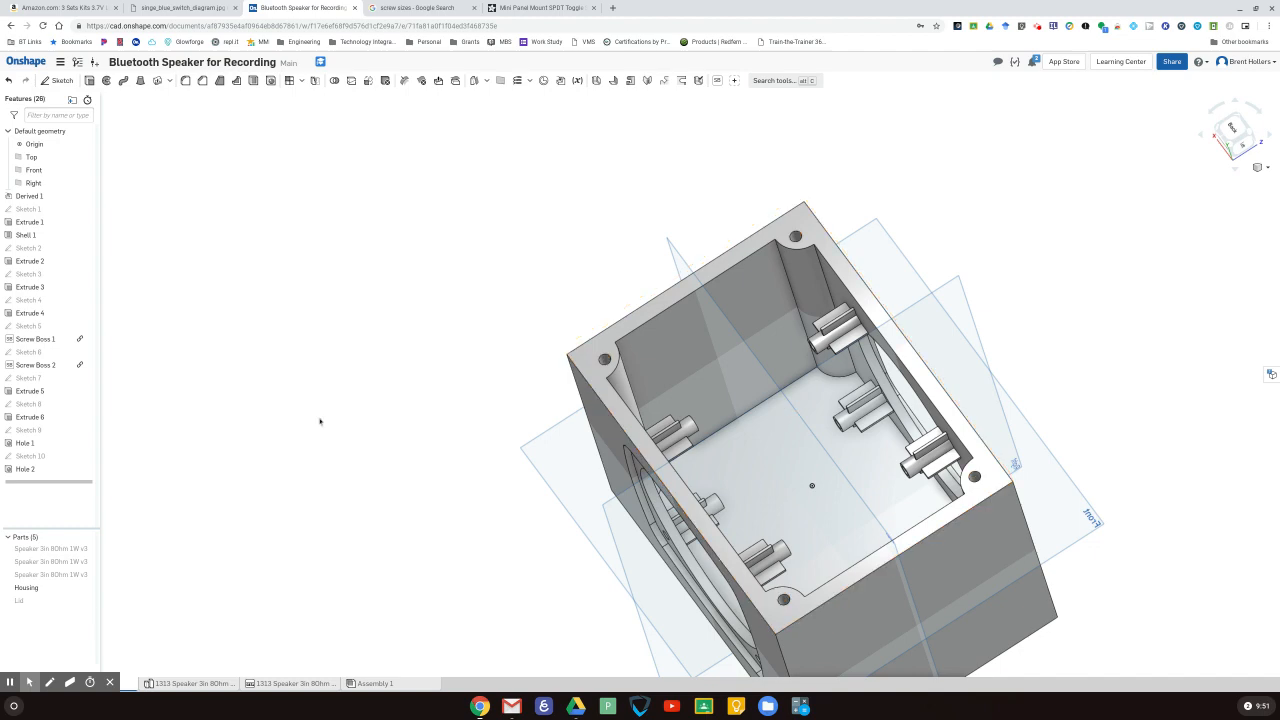
pyautogui.moveTo(320, 421); pyautogui.dragTo(352, 444, button='right')
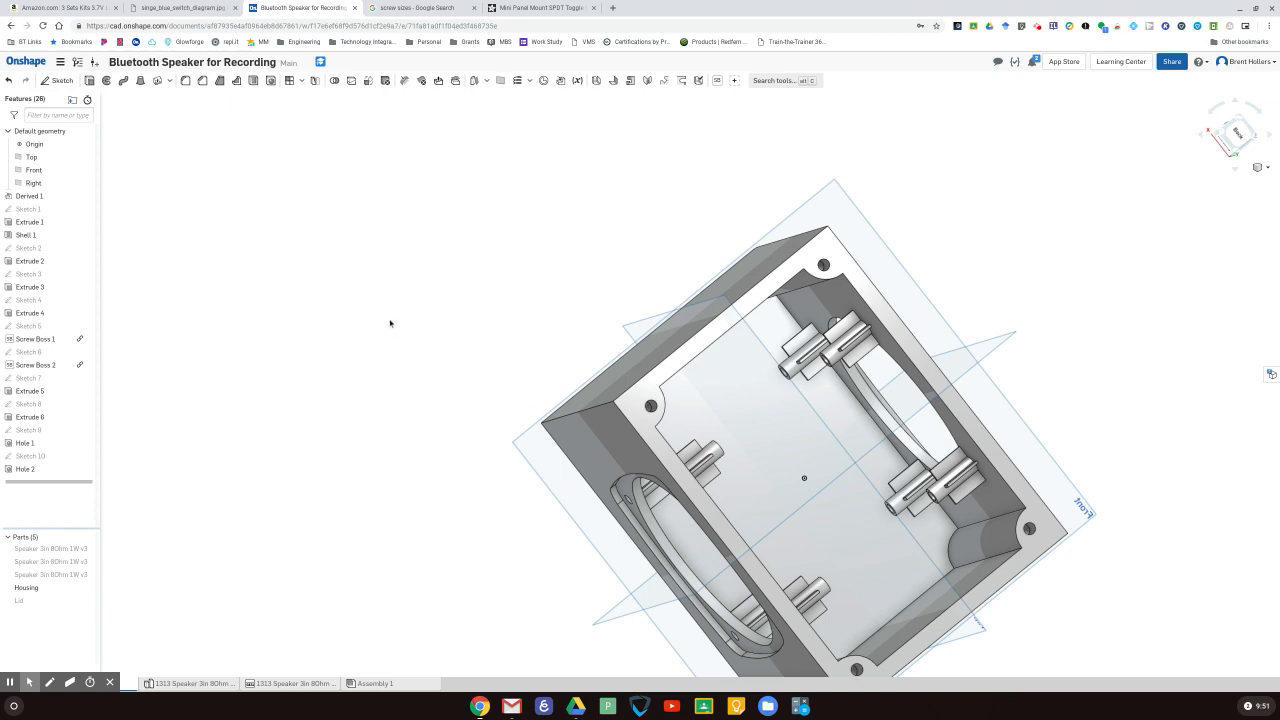
pyautogui.moveTo(390, 323); pyautogui.dragTo(374, 297, button='right')
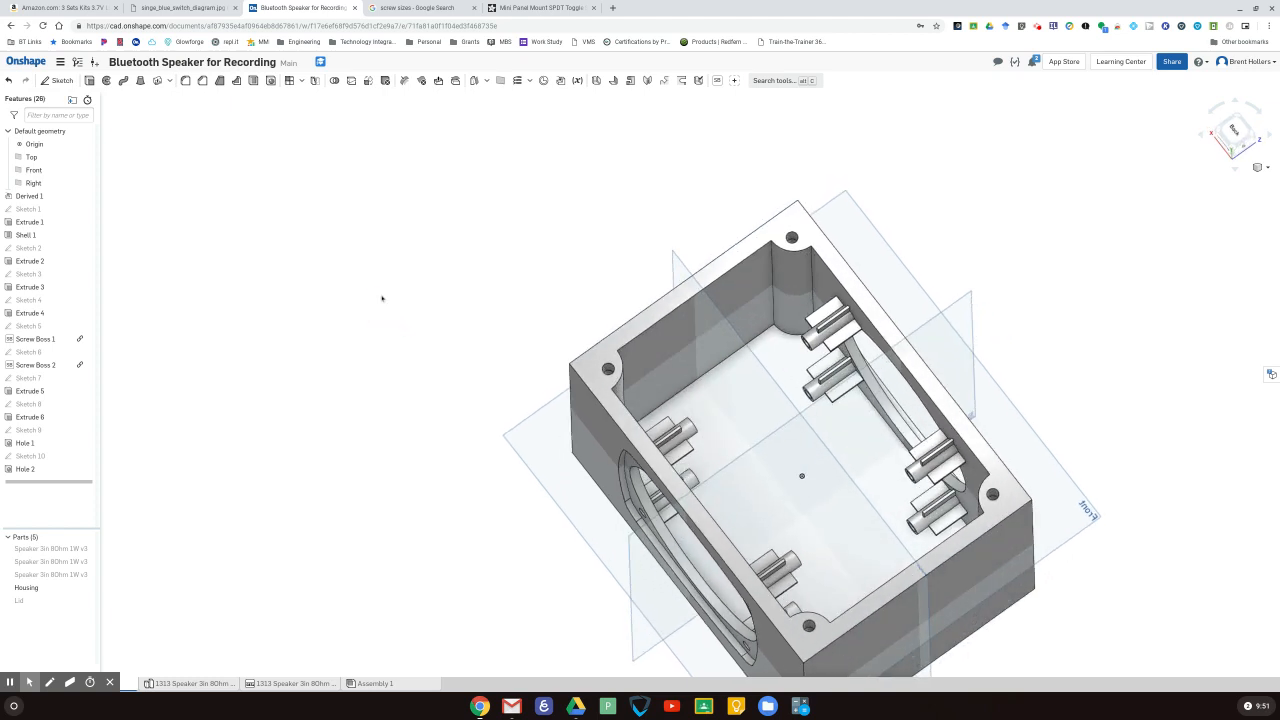
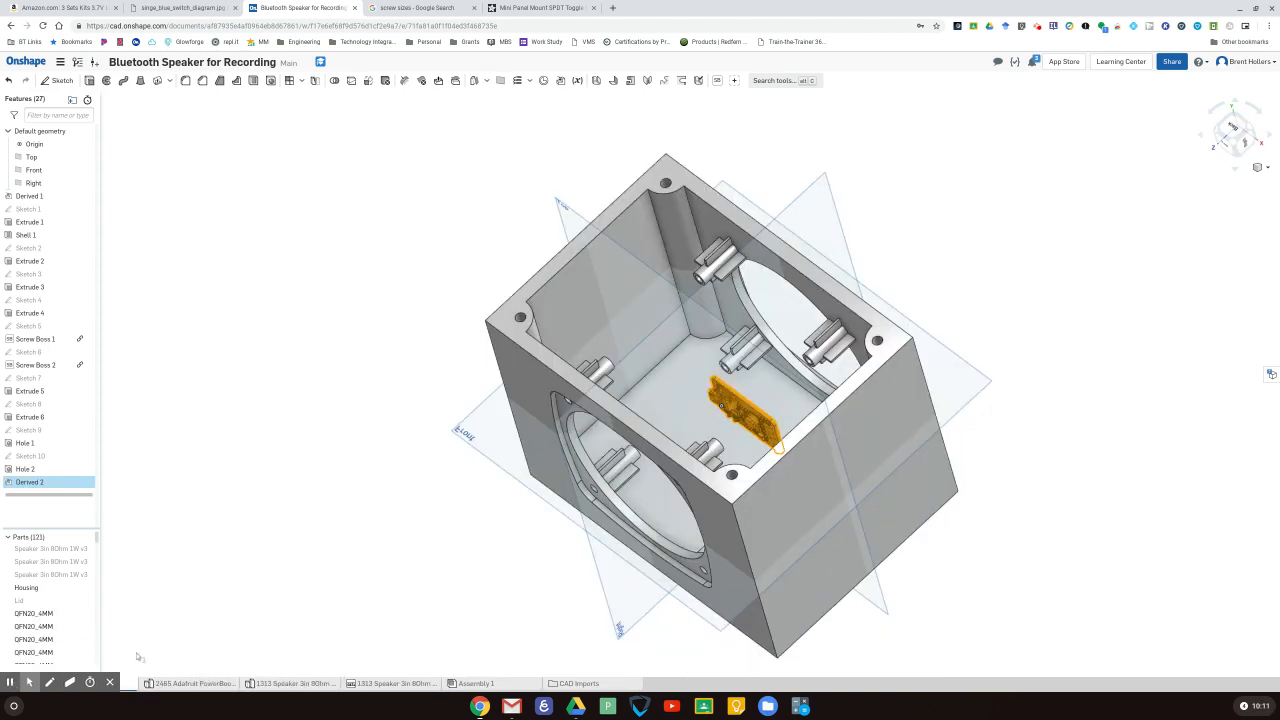
pyautogui.click(110, 682)
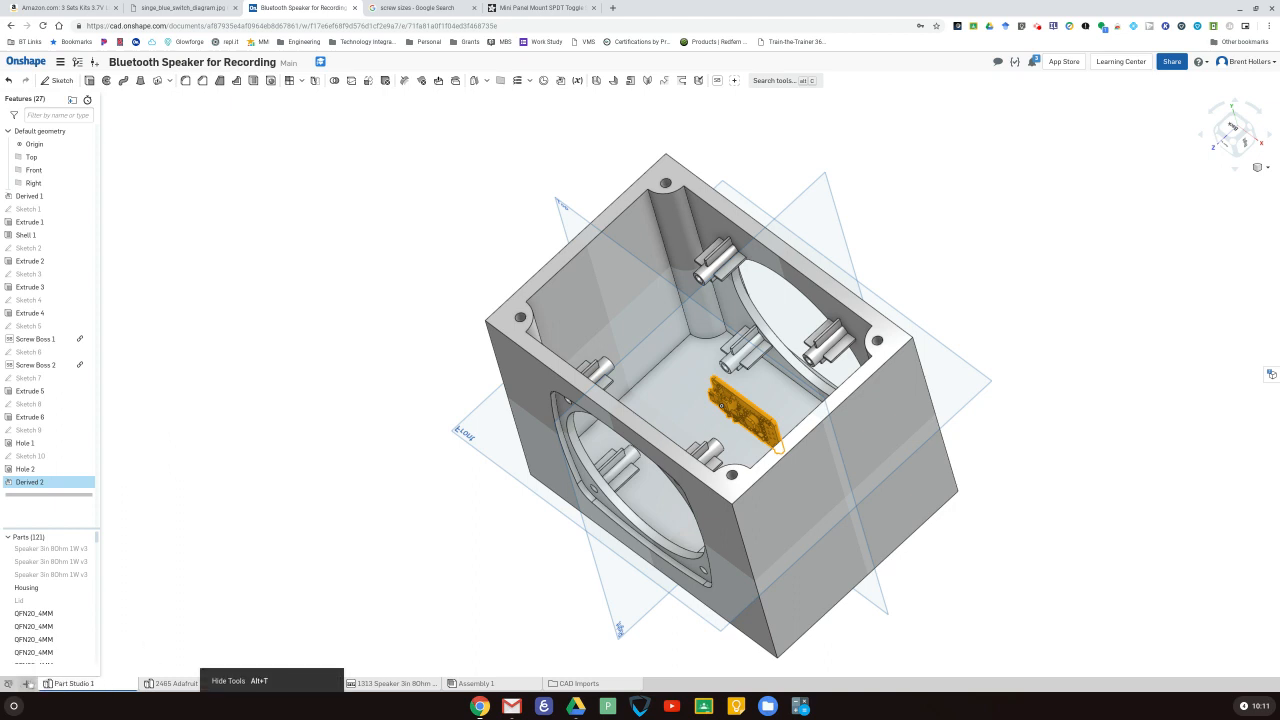
pyautogui.click(26, 683)
pyautogui.click(334, 489)
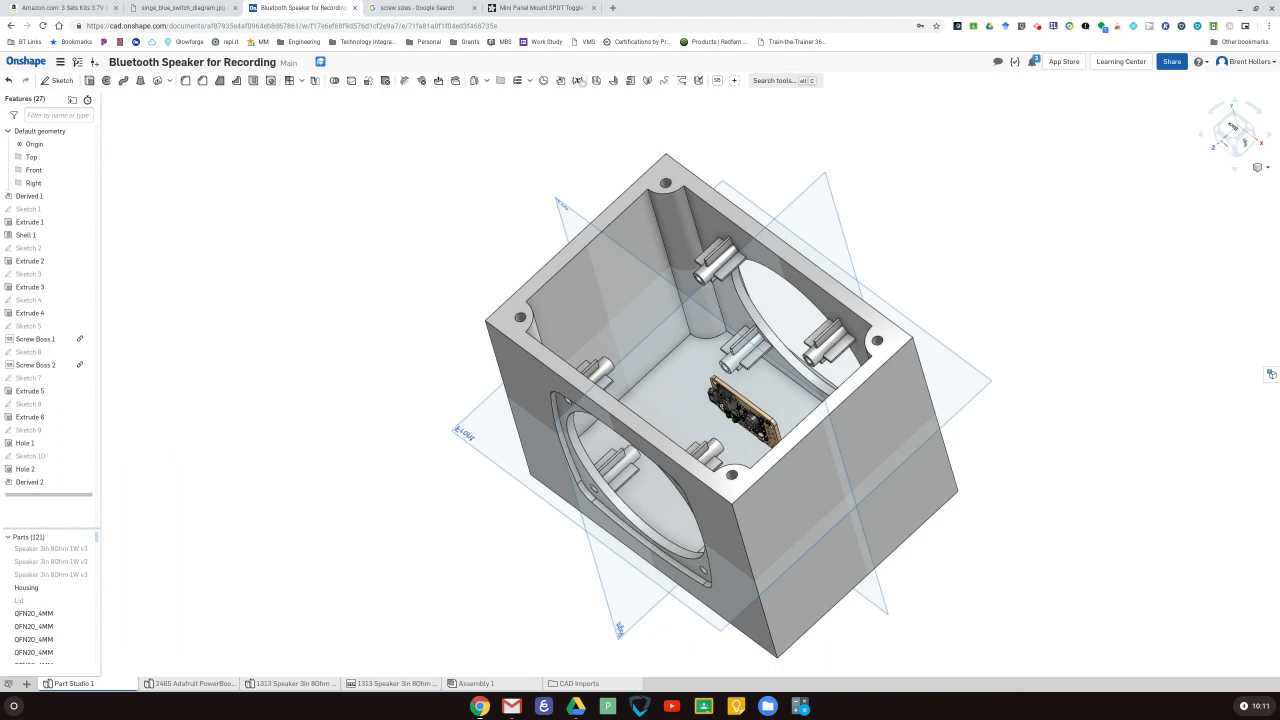
pyautogui.click(561, 81)
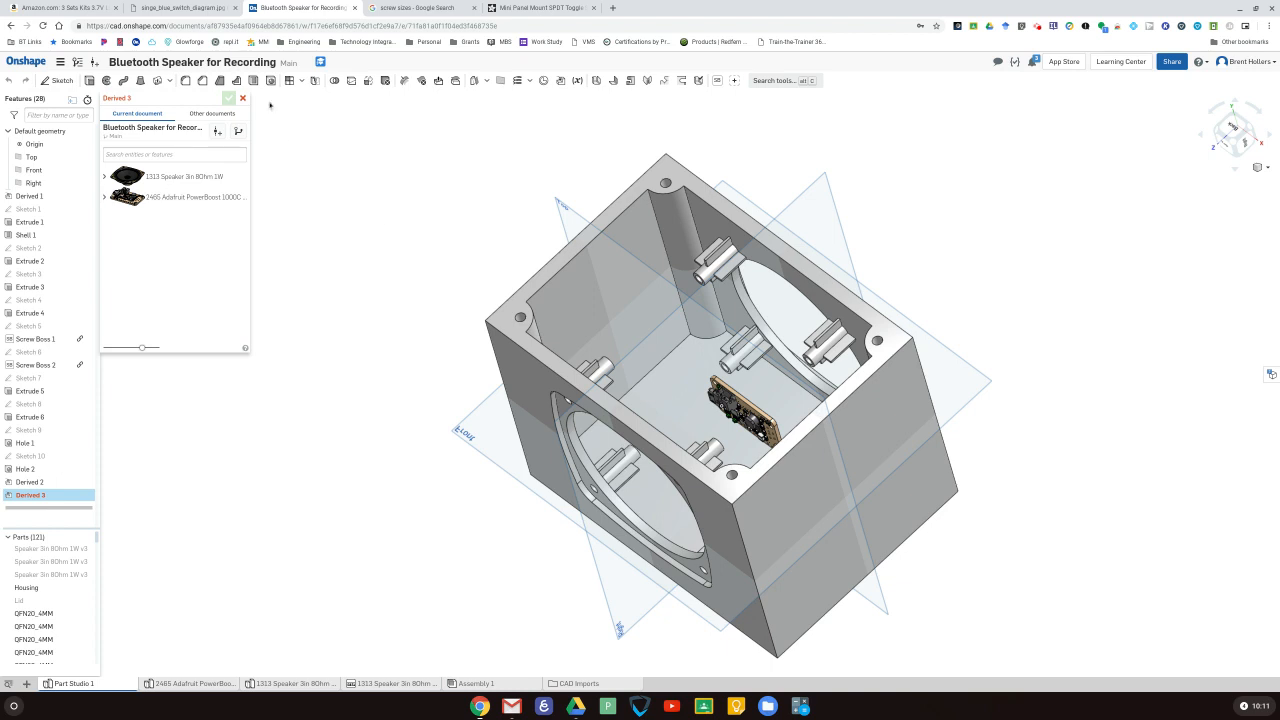
pyautogui.click(242, 98)
# - Unite all the derived PowerBoost parts, from the first QFN20_4MM to Board, into one part with a Boolean union
pyautogui.moveTo(414, 349)
pyautogui.mouseDown(button='right')
pyautogui.moveTo(429, 323)
pyautogui.moveTo(420, 337)
pyautogui.mouseUp(button='right')
pyautogui.scroll(-1, 60, 590)
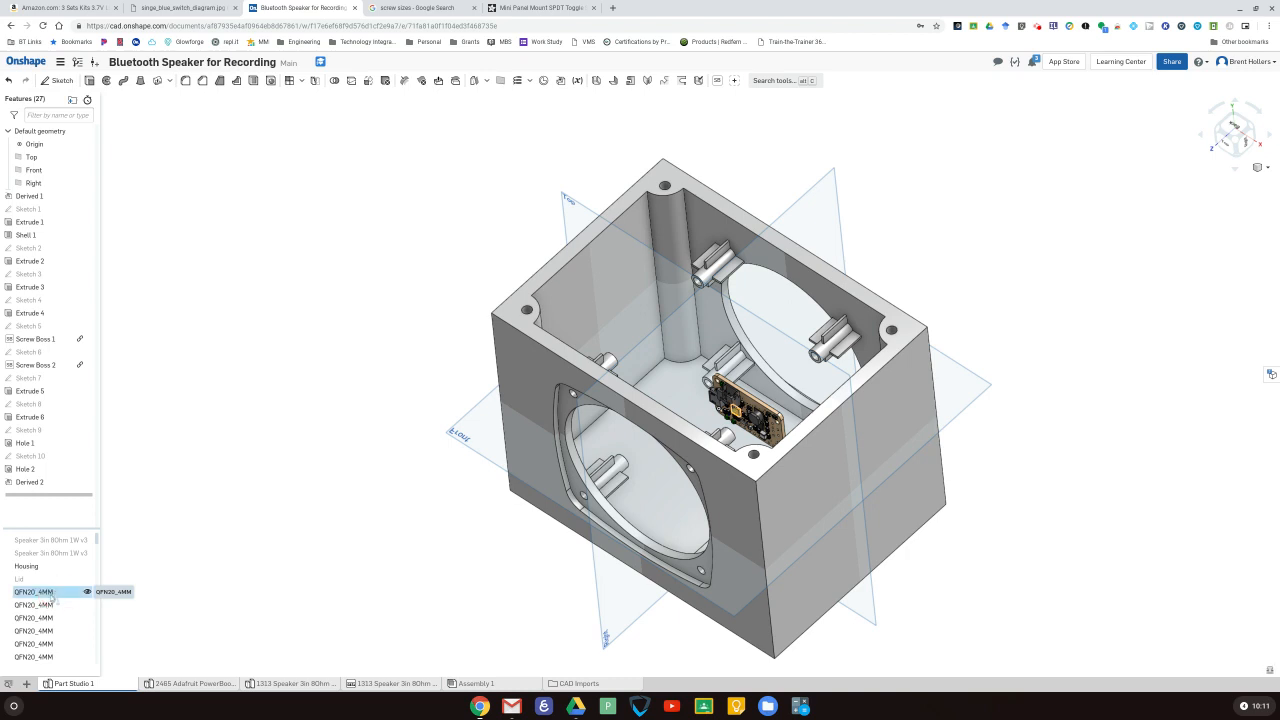
pyautogui.scroll(-5, 62, 593)
pyautogui.scroll(-10, 62, 600)
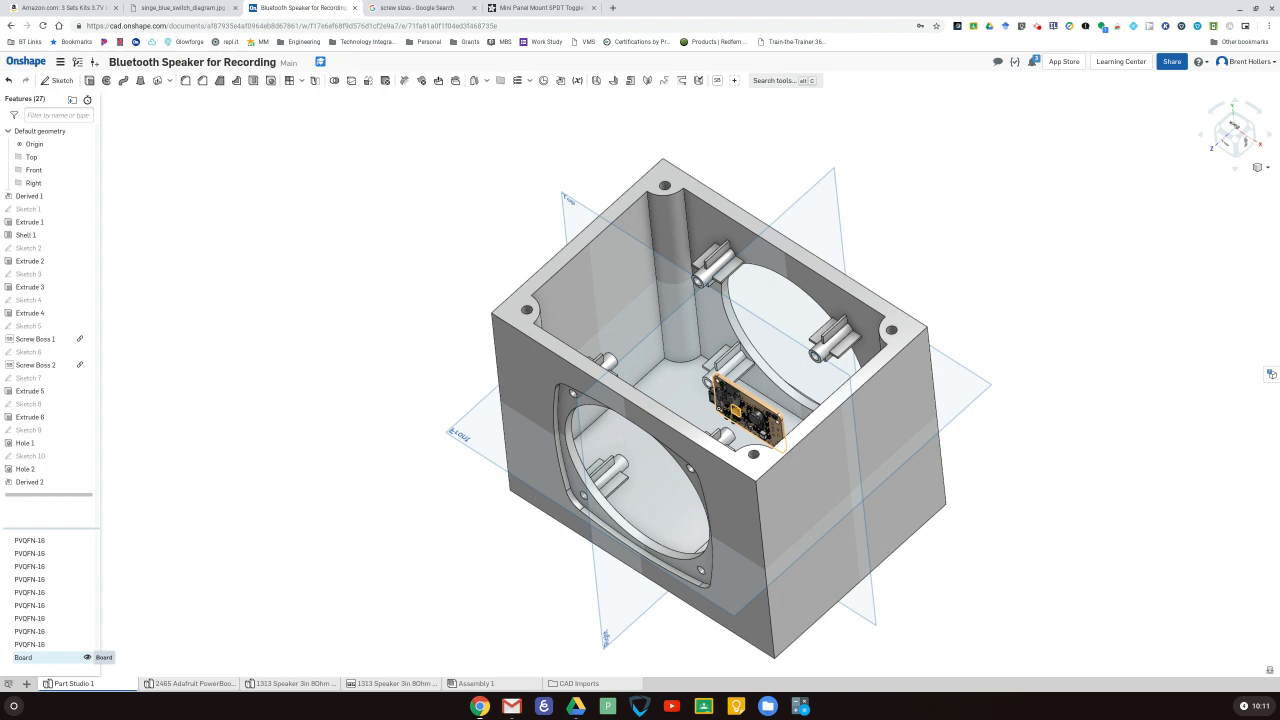
pyautogui.keyDown('shift'); pyautogui.click(44, 659); pyautogui.keyUp('shift')
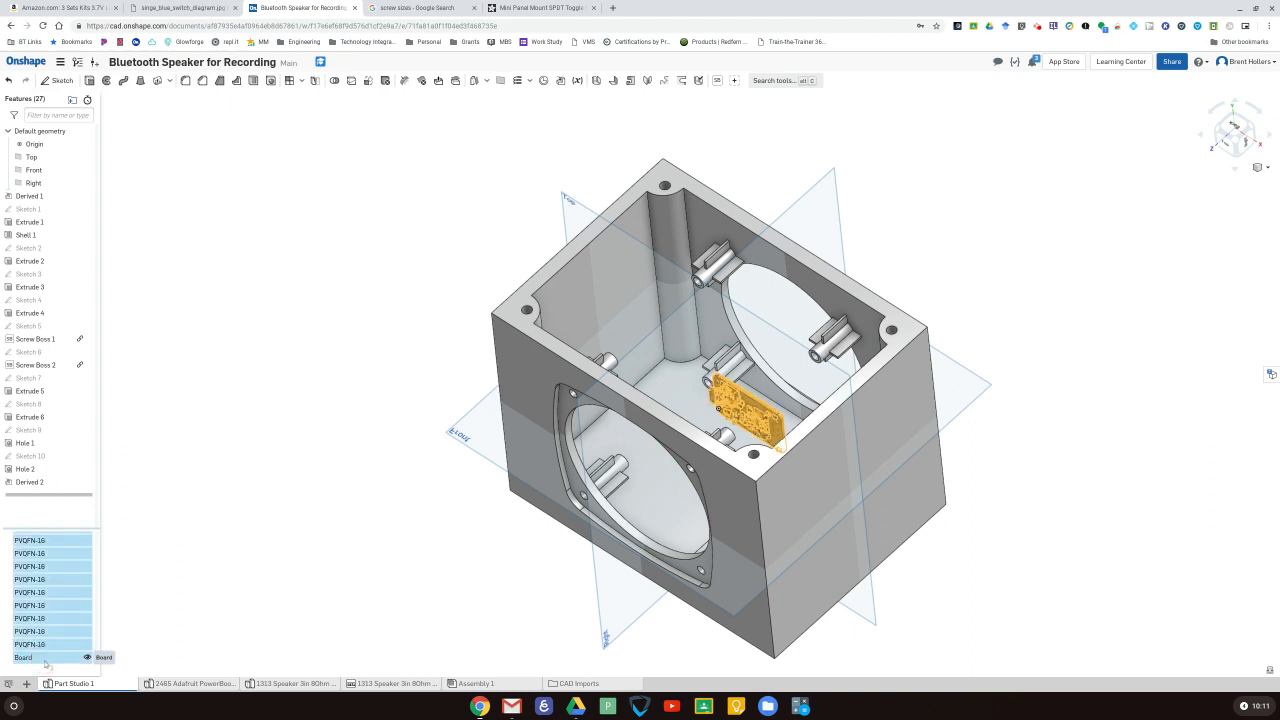
pyautogui.click(335, 80)
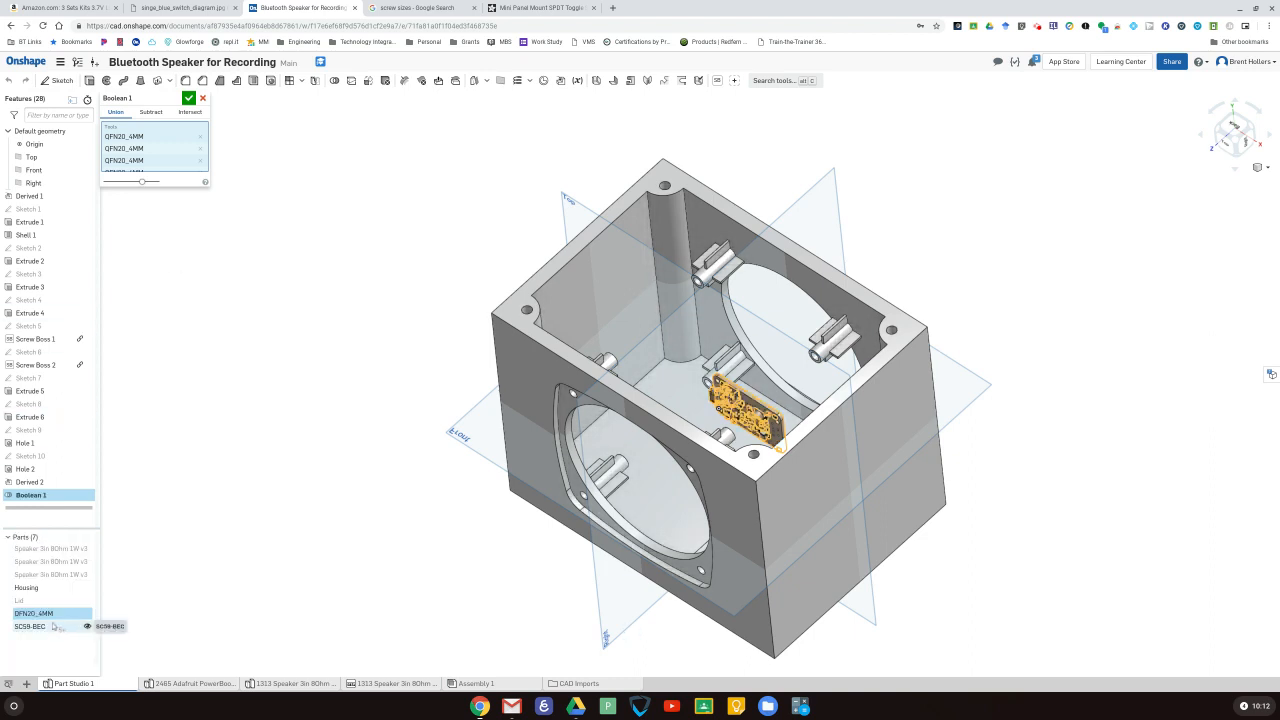
pyautogui.click(187, 99)
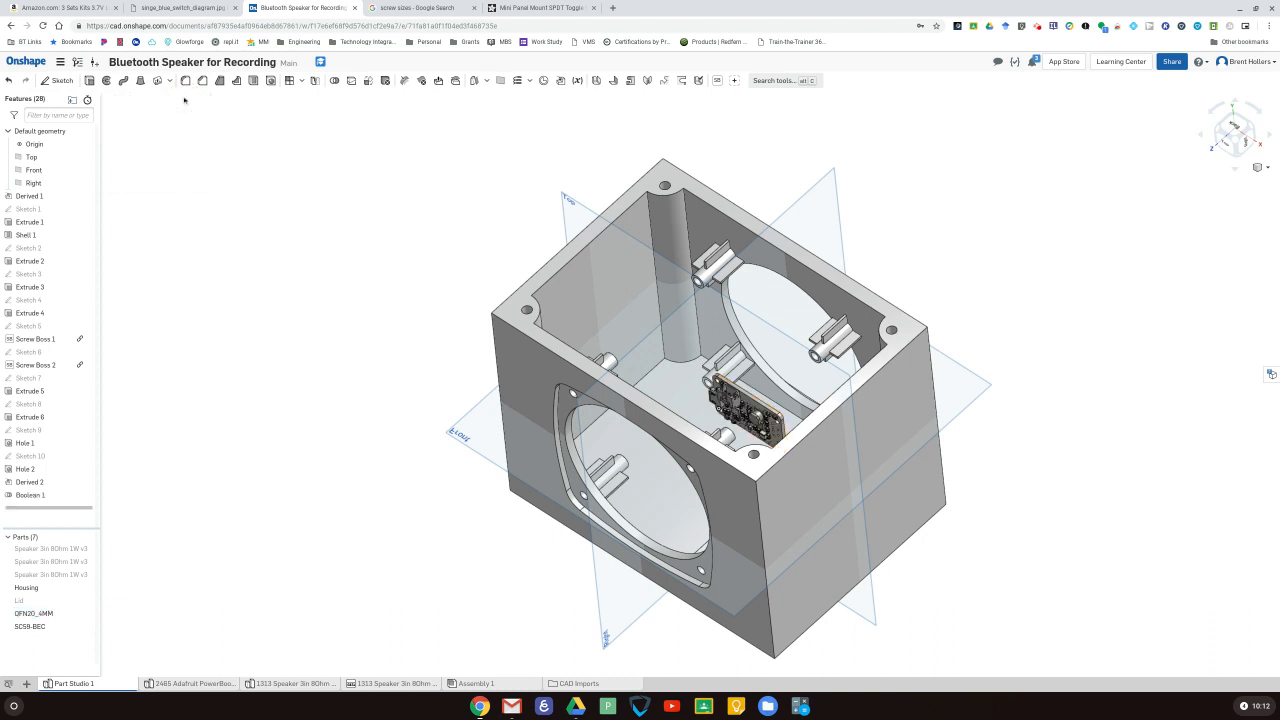
pyautogui.rightClick(56, 627)
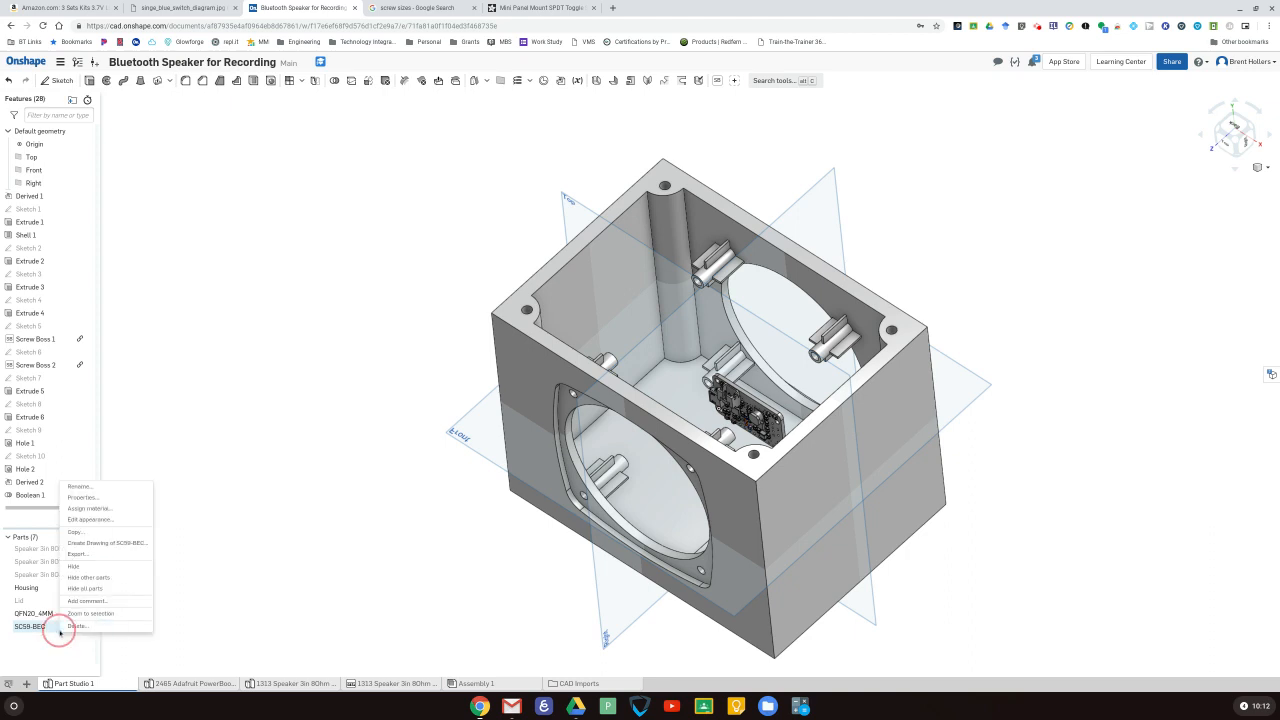
pyautogui.click(72, 626)
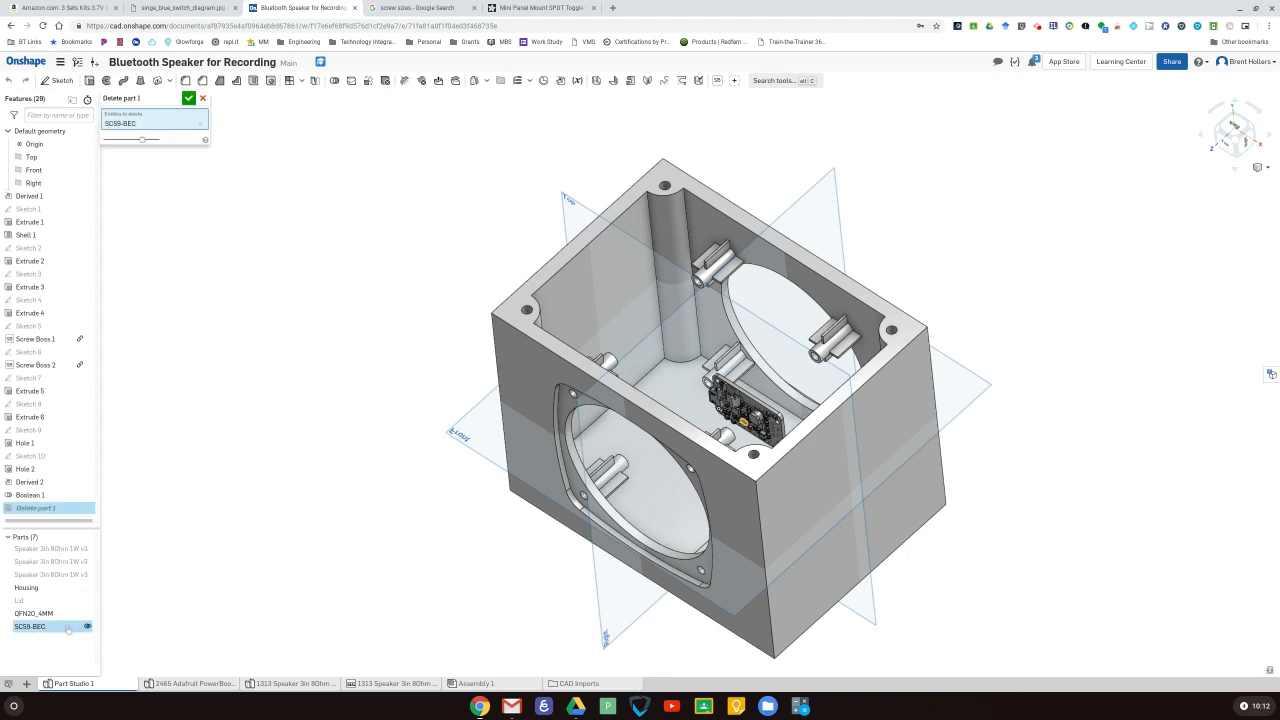
pyautogui.click(40, 614)
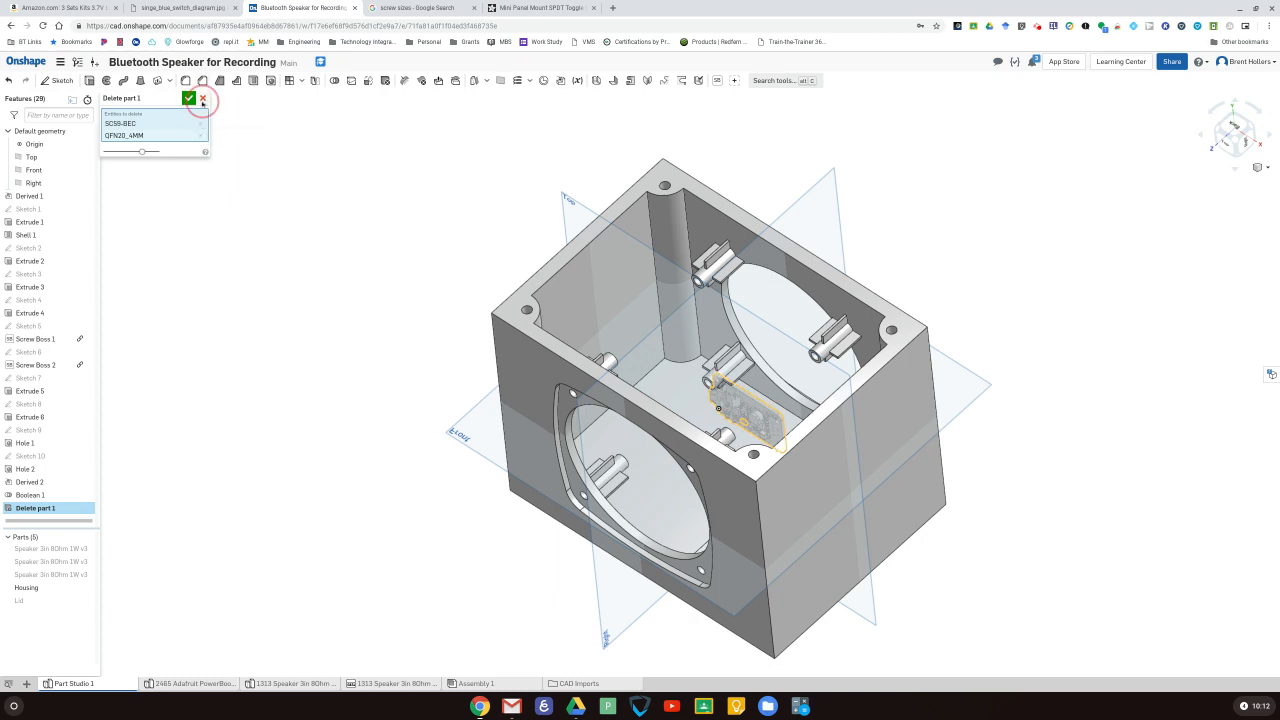
pyautogui.click(202, 98)
# - Delete the leftover SC59-BEC part from the studio
pyautogui.rightClick(32, 626)
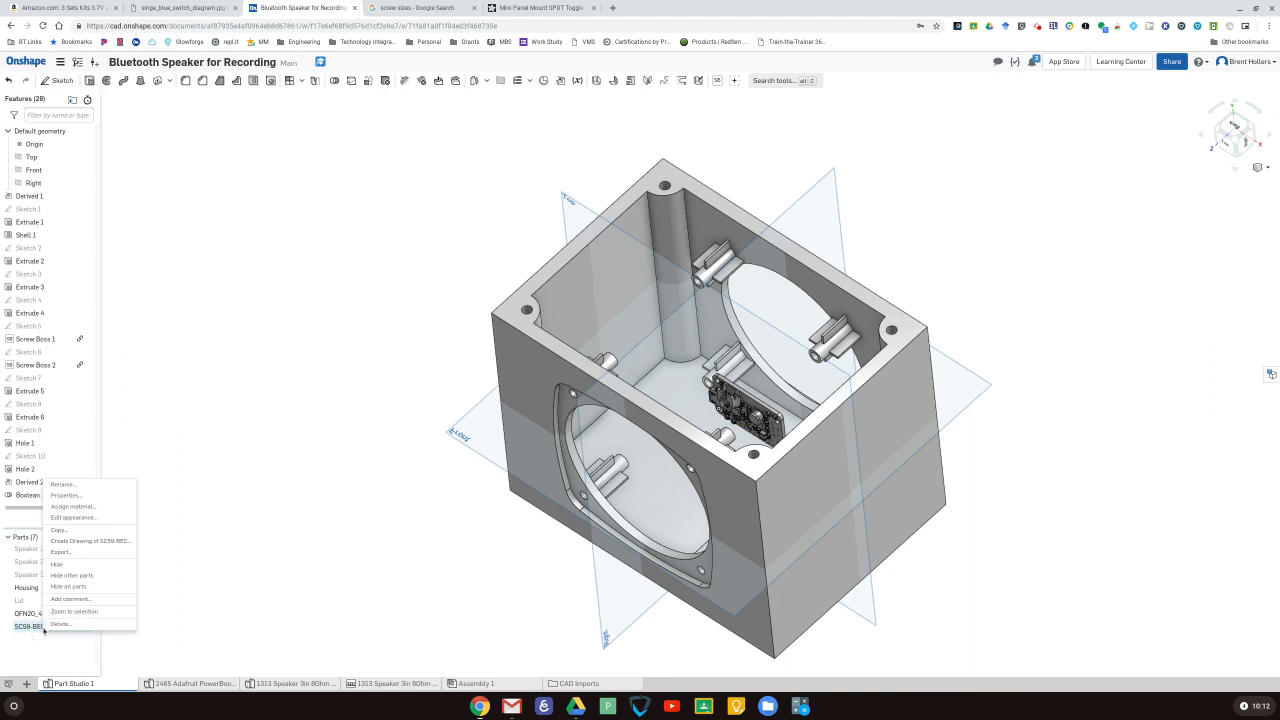
pyautogui.click(52, 632)
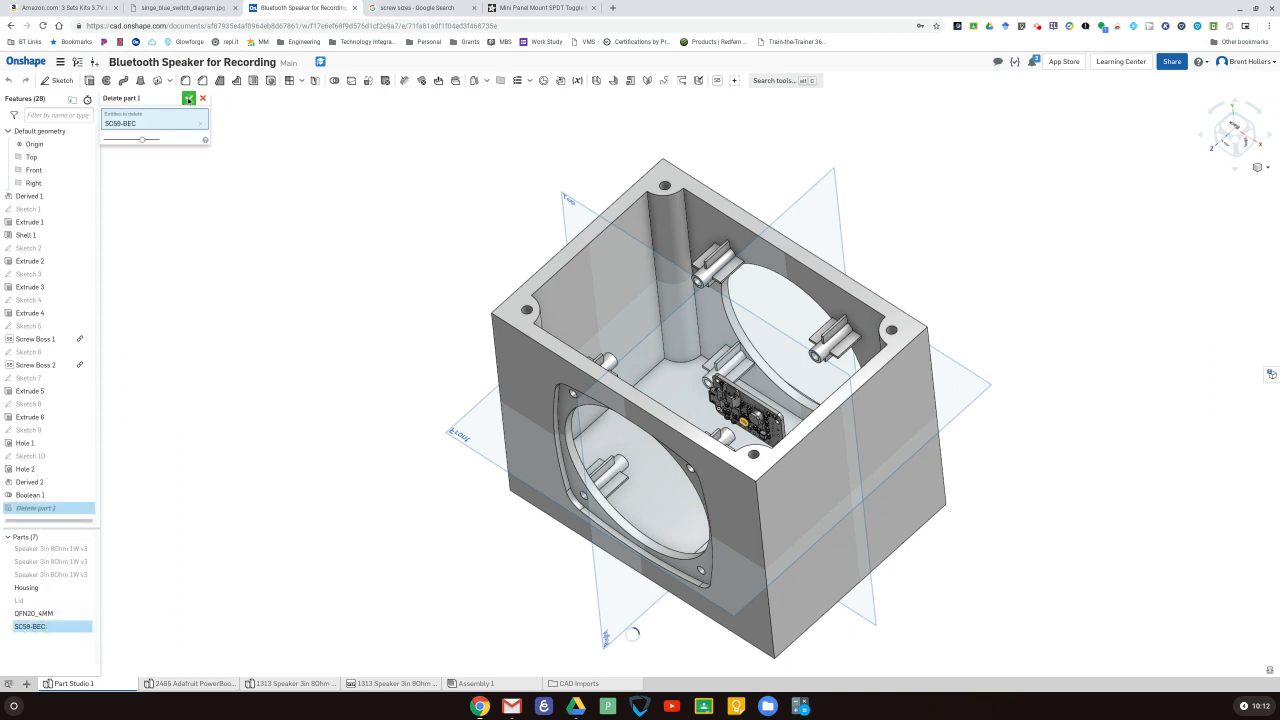
pyautogui.click(188, 98)
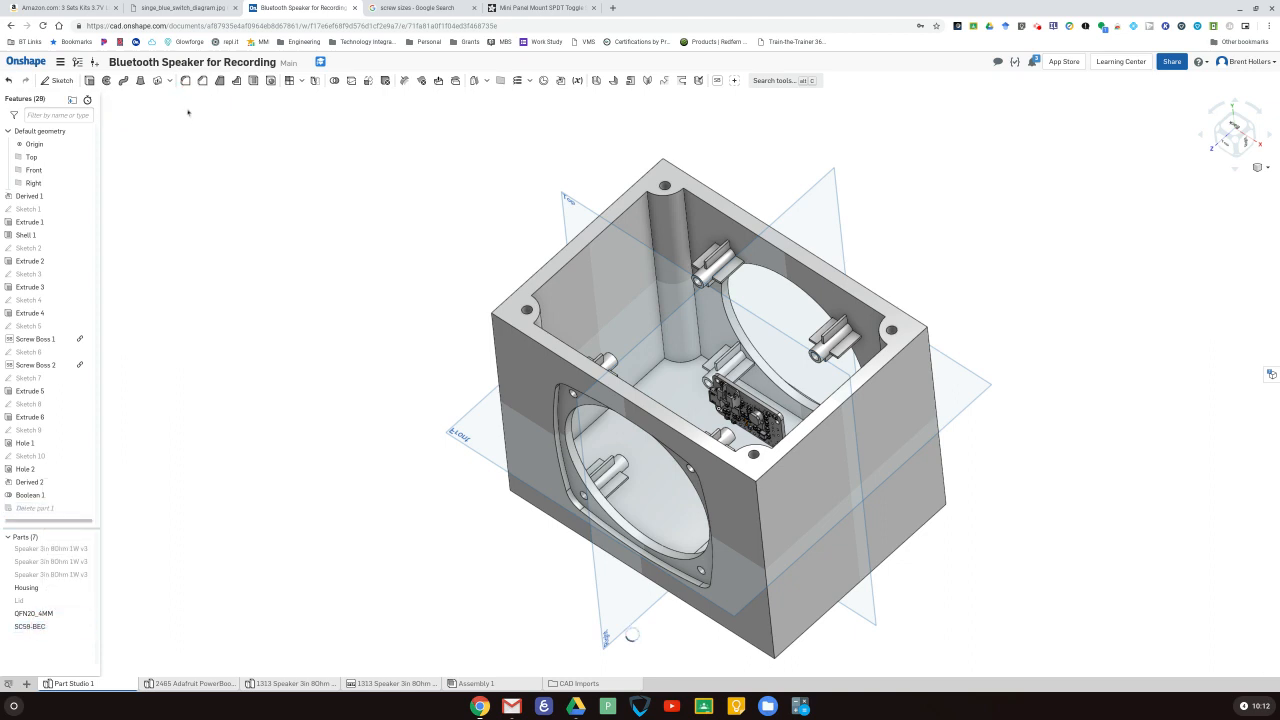
# - Rename the united QFN20_4MM part as Powerboost
pyautogui.rightClick(55, 614)
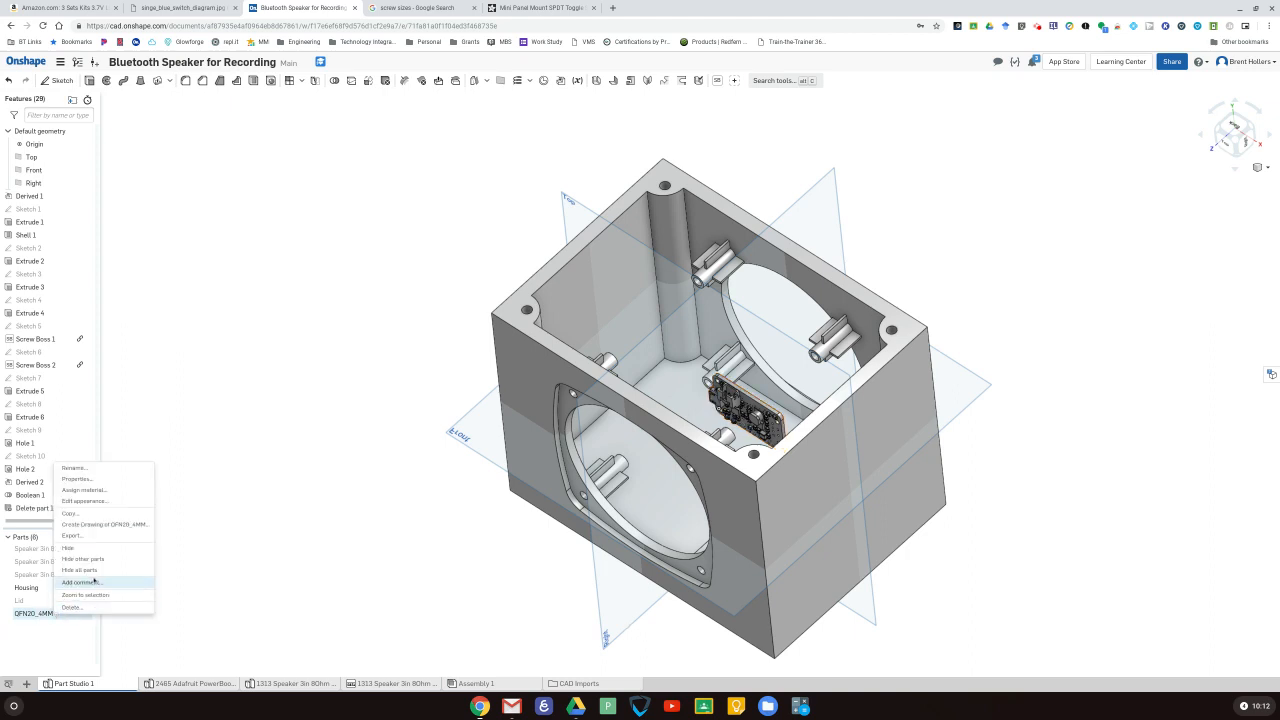
pyautogui.click(95, 469)
pyautogui.write('Powerboost')
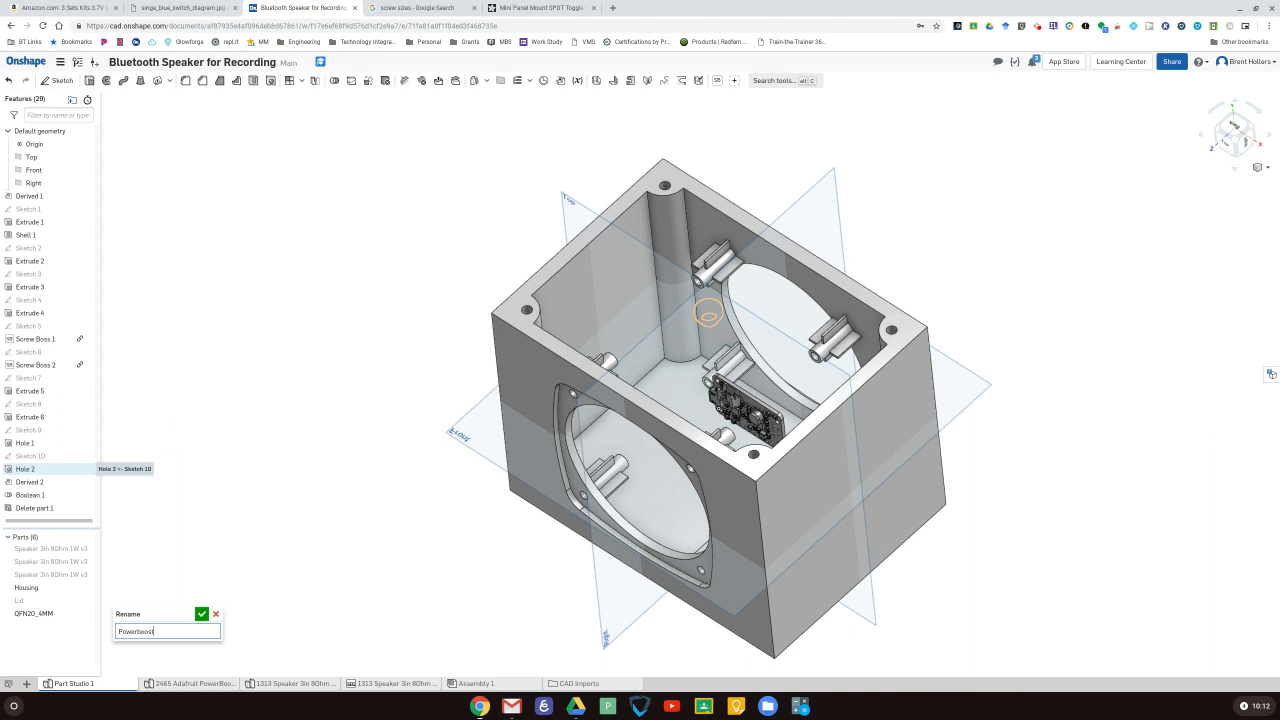
pyautogui.press('Return')
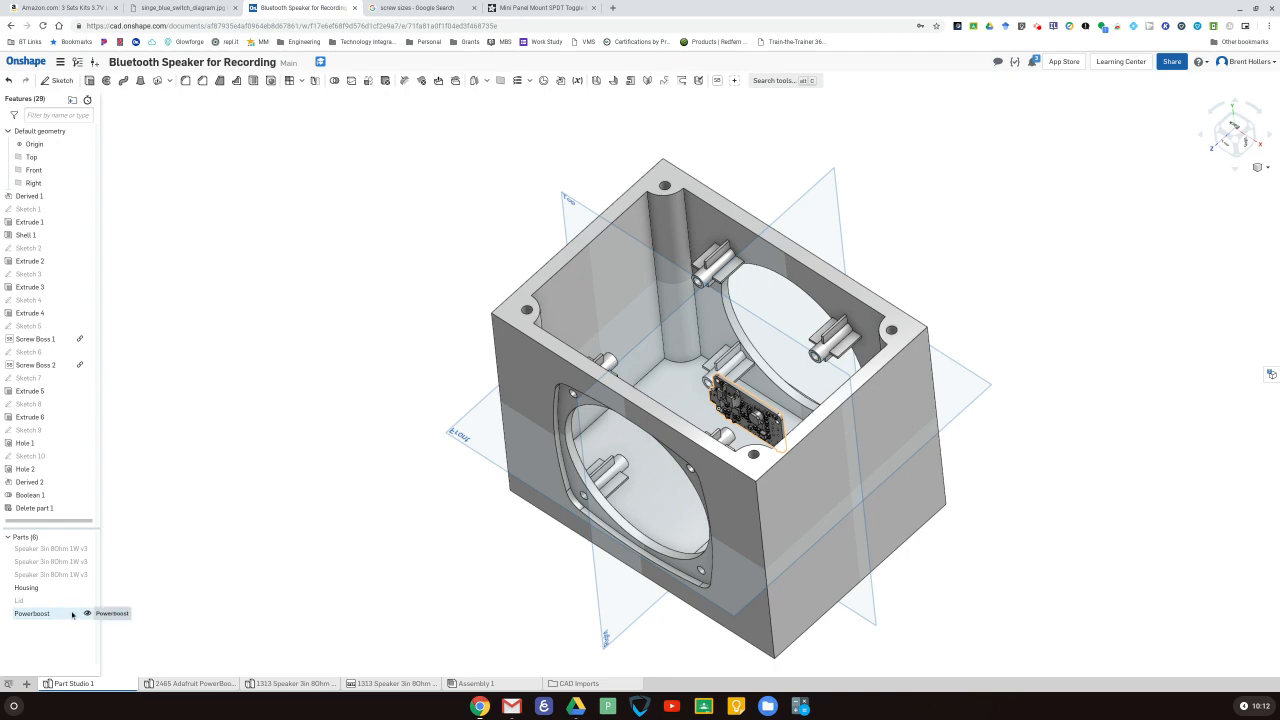
# - Rotate the Powerboost board 90 degrees about its long board edge with a Transform so it lies parallel to the housing floor
pyautogui.moveTo(374, 540); pyautogui.dragTo(328, 541, button='right')
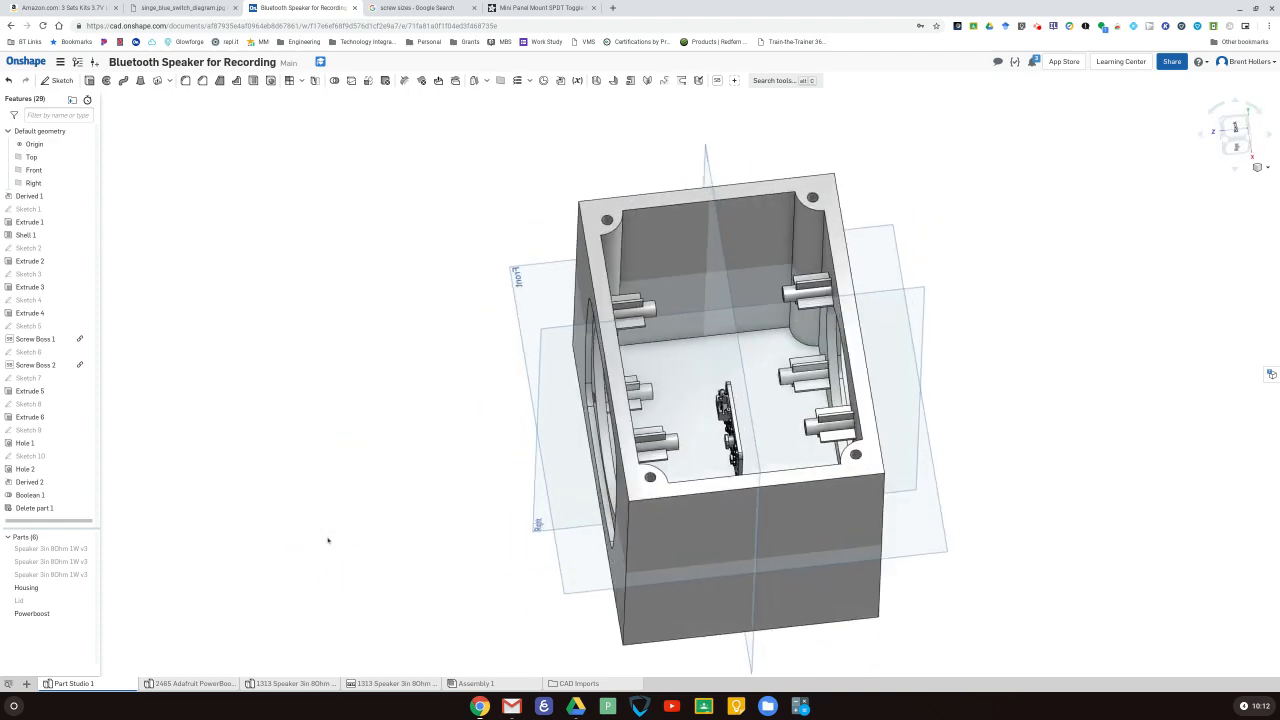
pyautogui.click(46, 614)
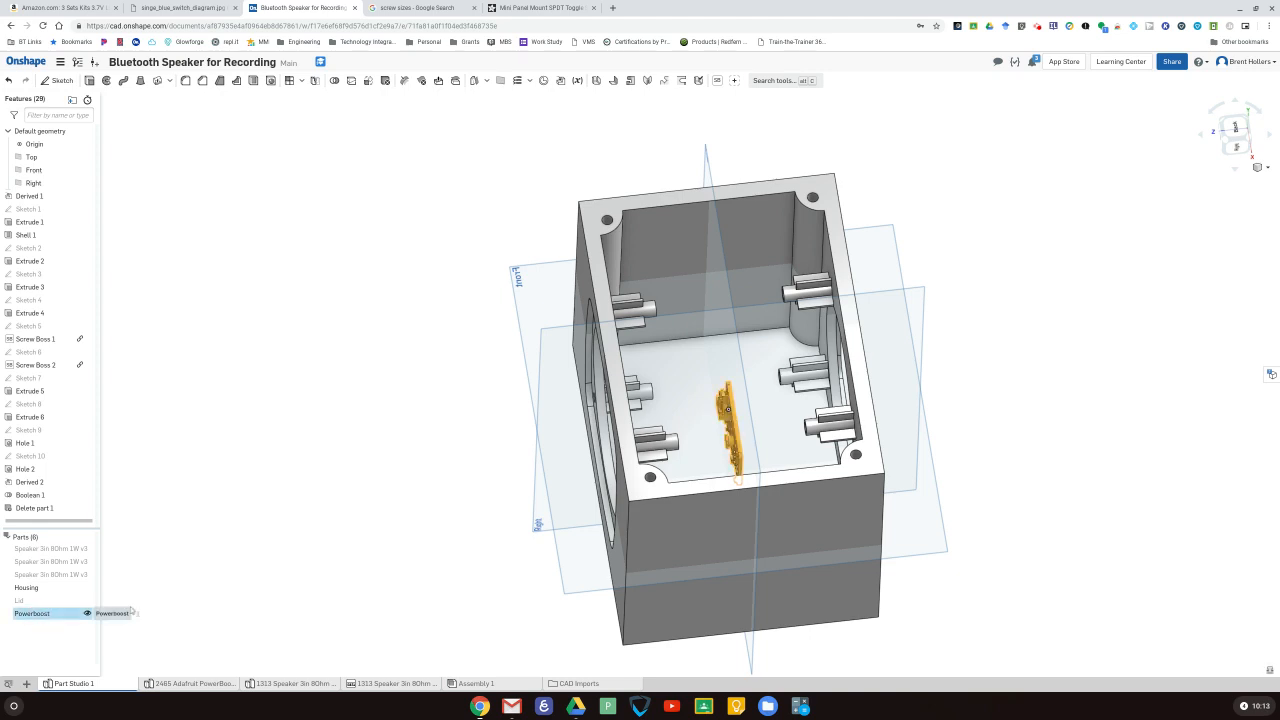
pyautogui.click(370, 83)
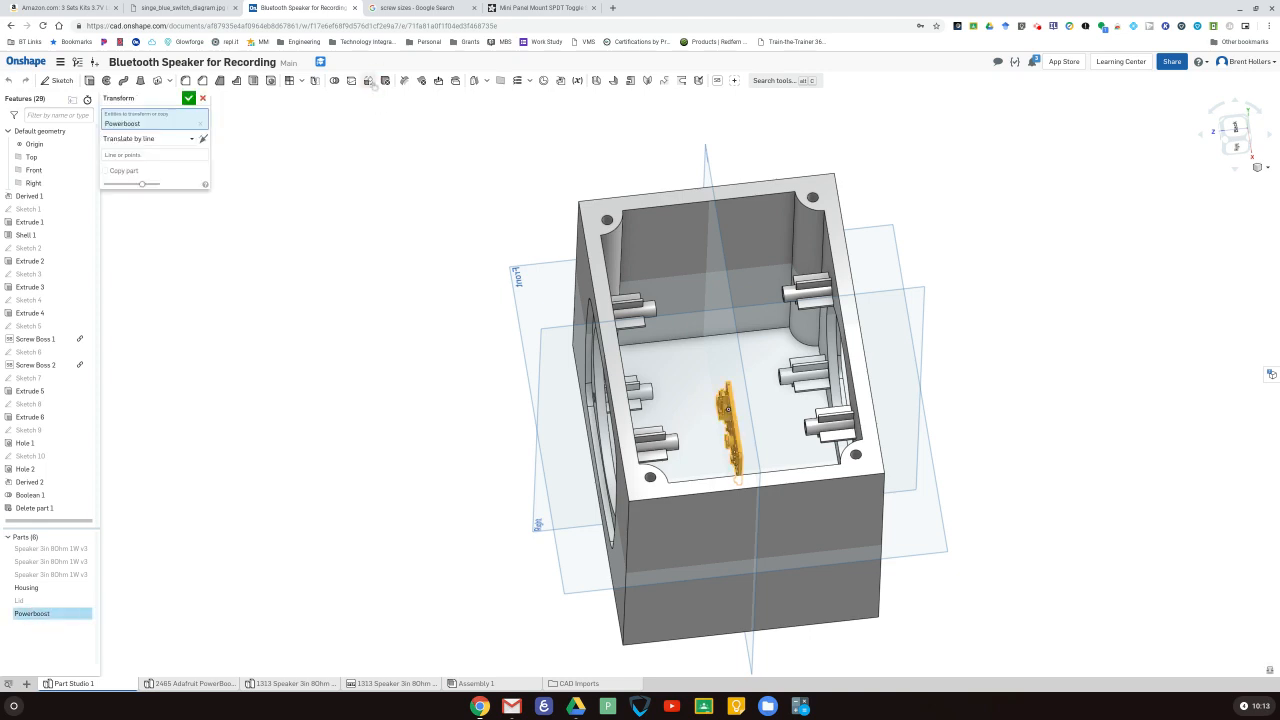
pyautogui.click(157, 138)
pyautogui.click(154, 208)
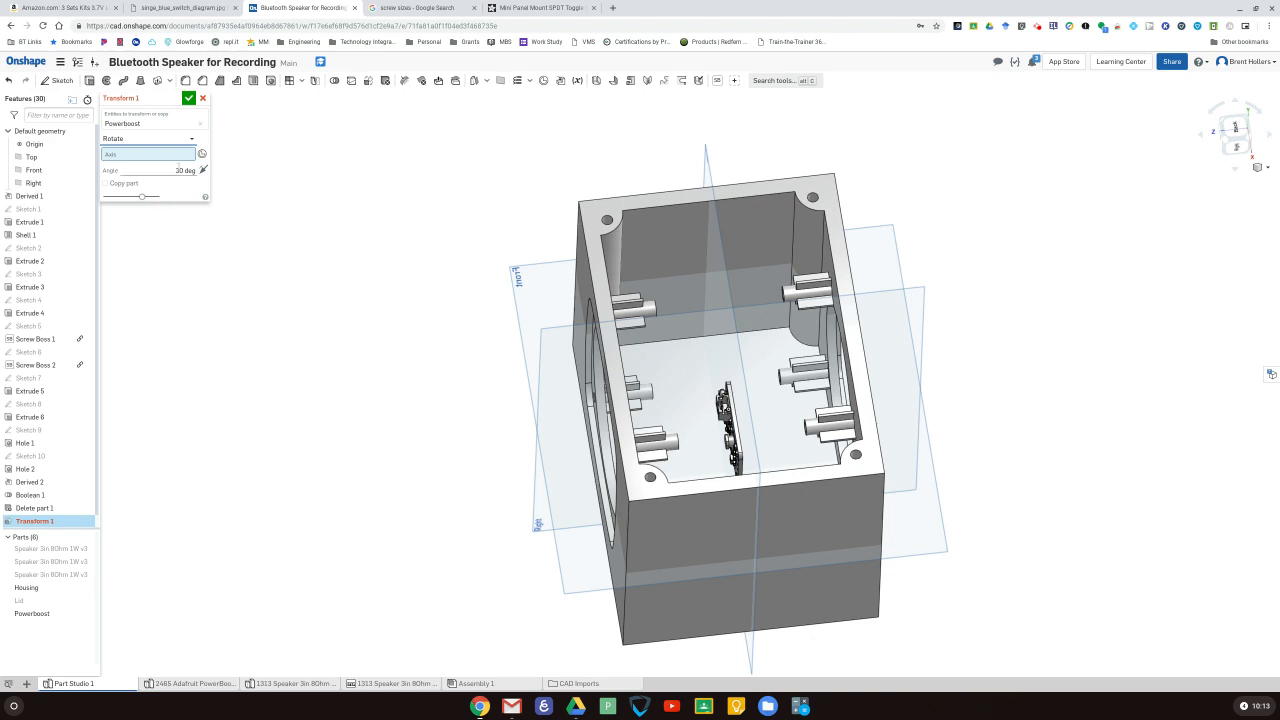
pyautogui.write('90')
pyautogui.press('Return')
pyautogui.click(735, 417)
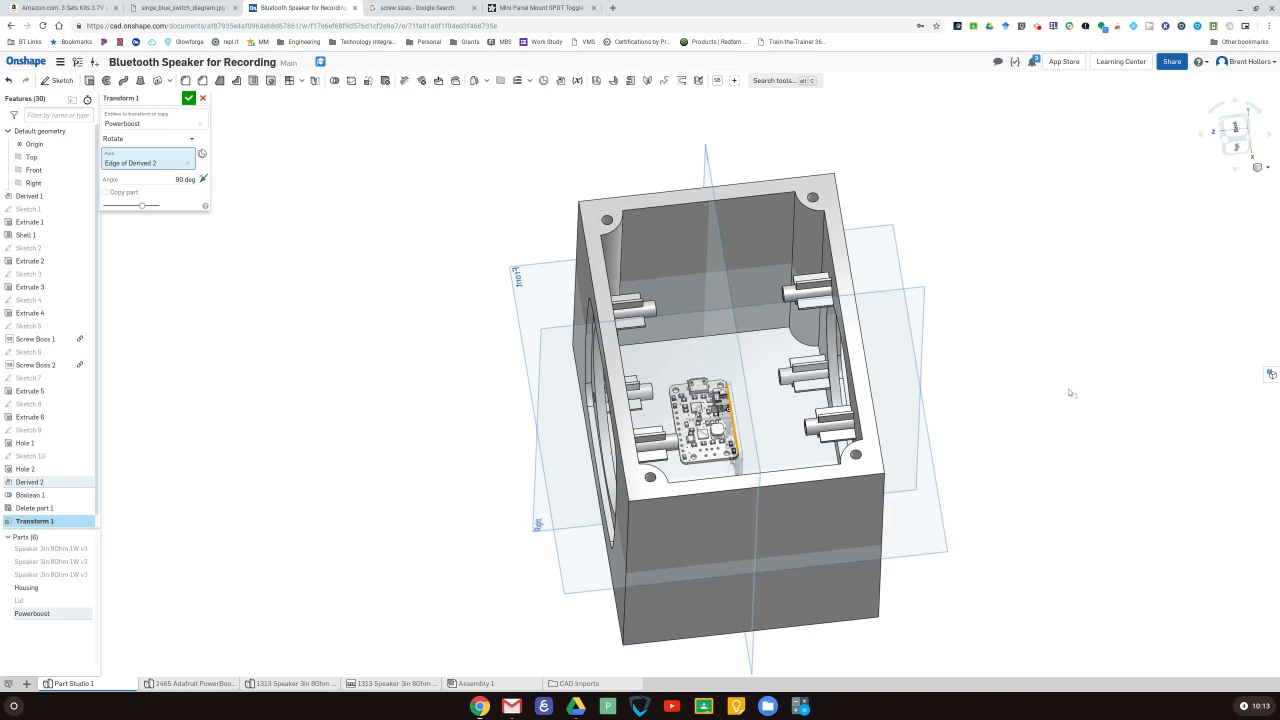
pyautogui.moveTo(1068, 410); pyautogui.dragTo(1006, 429, button='right')
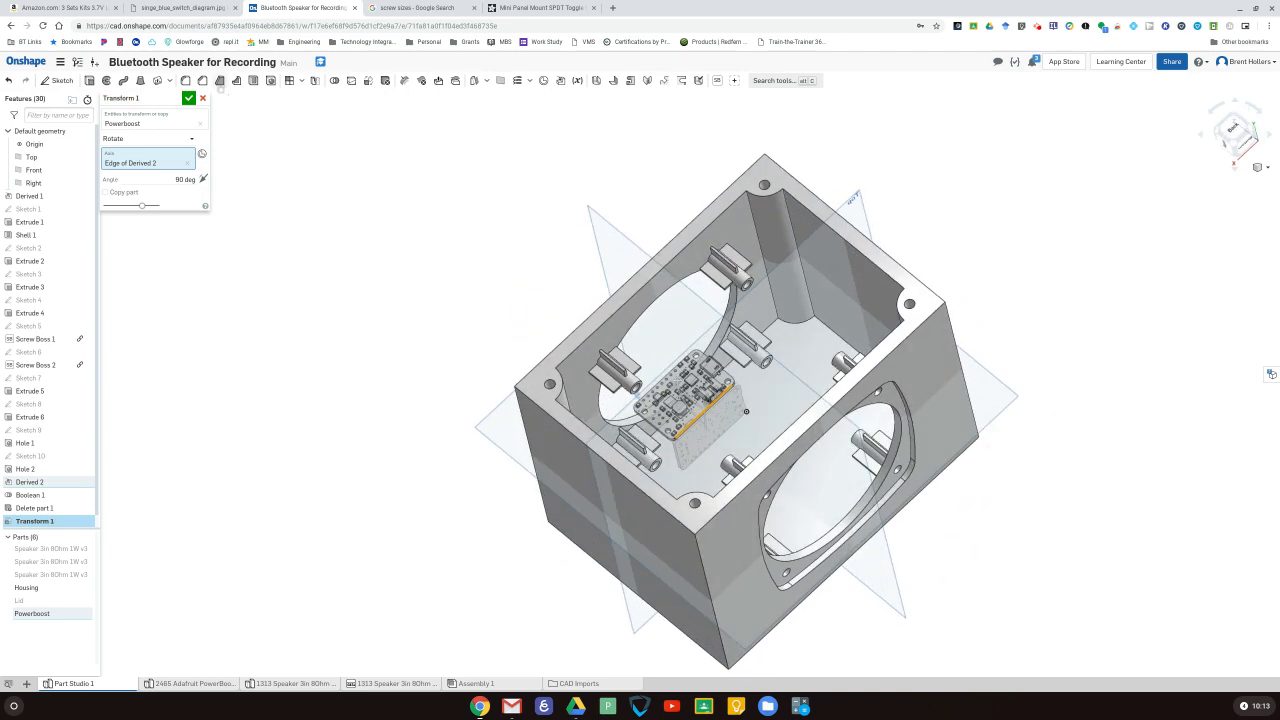
pyautogui.click(189, 98)
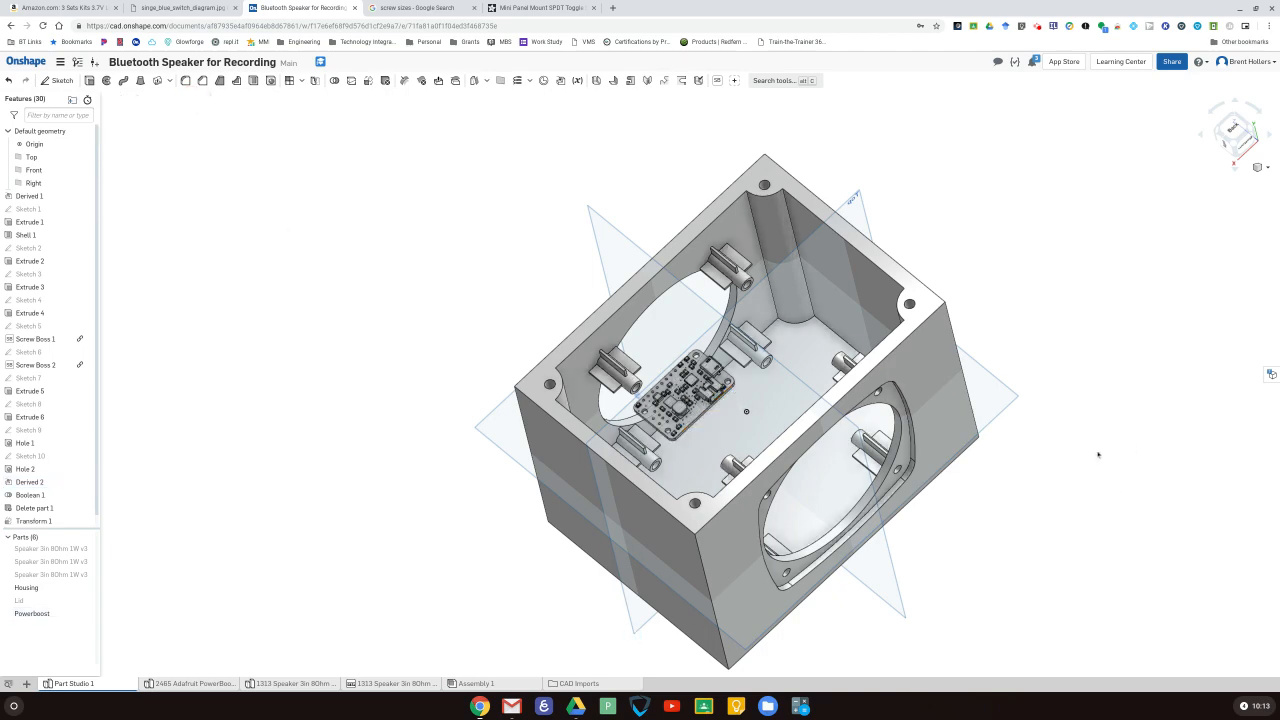
# - Measure the distance between the Powerboost board's lower edge and the housing's inner floor face
pyautogui.moveTo(1094, 444); pyautogui.dragTo(986, 482, button='right')
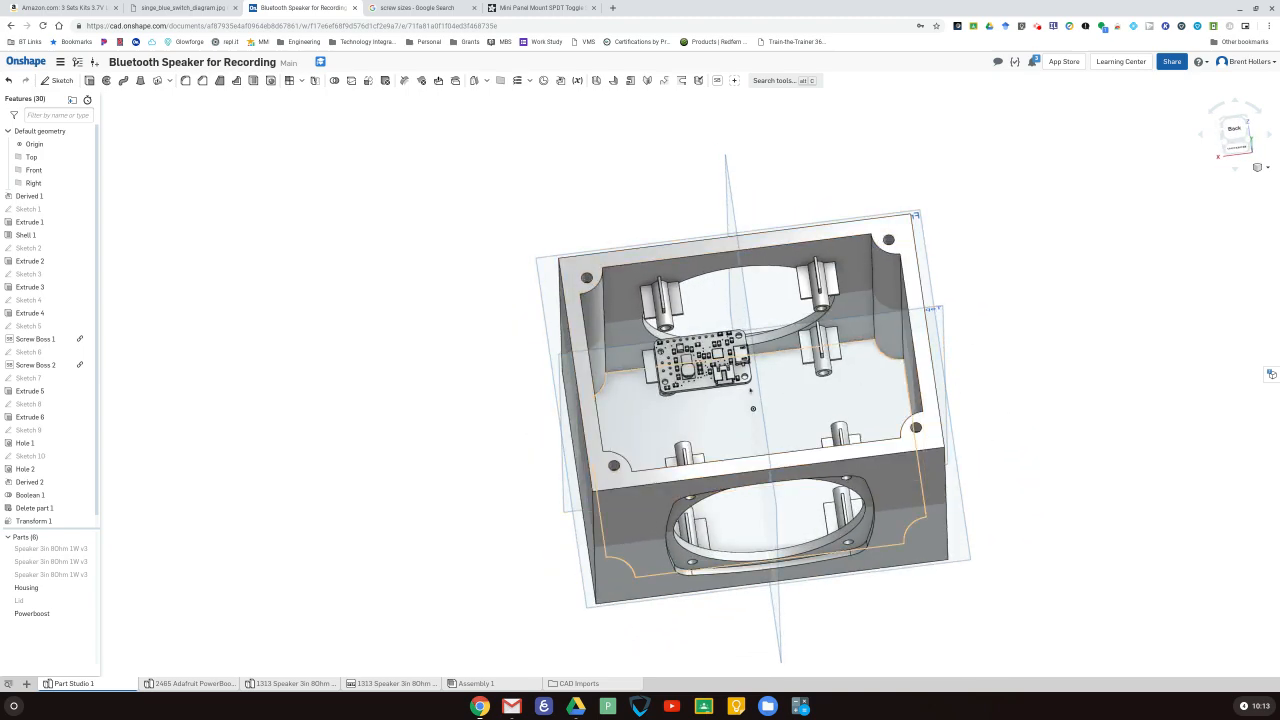
pyautogui.moveTo(1094, 408); pyautogui.dragTo(1058, 362, button='right')
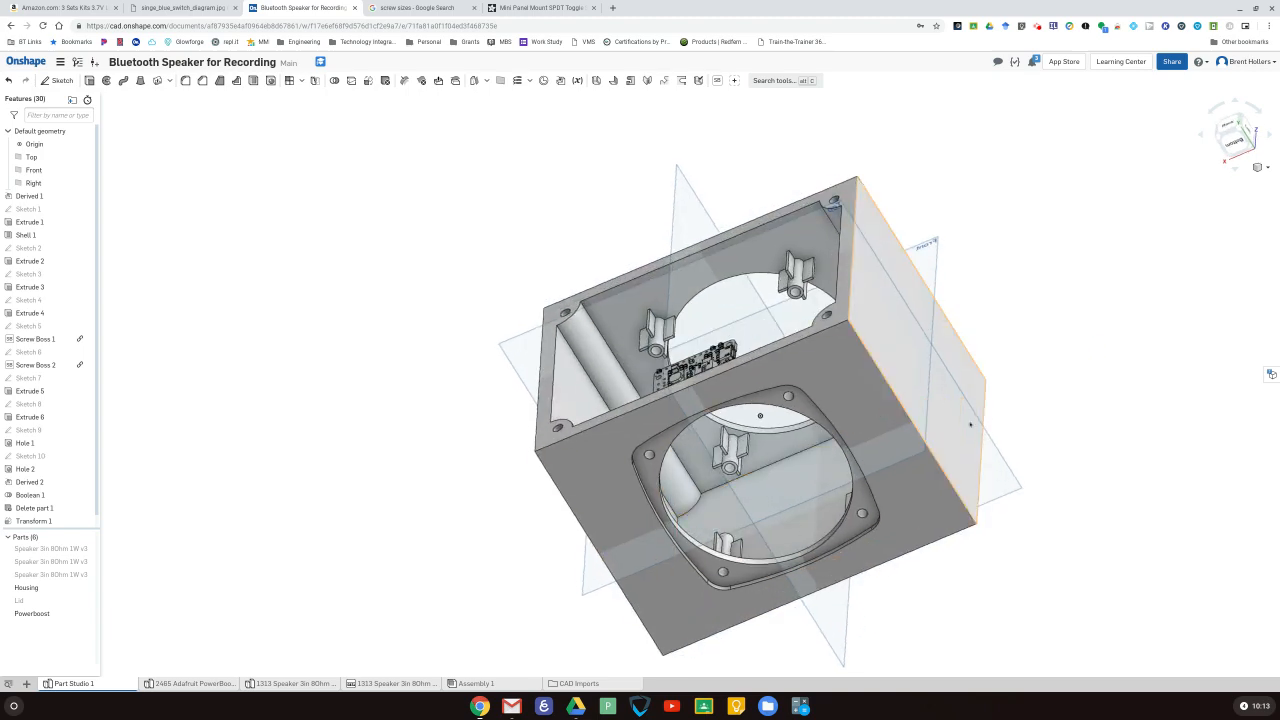
pyautogui.moveTo(1080, 317); pyautogui.dragTo(1077, 254, button='right')
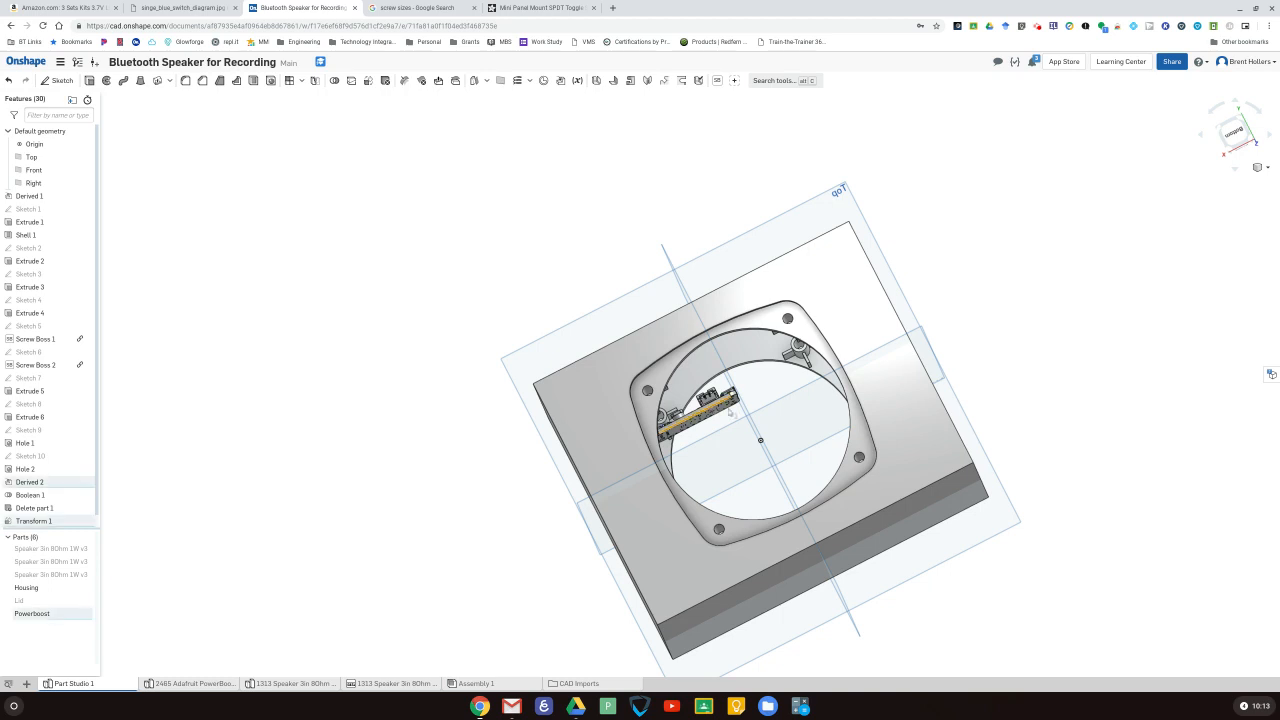
pyautogui.moveTo(970, 300); pyautogui.dragTo(990, 345, button='right')
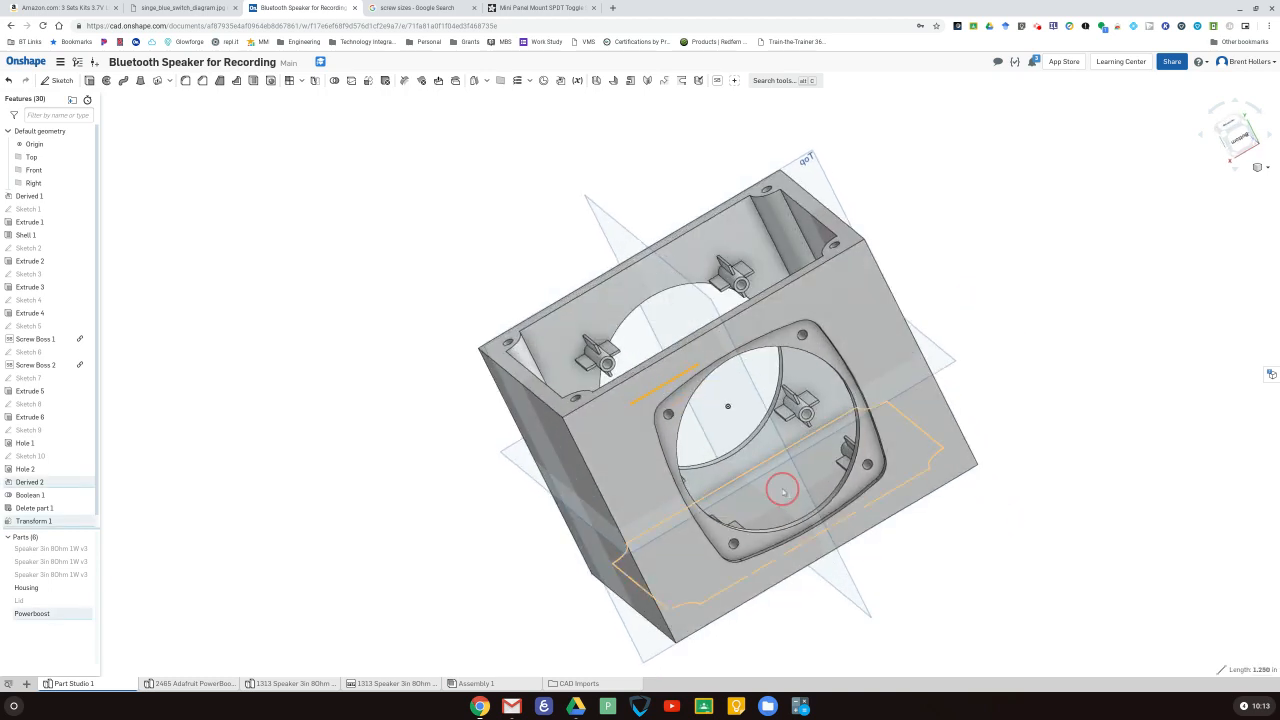
pyautogui.click(788, 494)
pyautogui.moveTo(1228, 669)
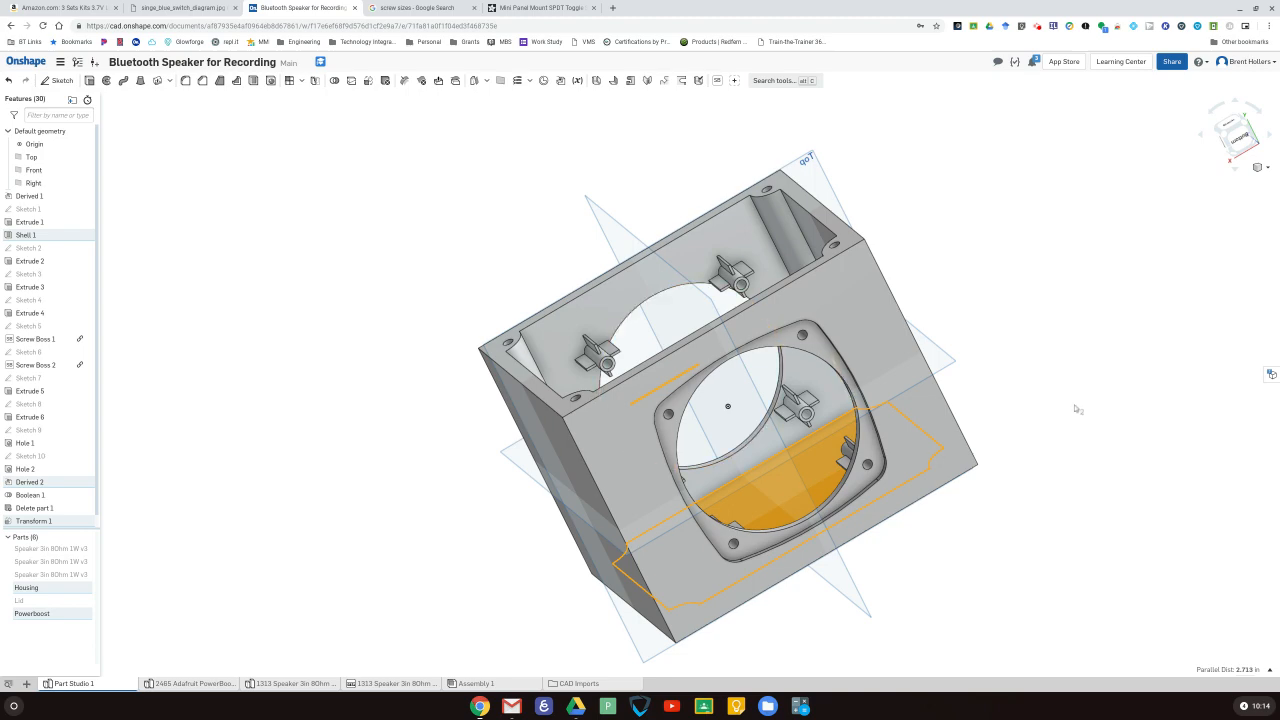
# - Set up a Transform by distance on the Powerboost board, using the housing's inner floor face as direction and 2.713 in as distance
pyautogui.moveTo(1077, 409); pyautogui.dragTo(1129, 400, button='right')
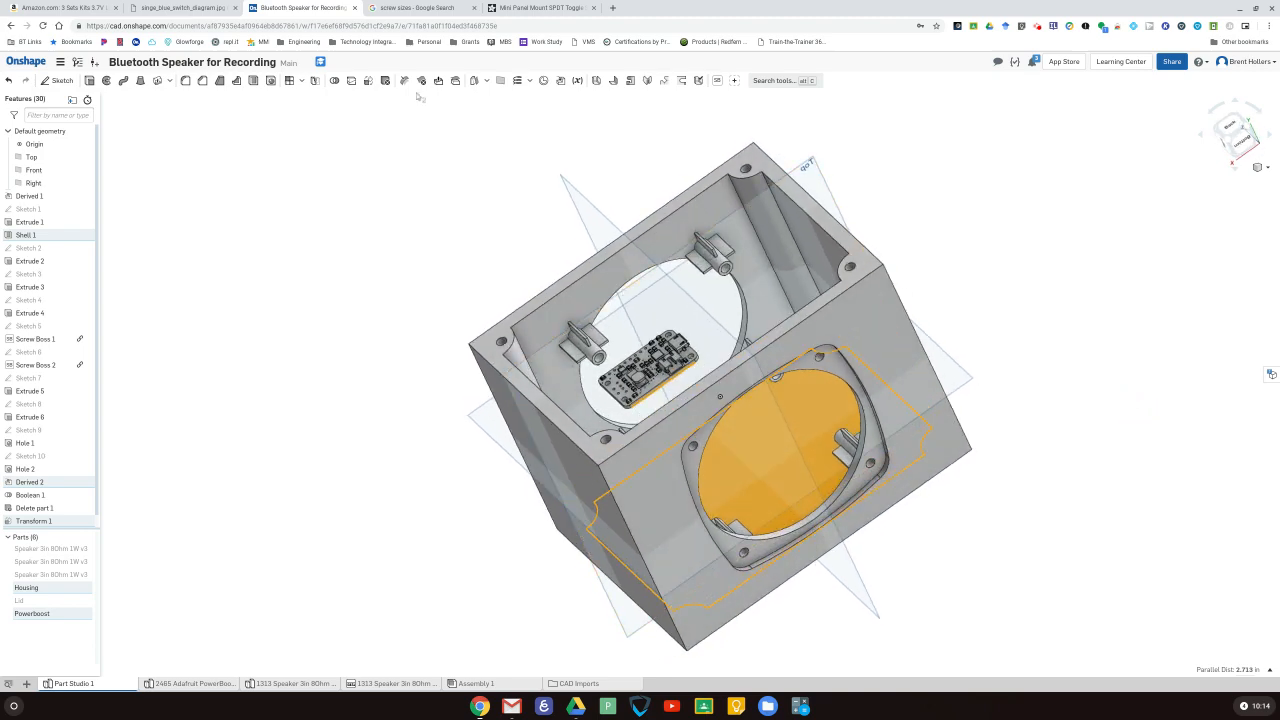
pyautogui.click(368, 80)
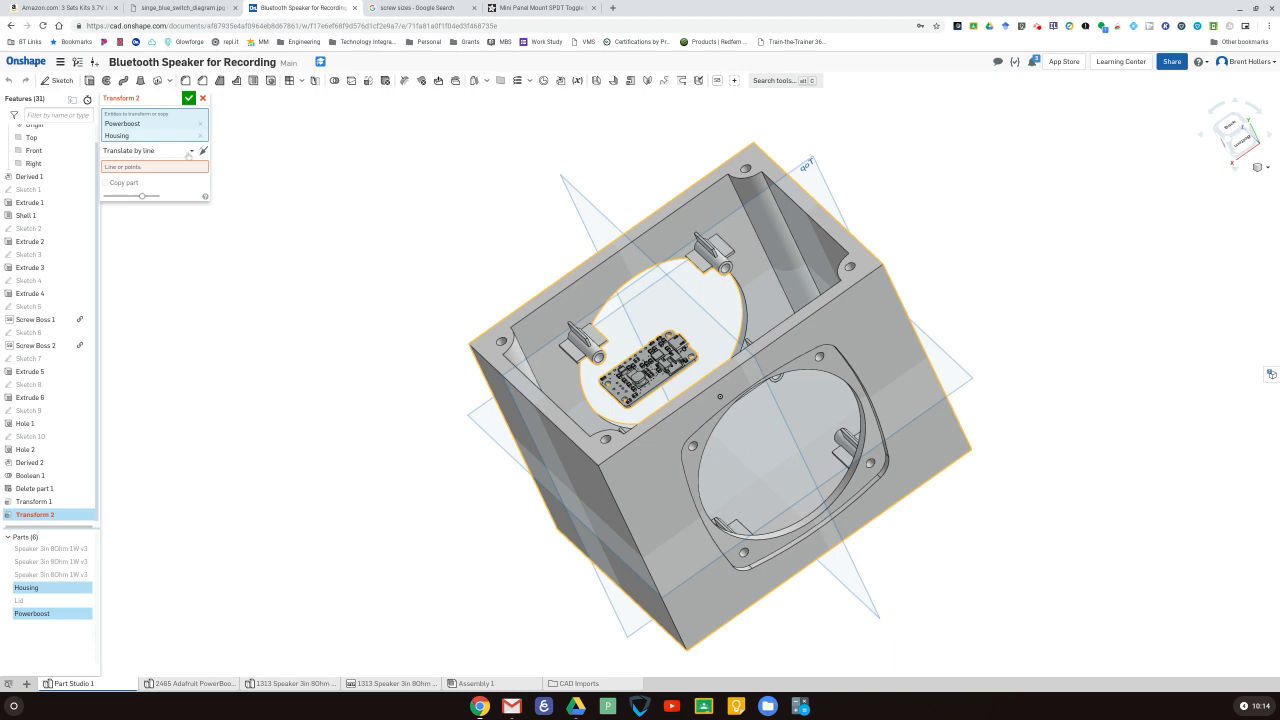
pyautogui.click(188, 151)
pyautogui.click(139, 179)
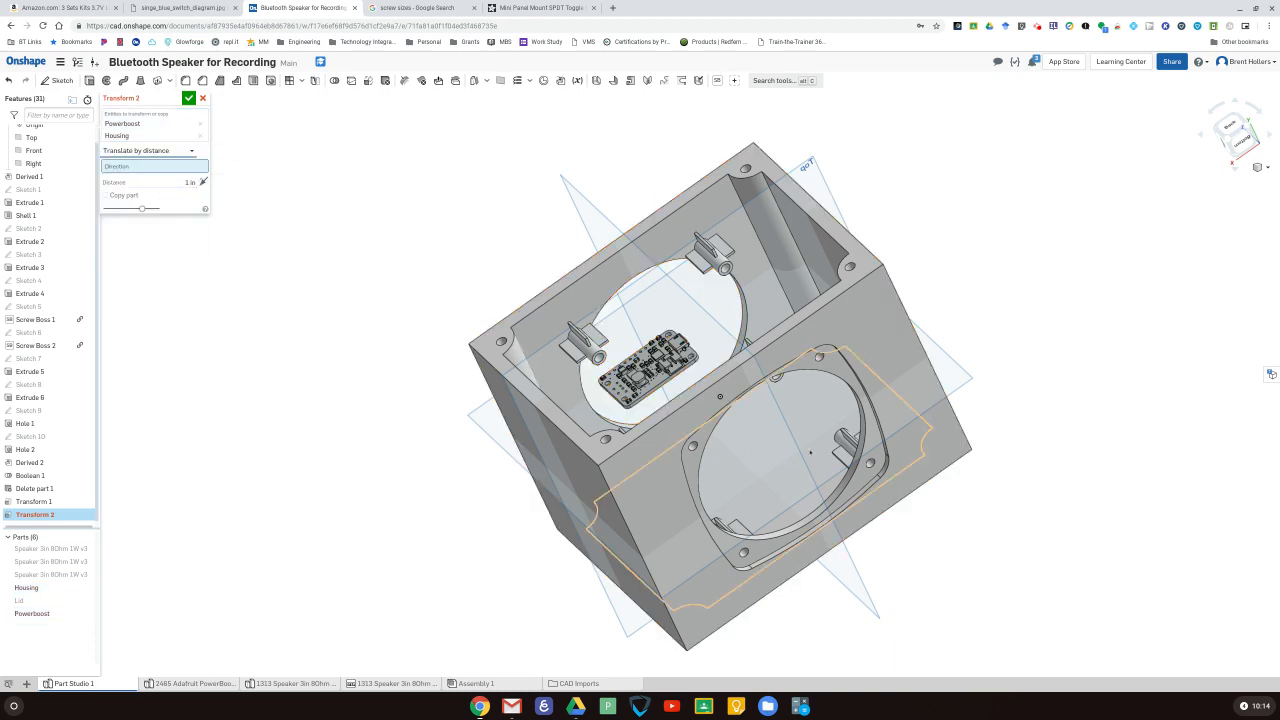
pyautogui.click(810, 452)
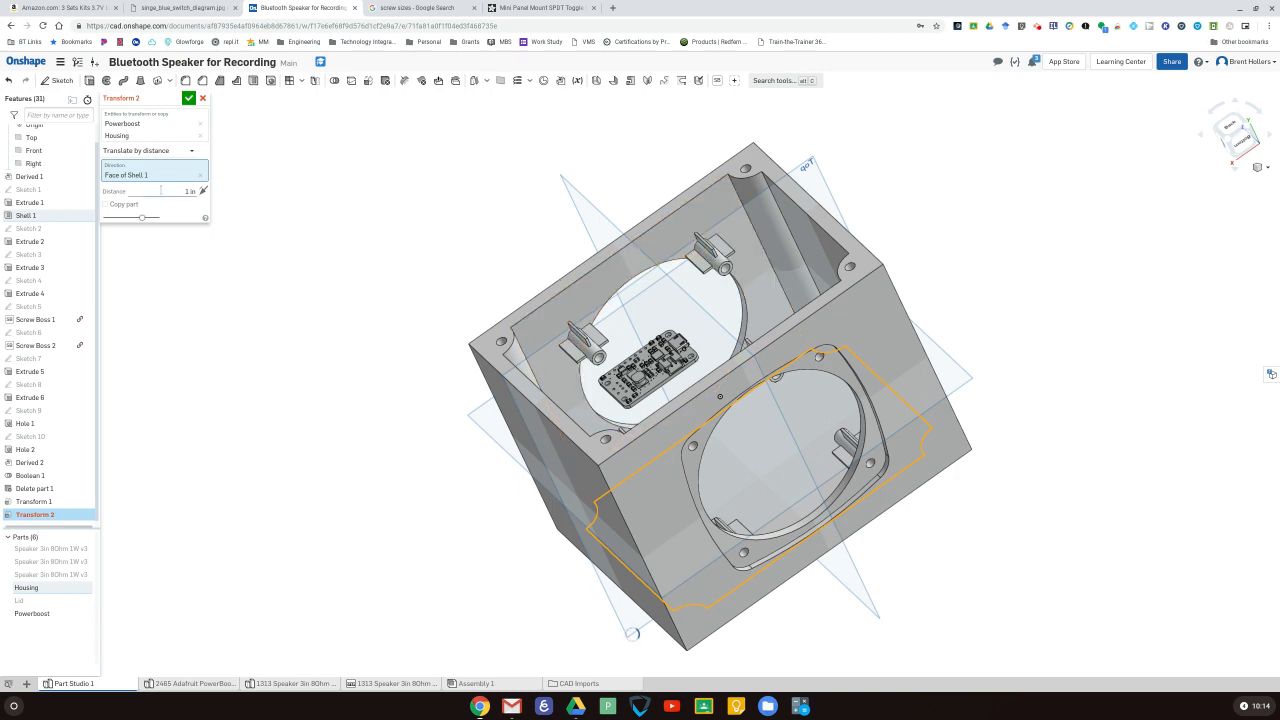
pyautogui.click(150, 189)
pyautogui.write('2.713')
pyautogui.press('Return')
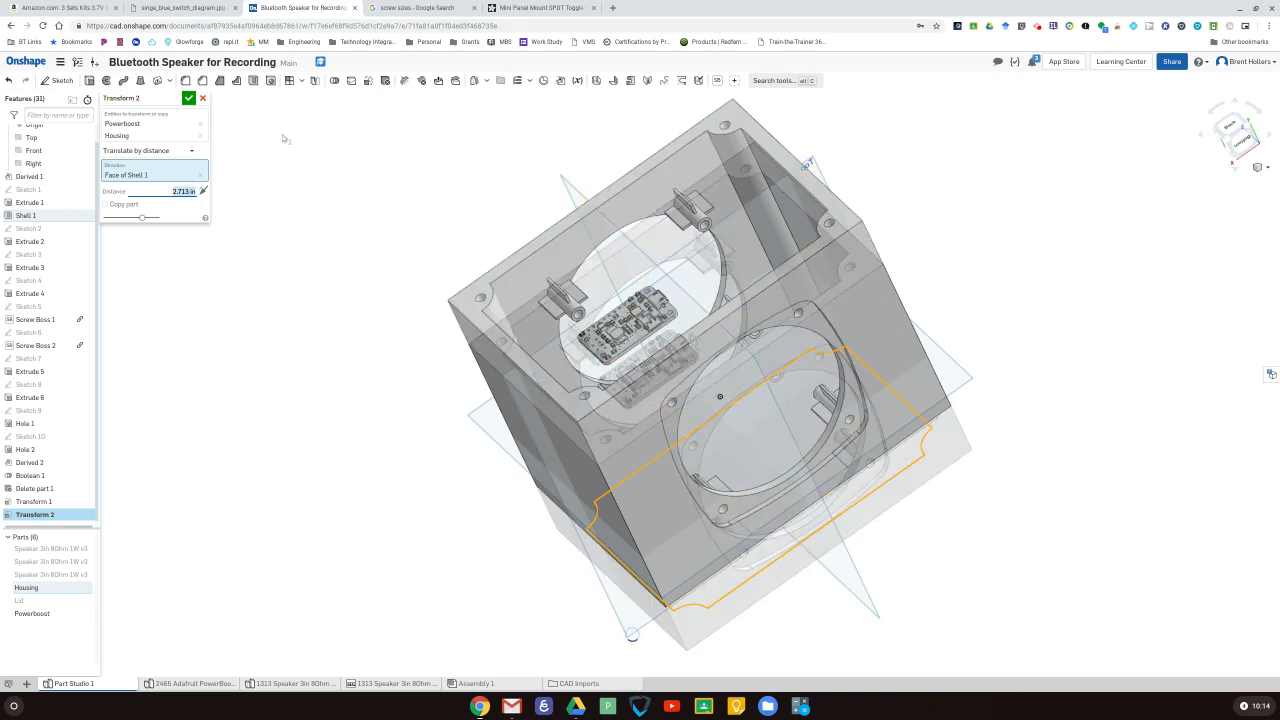
# - Reverse the translation direction and remove the Housing from the Transform so only the Powerboost board moves onto the housing floor
pyautogui.click(203, 191)
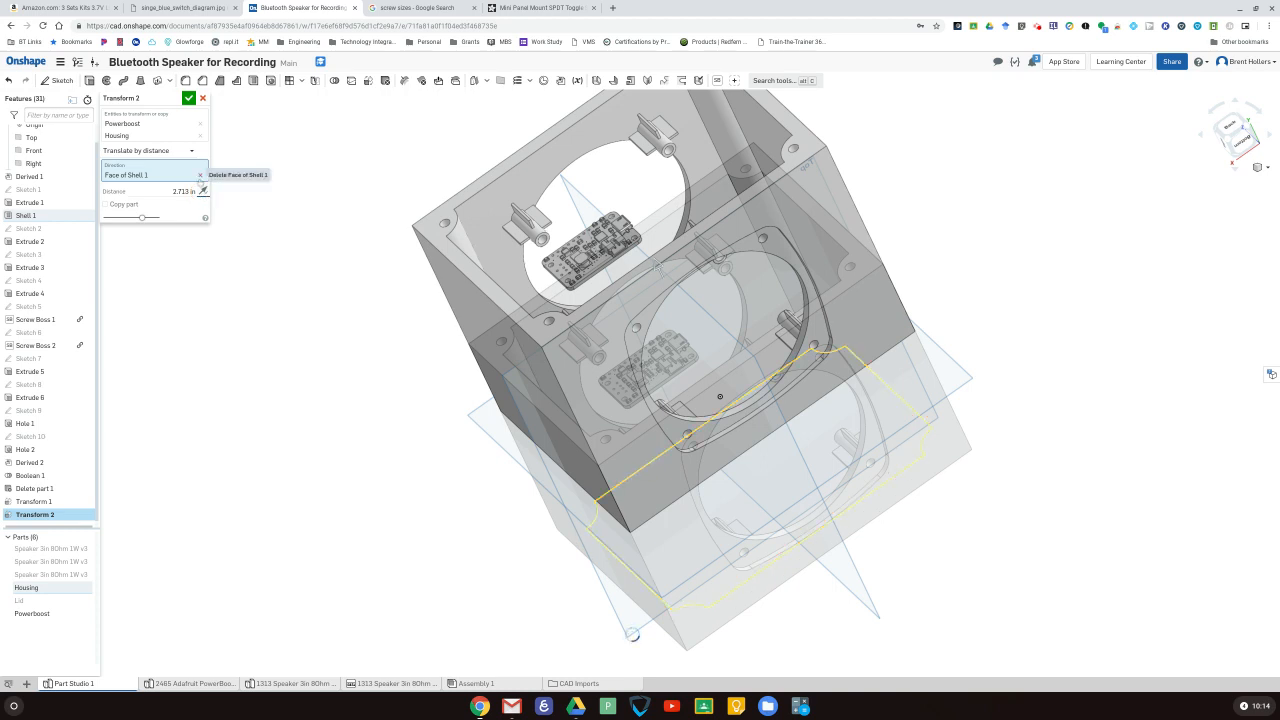
pyautogui.click(202, 134)
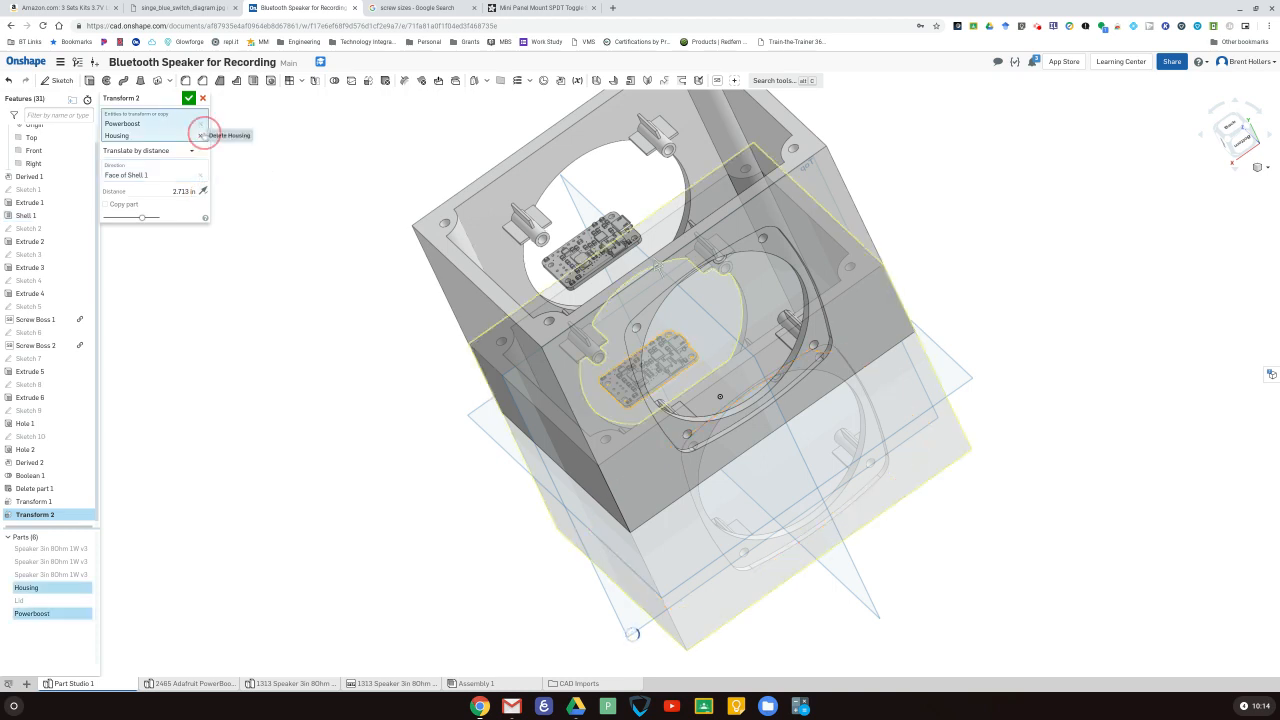
pyautogui.click(200, 135)
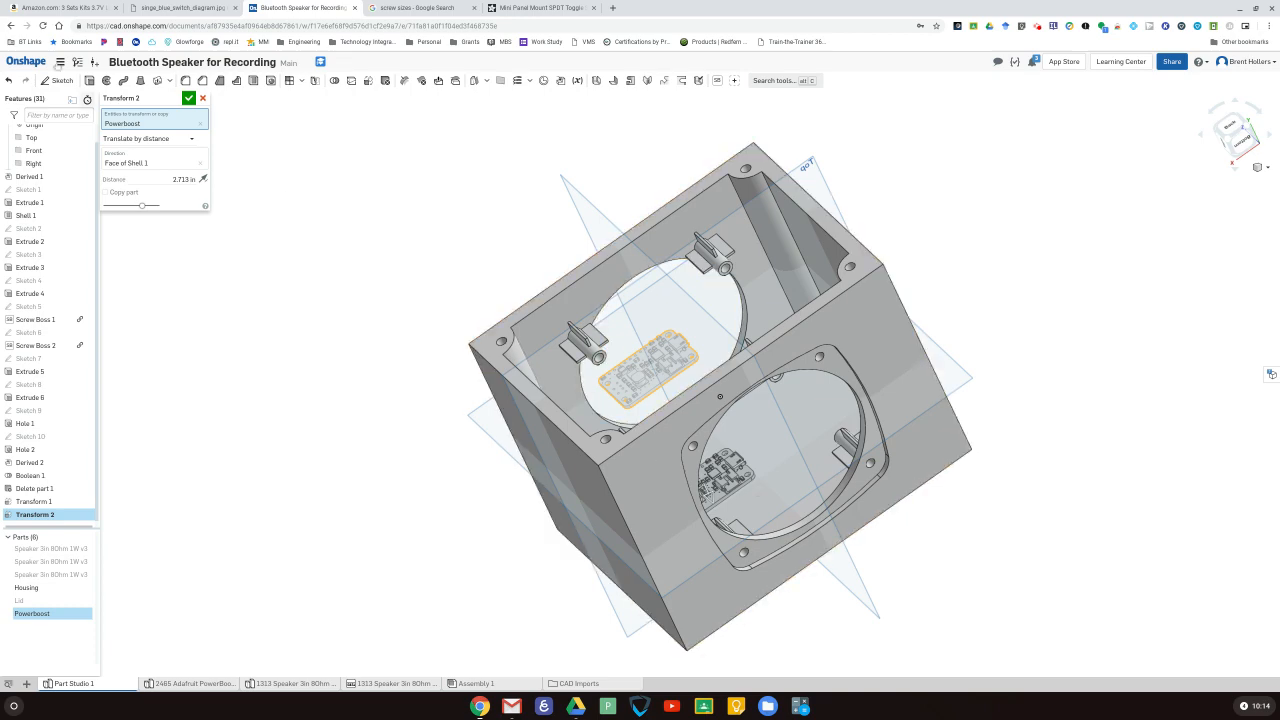
pyautogui.click(188, 98)
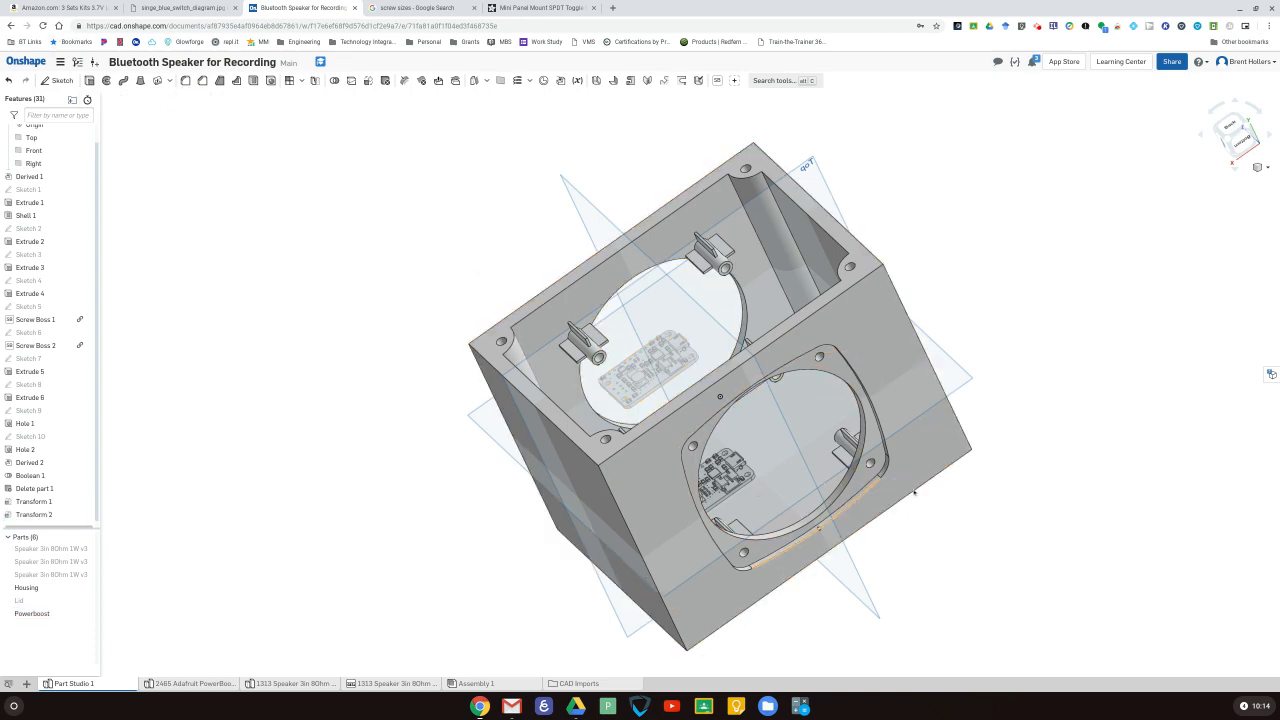
# - Measure the parallel distance between the Powerboost board's USB-side edge and the housing's nearby inner side wall
pyautogui.moveTo(990, 553); pyautogui.dragTo(1054, 403, button='right')
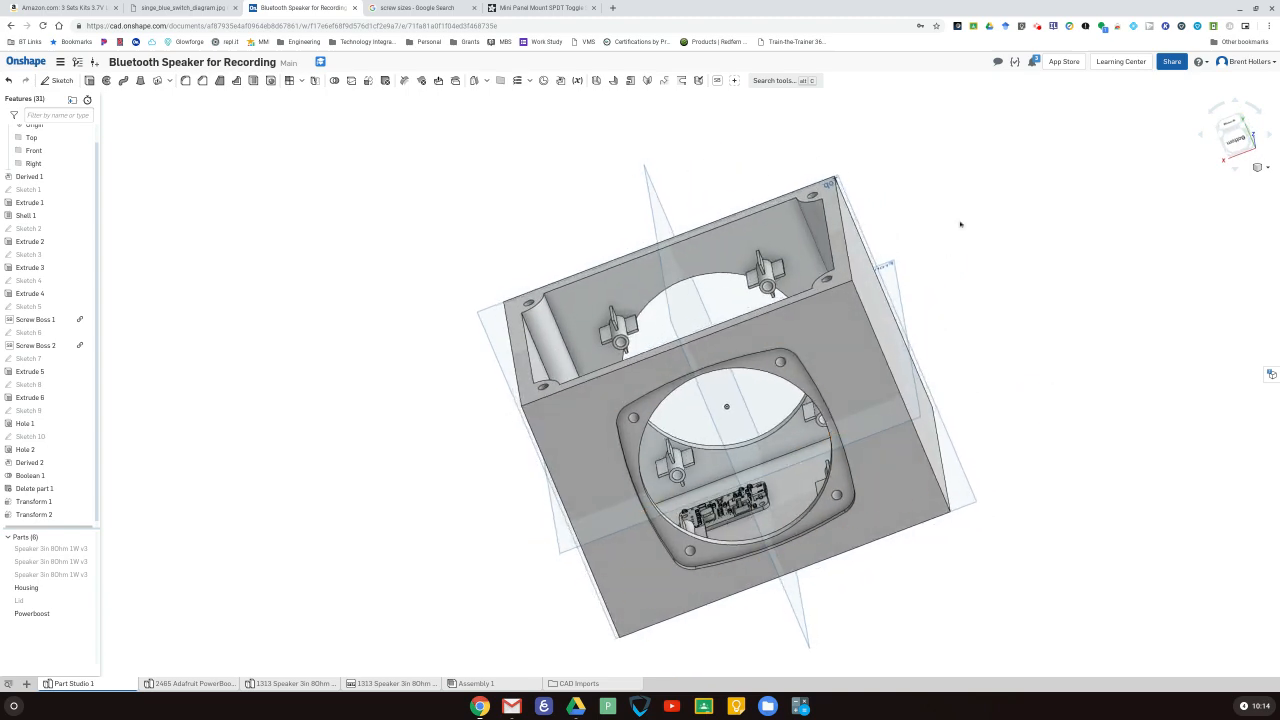
pyautogui.moveTo(960, 220); pyautogui.dragTo(1034, 309, button='right')
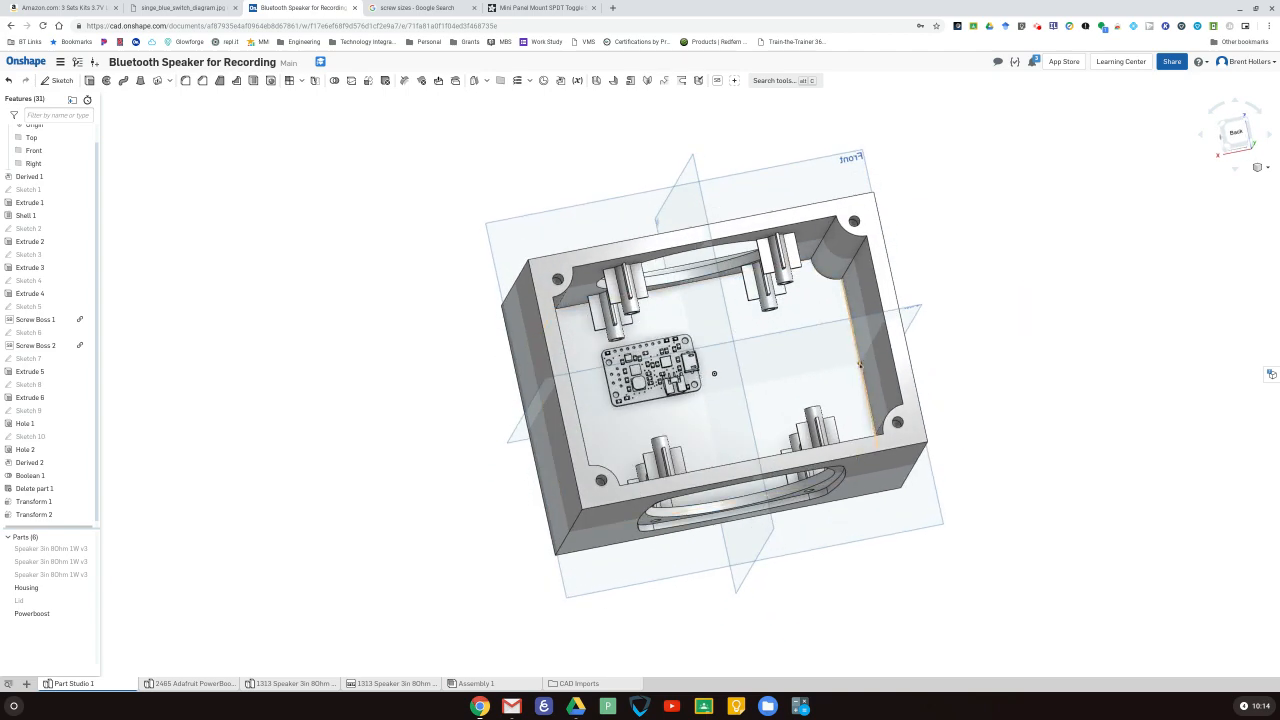
pyautogui.scroll(5, 712, 372)
pyautogui.scroll(2, 730, 379)
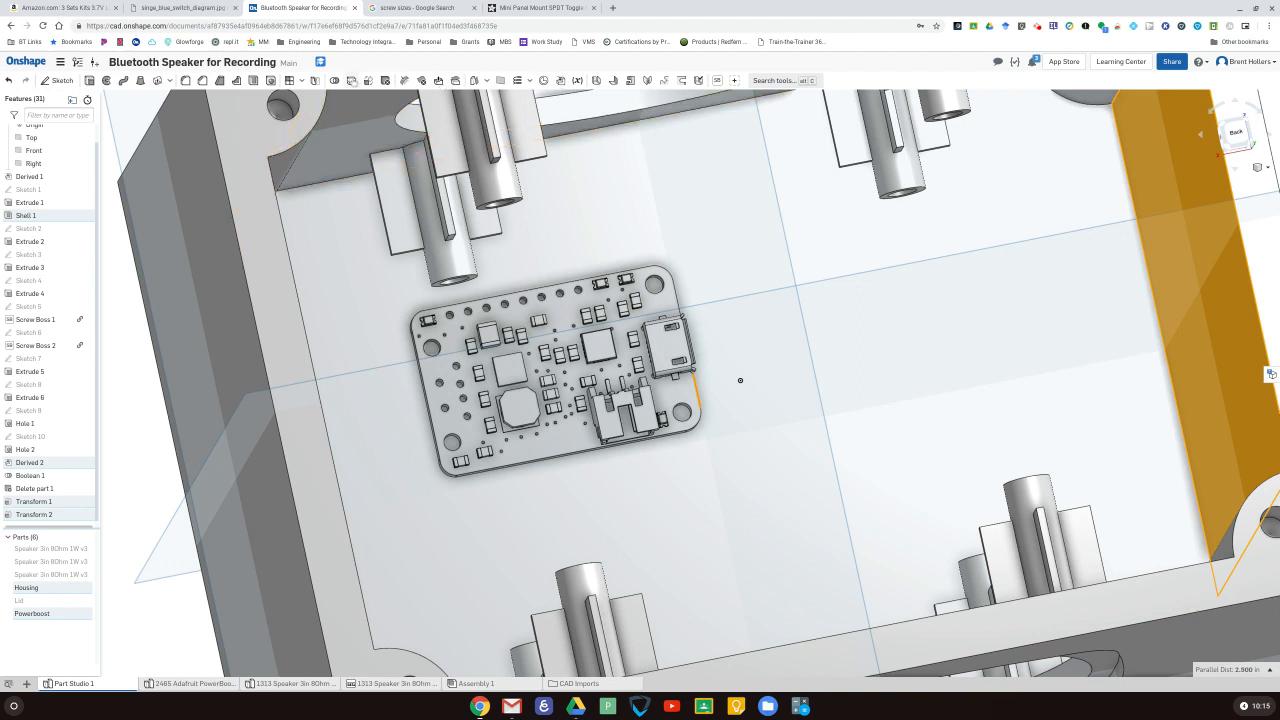
# - Translate only the Powerboost board 2.5 in toward the side wall its USB port faces, using that inner wall face as direction
pyautogui.click(368, 80)
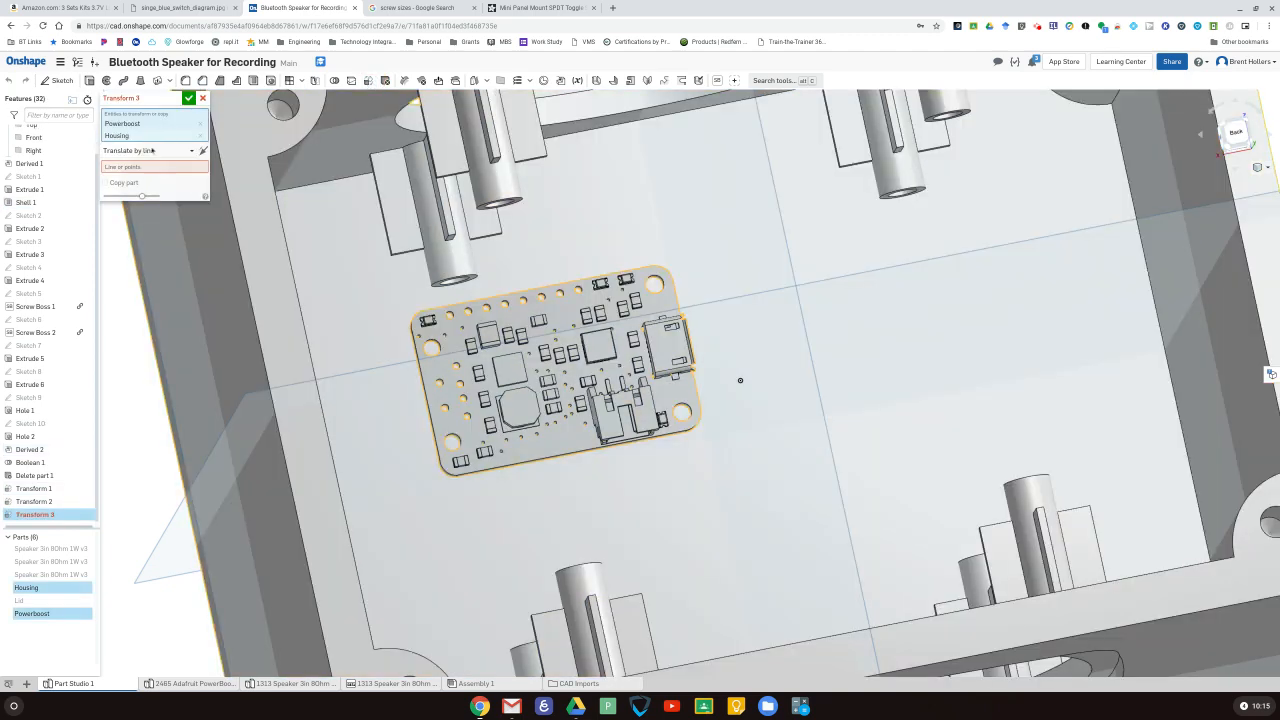
pyautogui.click(149, 146)
pyautogui.click(146, 155)
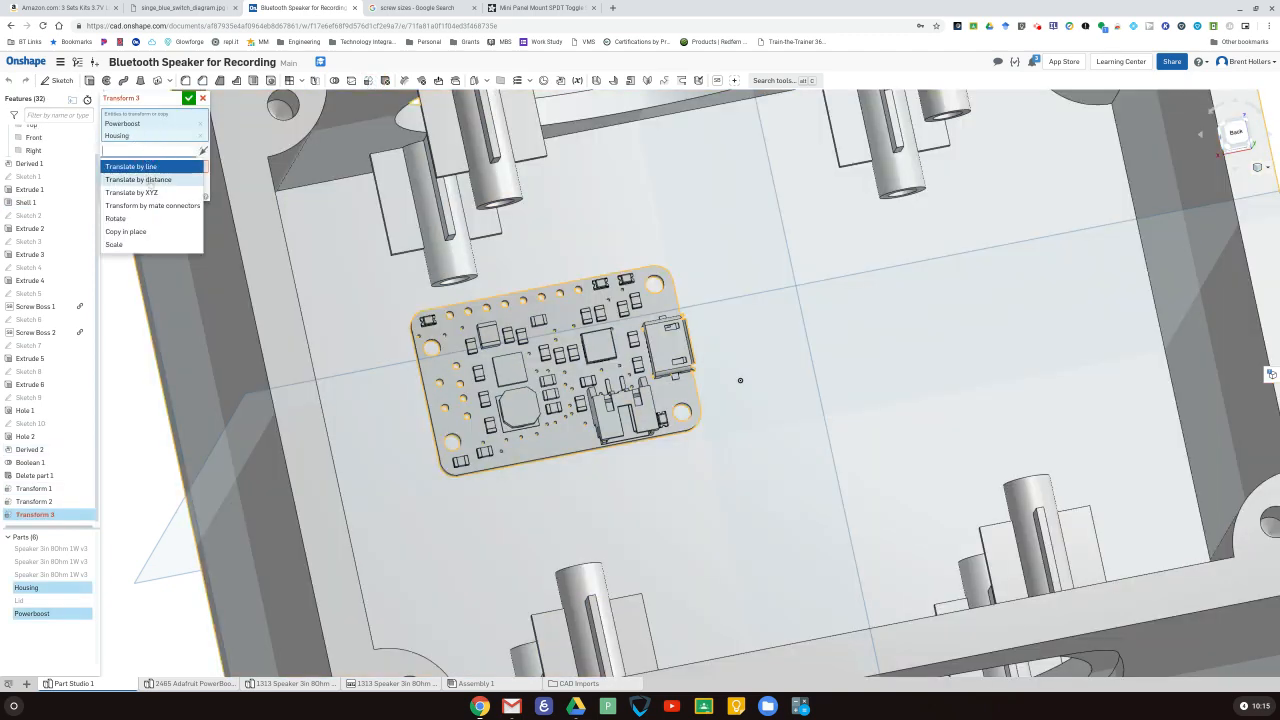
pyautogui.click(148, 176)
pyautogui.click(199, 138)
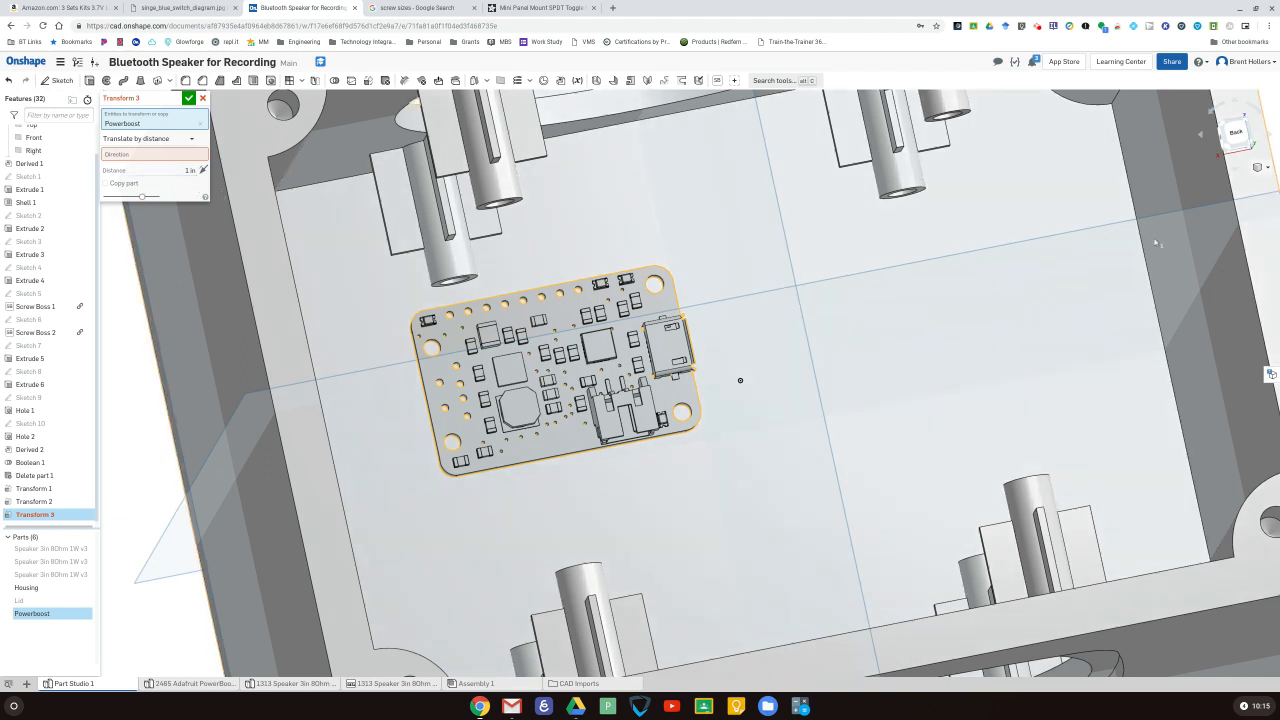
pyautogui.click(1192, 232)
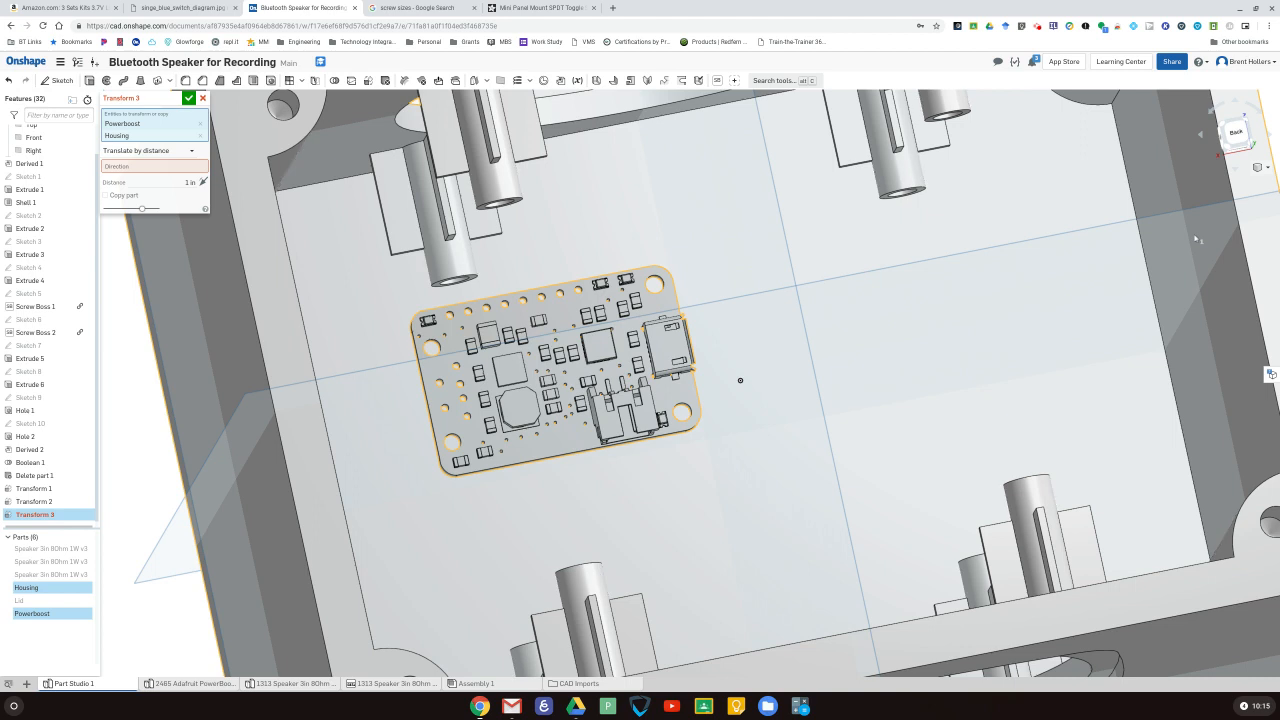
pyautogui.click(199, 136)
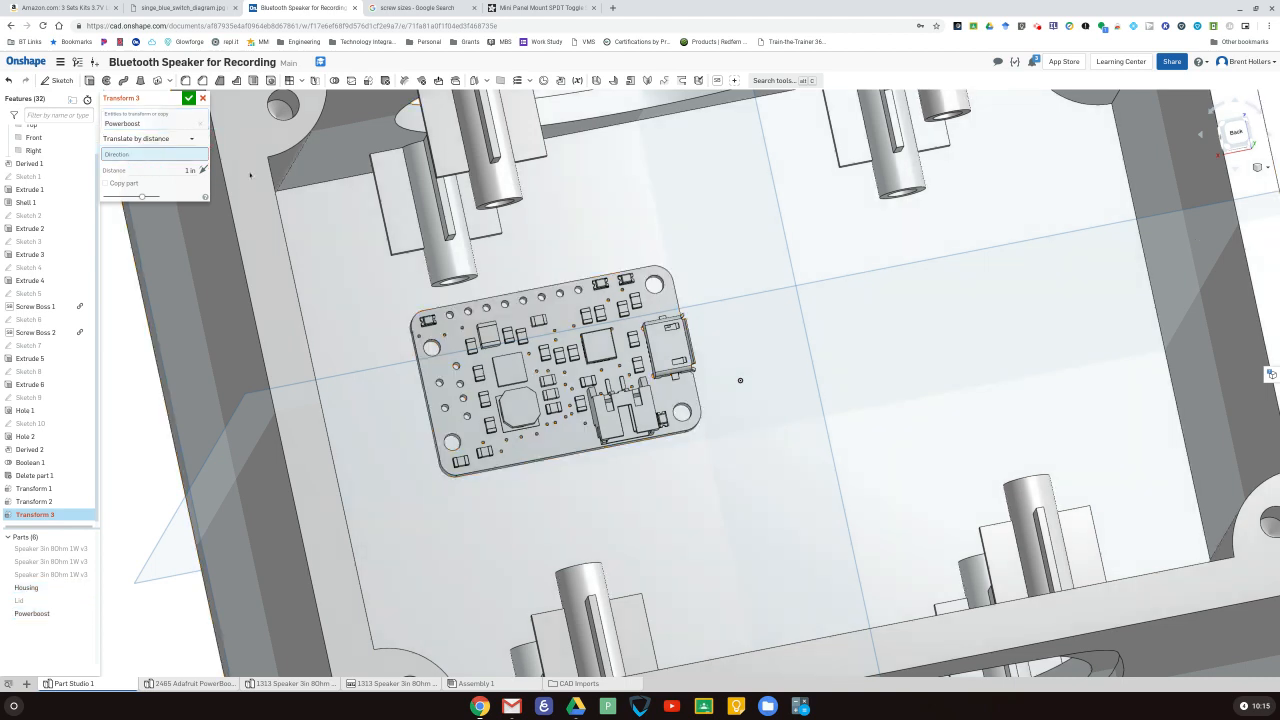
pyautogui.click(1216, 306)
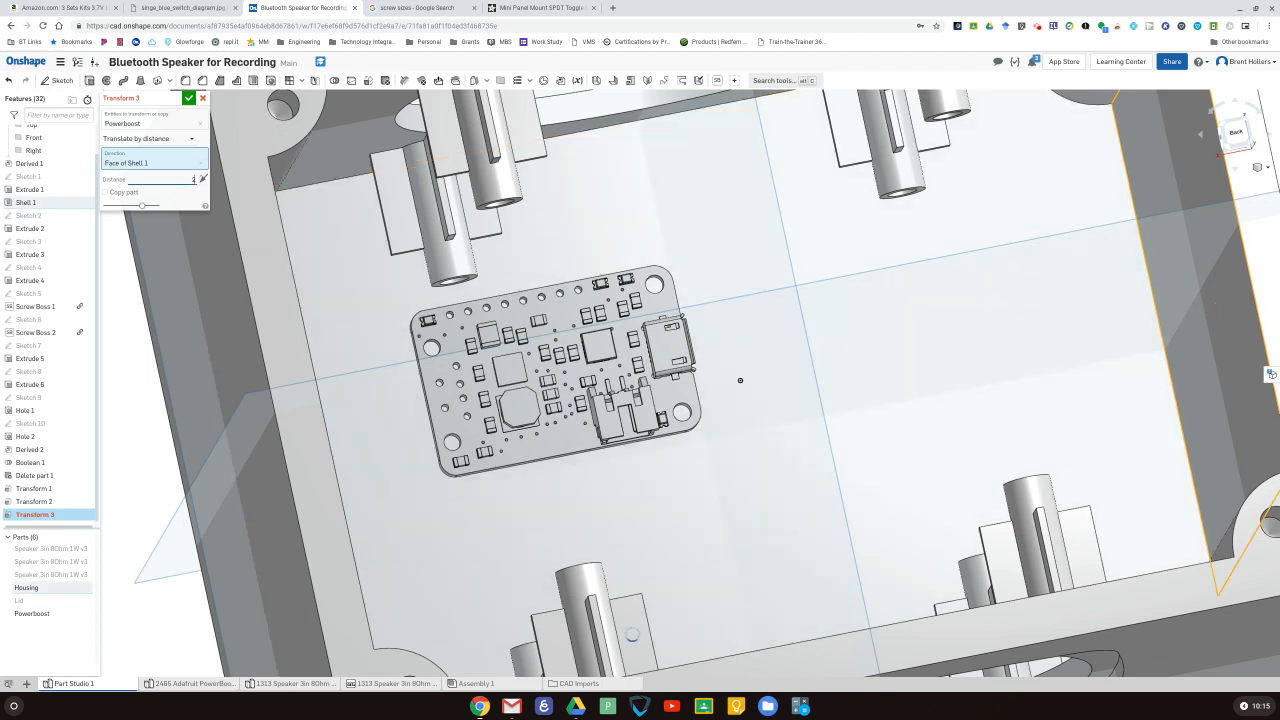
pyautogui.press('Return')
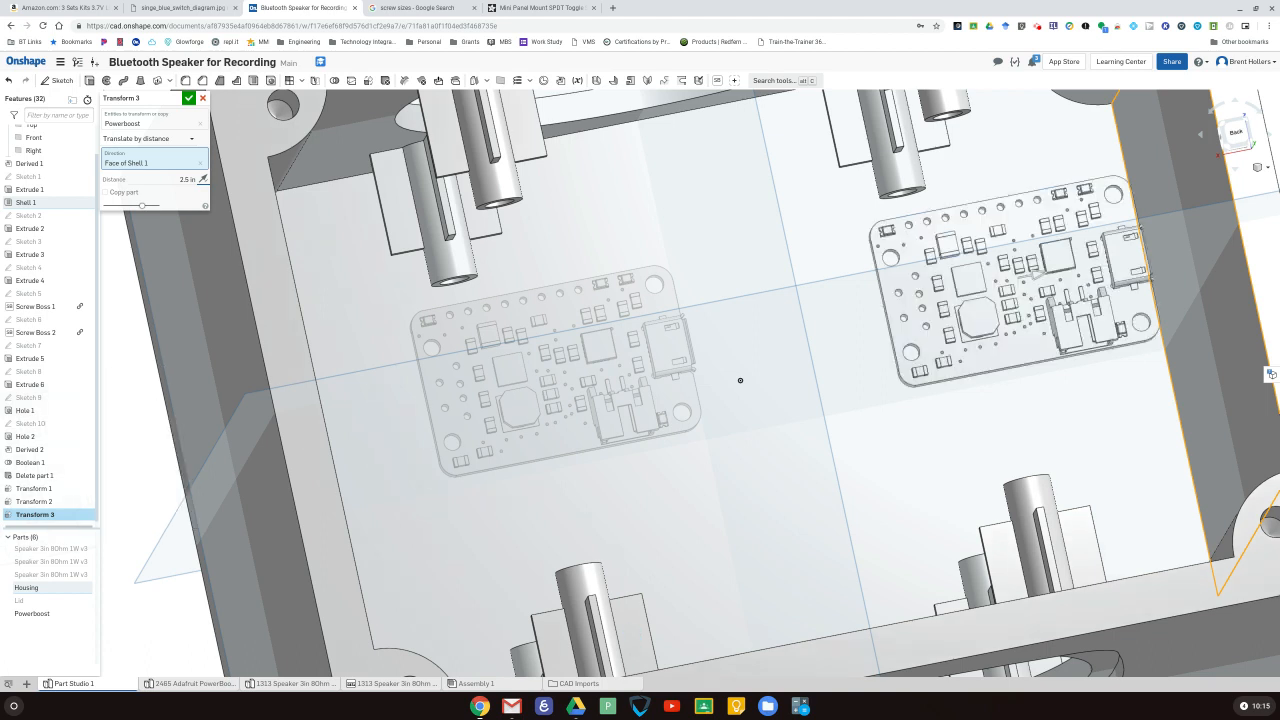
pyautogui.click(188, 98)
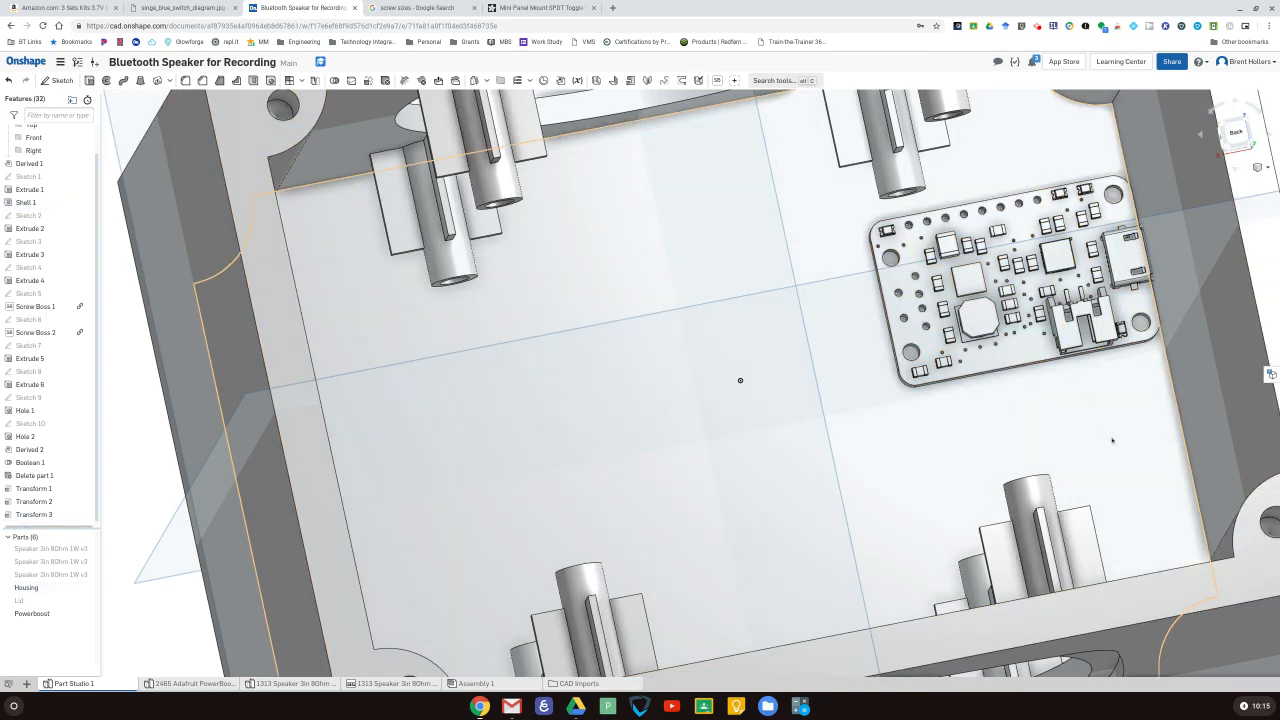
# - Measure the housing side wall's thickness between its inner and outer rim edges beside the USB port
pyautogui.moveTo(1131, 455); pyautogui.dragTo(797, 486, button='middle')
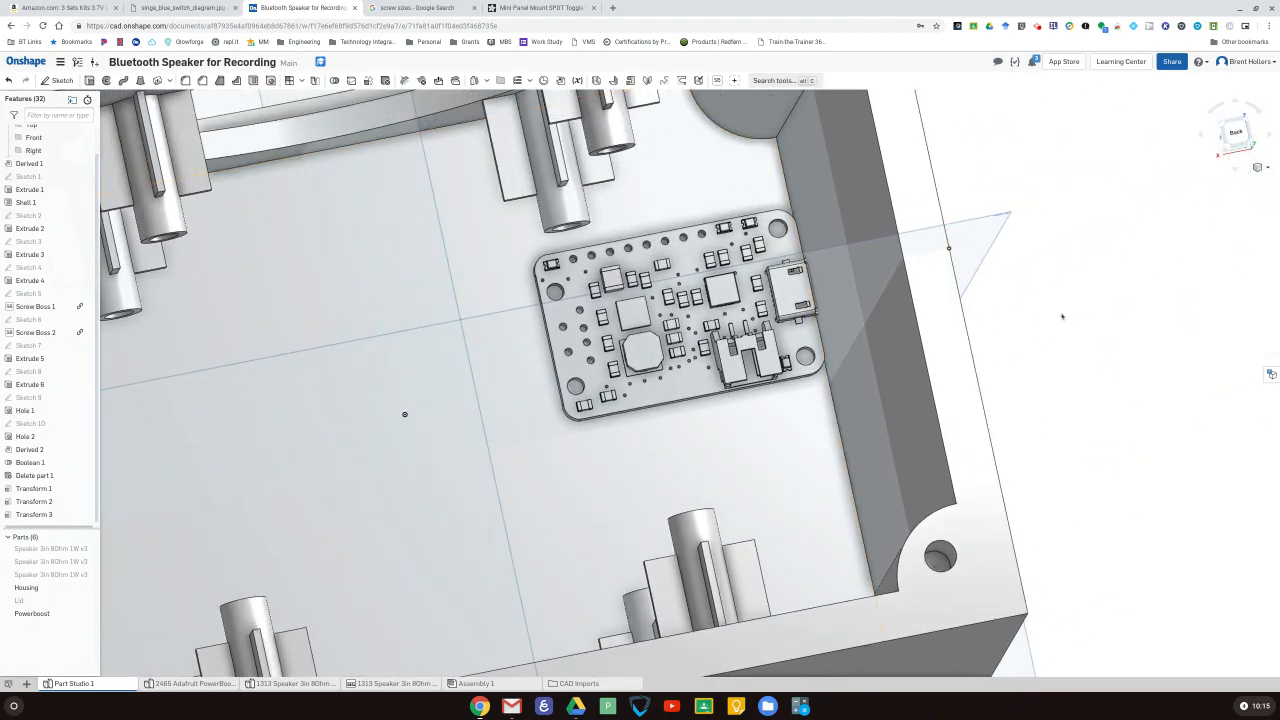
pyautogui.scroll(3, 1023, 306)
pyautogui.moveTo(1034, 306); pyautogui.dragTo(916, 335, button='right')
pyautogui.click(888, 334)
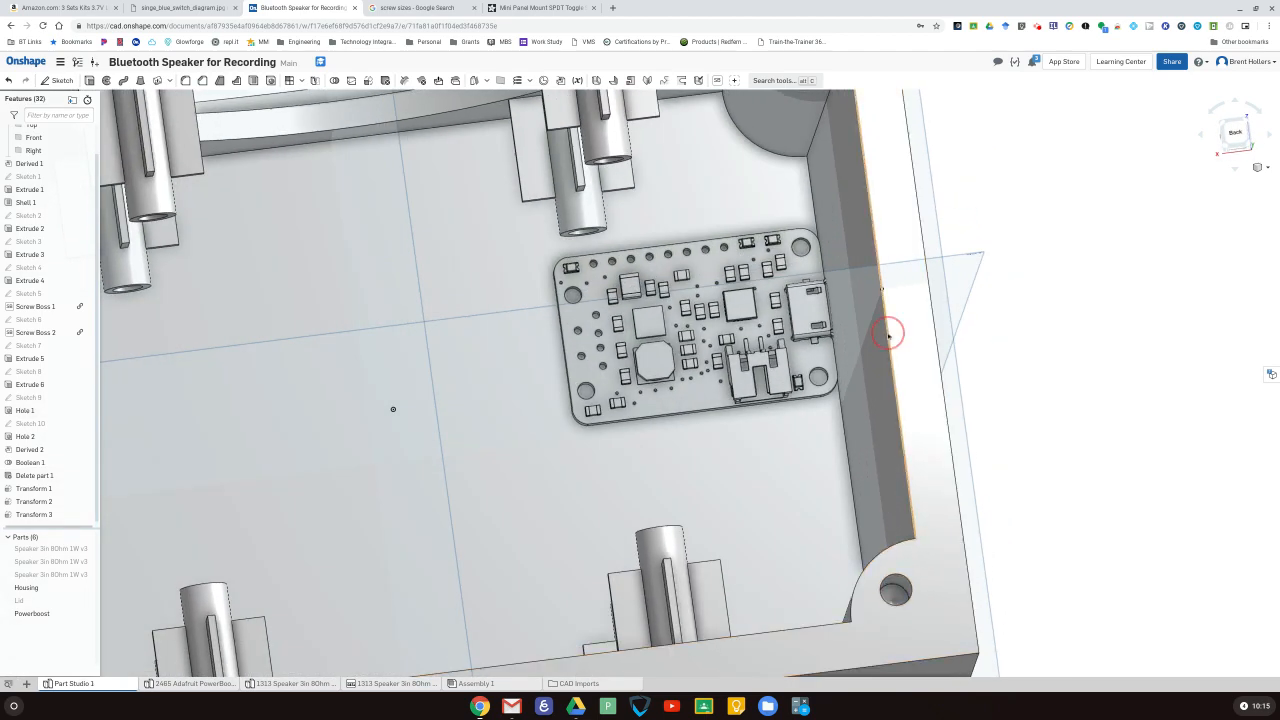
pyautogui.click(941, 339)
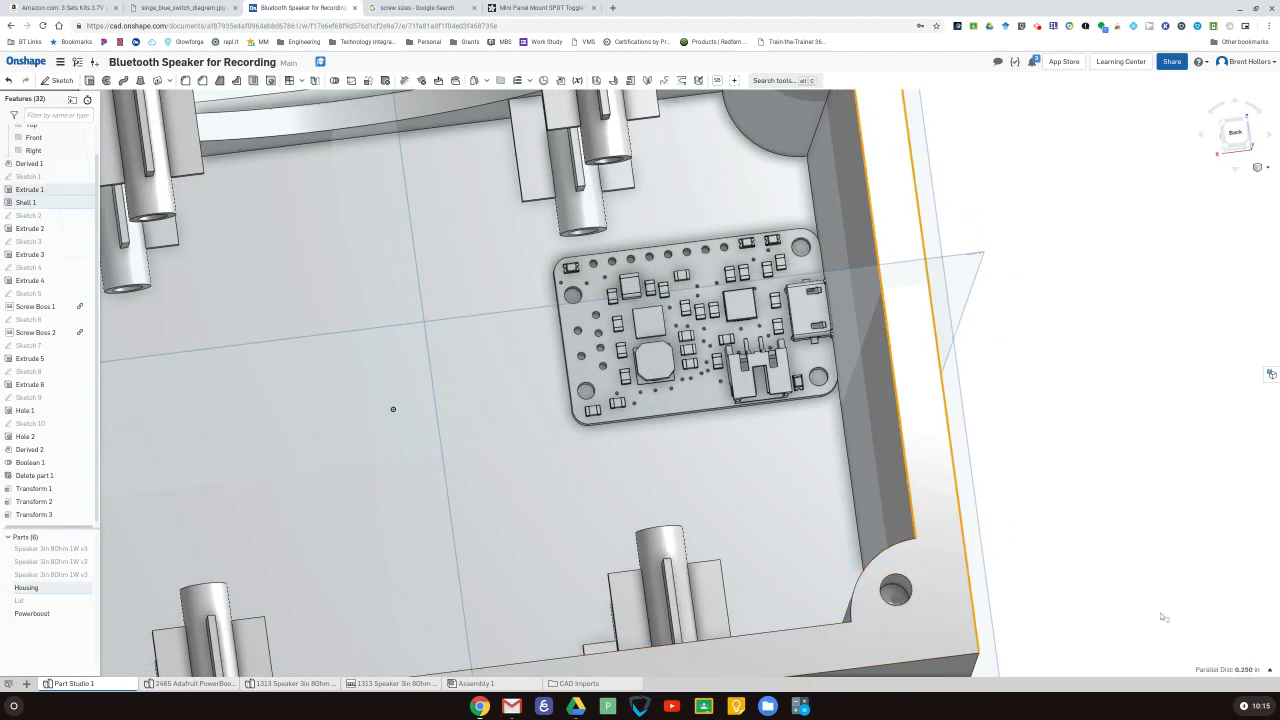
pyautogui.click(1031, 320)
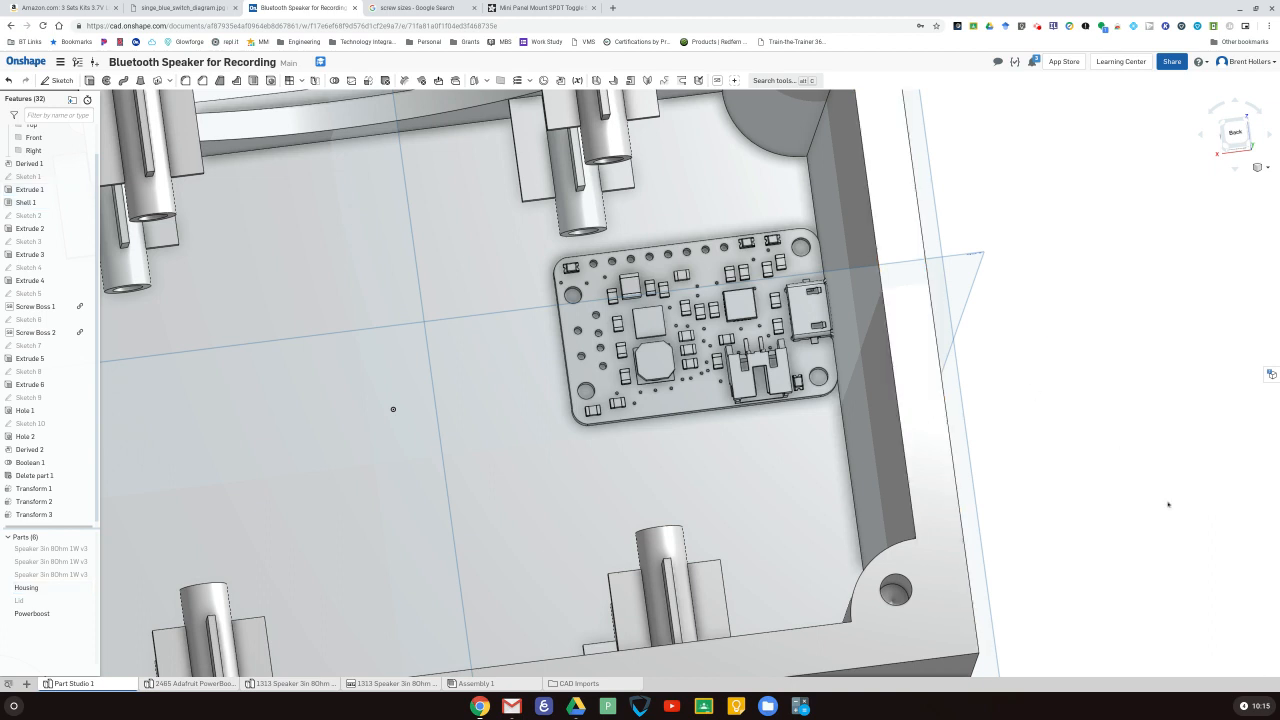
# - Check the radius of the screw corner's arc and show the detailed distances between the side wall's inner and outer edges
pyautogui.click(904, 543)
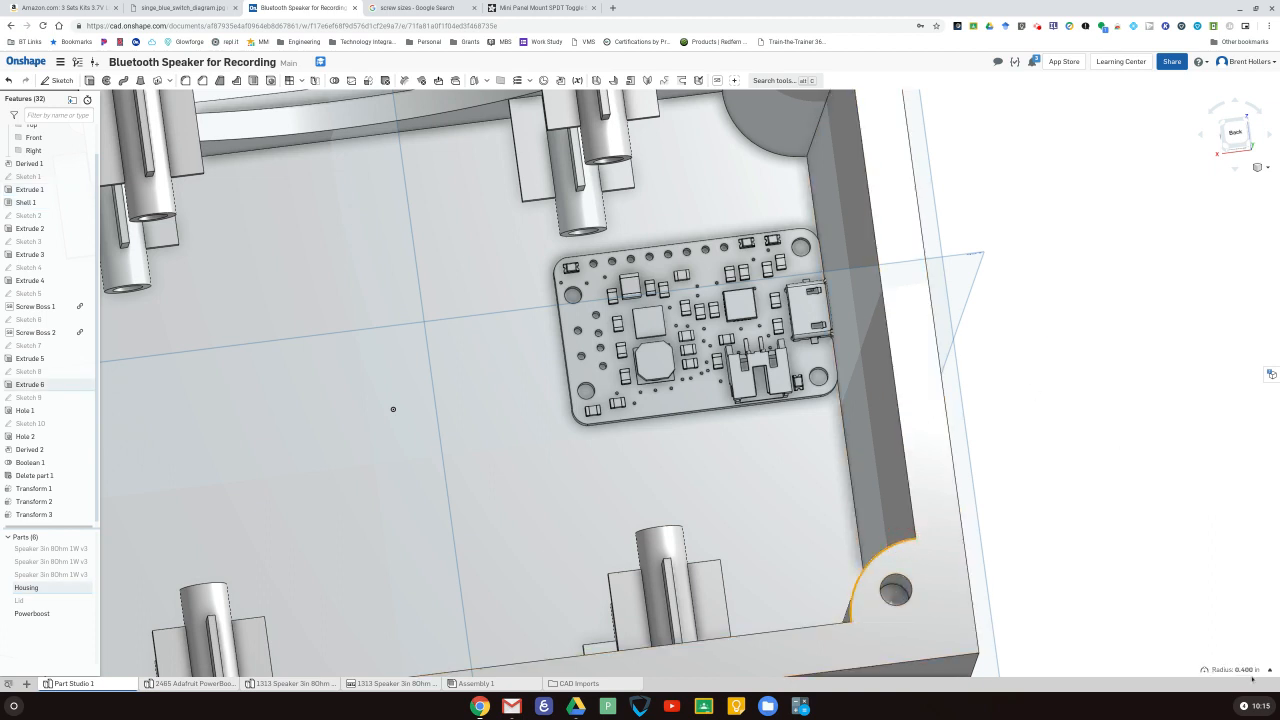
pyautogui.click(910, 584)
pyautogui.click(1006, 531)
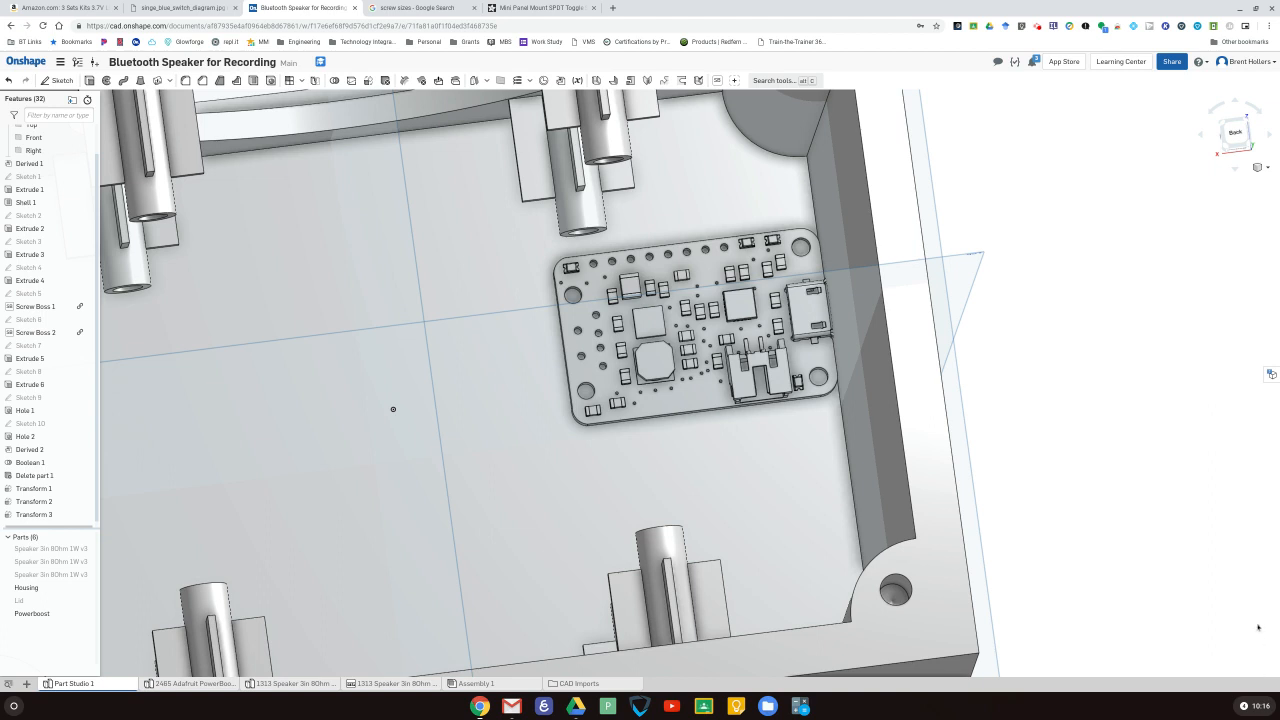
pyautogui.click(906, 462)
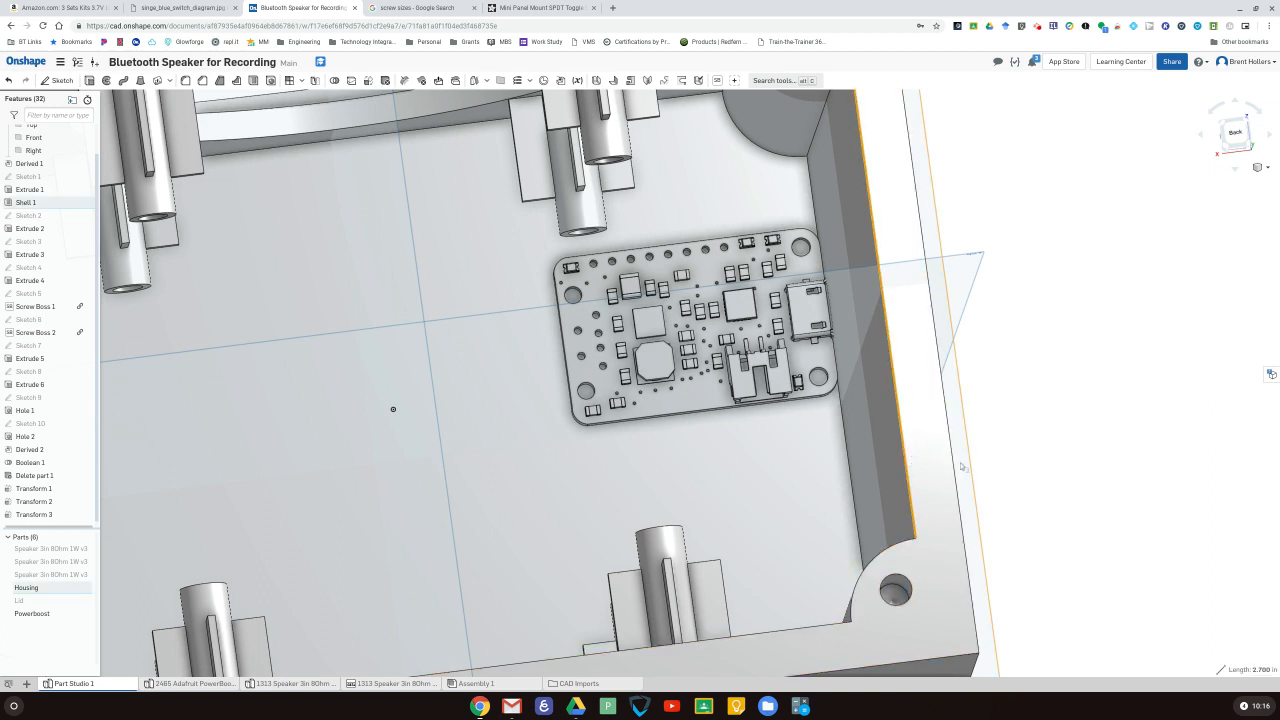
pyautogui.click(954, 466)
pyautogui.click(1271, 669)
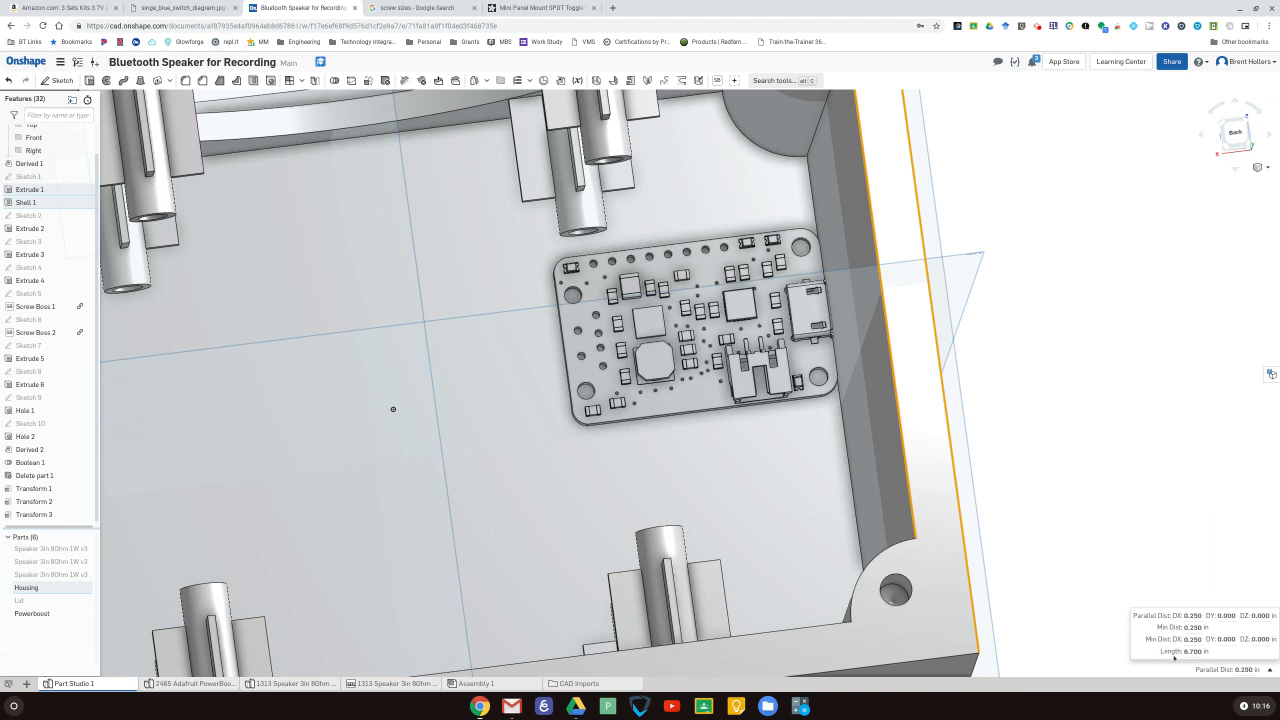
pyautogui.click(1062, 351)
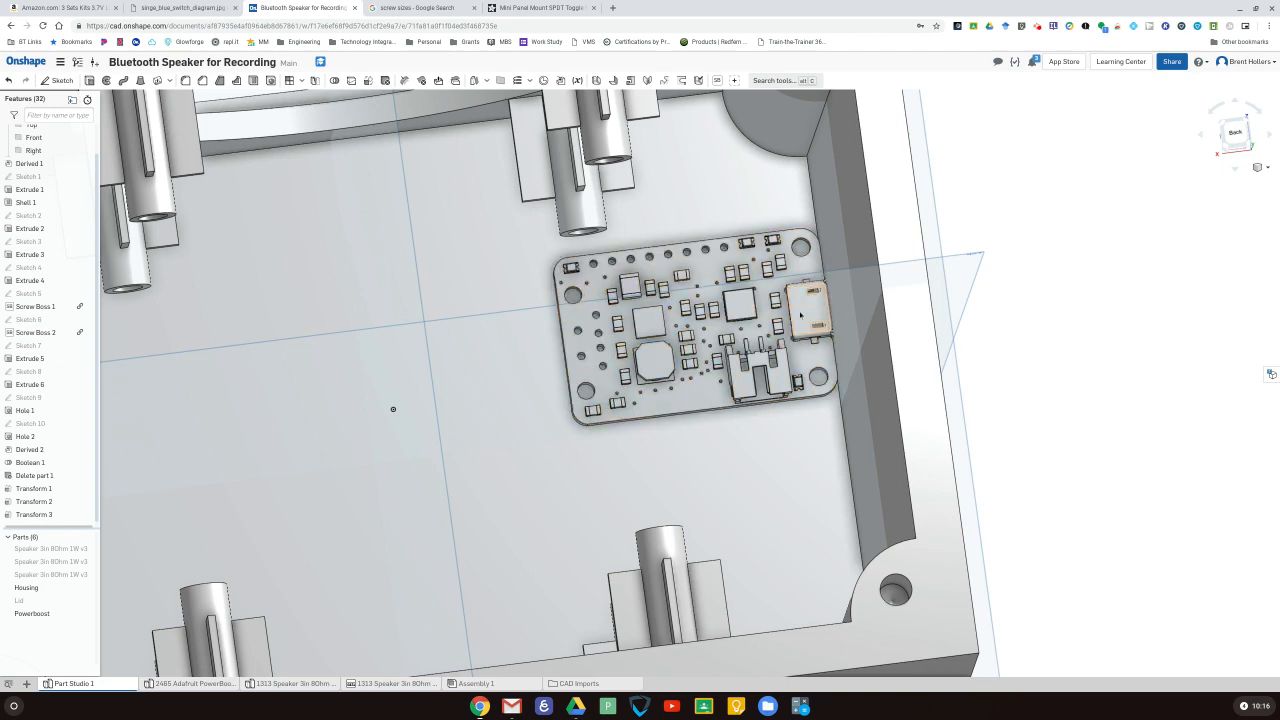
# - Start a sketch on the inner side wall face beside the USB port and project the face's outline into it
pyautogui.moveTo(1066, 309); pyautogui.dragTo(940, 280, button='right')
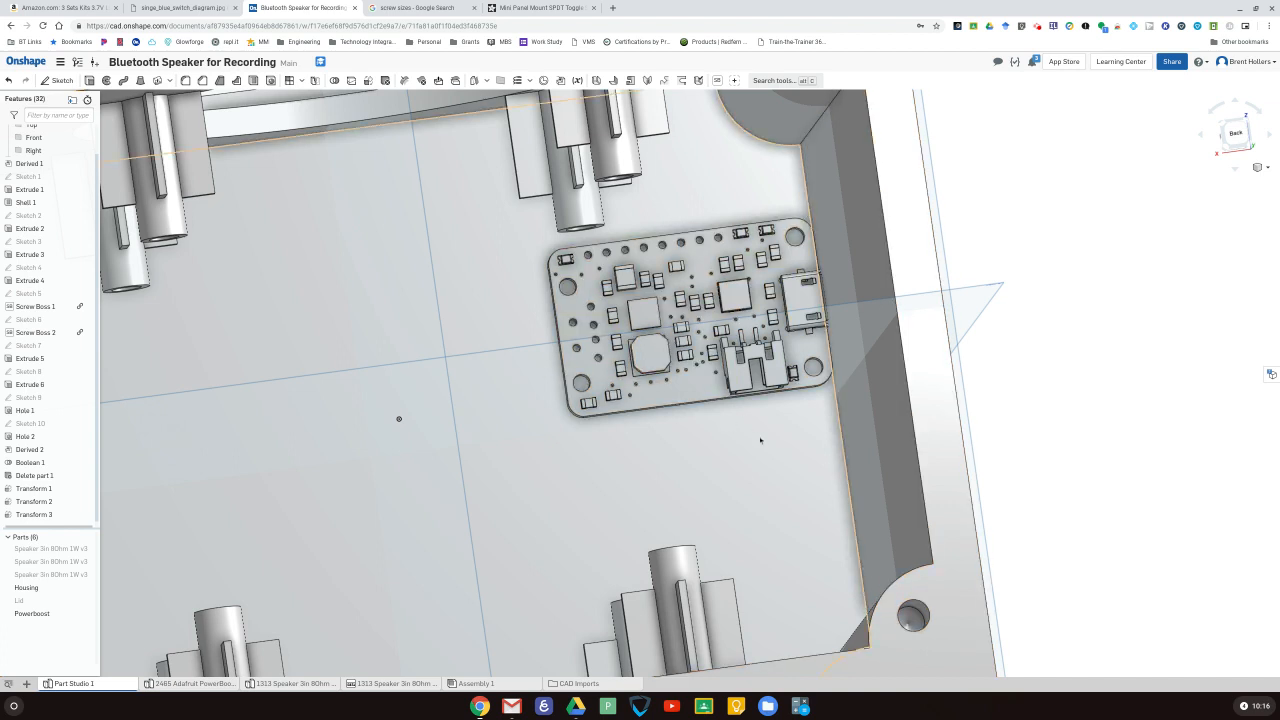
pyautogui.click(880, 370)
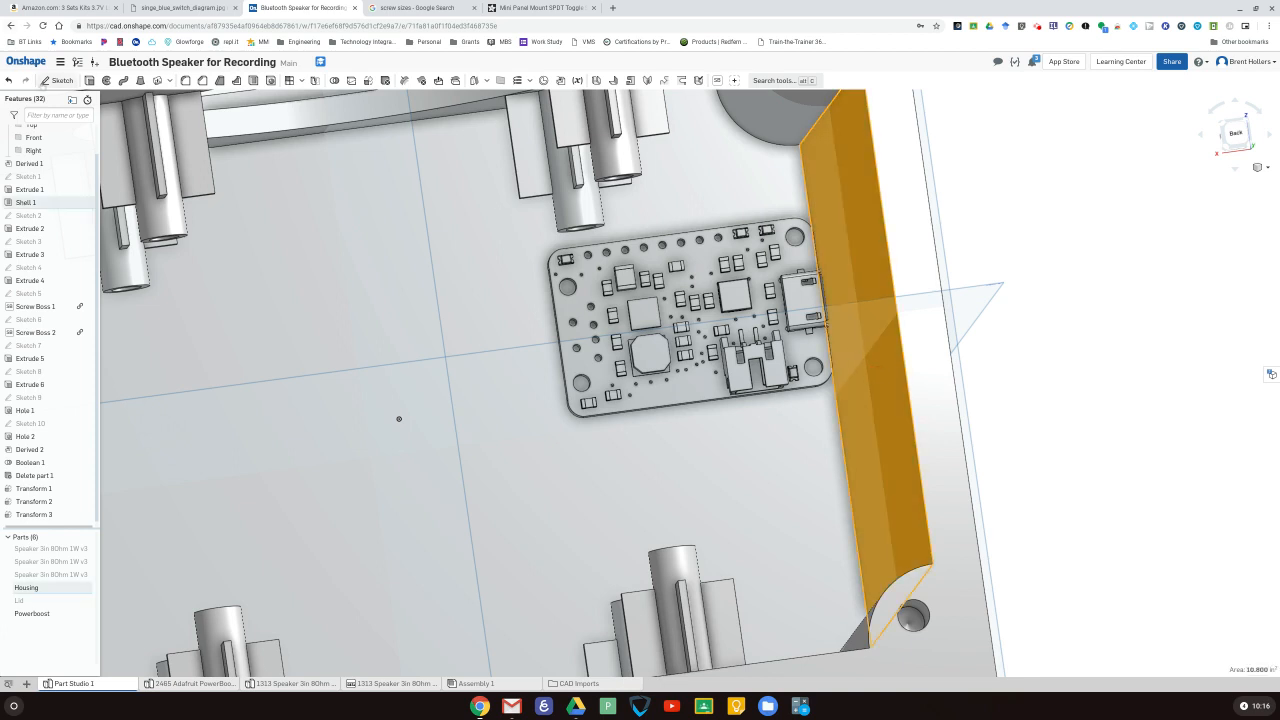
pyautogui.click(48, 80)
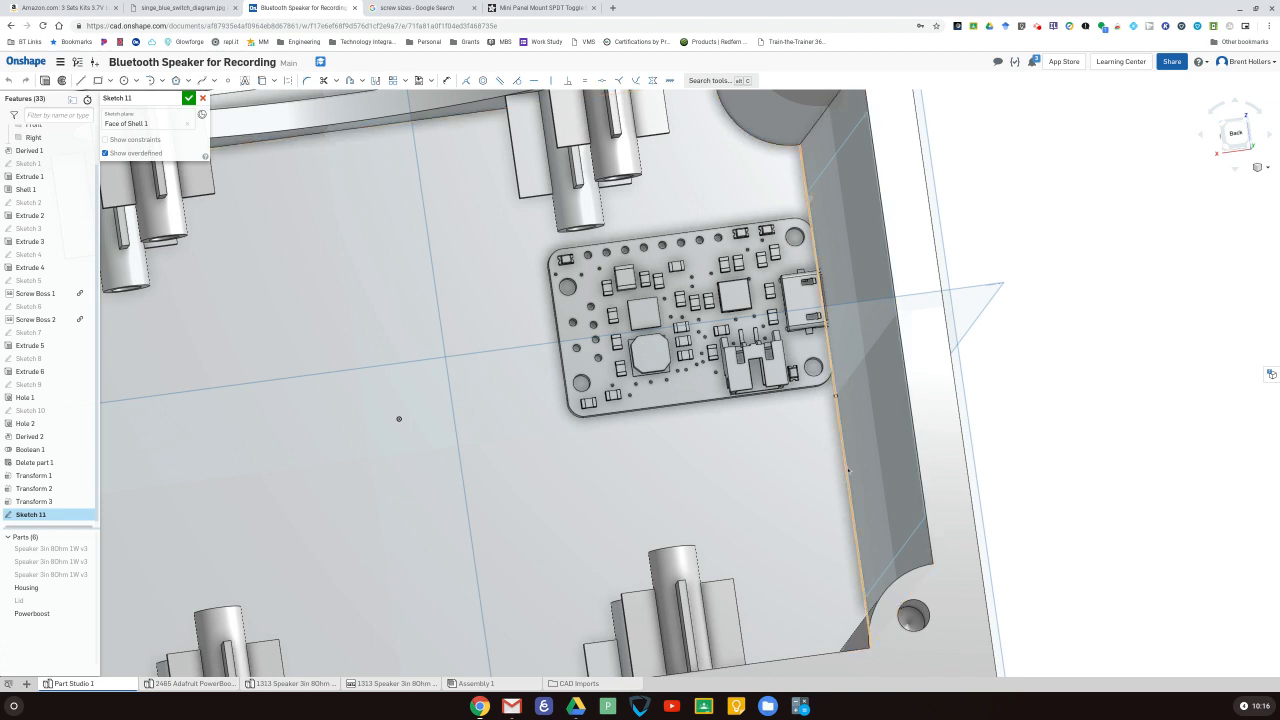
pyautogui.click(848, 469)
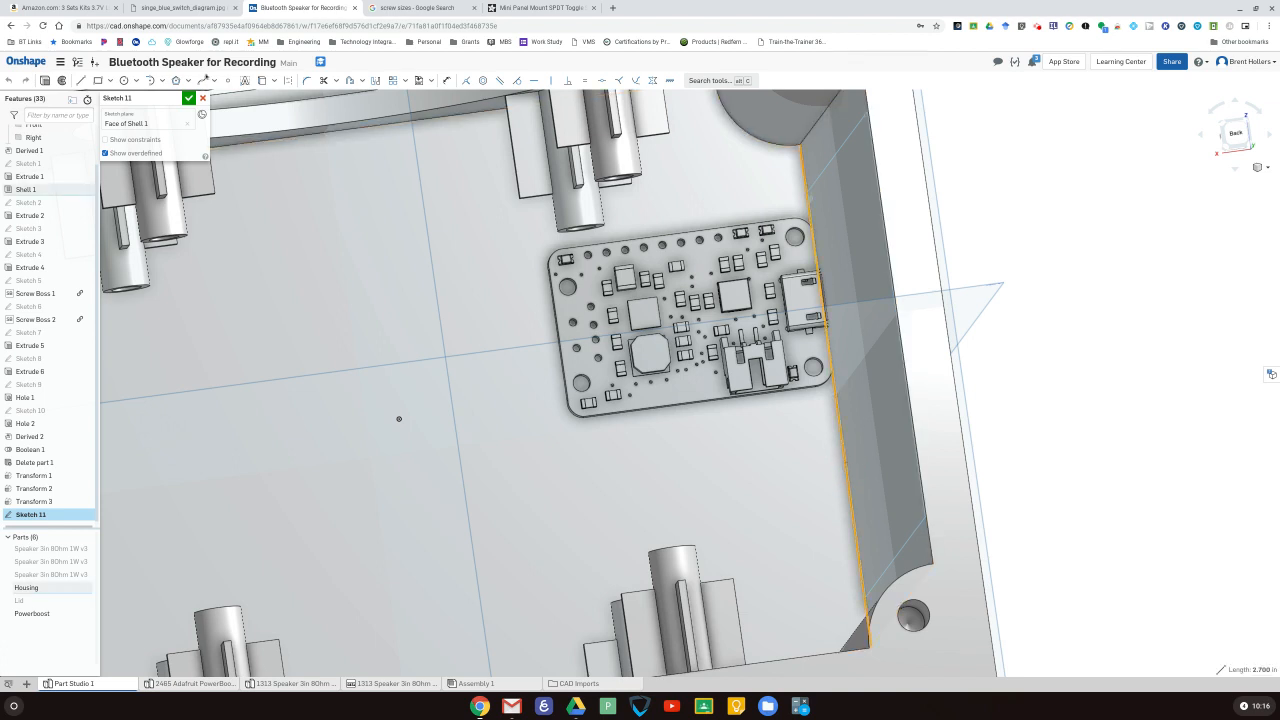
pyautogui.click(260, 81)
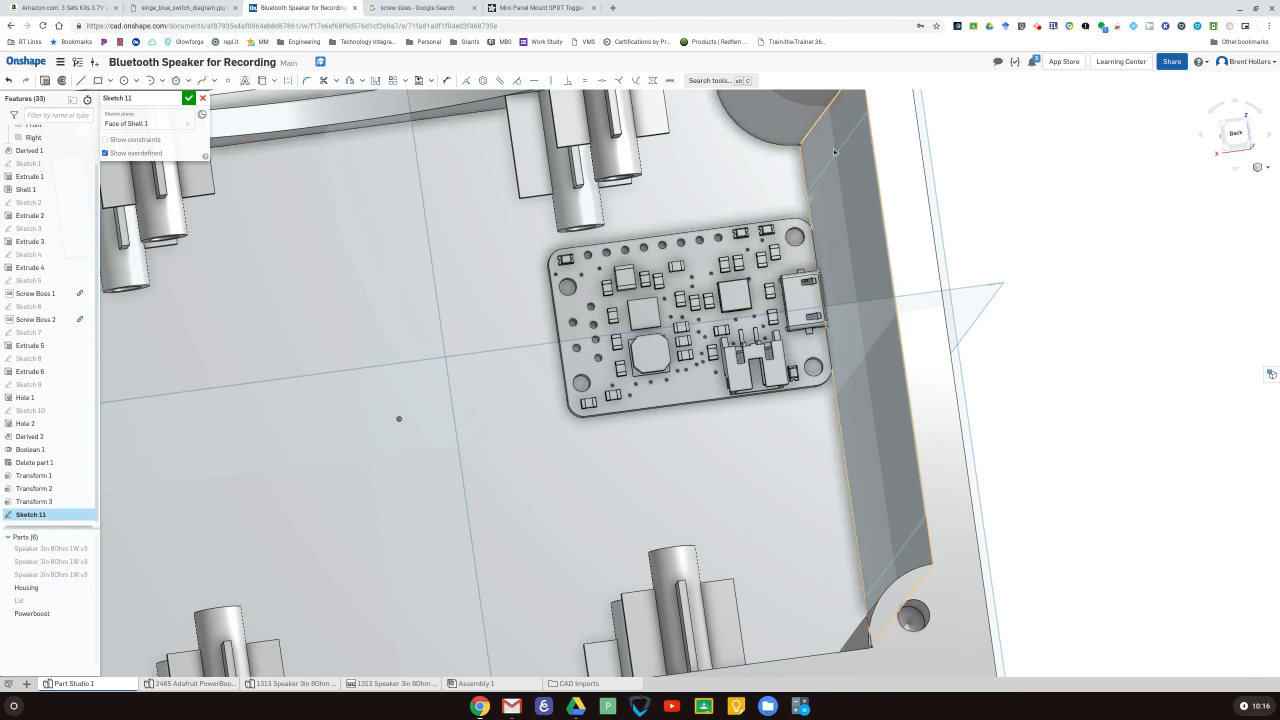
pyautogui.click(833, 443)
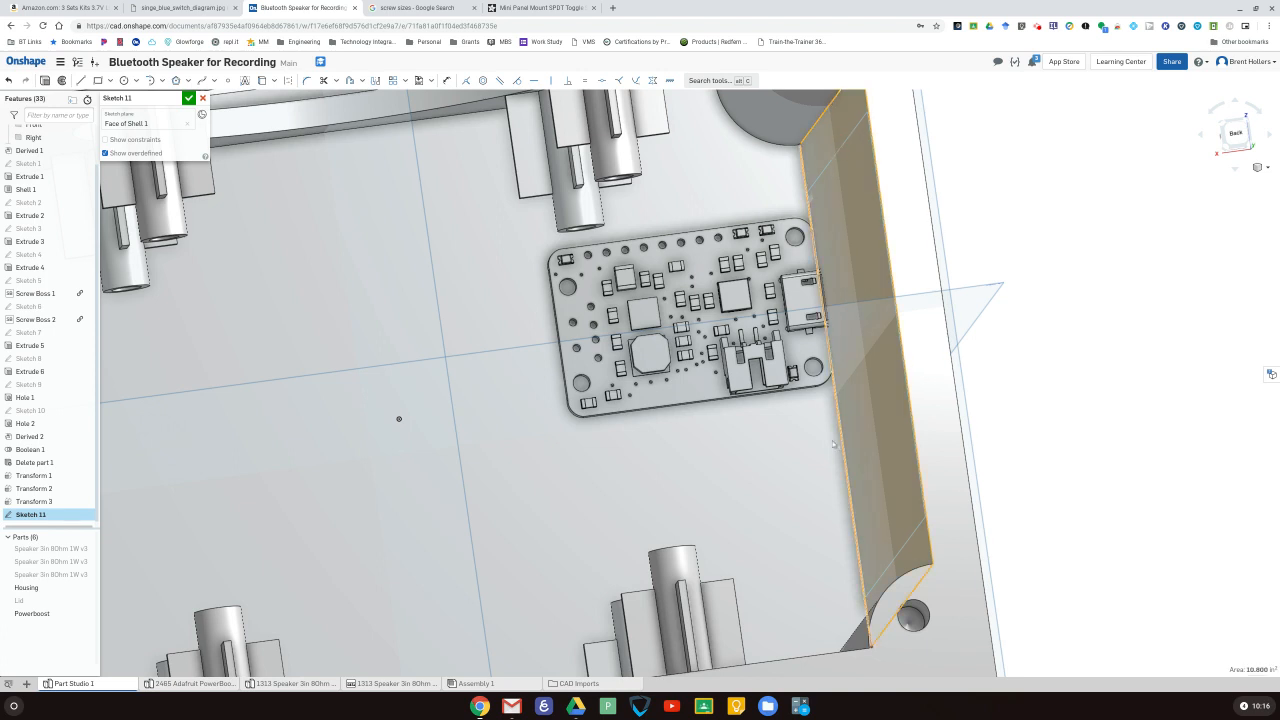
# - Project the remaining edges of the inner side wall face into the sketch to complete its rectangular outline
pyautogui.click(88, 588)
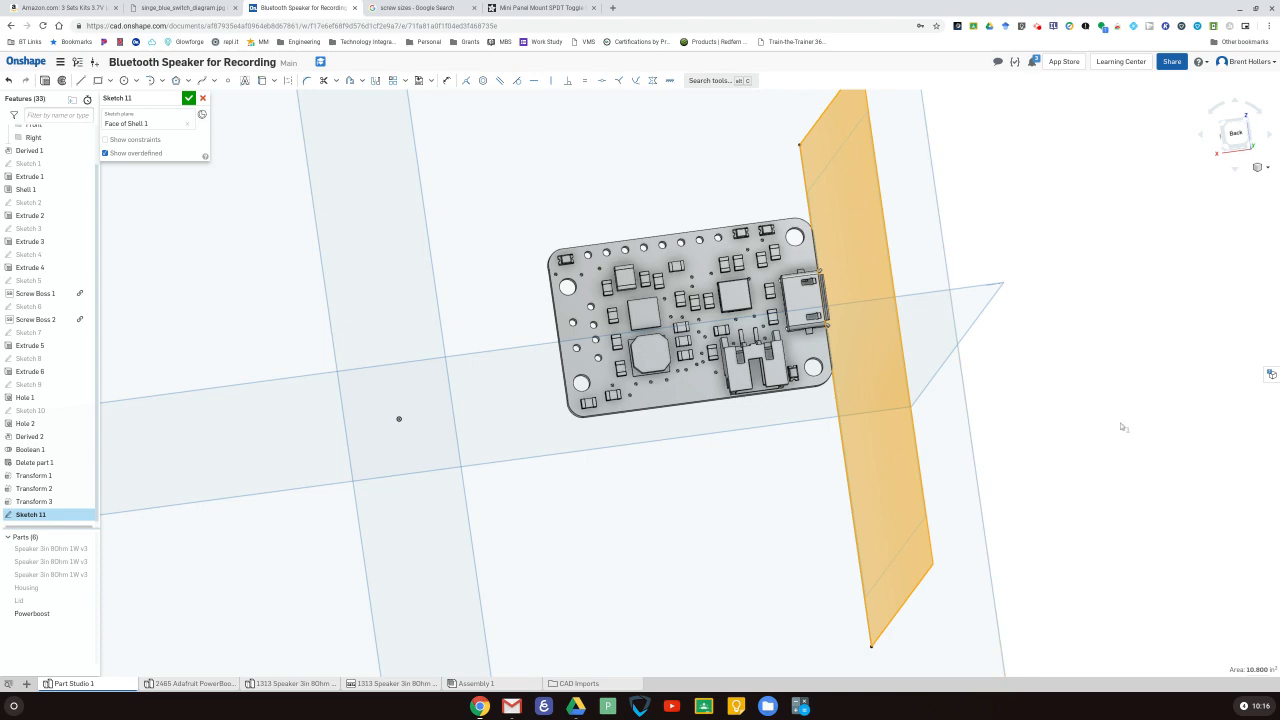
pyautogui.moveTo(1123, 427); pyautogui.dragTo(1034, 389, button='right')
pyautogui.click(1063, 363)
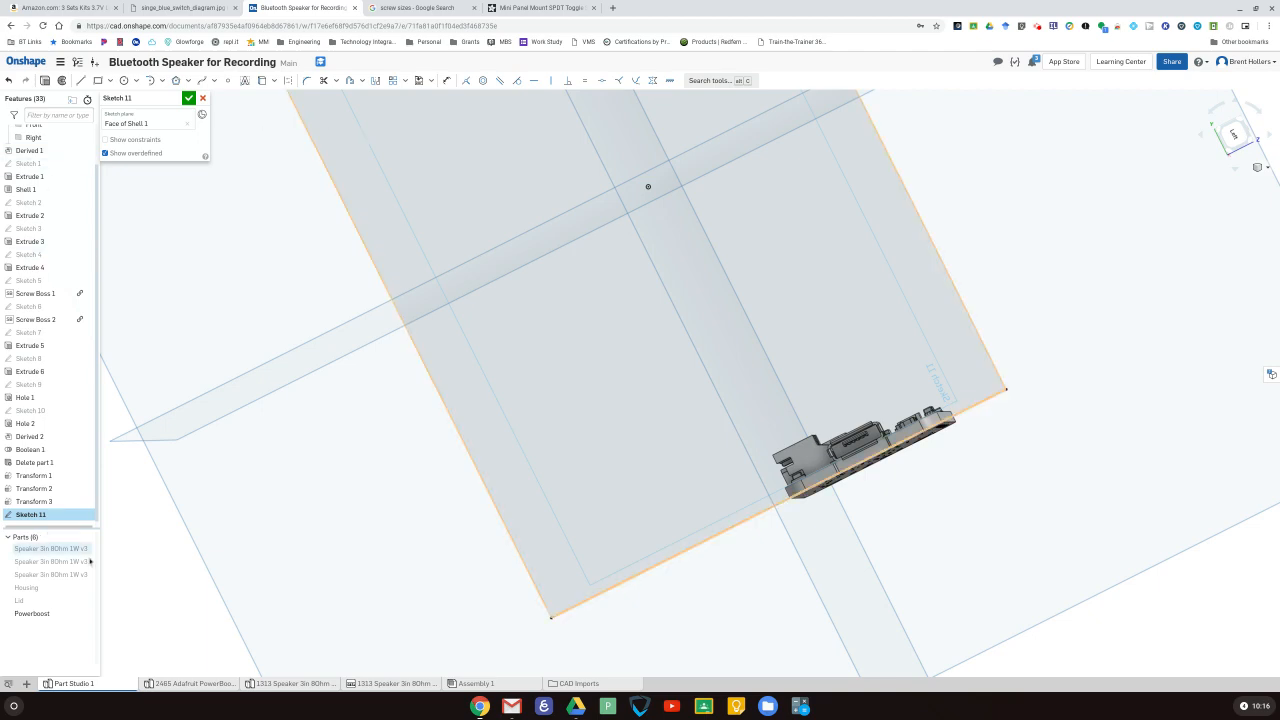
pyautogui.click(88, 589)
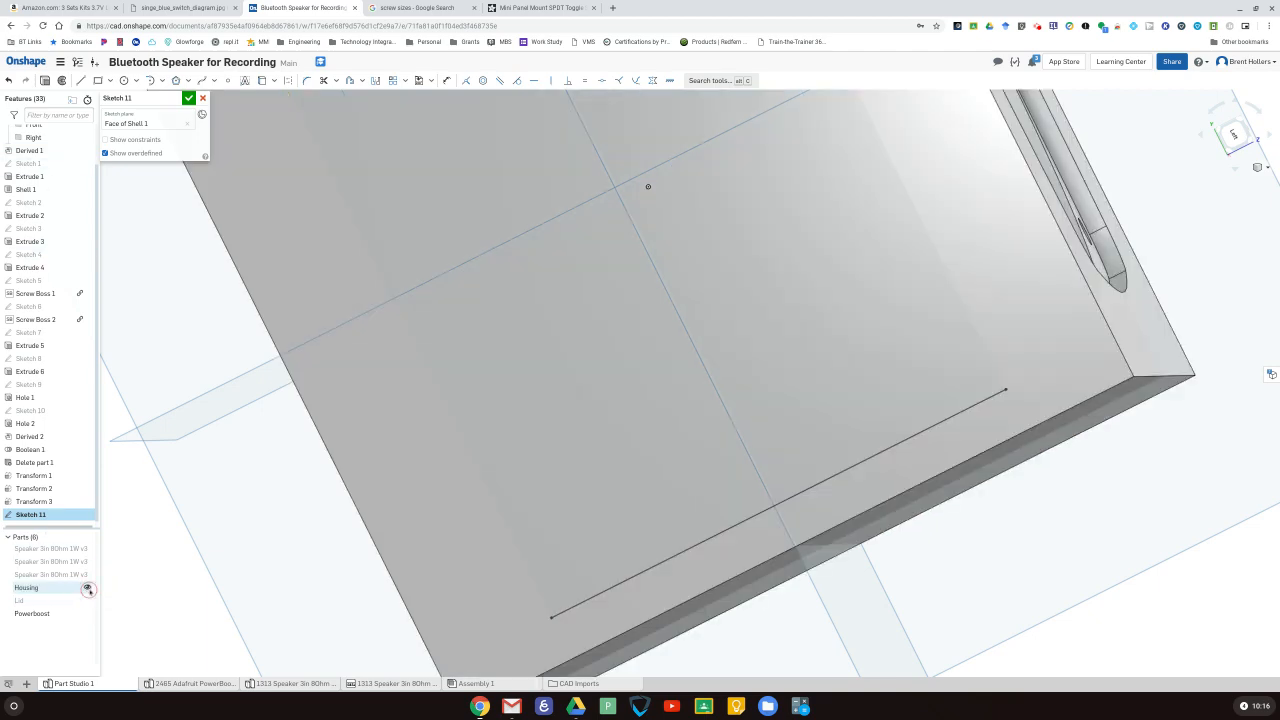
pyautogui.moveTo(186, 329); pyautogui.dragTo(340, 425, button='right')
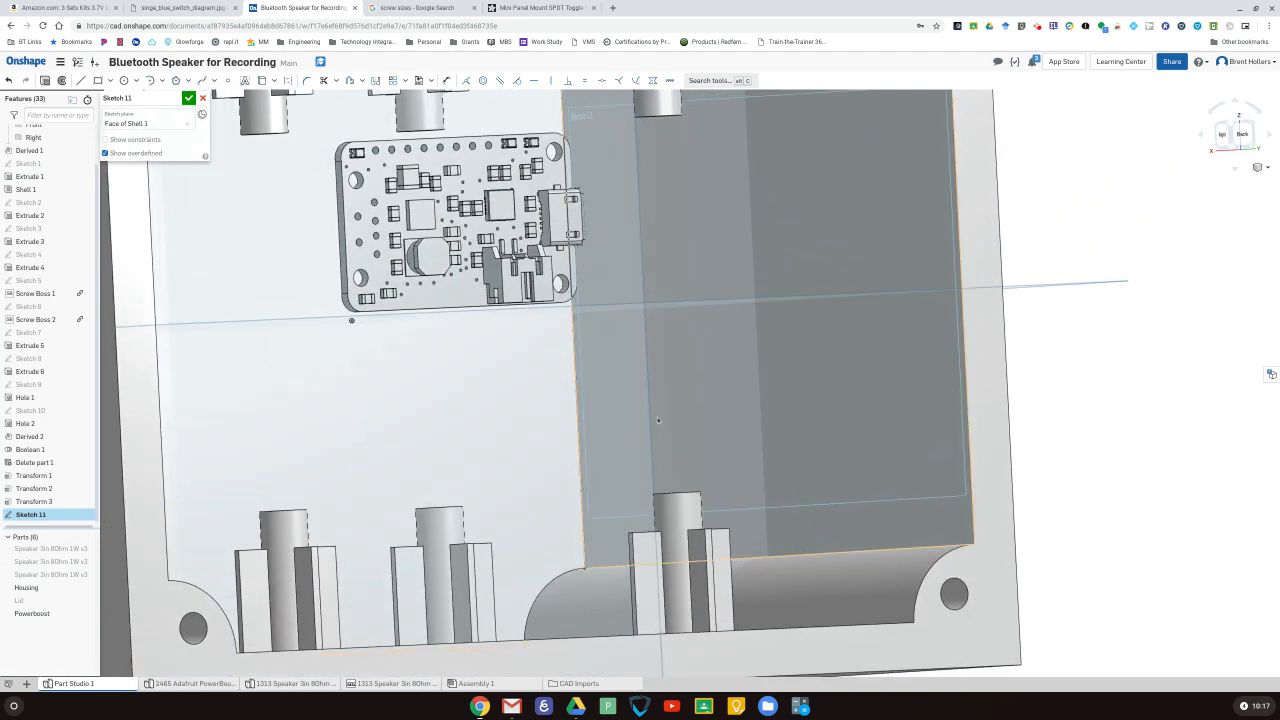
pyautogui.click(262, 80)
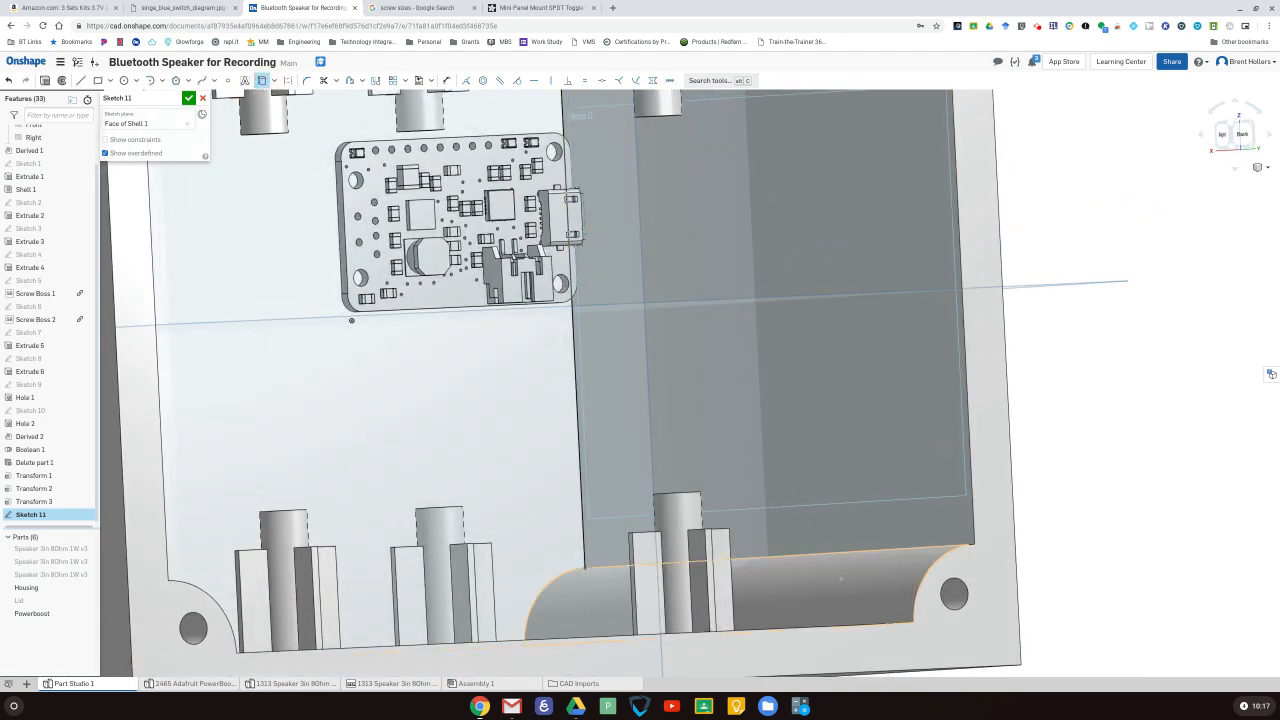
pyautogui.click(924, 547)
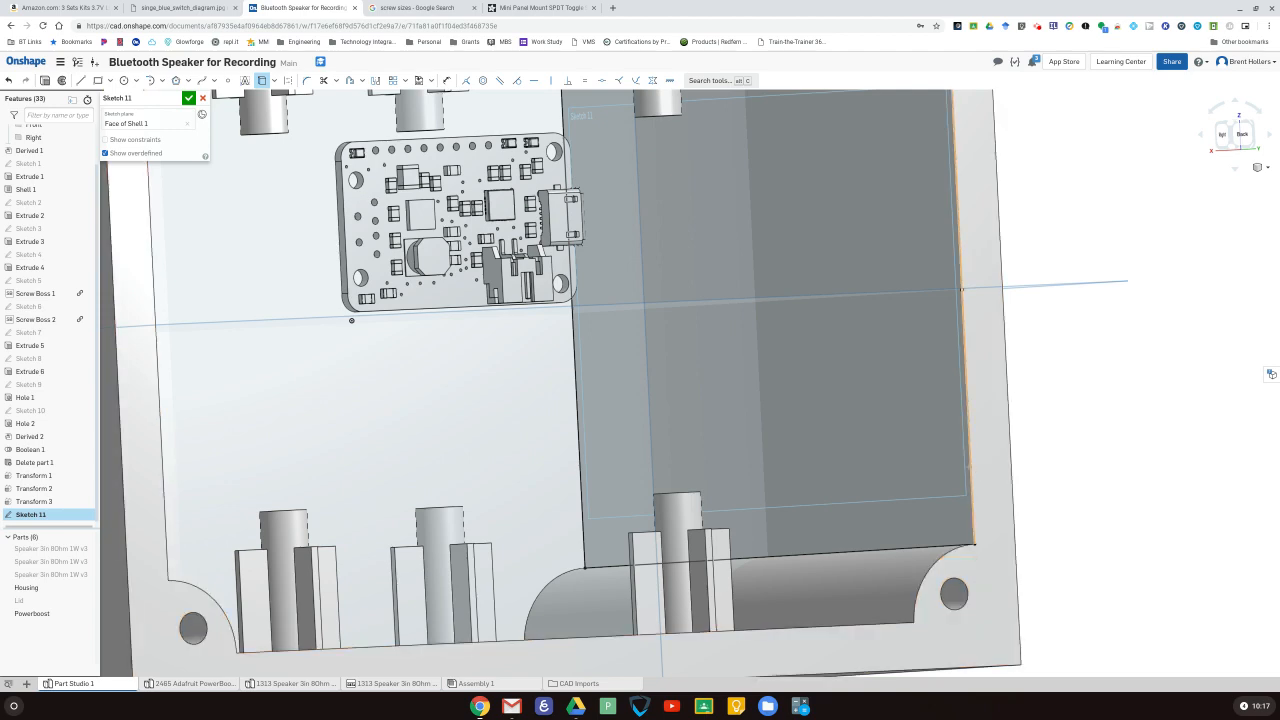
pyautogui.click(971, 467)
pyautogui.moveTo(1049, 195); pyautogui.dragTo(1054, 420, button='right')
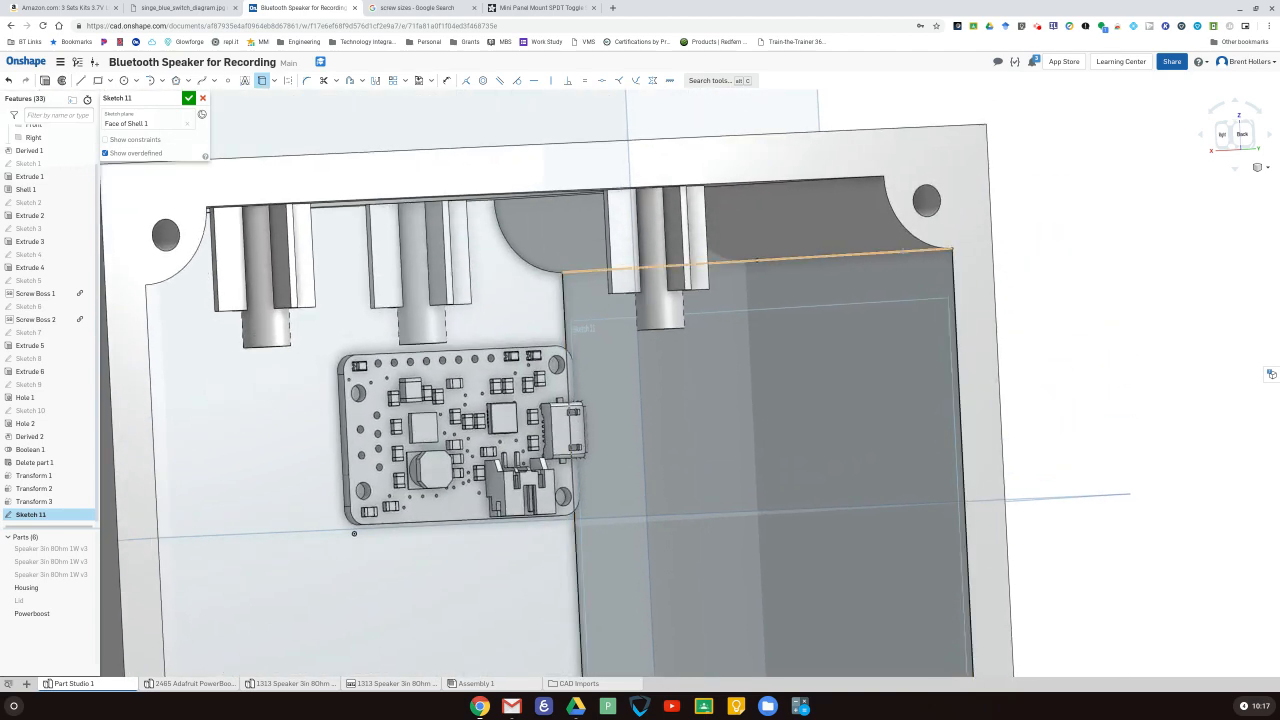
pyautogui.click(757, 259)
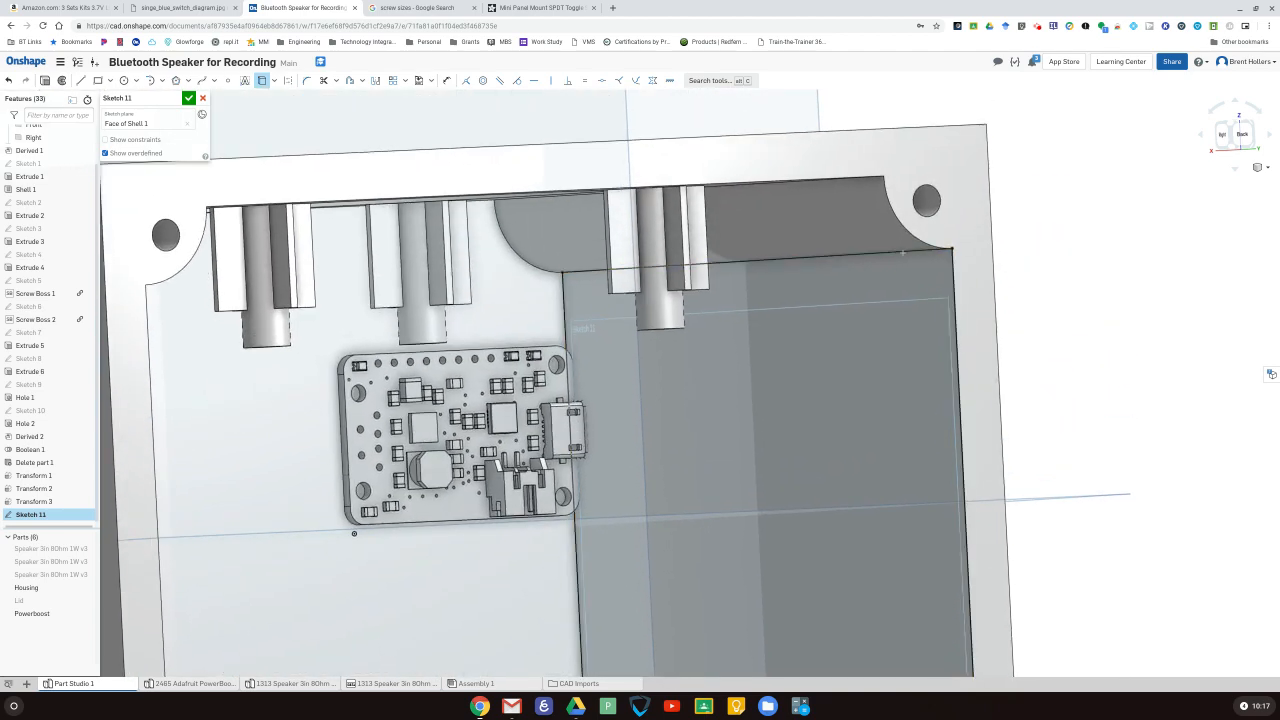
# - Hide the housing and sketch a rectangle about 0.944 by 0.073 in around the Powerboost board's edge, resting on the projected floor line
pyautogui.click(86, 587)
pyautogui.moveTo(1191, 406); pyautogui.dragTo(962, 392, button='right')
pyautogui.press('n')
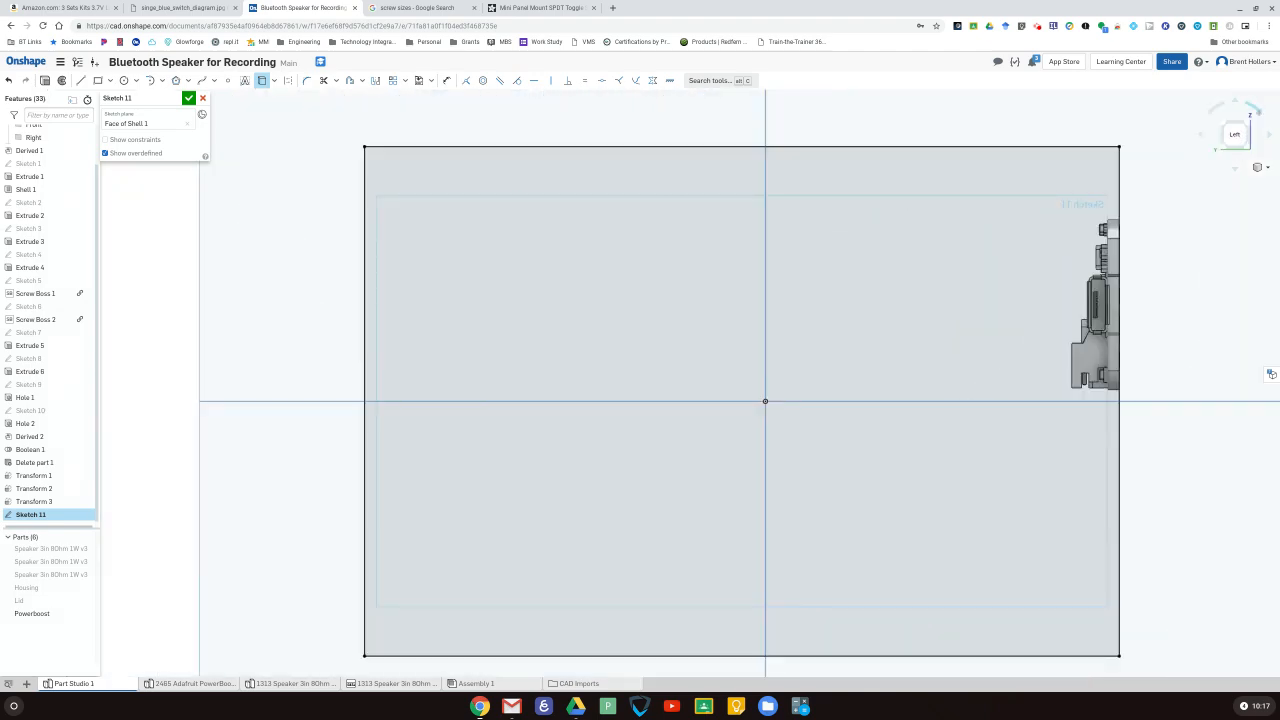
pyautogui.click(262, 79)
pyautogui.click(1260, 112)
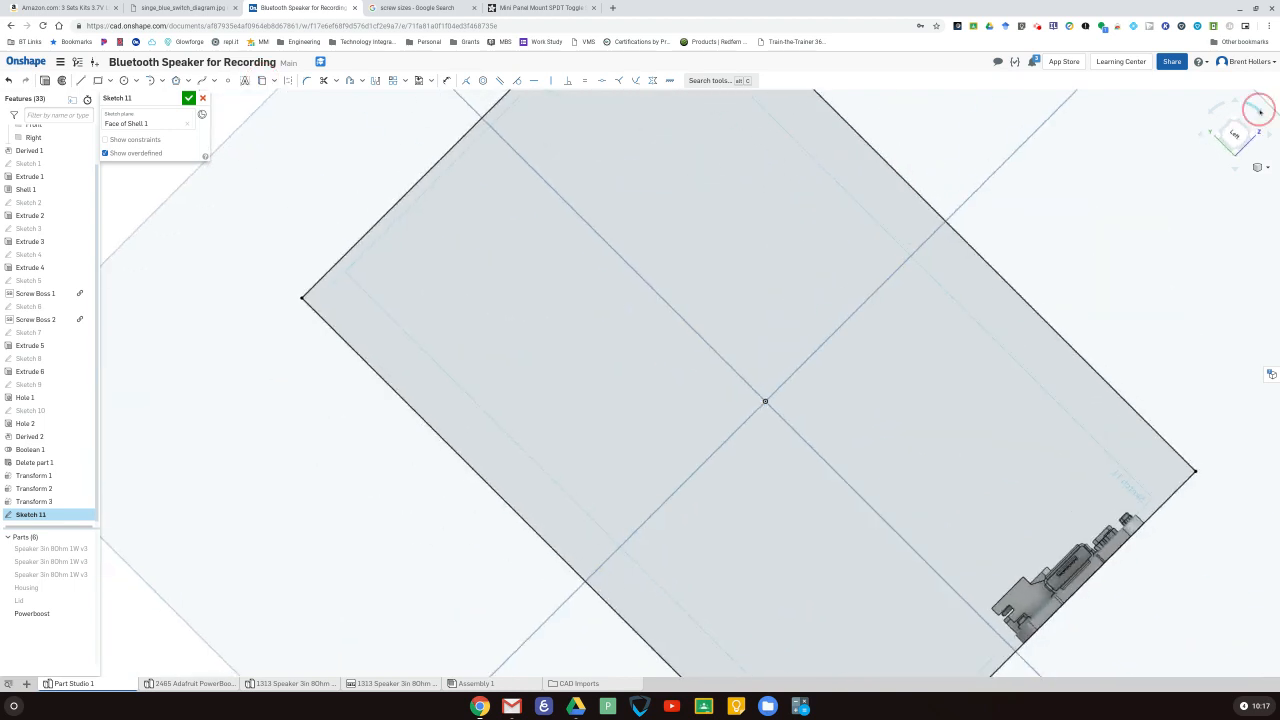
pyautogui.scroll(-5, 990, 350)
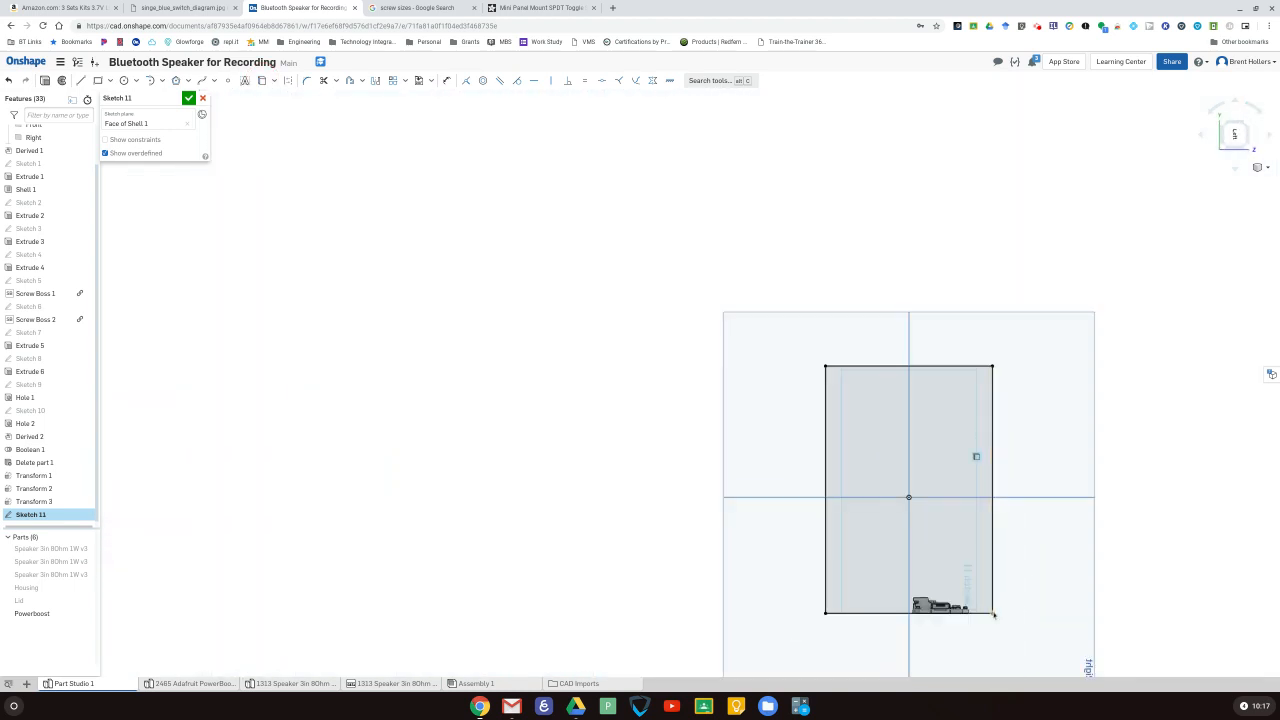
pyautogui.scroll(5, 968, 645)
pyautogui.scroll(3, 934, 623)
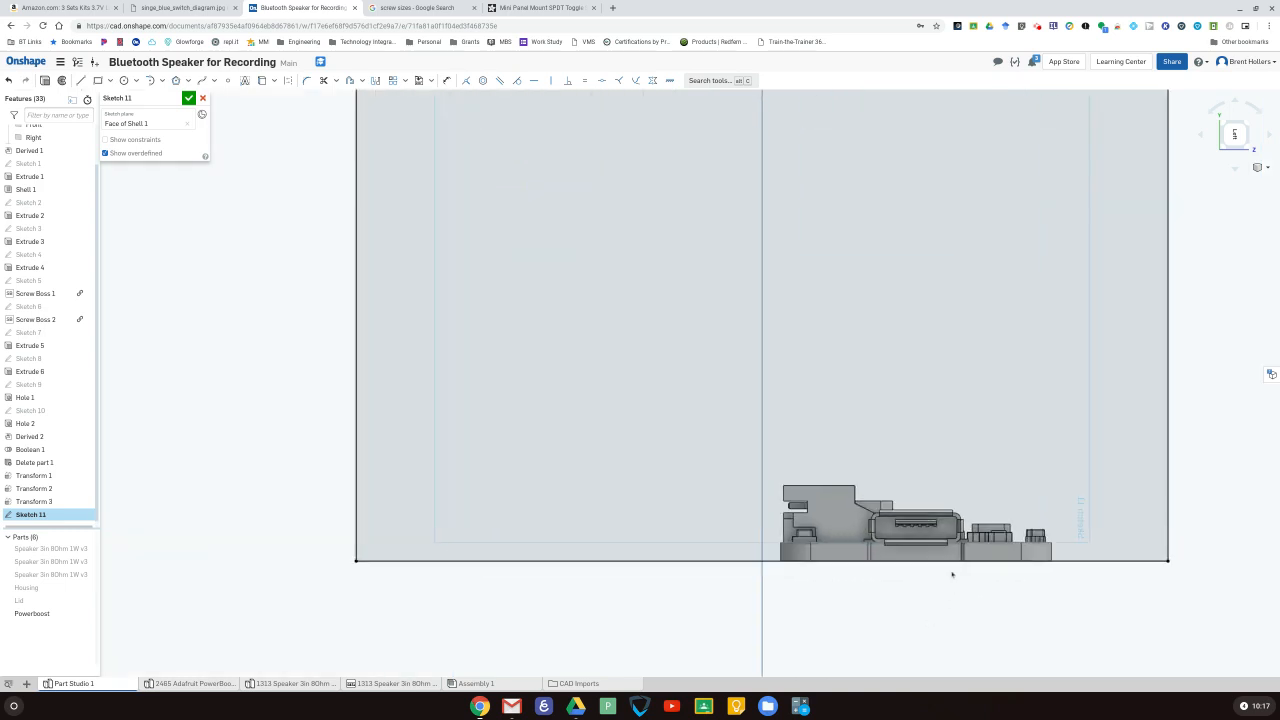
pyautogui.scroll(3, 1031, 600)
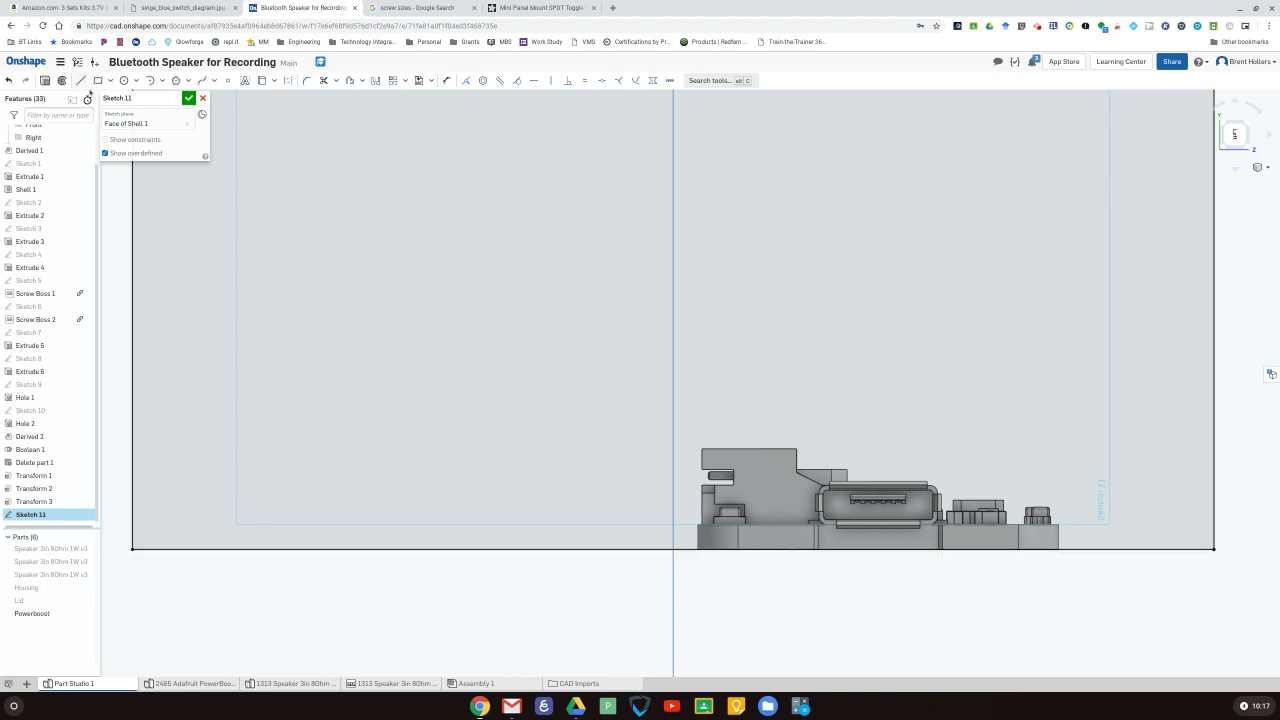
pyautogui.click(97, 80)
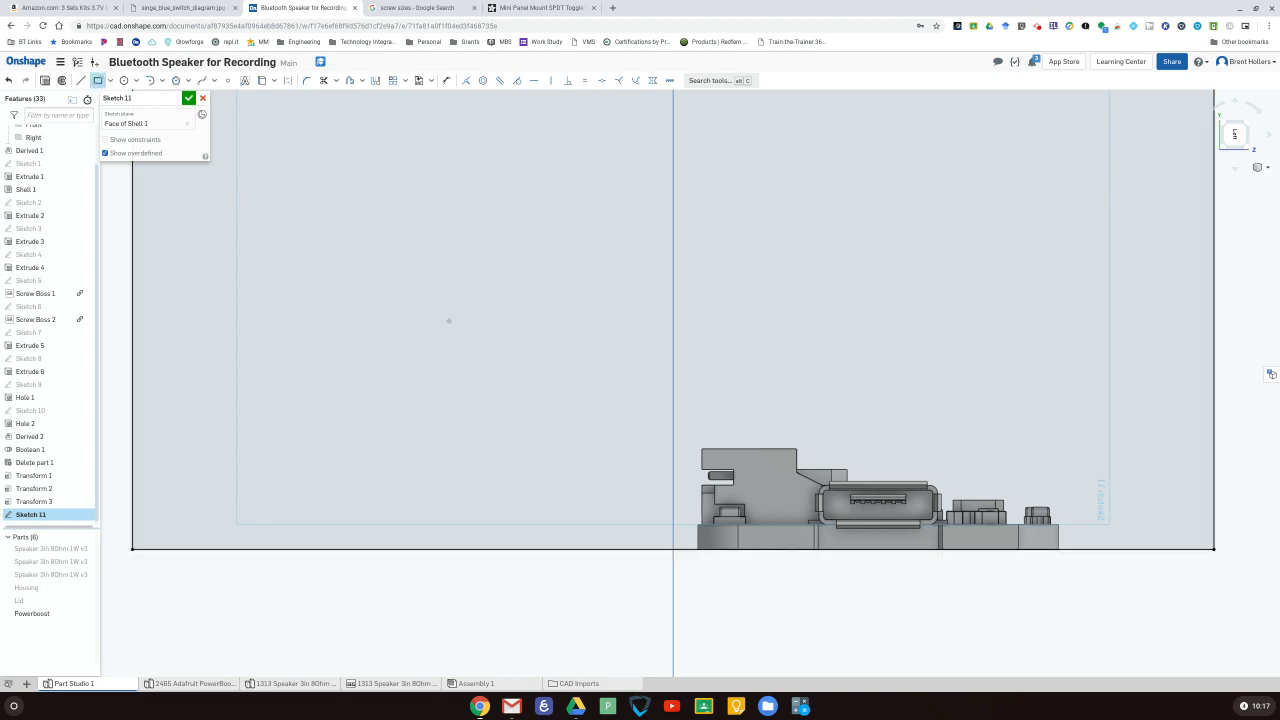
pyautogui.click(688, 548)
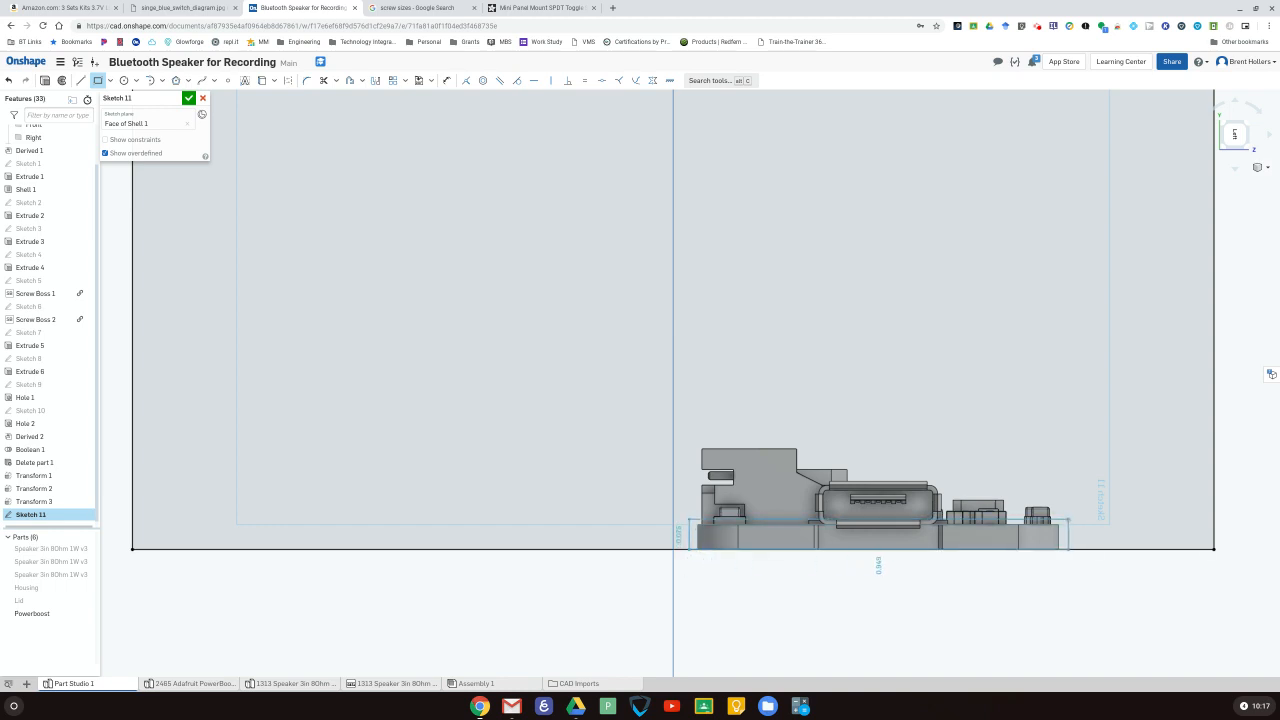
pyautogui.click(1066, 520)
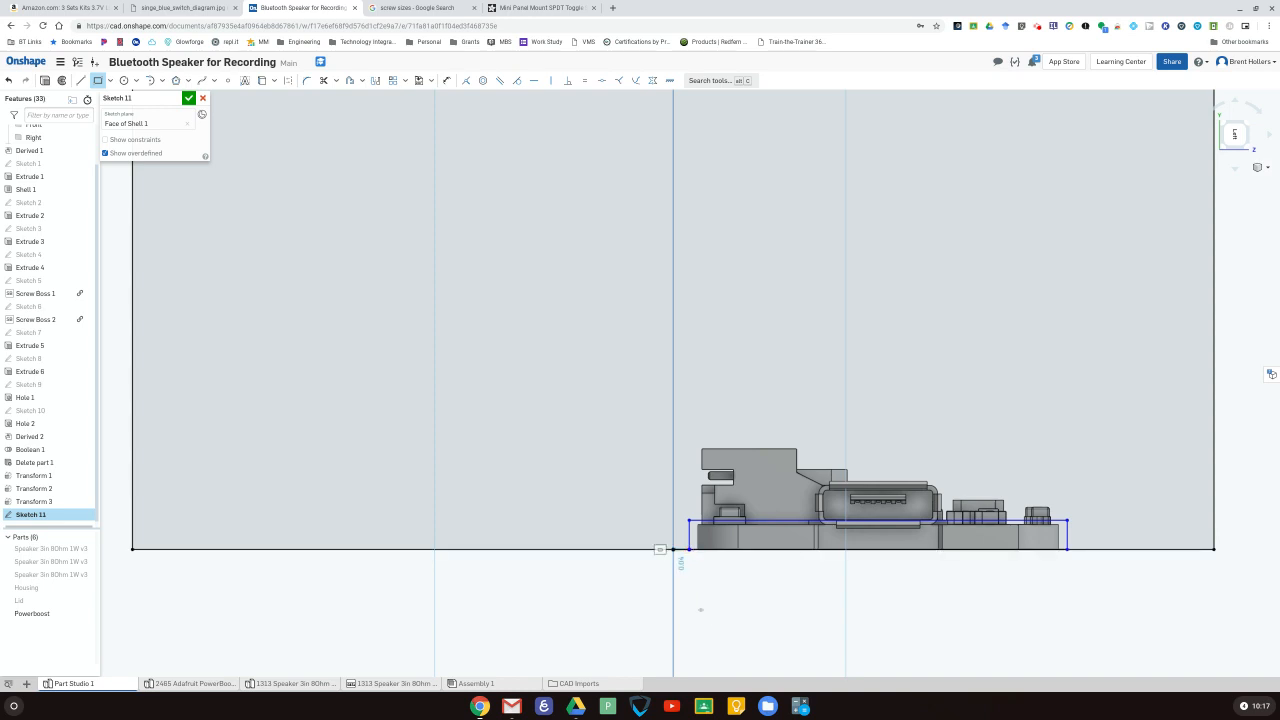
pyautogui.press('Escape')
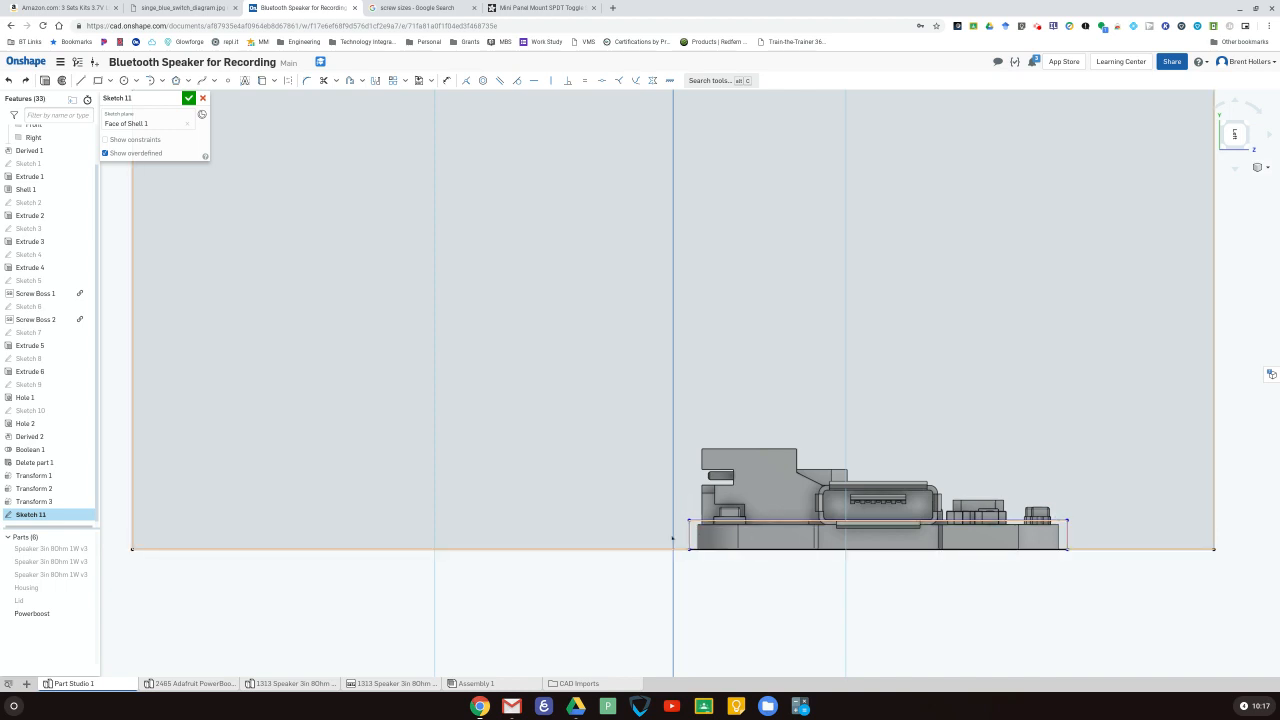
# - Dimension the board rectangle's lower corner 1.39 in from the farther side edge of the projected wall outline
pyautogui.press('u')
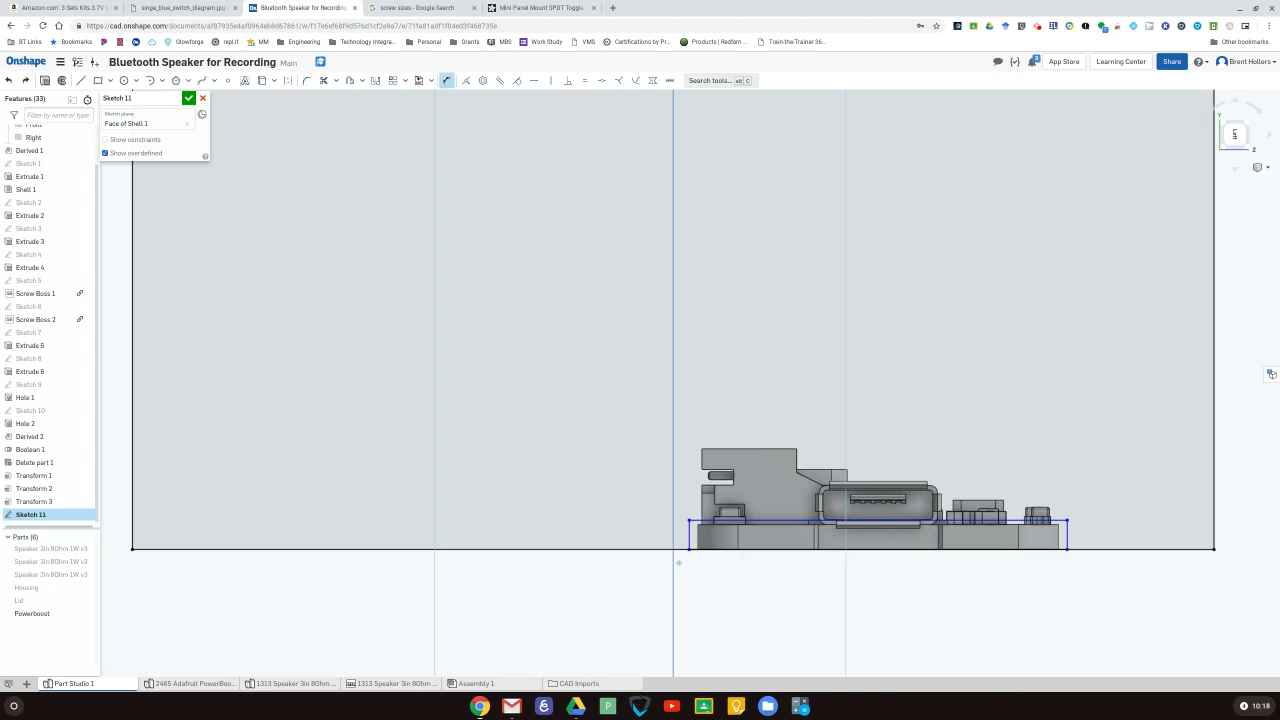
pyautogui.click(694, 549)
pyautogui.click(689, 549)
pyautogui.press('Escape')
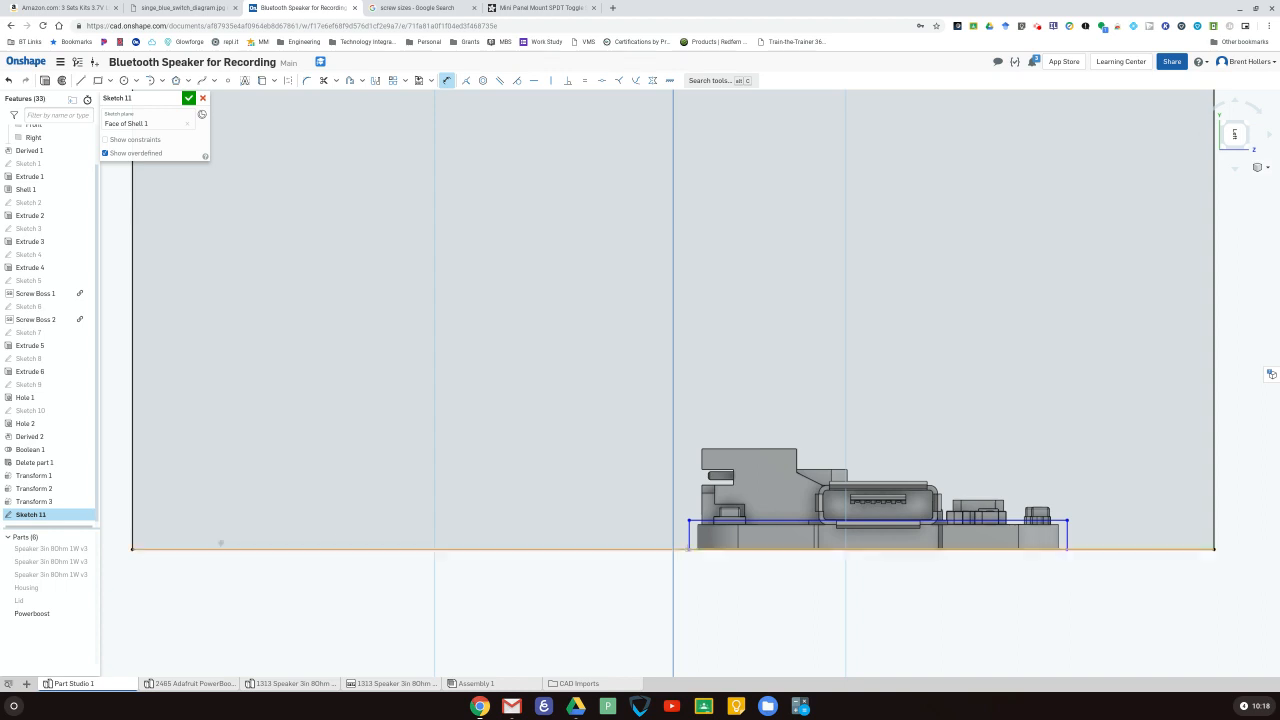
pyautogui.click(688, 549)
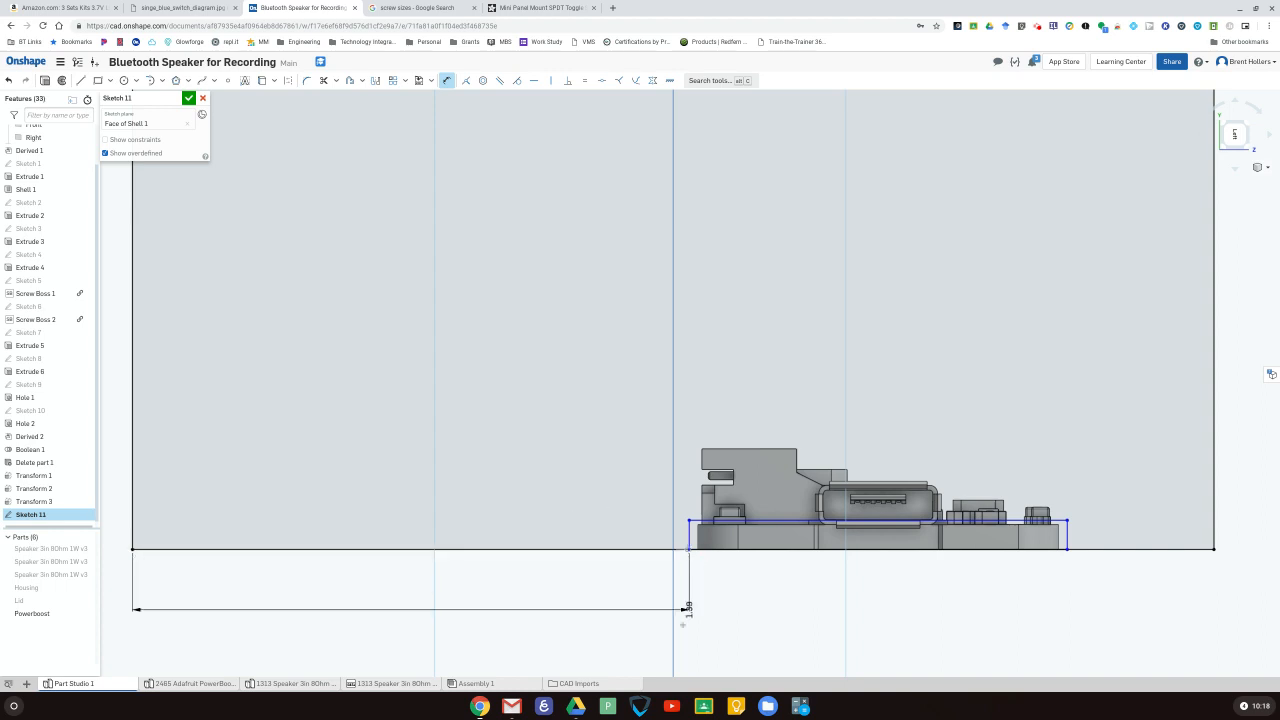
pyautogui.click(583, 617)
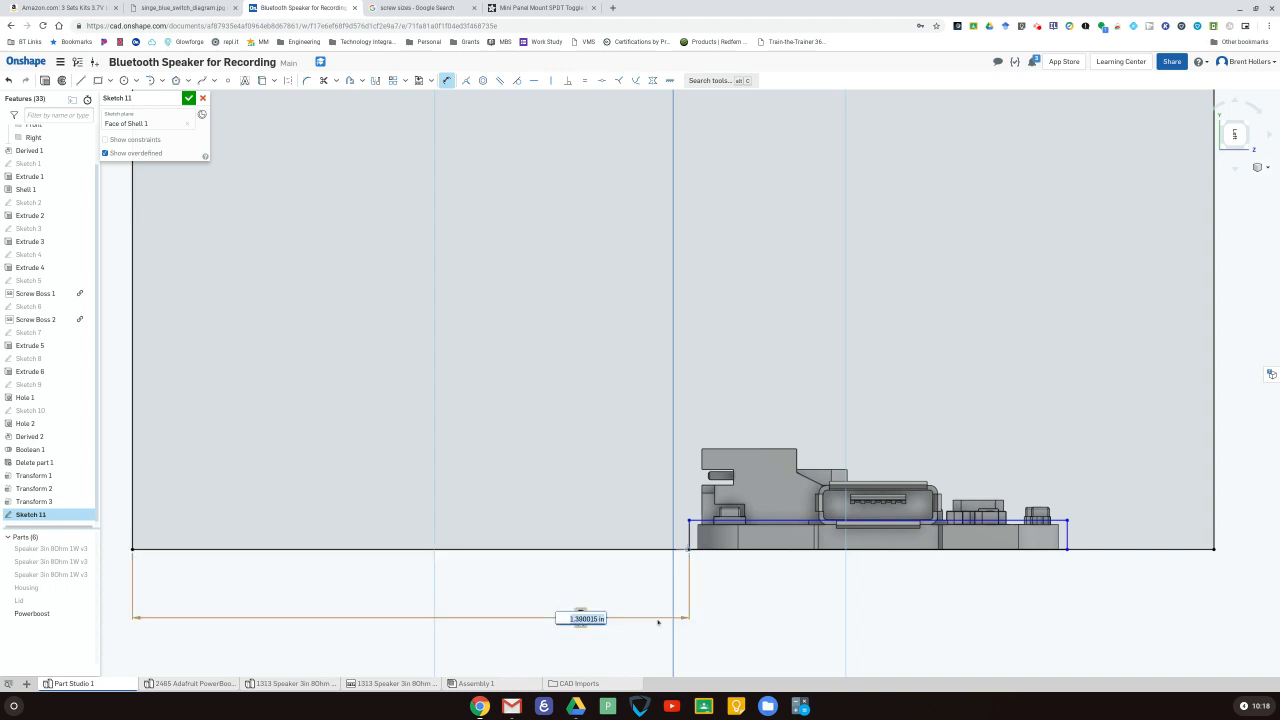
pyautogui.press('BackSpace')
pyautogui.write('1.39')
pyautogui.press('Return')
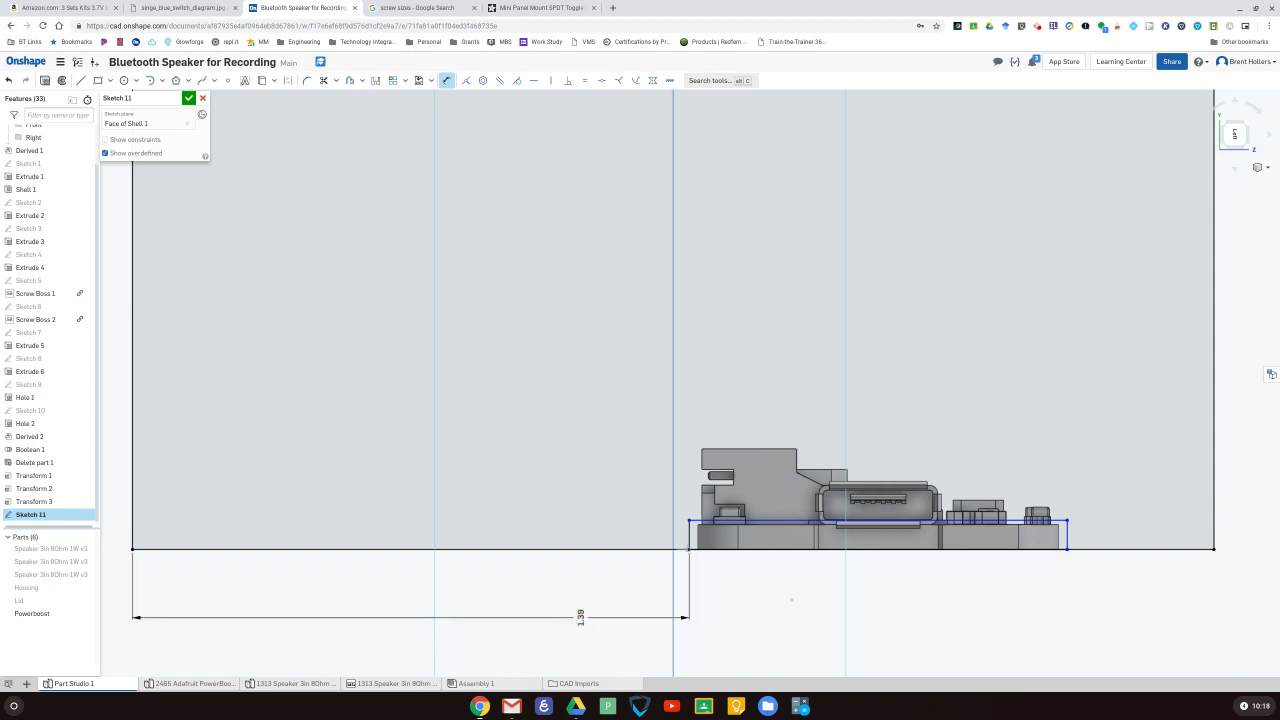
# - Dimension the board rectangle's height at 0.073 in and its width at 0.944 in, accepting the sizes as drawn
pyautogui.click(688, 535)
pyautogui.click(583, 531)
pyautogui.press('Return')
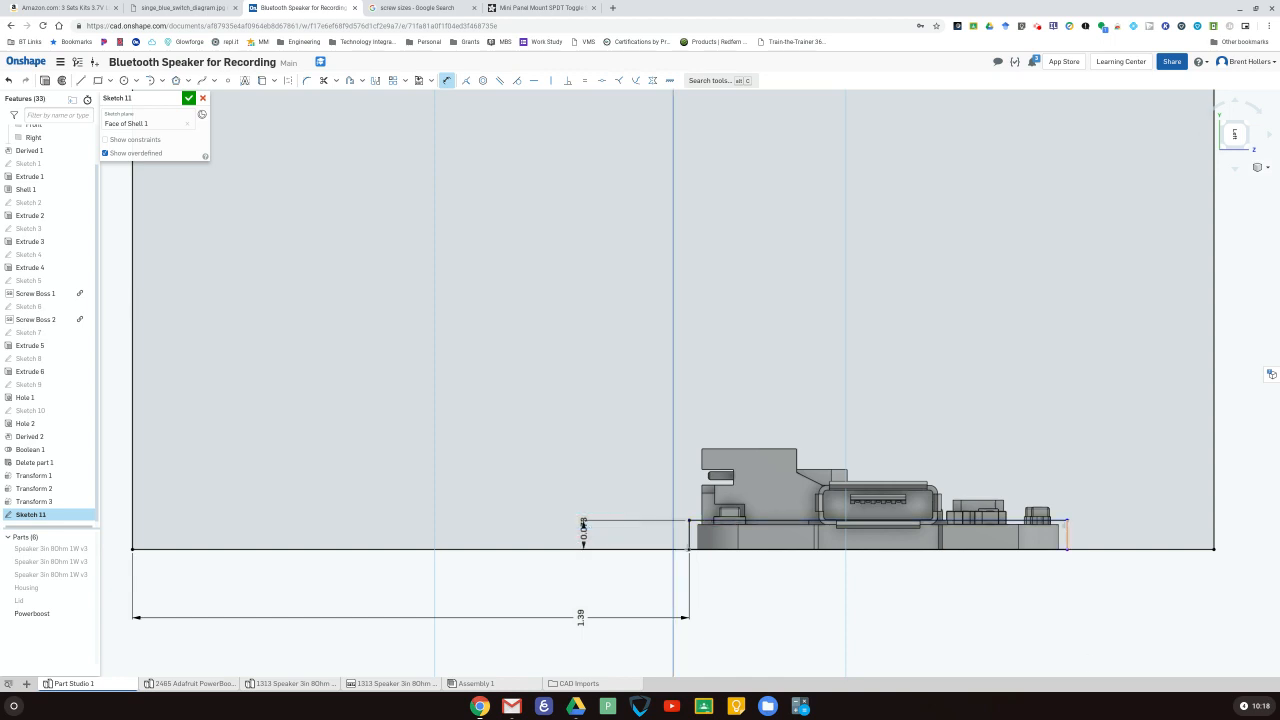
pyautogui.click(1048, 520)
pyautogui.click(1043, 388)
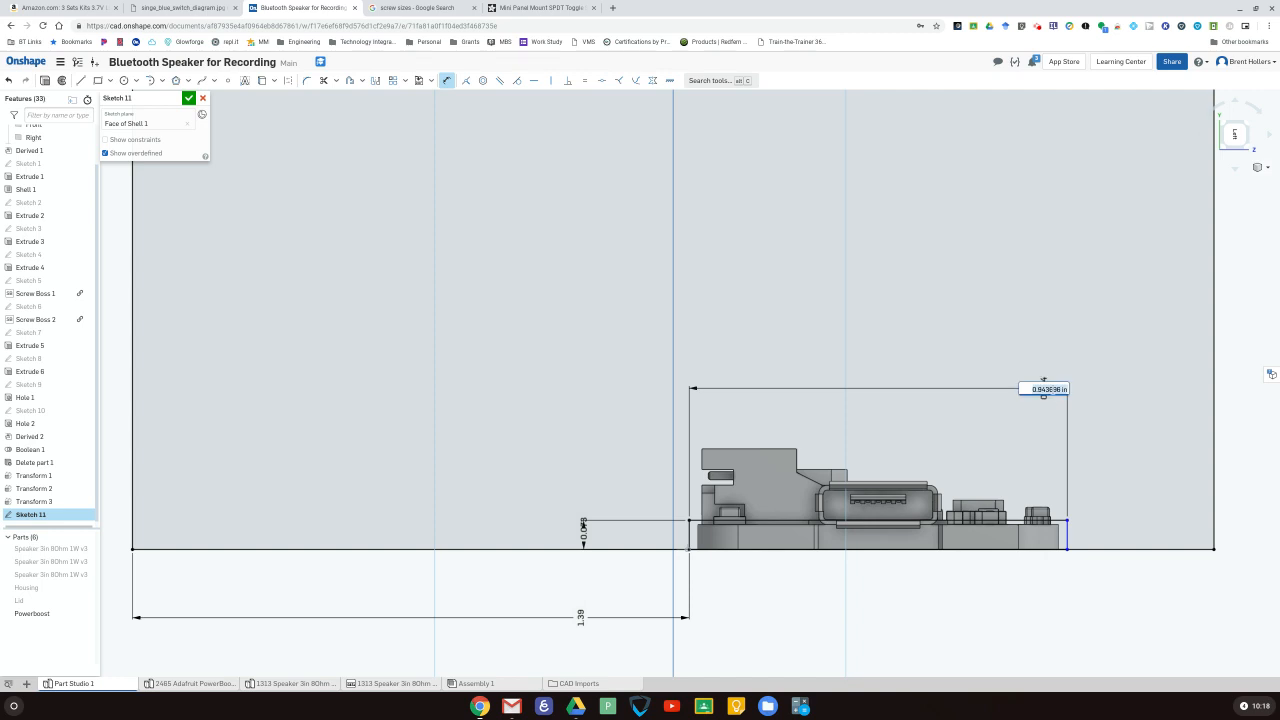
pyautogui.press('Return')
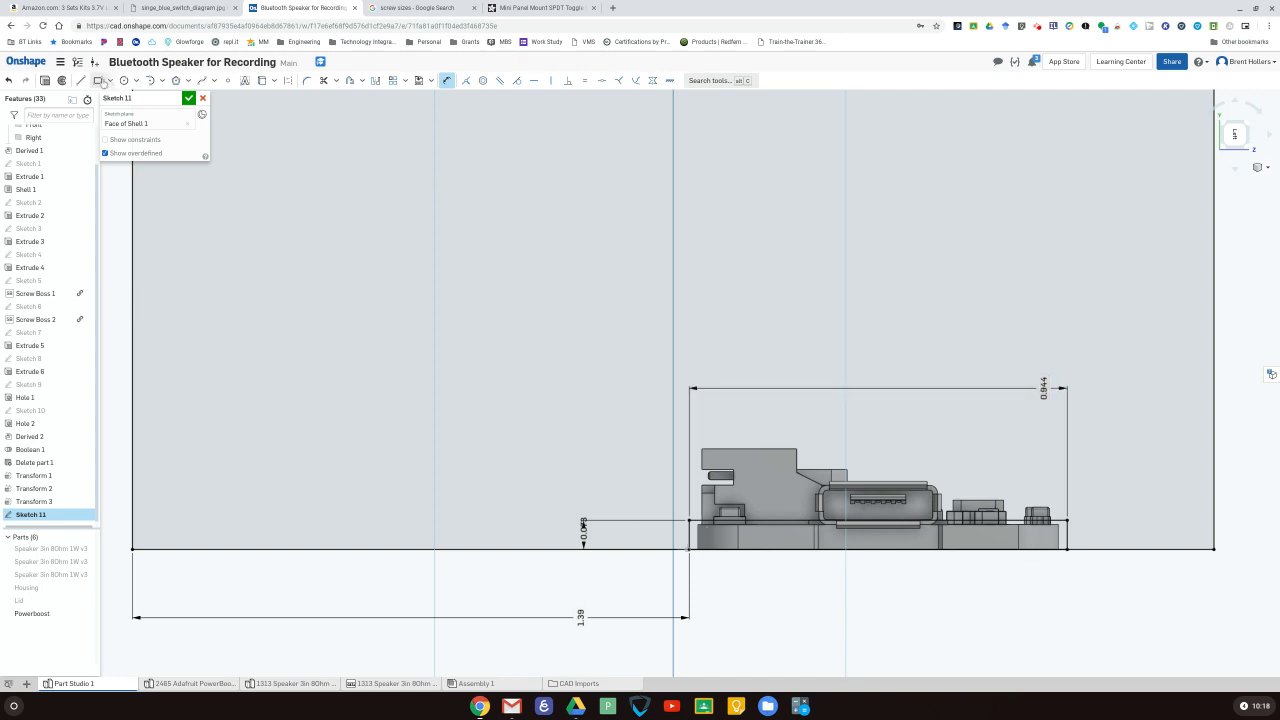
# - Sketch a rectangle about 0.352 by 0.121 in around the USB port, standing on the board rectangle's upper edge
pyautogui.click(97, 80)
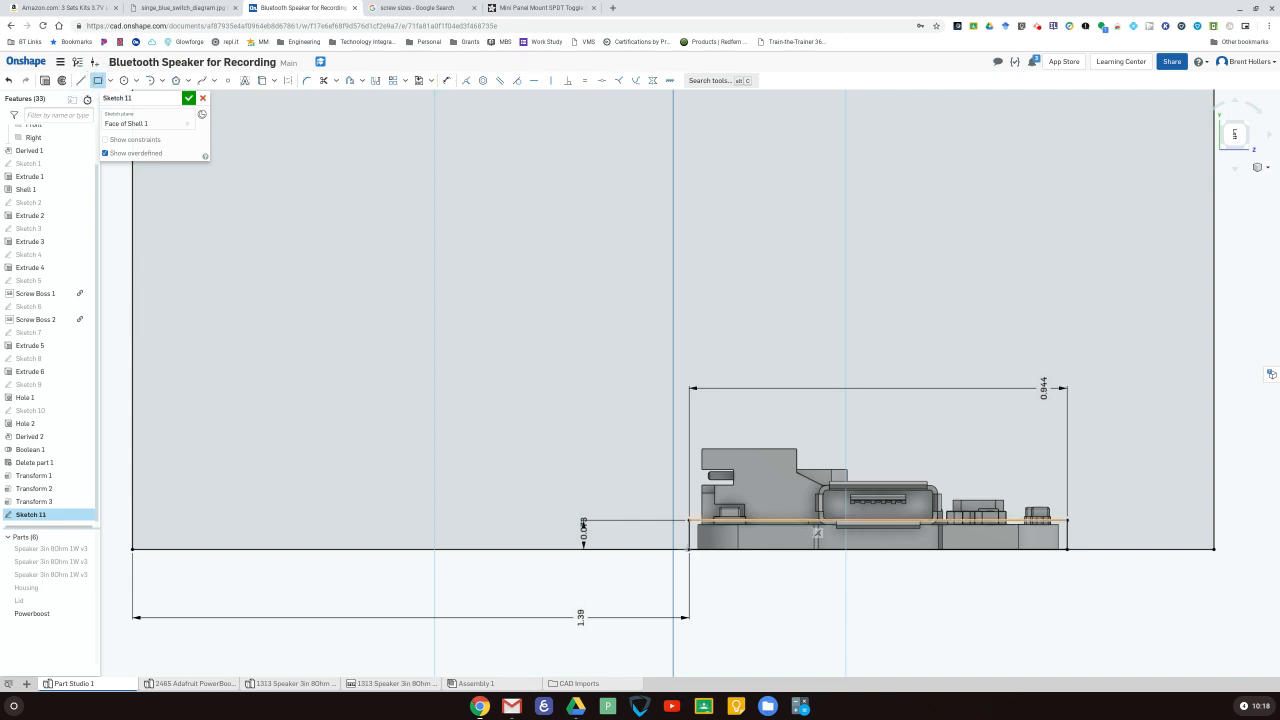
pyautogui.click(808, 521)
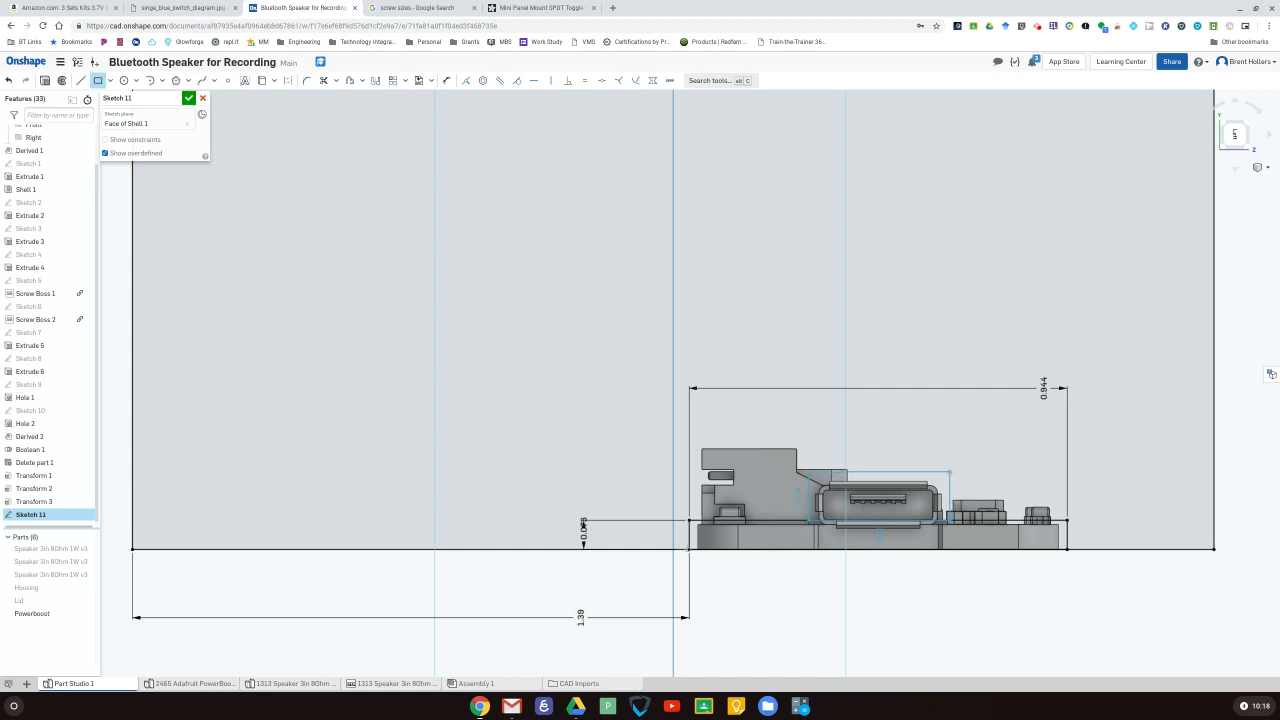
pyautogui.click(948, 472)
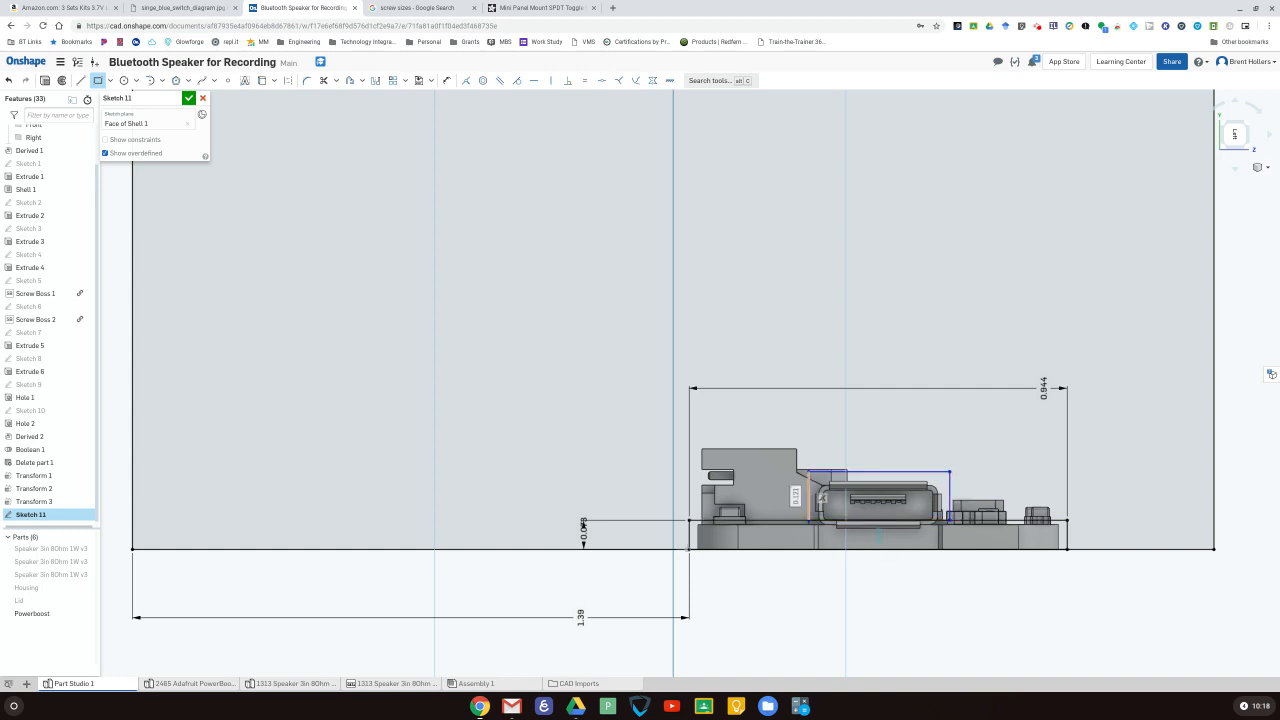
# - Dimension the USB port rectangle's height at 0.121 in and its width at 0.352 in, keeping the drawn sizes
pyautogui.press('d')
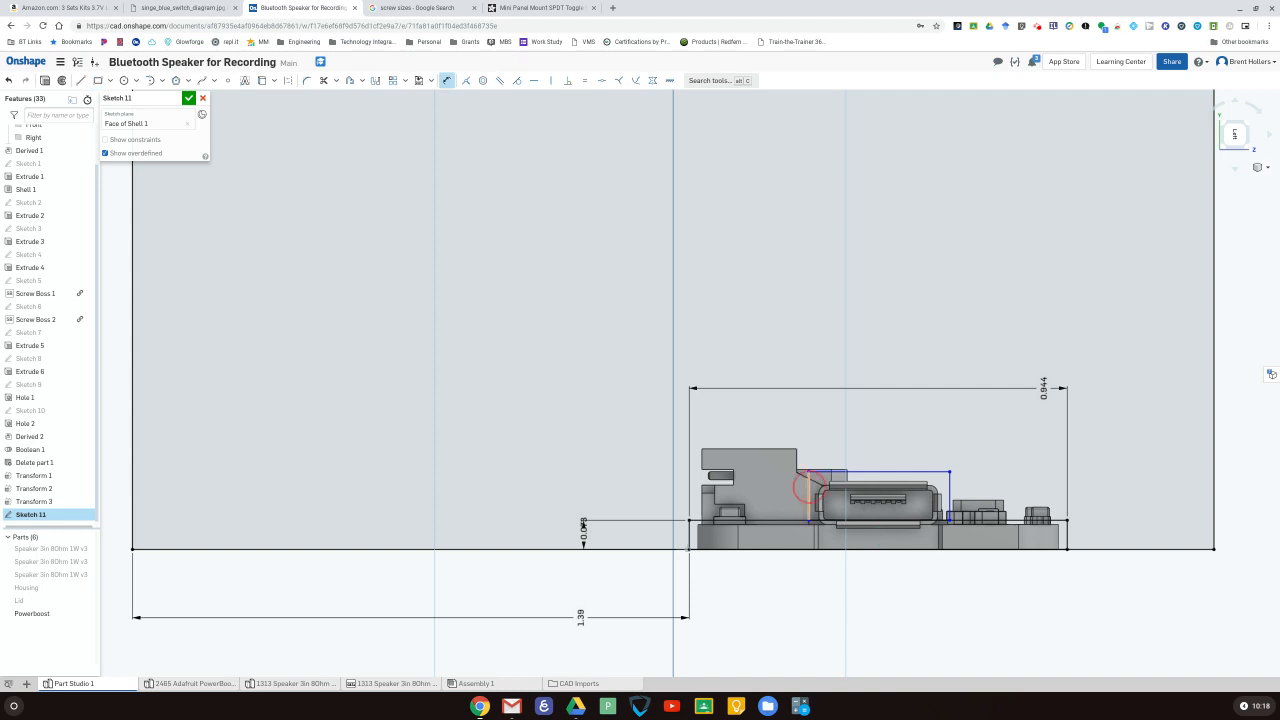
pyautogui.click(808, 486)
pyautogui.click(619, 460)
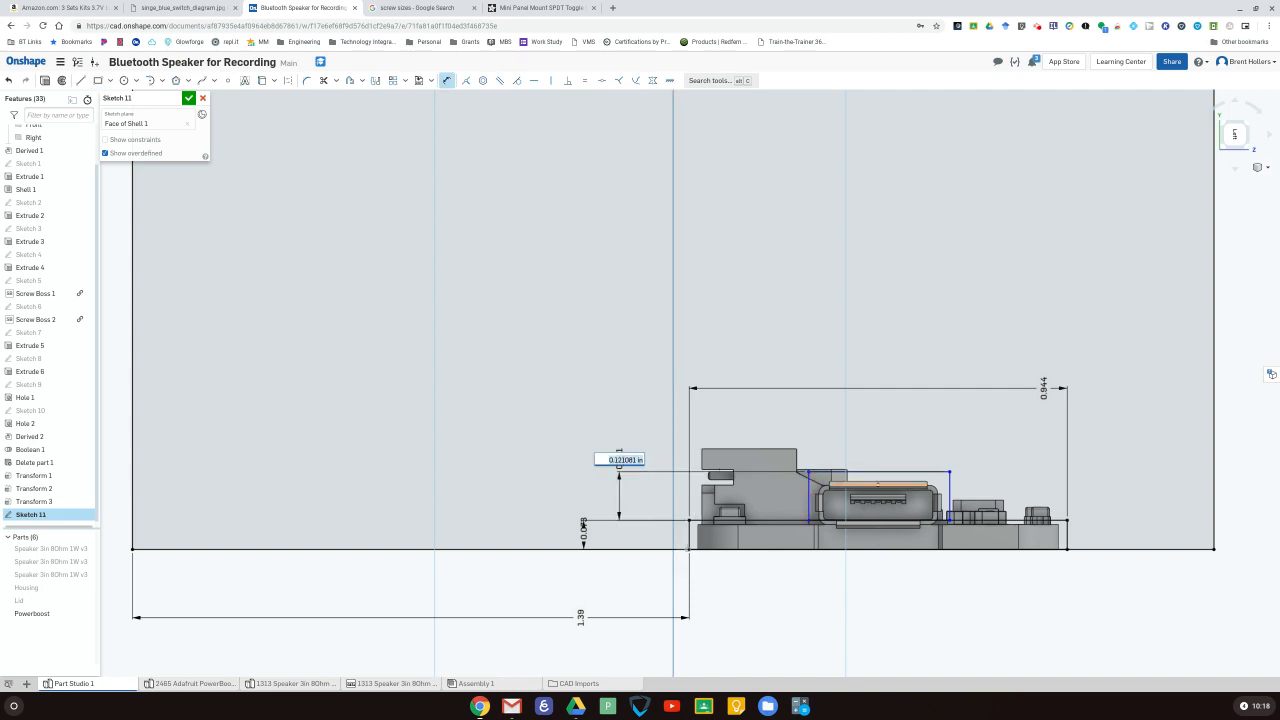
pyautogui.press('Return')
pyautogui.click(913, 472)
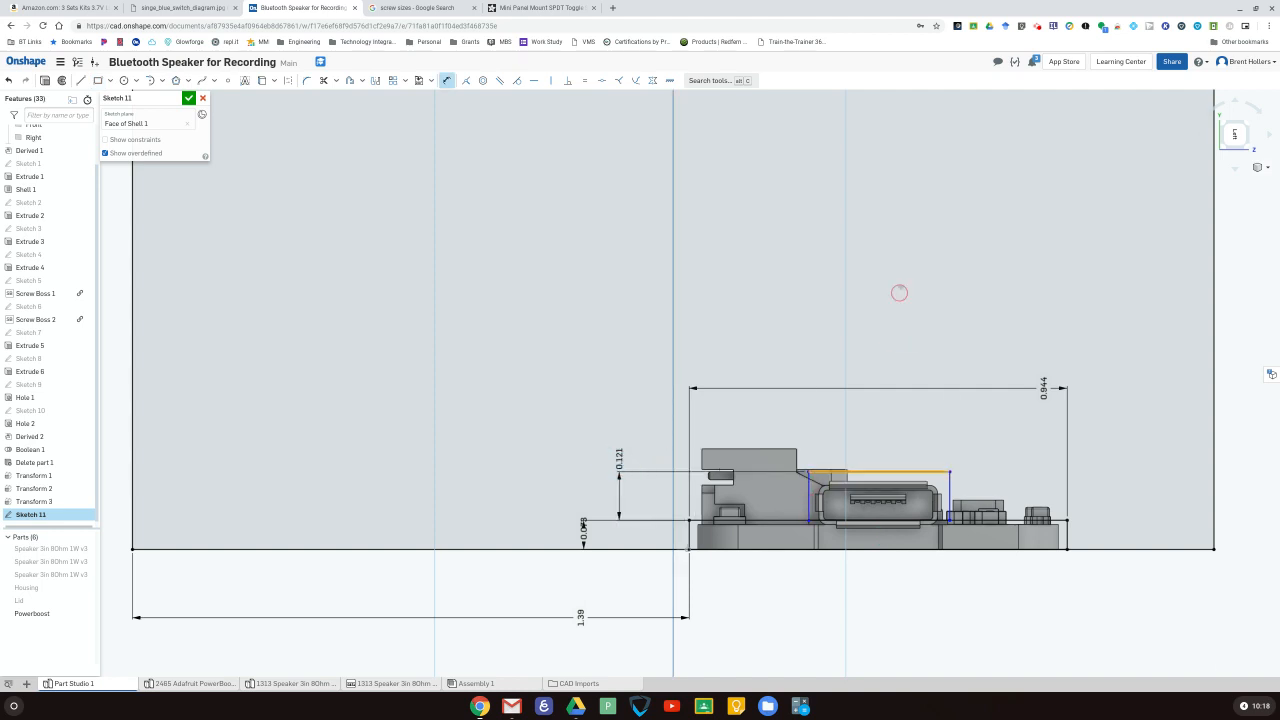
pyautogui.click(901, 285)
pyautogui.press('Return')
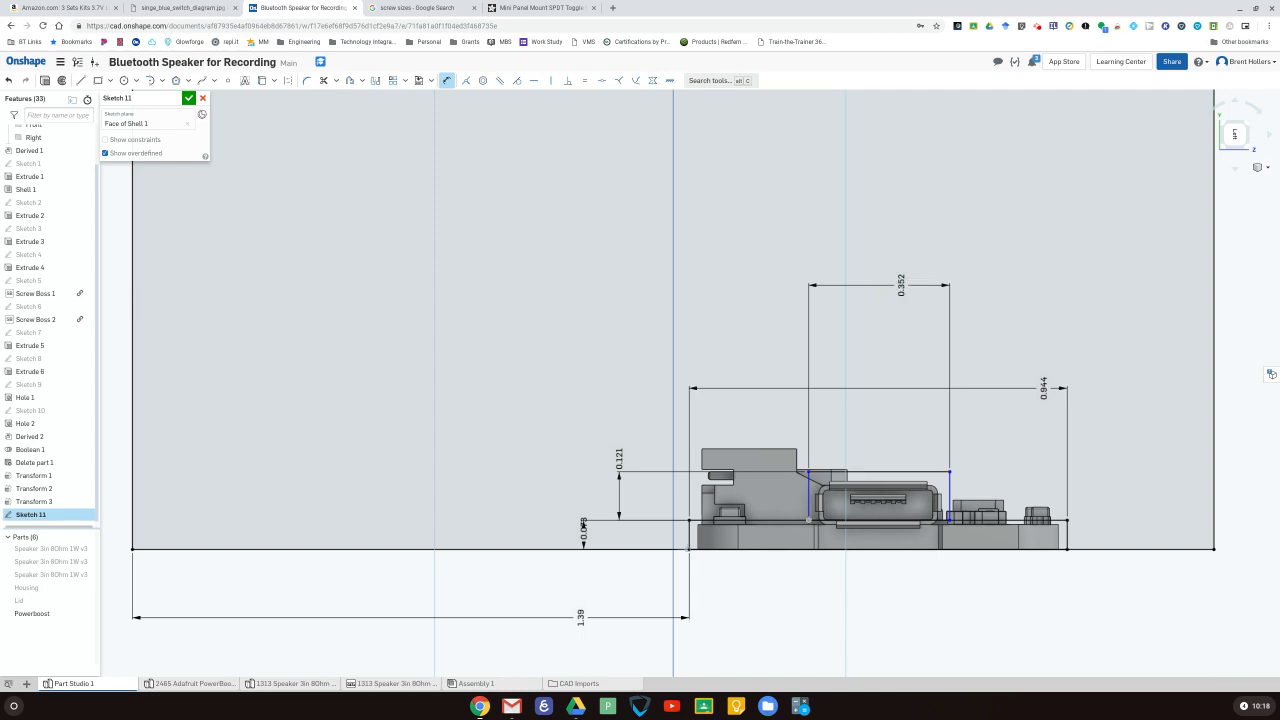
# - Dimension the USB port rectangle's lower corner 0.298 in horizontally from the board rectangle's nearest upper corner
pyautogui.click(809, 520)
pyautogui.click(689, 519)
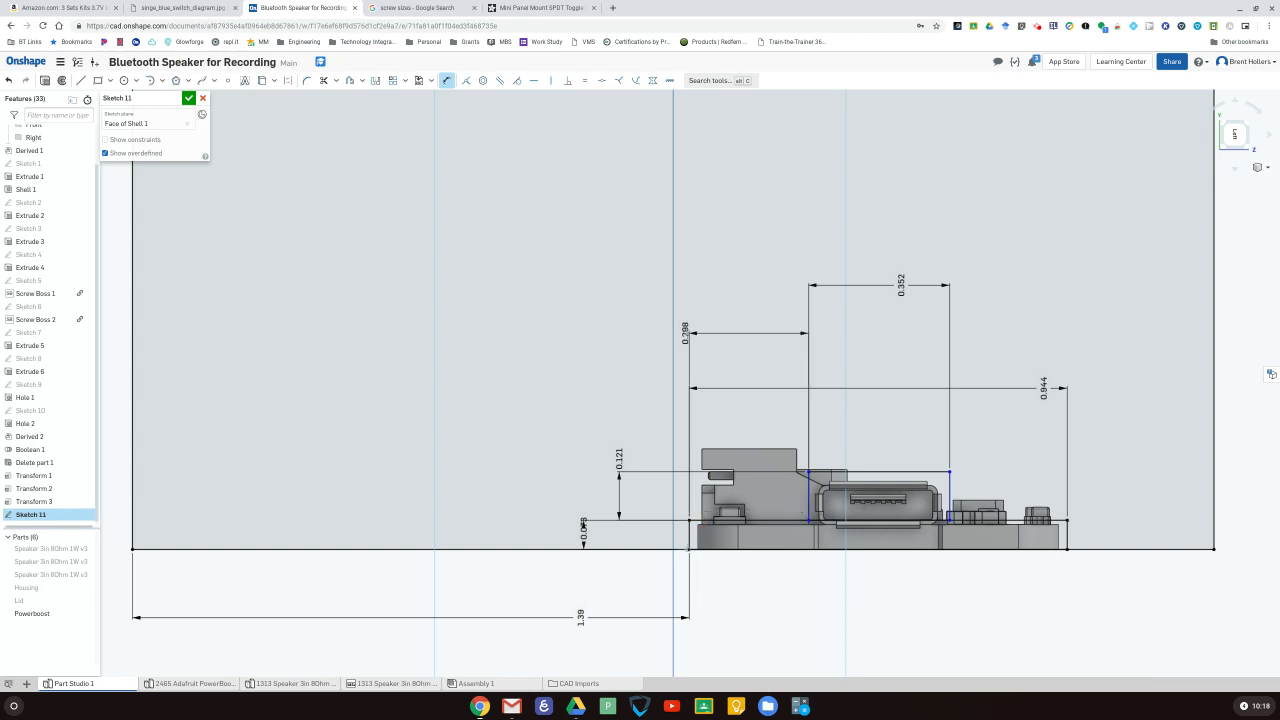
pyautogui.click(708, 314)
pyautogui.press('Return')
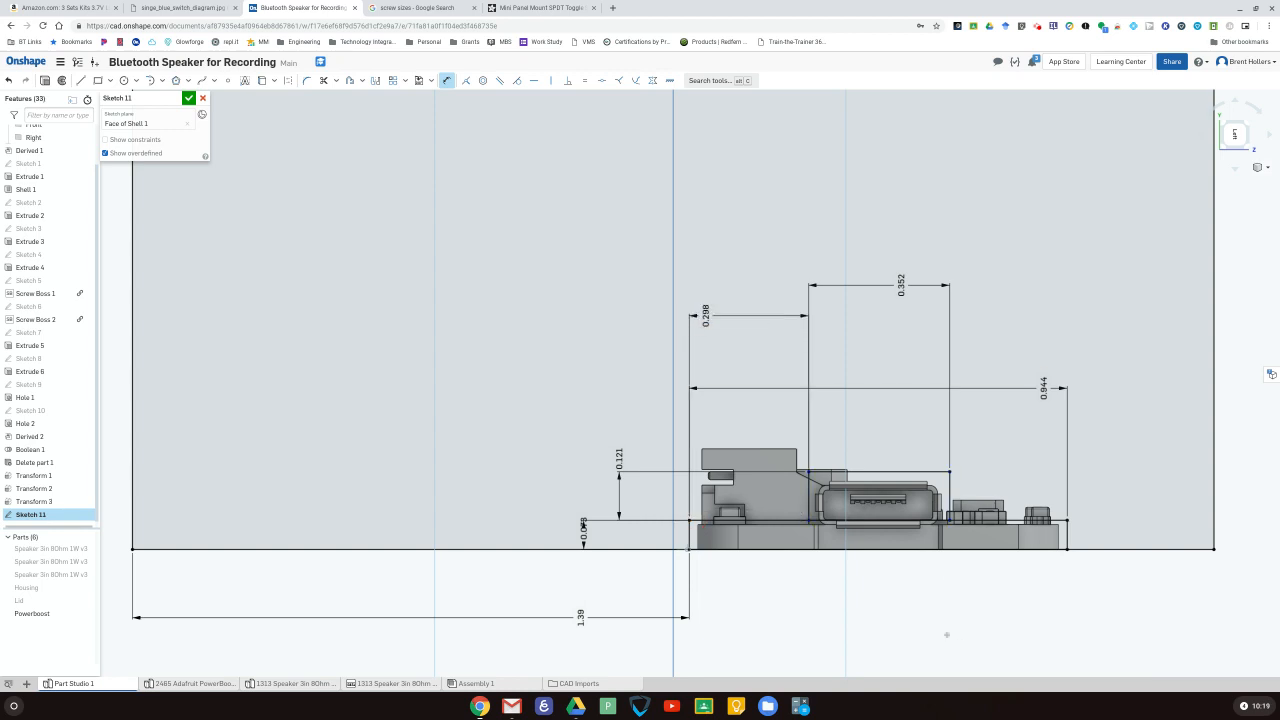
pyautogui.moveTo(1039, 599)
pyautogui.mouseDown(button='right')
pyautogui.moveTo(1037, 620)
pyautogui.moveTo(1032, 600)
pyautogui.moveTo(1006, 589)
pyautogui.moveTo(901, 627)
pyautogui.moveTo(926, 597)
pyautogui.moveTo(1016, 585)
pyautogui.mouseUp(button='right')
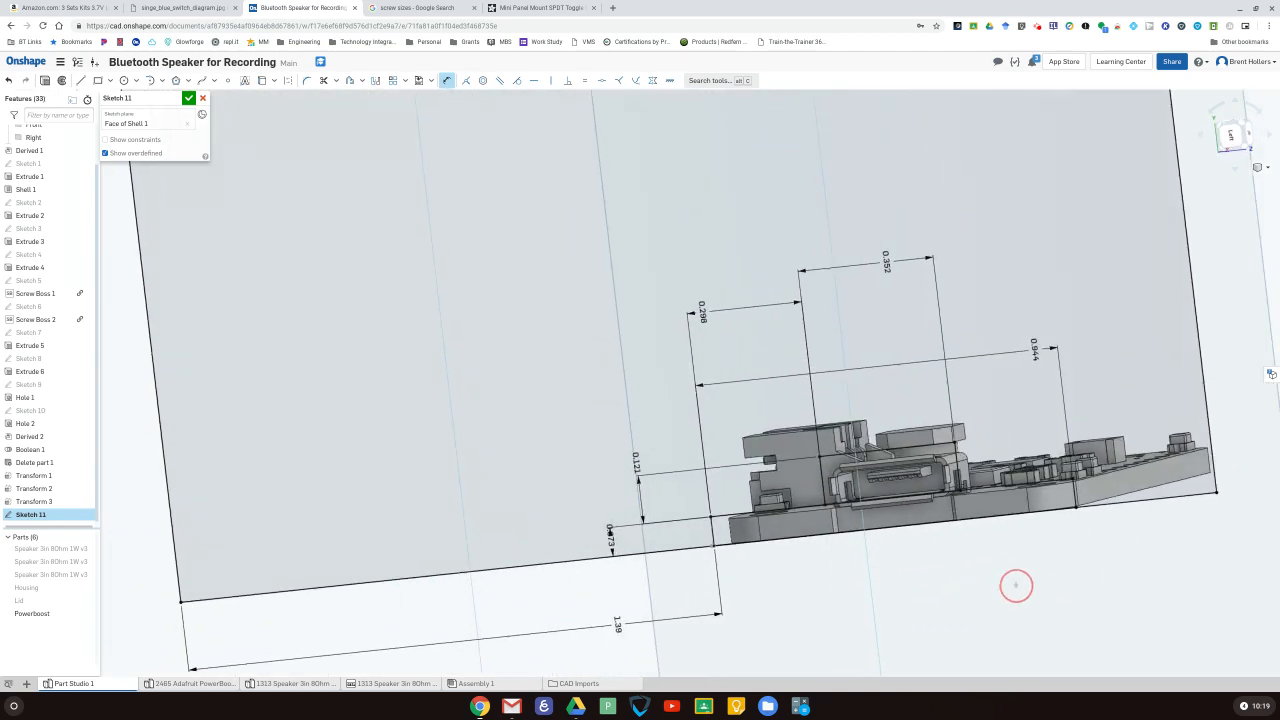
# - Accept the board and USB port opening sketch, hide the Powerboost part and show the Housing
pyautogui.click(188, 98)
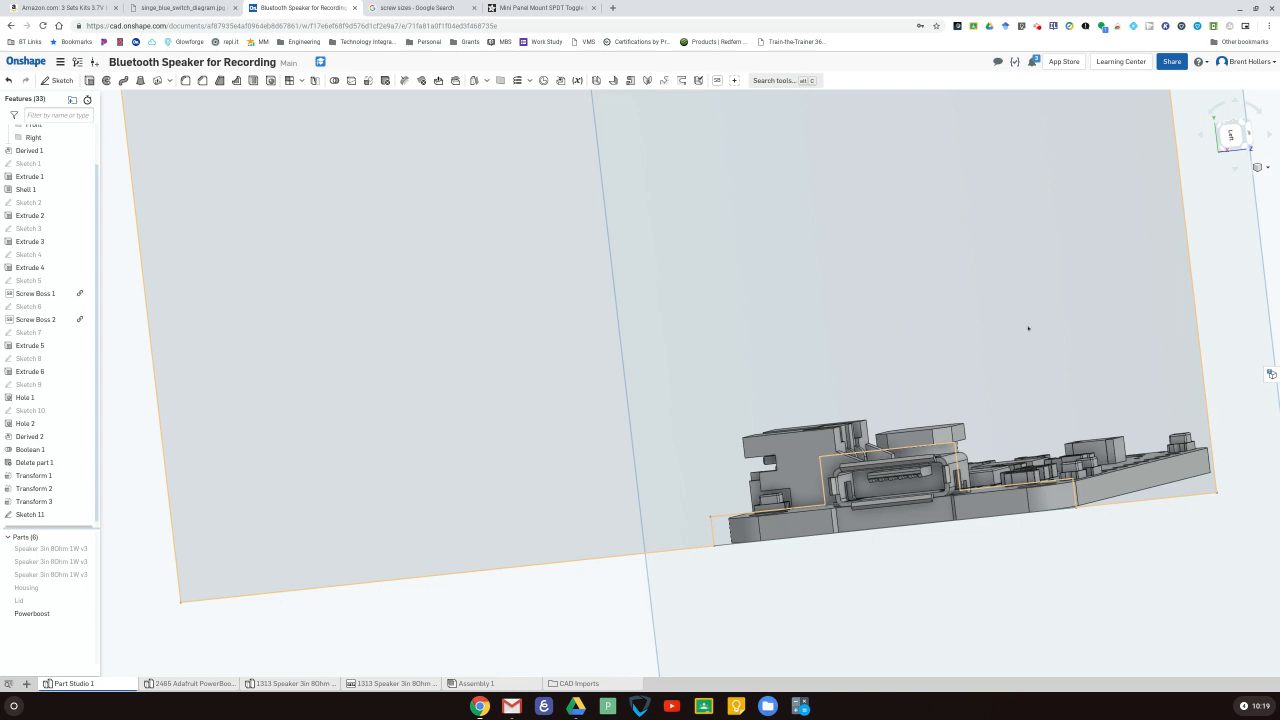
pyautogui.moveTo(1028, 328)
pyautogui.mouseDown(button='right')
pyautogui.moveTo(1051, 277)
pyautogui.moveTo(951, 289)
pyautogui.moveTo(926, 309)
pyautogui.moveTo(1046, 330)
pyautogui.mouseUp(button='right')
pyautogui.moveTo(1174, 267); pyautogui.dragTo(463, 437, button='right')
pyautogui.click(87, 615)
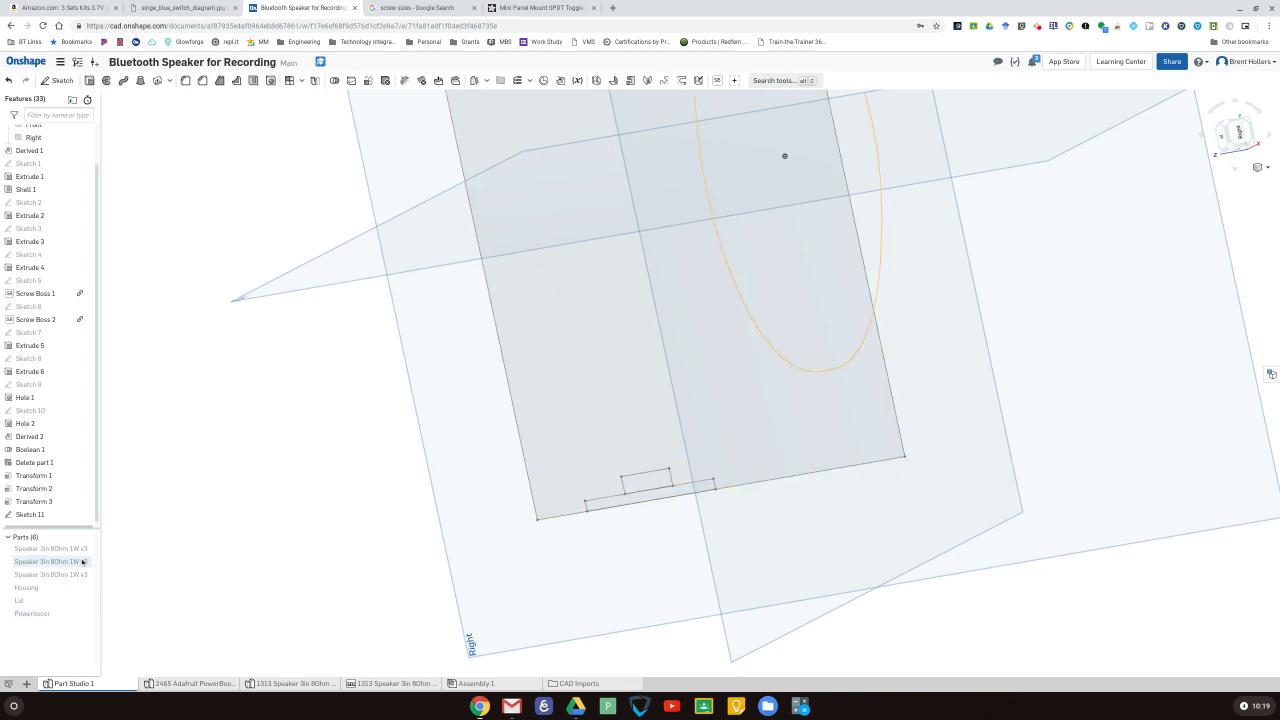
pyautogui.click(87, 587)
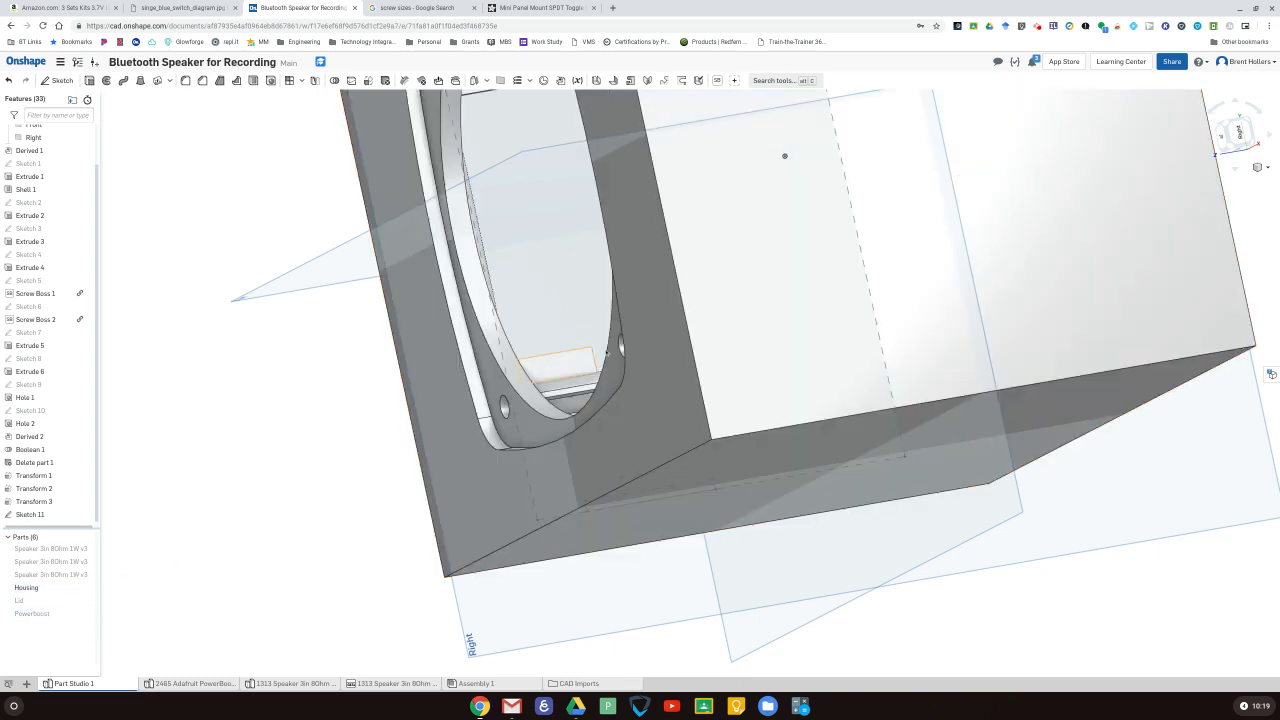
# - Extrude the board and USB port regions as a blind 0.22 in removal from the Housing's side wall
pyautogui.moveTo(560, 365); pyautogui.dragTo(780, 385, button='right')
pyautogui.moveTo(646, 392); pyautogui.dragTo(660, 305, button='right')
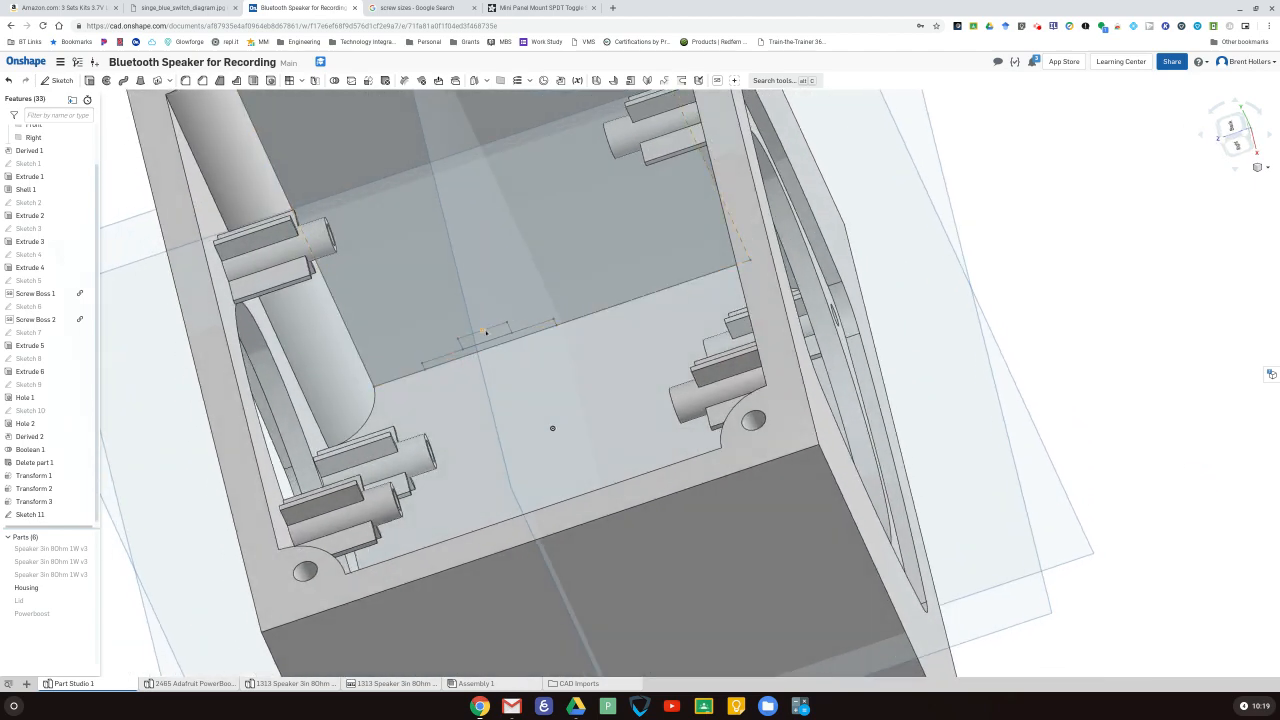
pyautogui.click(494, 336)
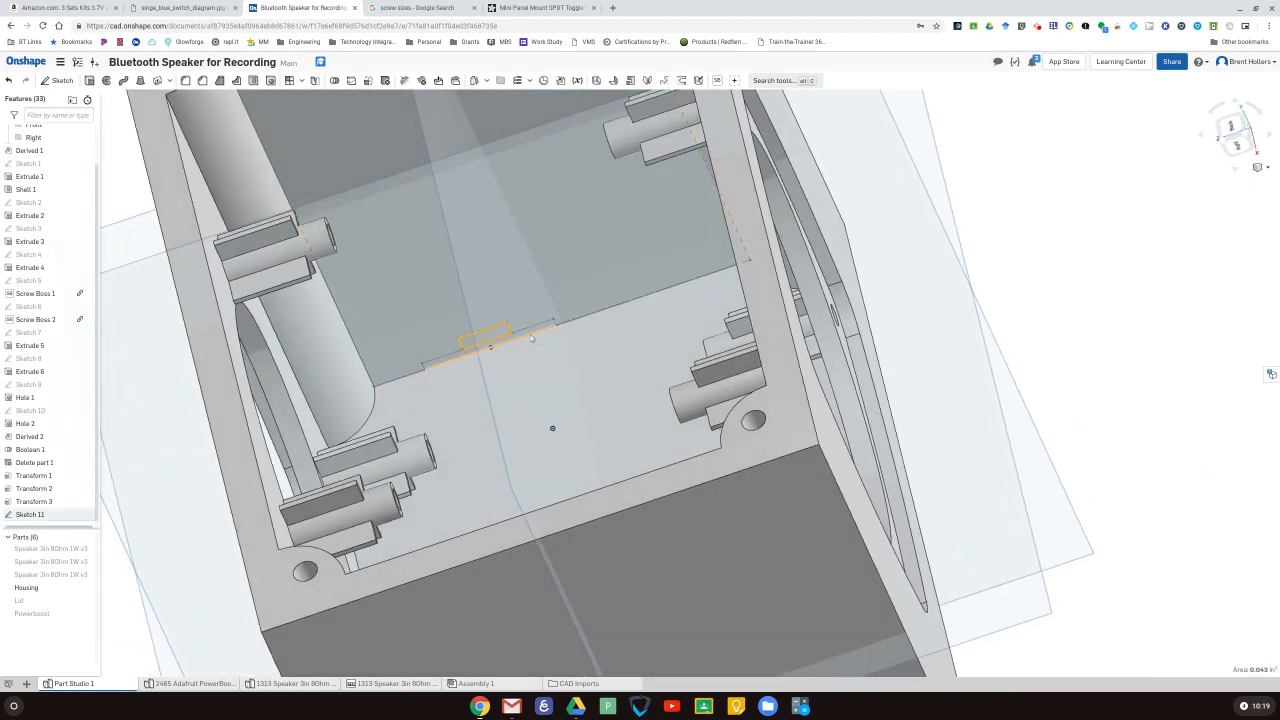
pyautogui.scroll(5, 530, 338)
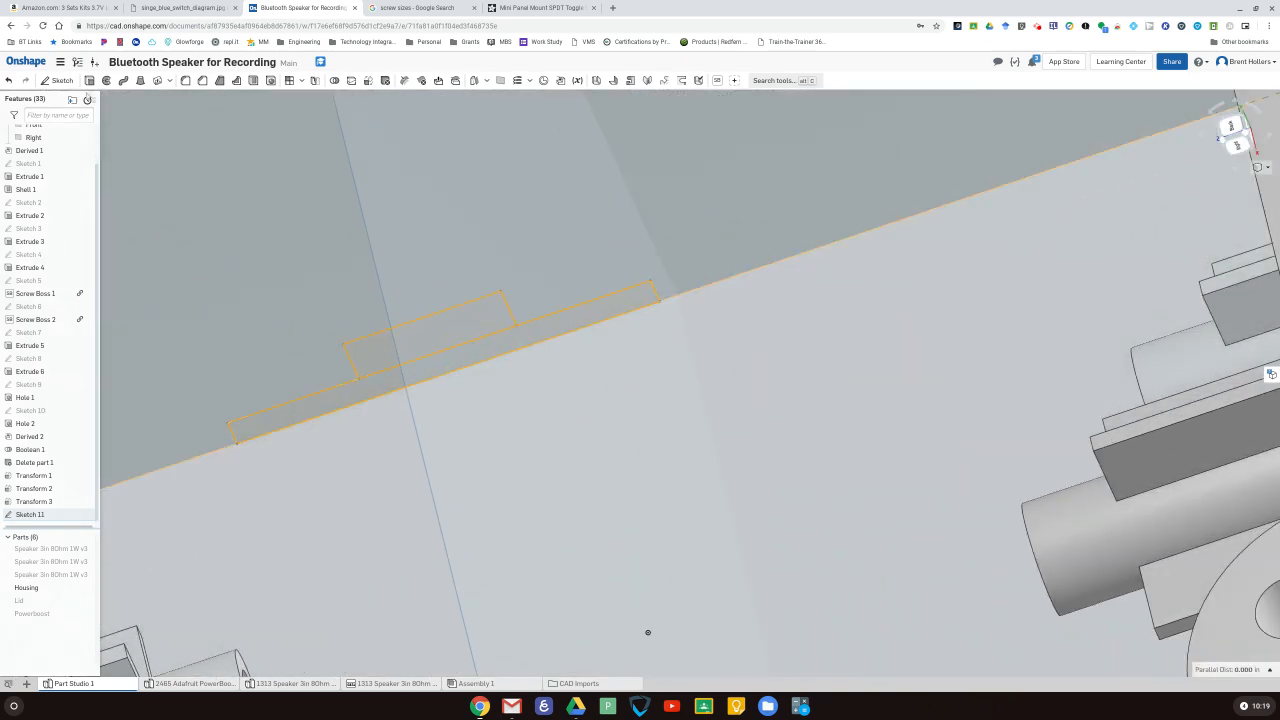
pyautogui.click(89, 80)
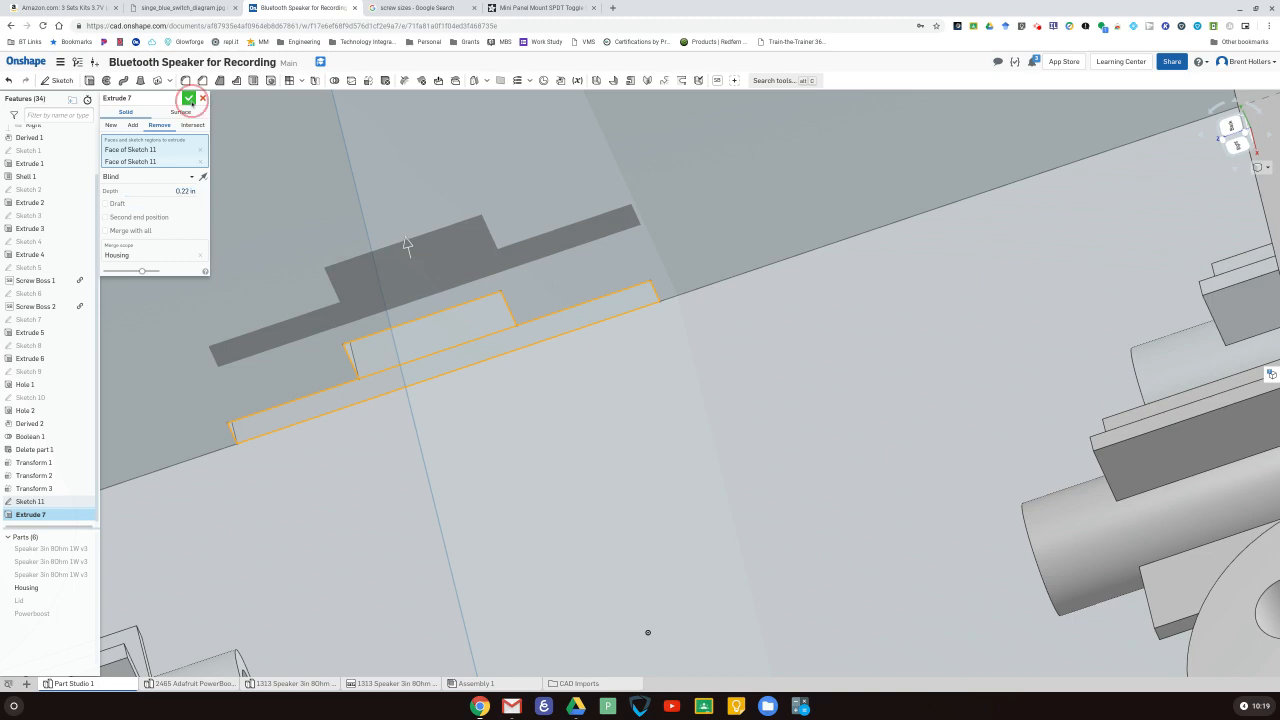
pyautogui.click(188, 98)
pyautogui.moveTo(355, 363)
pyautogui.mouseDown(button='right')
pyautogui.moveTo(349, 330)
pyautogui.moveTo(371, 348)
pyautogui.moveTo(360, 340)
pyautogui.mouseUp(button='right')
pyautogui.scroll(-8, 357, 339)
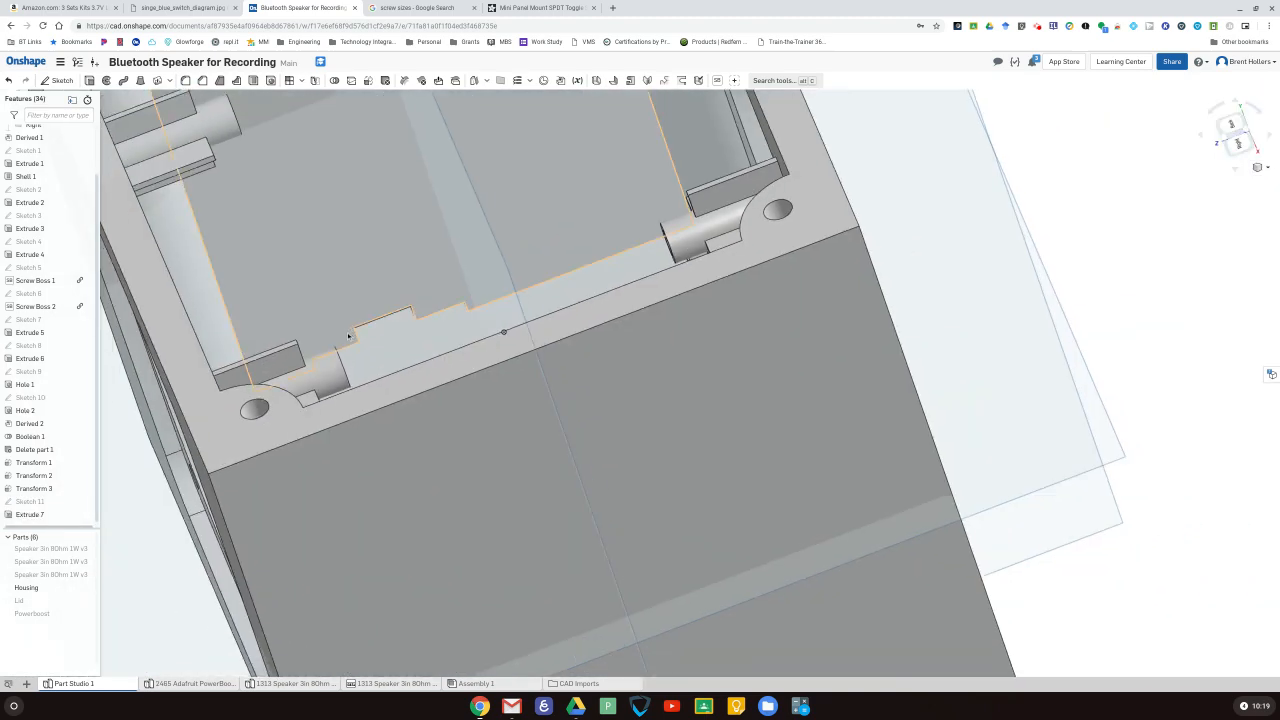
pyautogui.moveTo(250, 242); pyautogui.dragTo(286, 263, button='right')
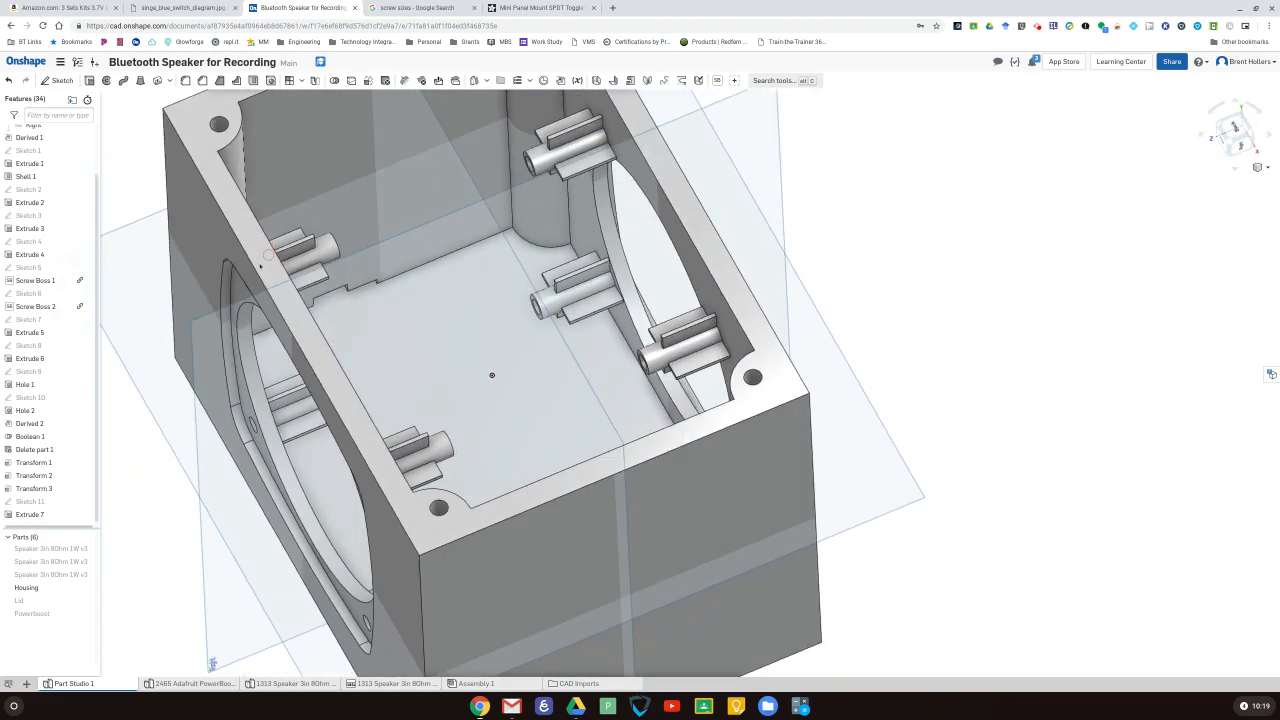
# - Show the Powerboost and translate it by distance 0.22 in perpendicular to the inner side wall, with the direction flipped into the cut recess
pyautogui.click(87, 613)
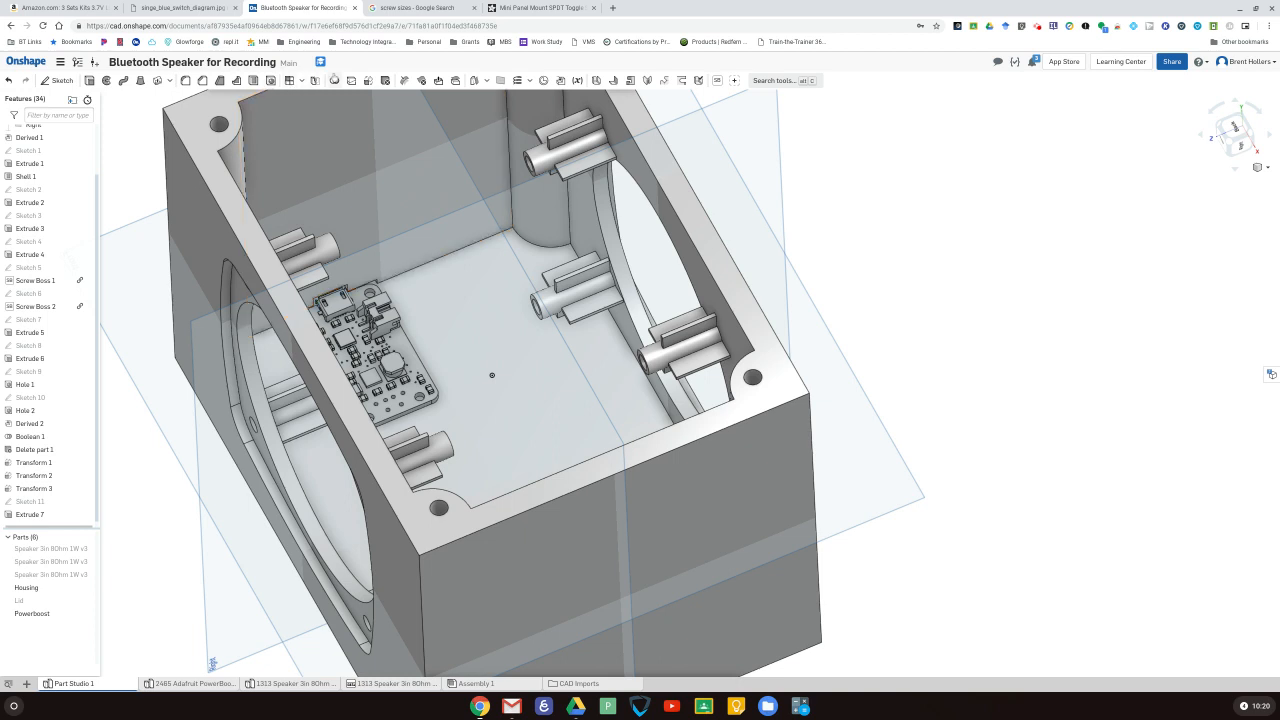
pyautogui.click(368, 81)
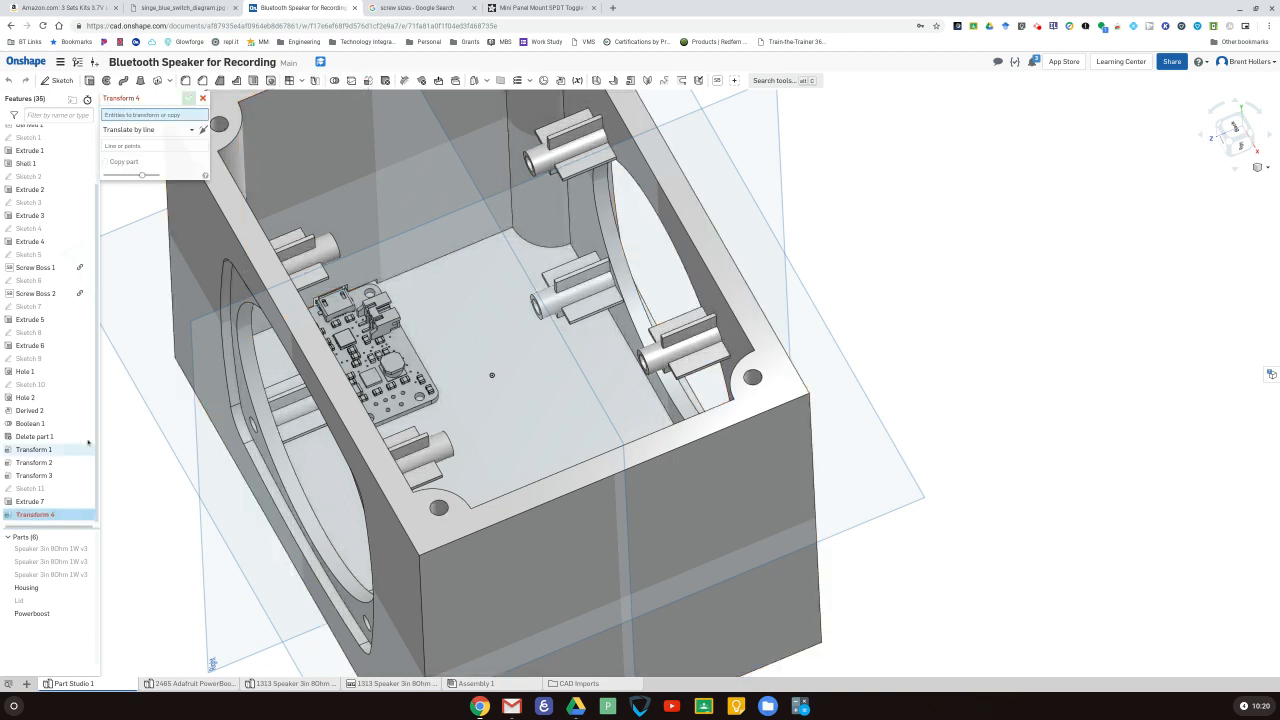
pyautogui.click(170, 129)
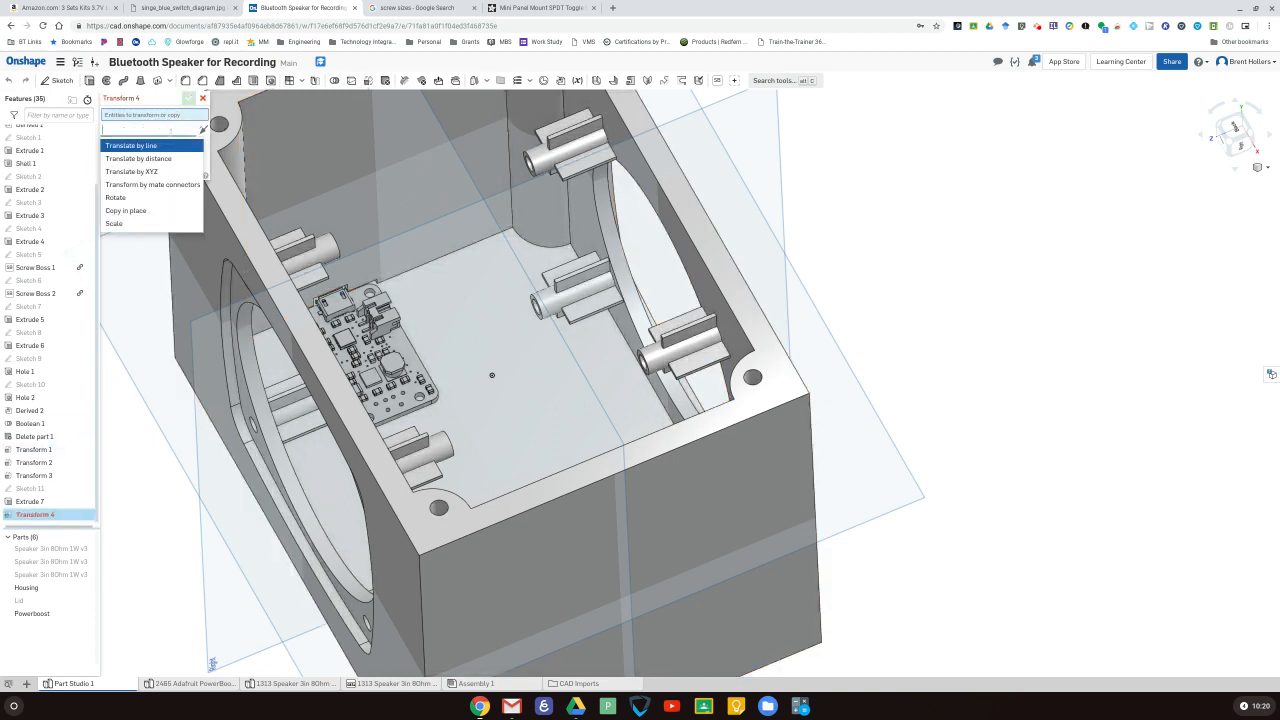
pyautogui.click(172, 159)
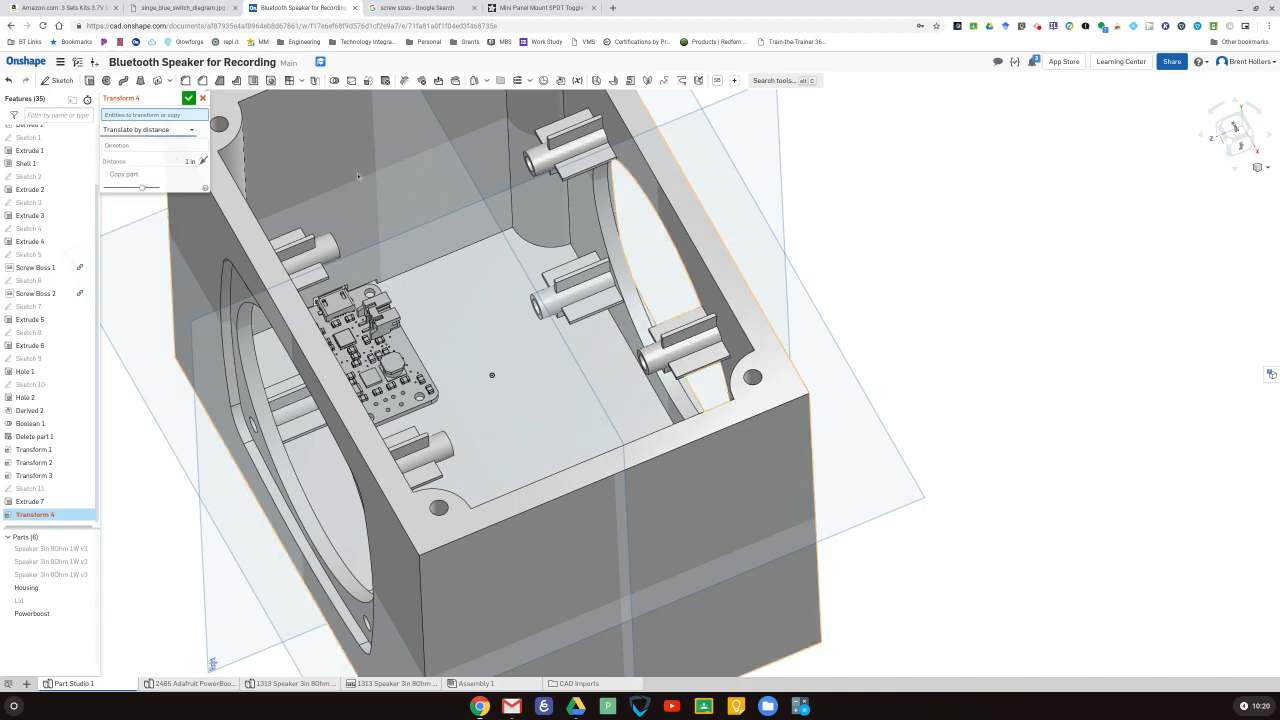
pyautogui.click(175, 118)
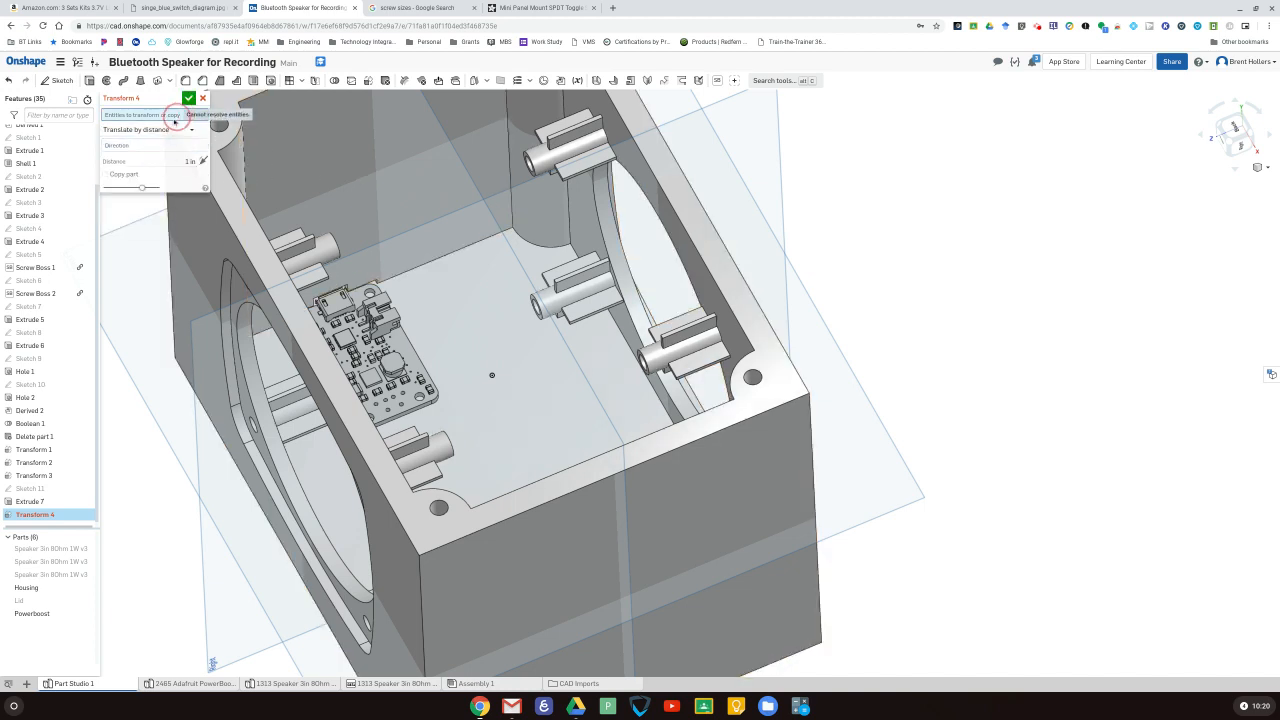
pyautogui.click(58, 612)
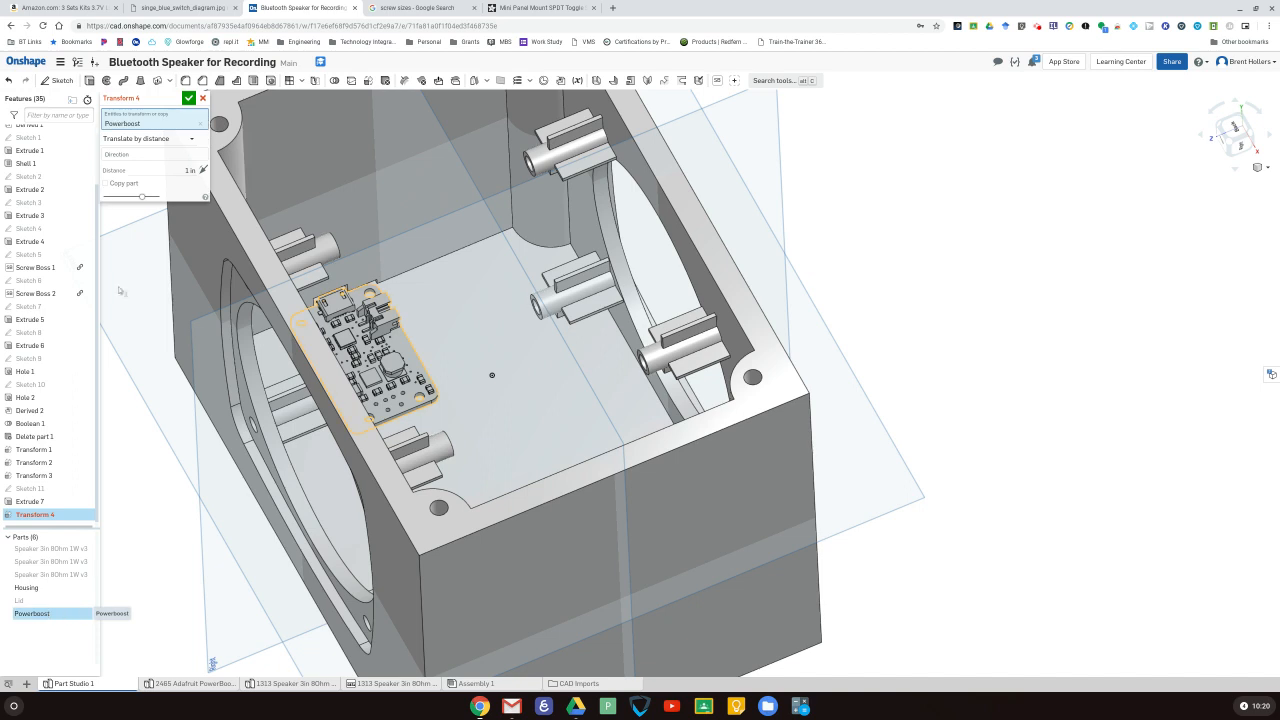
pyautogui.click(343, 147)
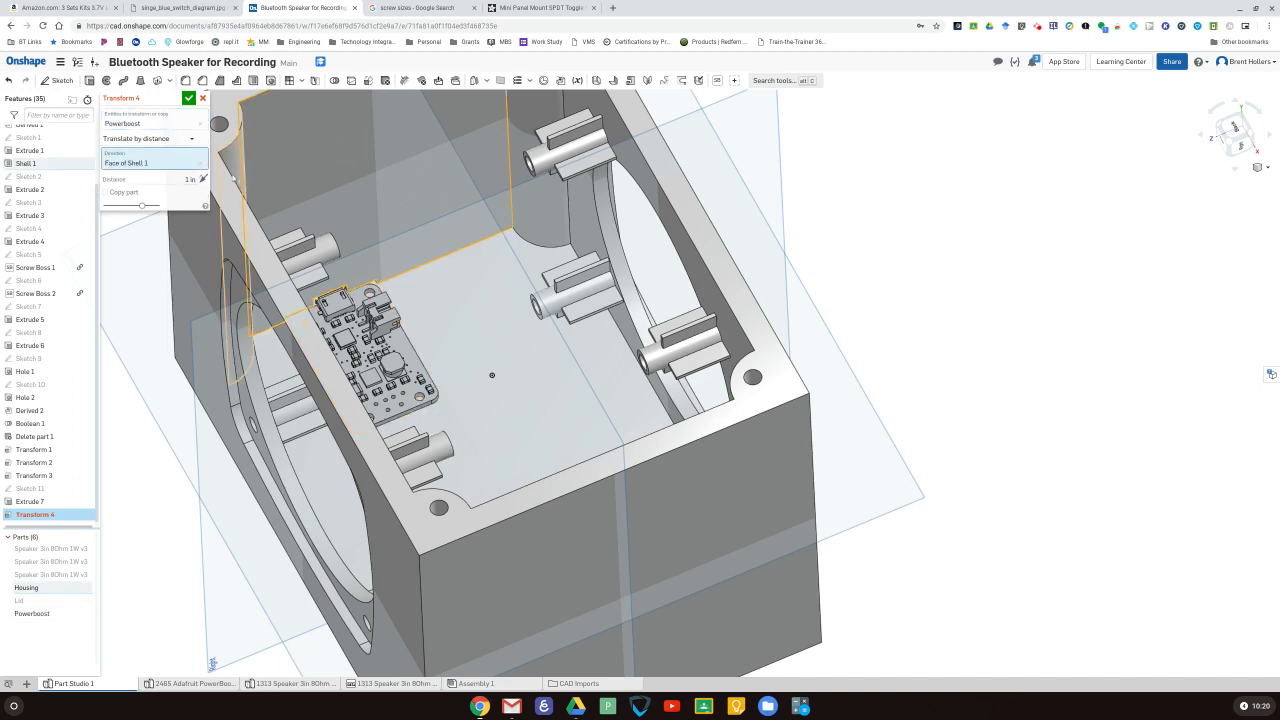
pyautogui.click(177, 178)
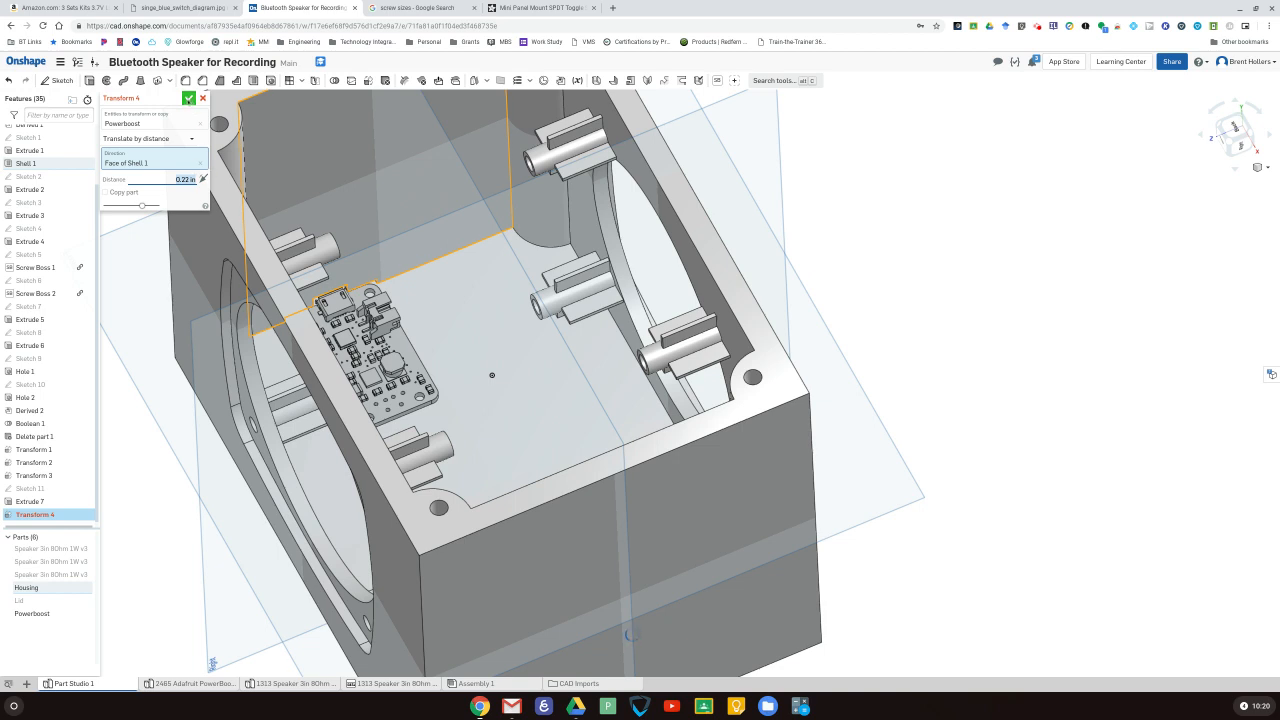
pyautogui.click(202, 178)
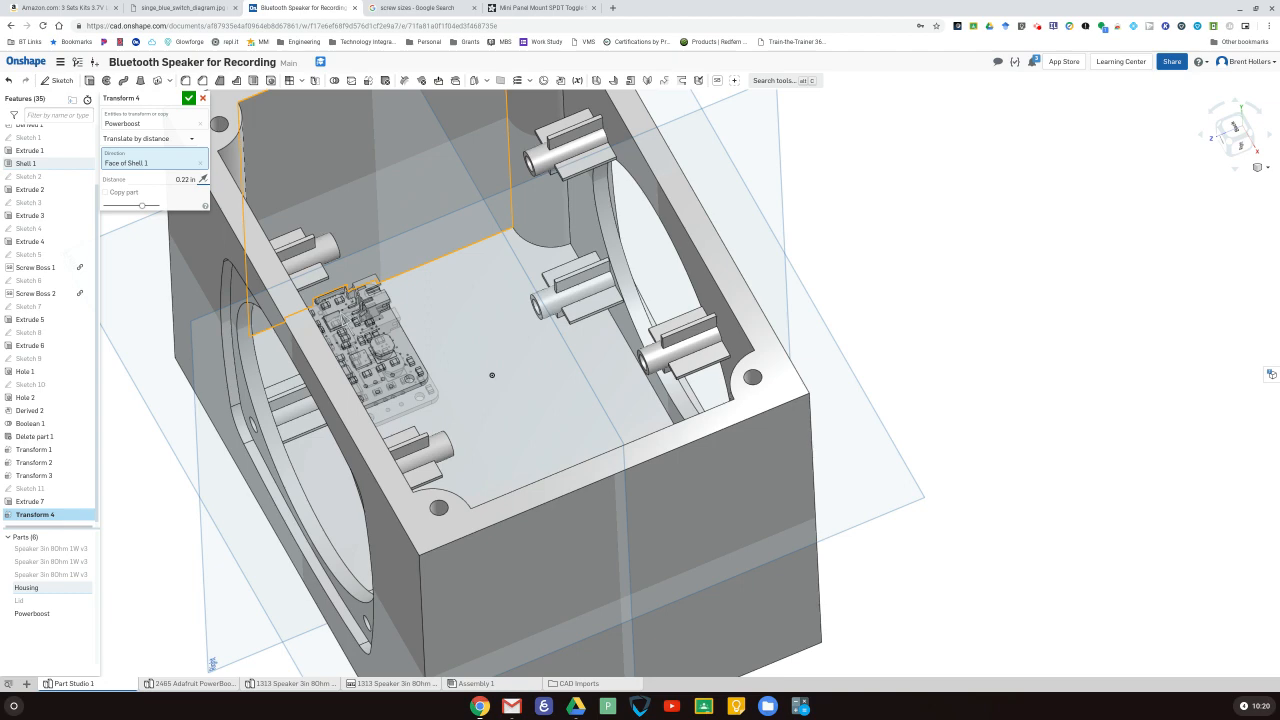
pyautogui.moveTo(484, 222); pyautogui.dragTo(486, 264, button='right')
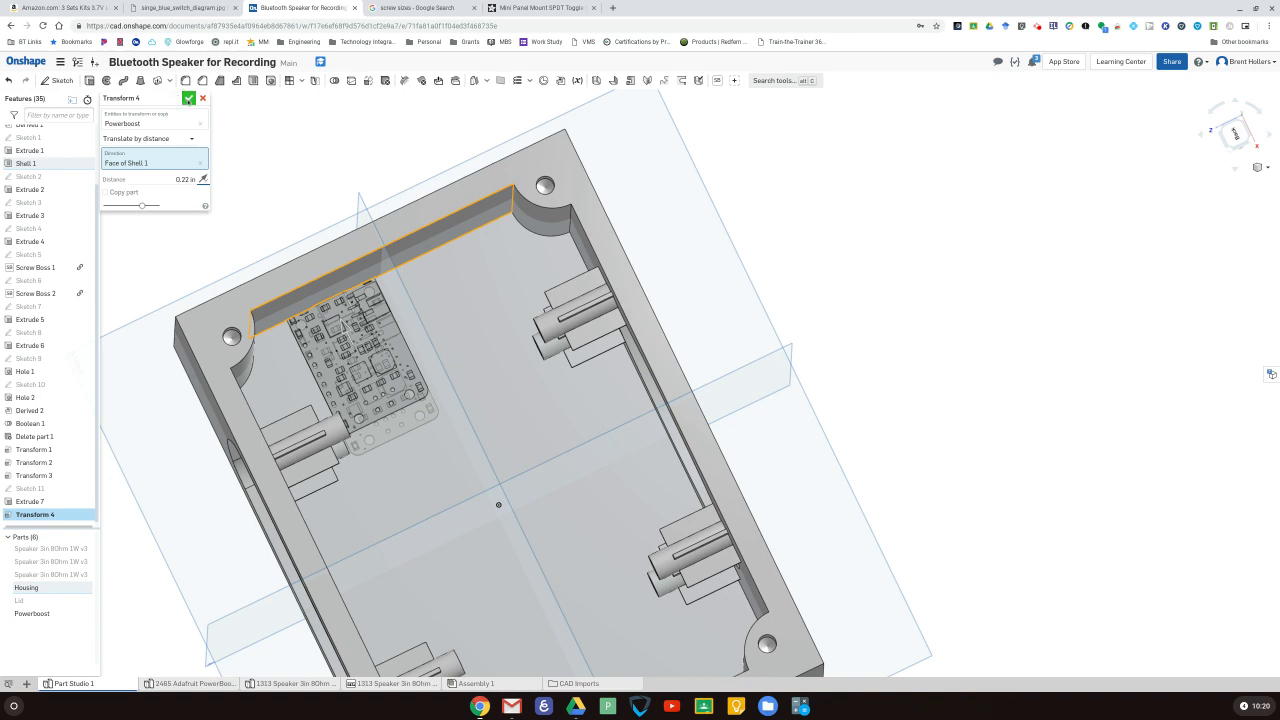
pyautogui.click(188, 98)
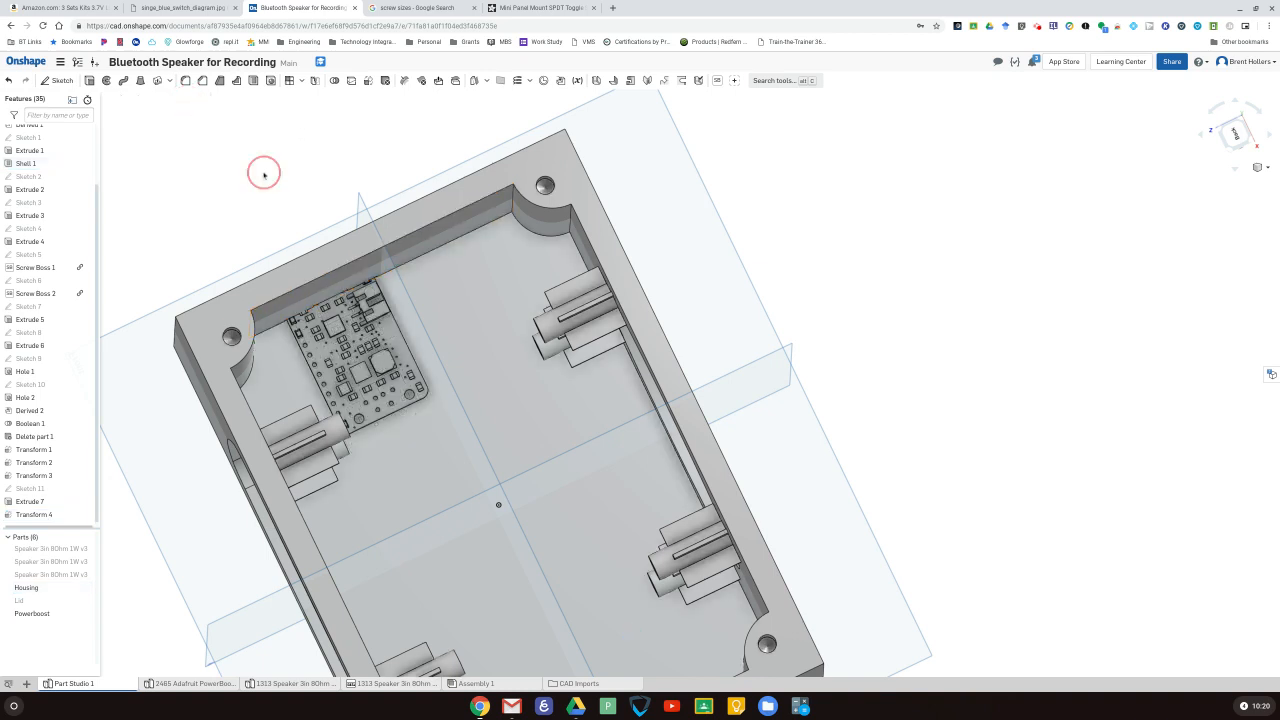
# - Start a sketch on the housing's outer side face beside the Powerboost and project the face's outline into it
pyautogui.moveTo(264, 175)
pyautogui.mouseDown(button='right')
pyautogui.moveTo(260, 160)
pyautogui.moveTo(251, 174)
pyautogui.moveTo(266, 157)
pyautogui.moveTo(238, 118)
pyautogui.moveTo(247, 165)
pyautogui.moveTo(268, 191)
pyautogui.moveTo(258, 169)
pyautogui.moveTo(276, 174)
pyautogui.moveTo(254, 168)
pyautogui.moveTo(252, 195)
pyautogui.mouseUp(button='right')
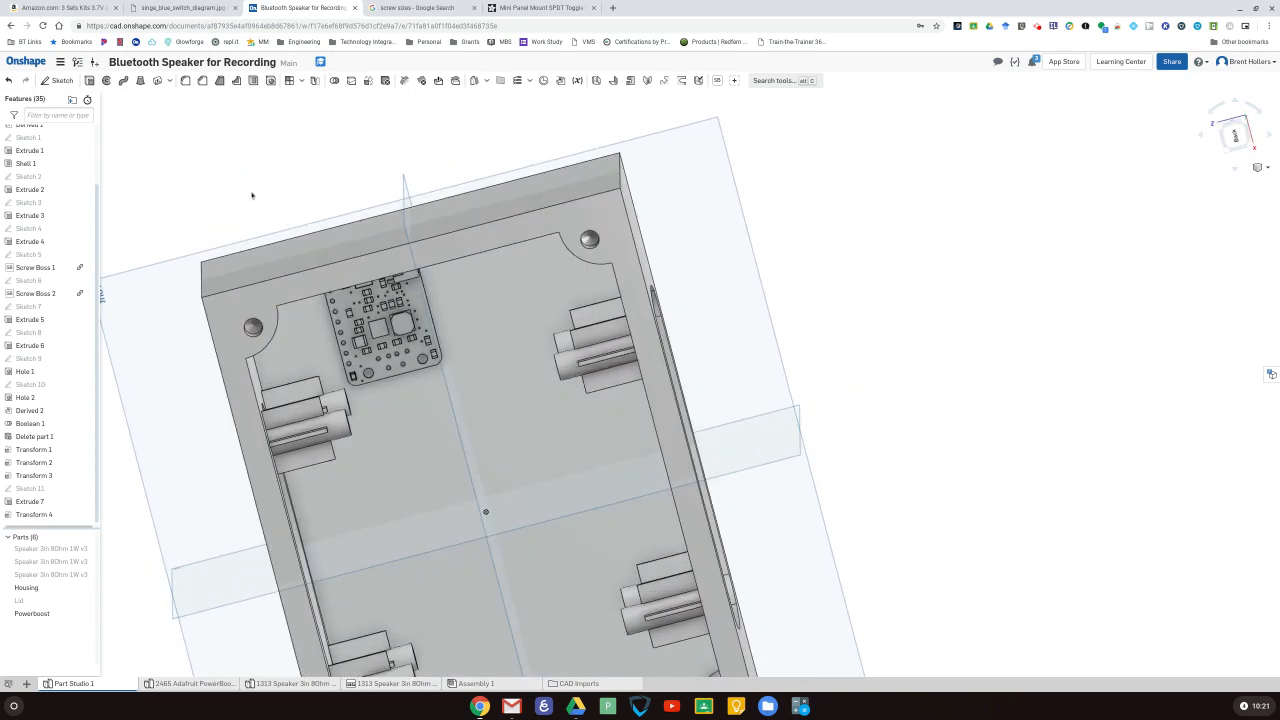
pyautogui.click(350, 250)
pyautogui.click(48, 80)
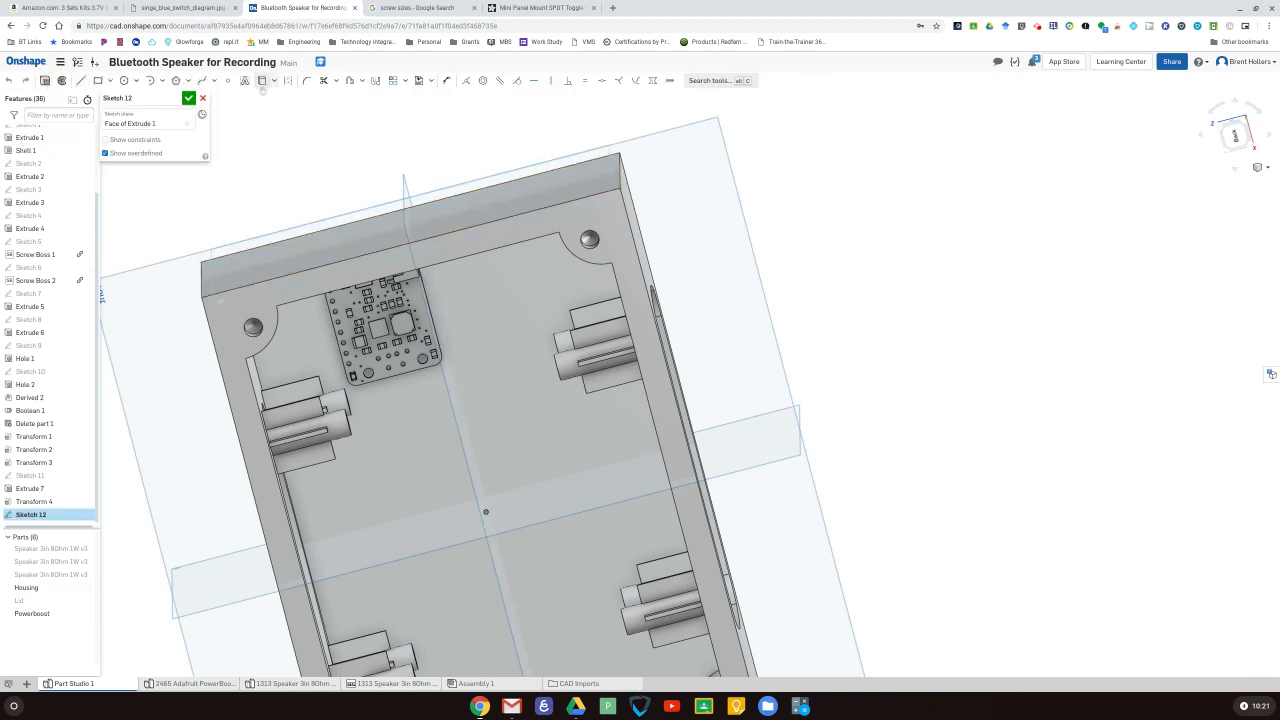
pyautogui.click(261, 81)
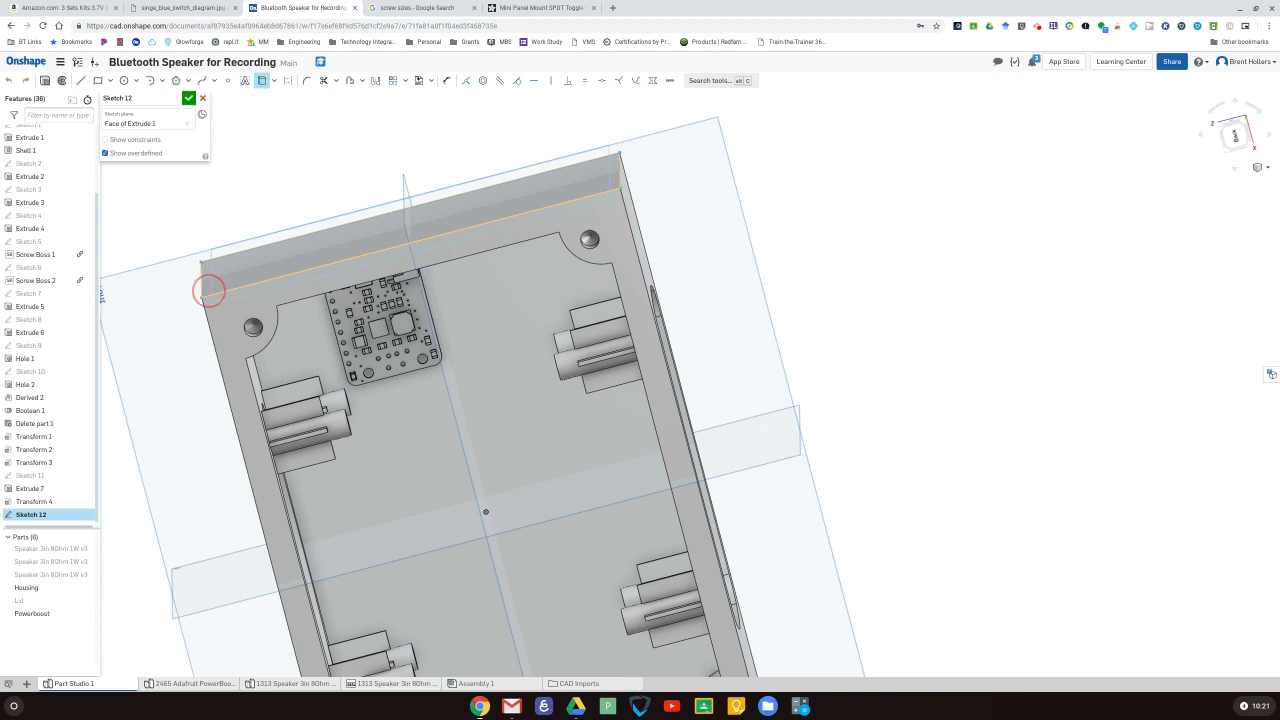
pyautogui.click(209, 290)
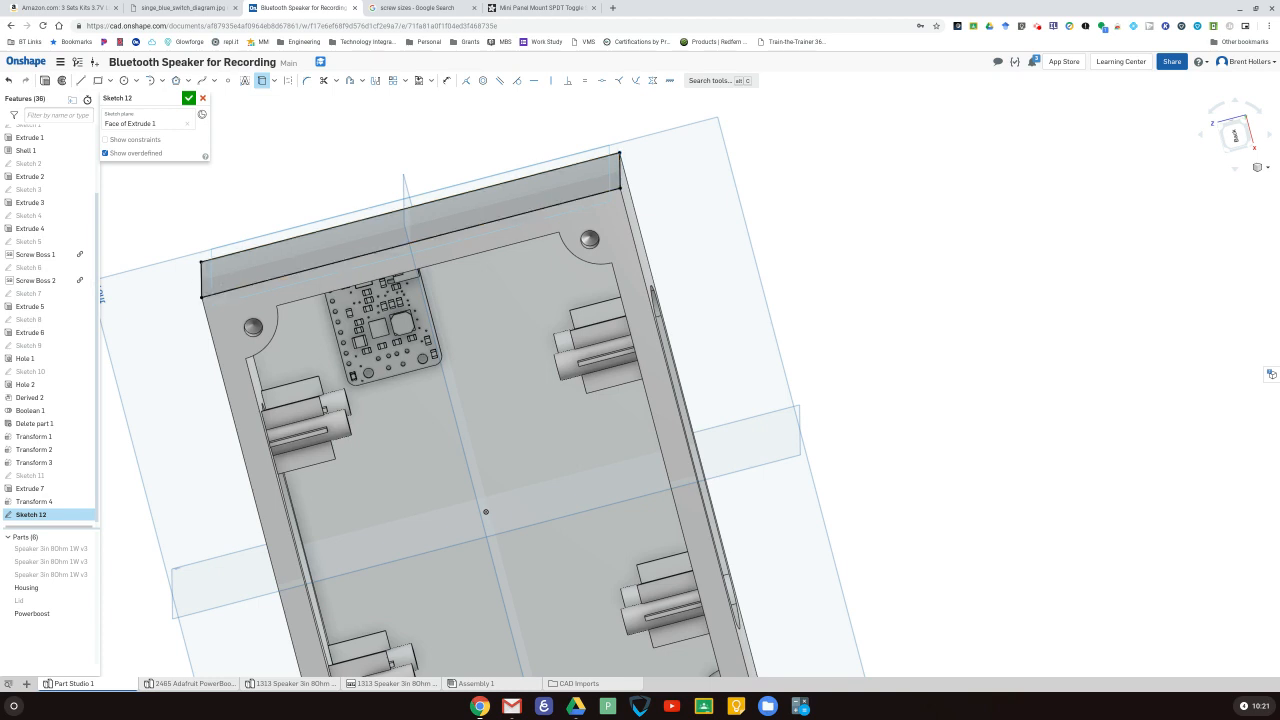
# - Hide the Housing and project the USB port's four outermost straight edges into the side face sketch
pyautogui.click(88, 589)
pyautogui.press('n')
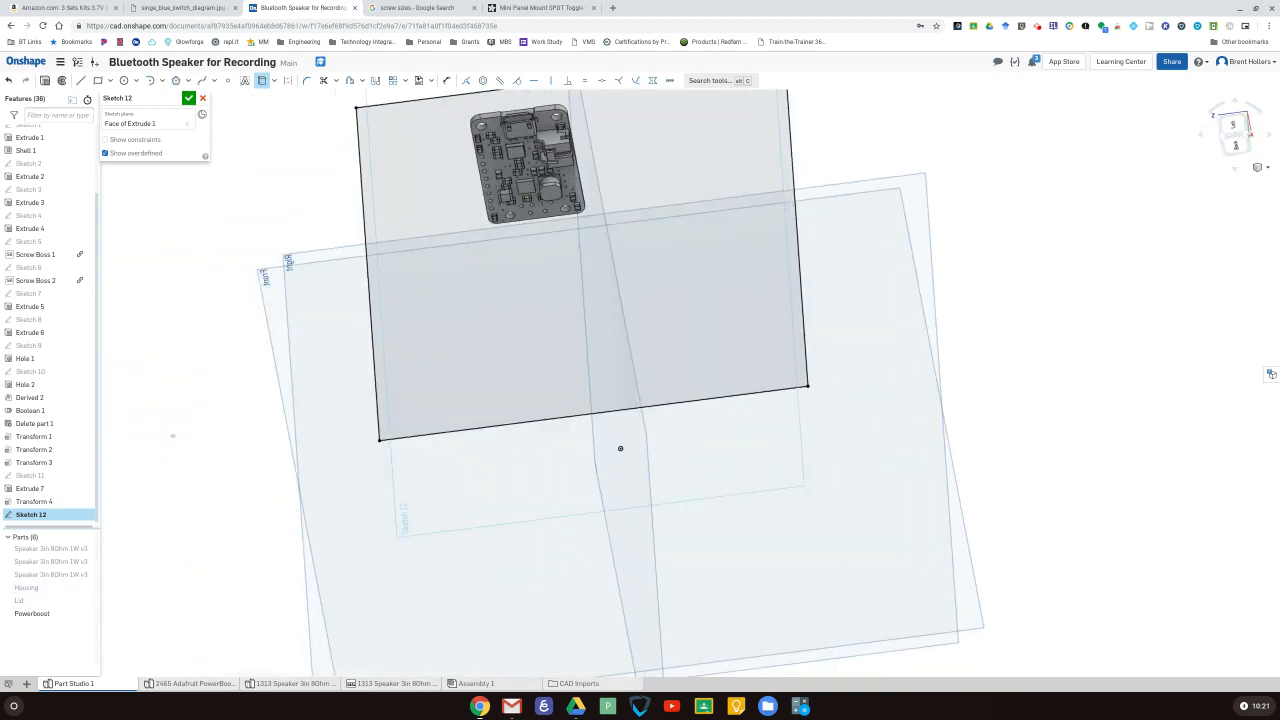
pyautogui.moveTo(731, 305)
pyautogui.mouseDown(button='right')
pyautogui.moveTo(946, 351)
pyautogui.moveTo(811, 357)
pyautogui.moveTo(856, 360)
pyautogui.mouseUp(button='right')
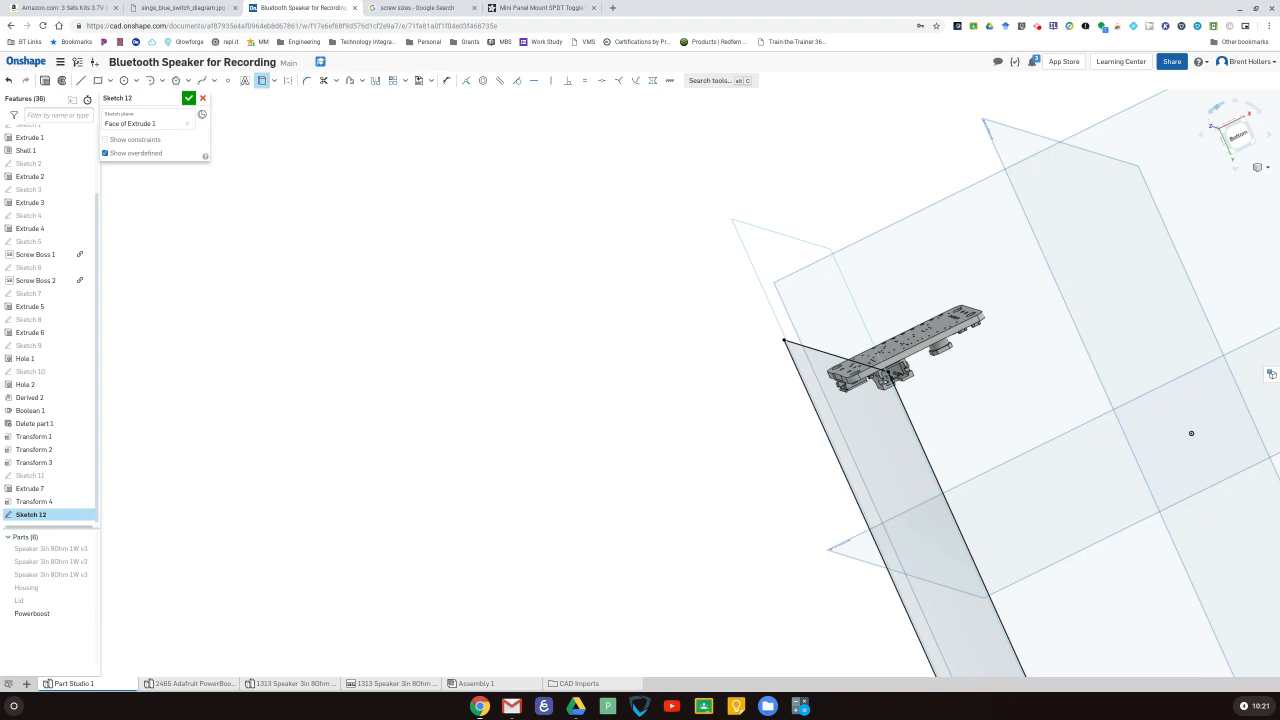
pyautogui.moveTo(1130, 330)
pyautogui.mouseDown(button='right')
pyautogui.moveTo(1117, 214)
pyautogui.moveTo(1131, 186)
pyautogui.mouseUp(button='right')
pyautogui.press('n')
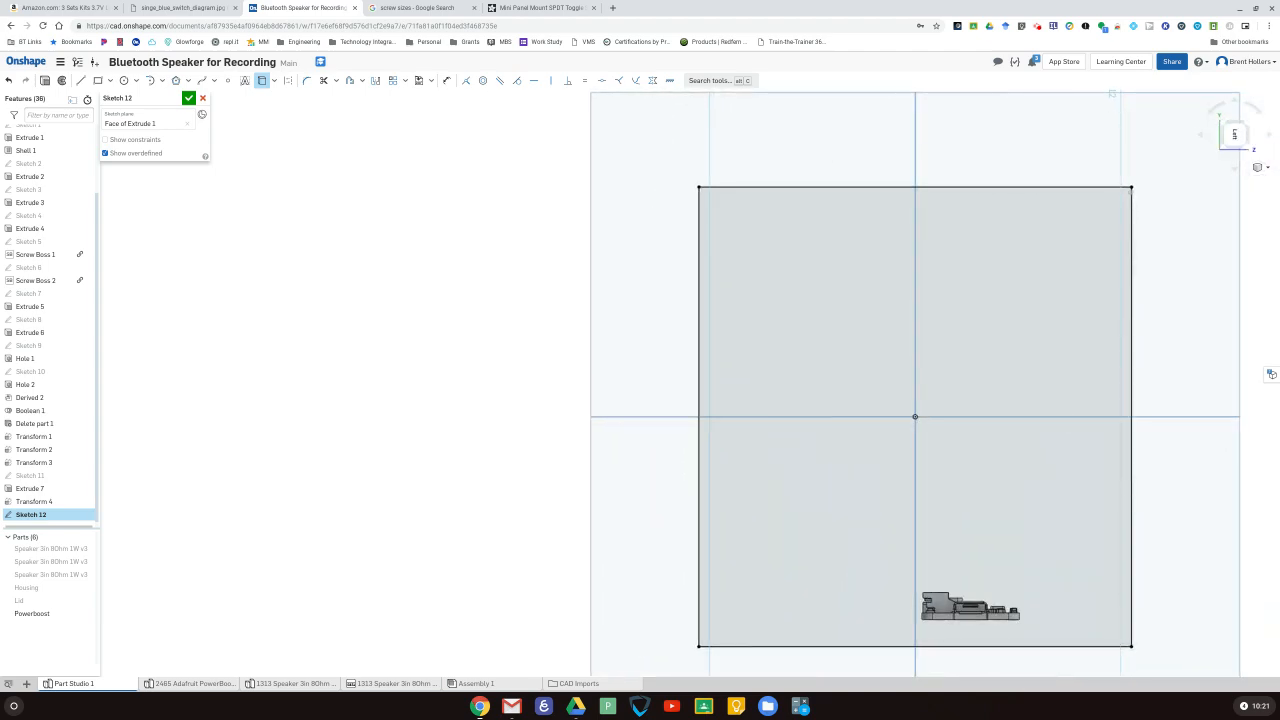
pyautogui.scroll(6, 998, 611)
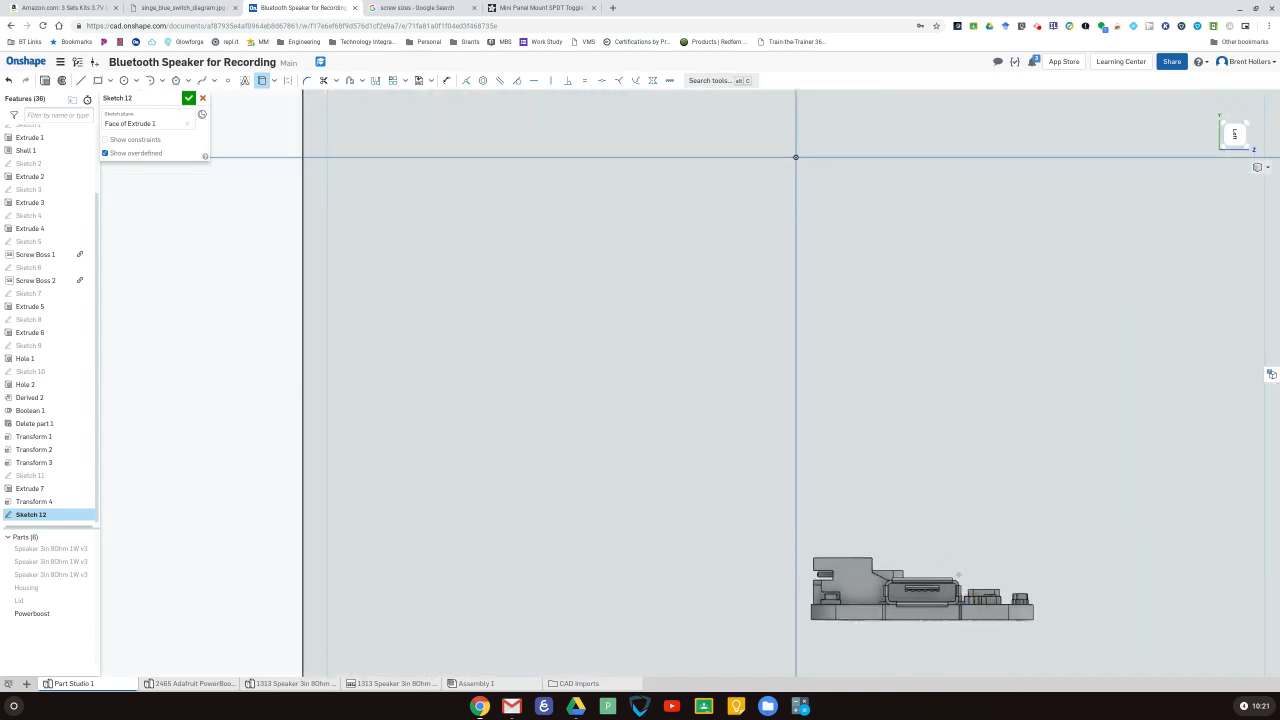
pyautogui.moveTo(1080, 467)
pyautogui.keyDown('ctrl'); pyautogui.mouseDown(button='right')
pyautogui.moveTo(1003, 277)
pyautogui.moveTo(950, 278)
pyautogui.mouseUp(button='right'); pyautogui.keyUp('ctrl')
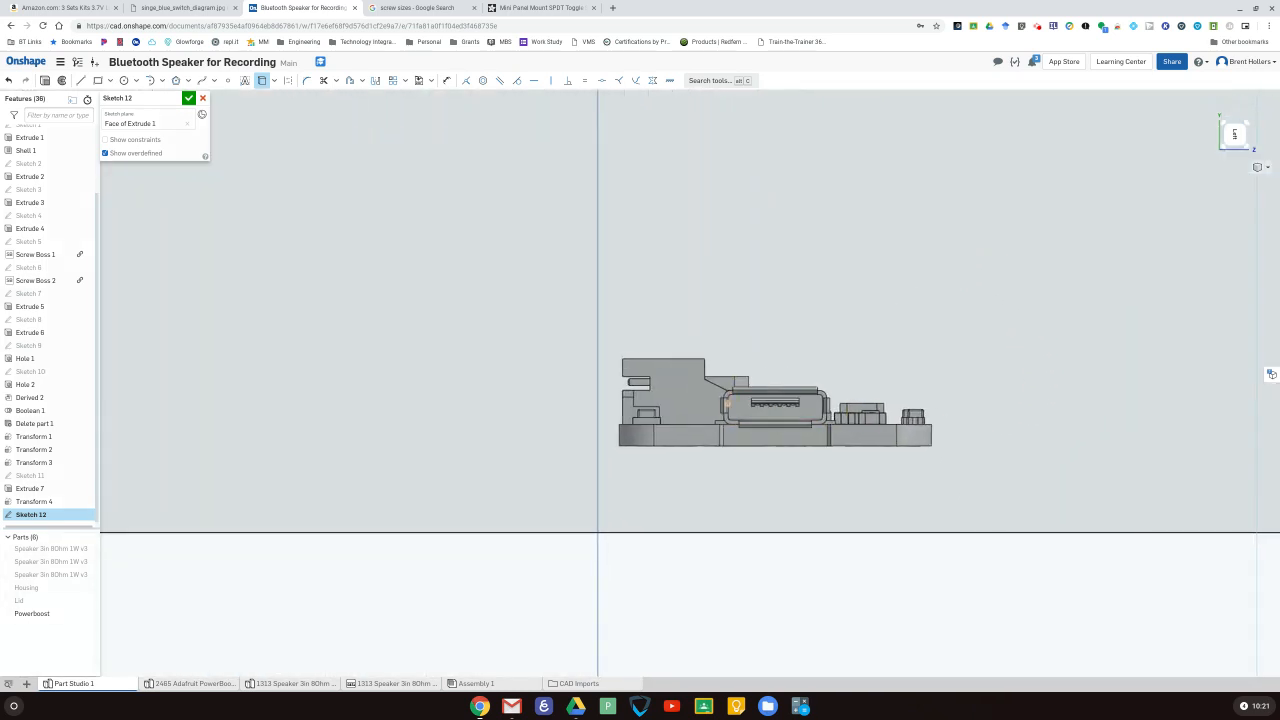
pyautogui.click(729, 403)
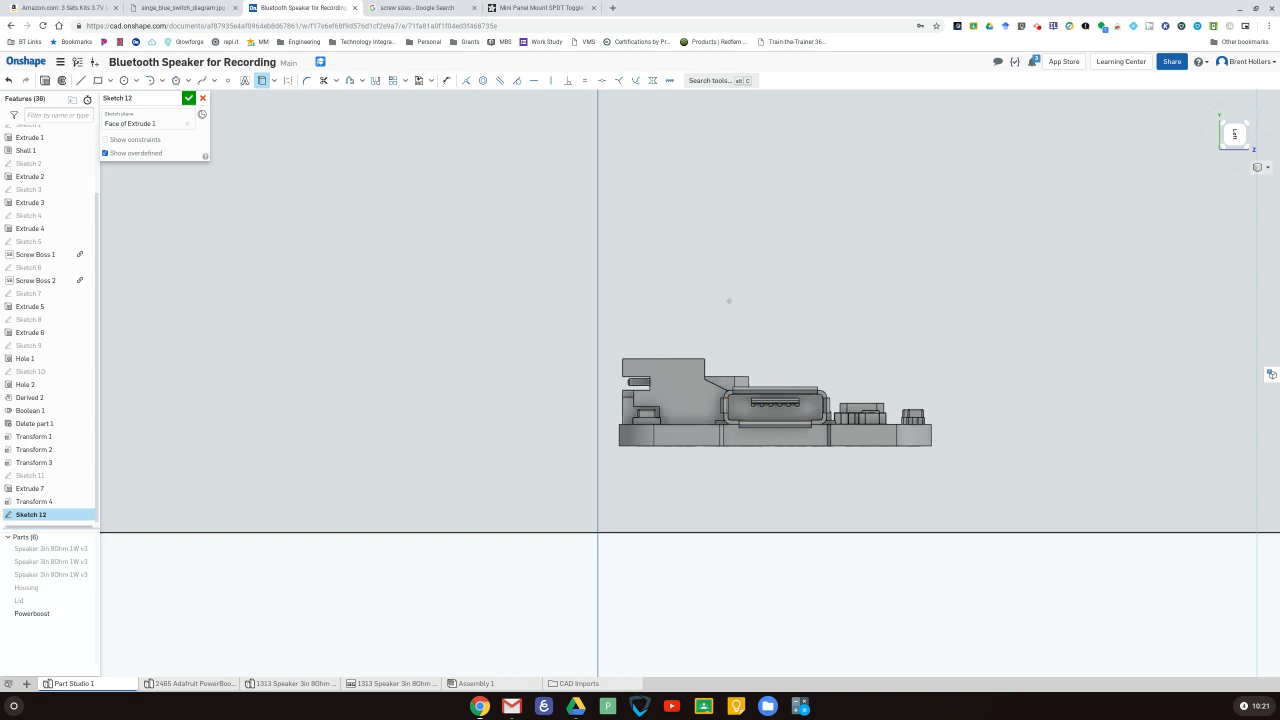
pyautogui.scroll(5, 772, 398)
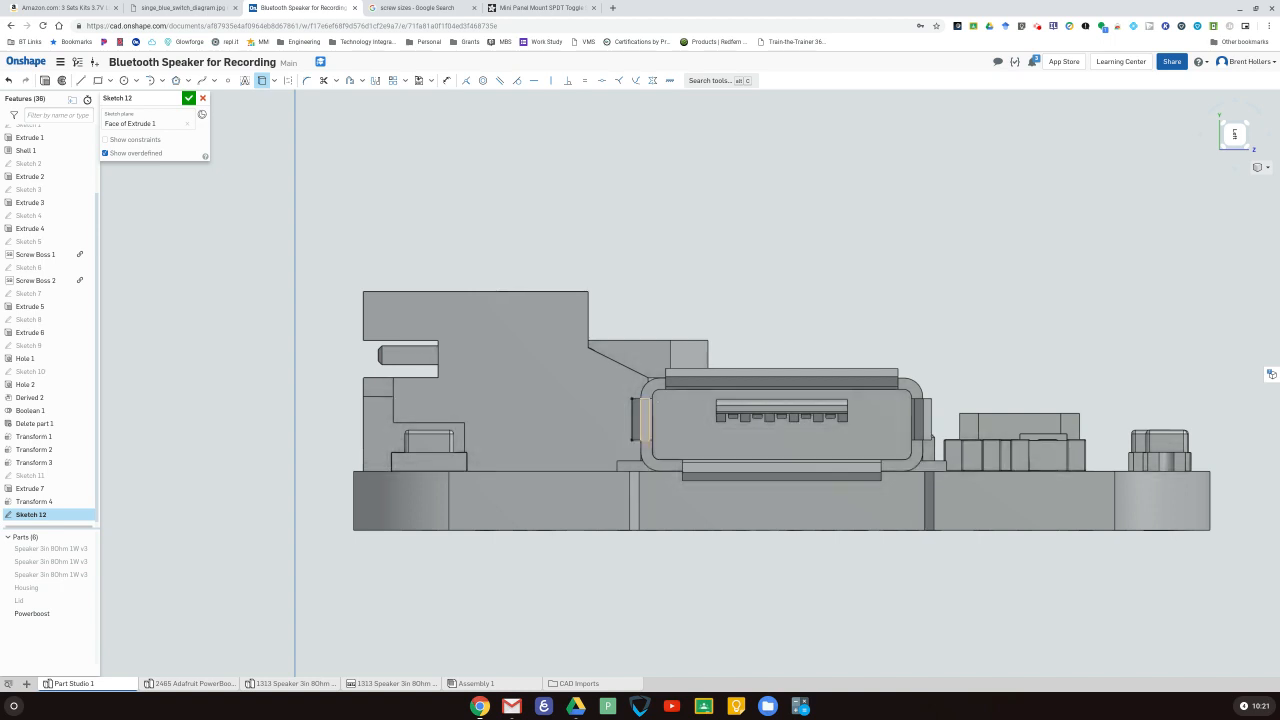
pyautogui.click(726, 368)
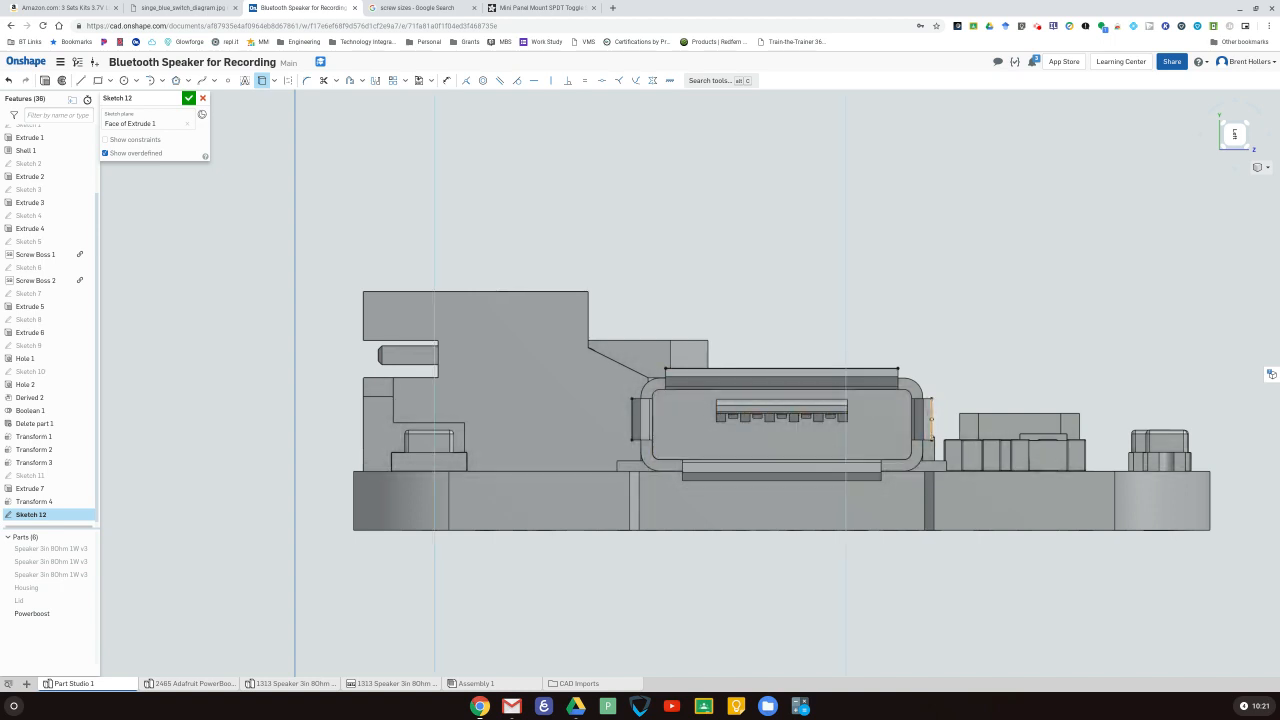
pyautogui.click(858, 478)
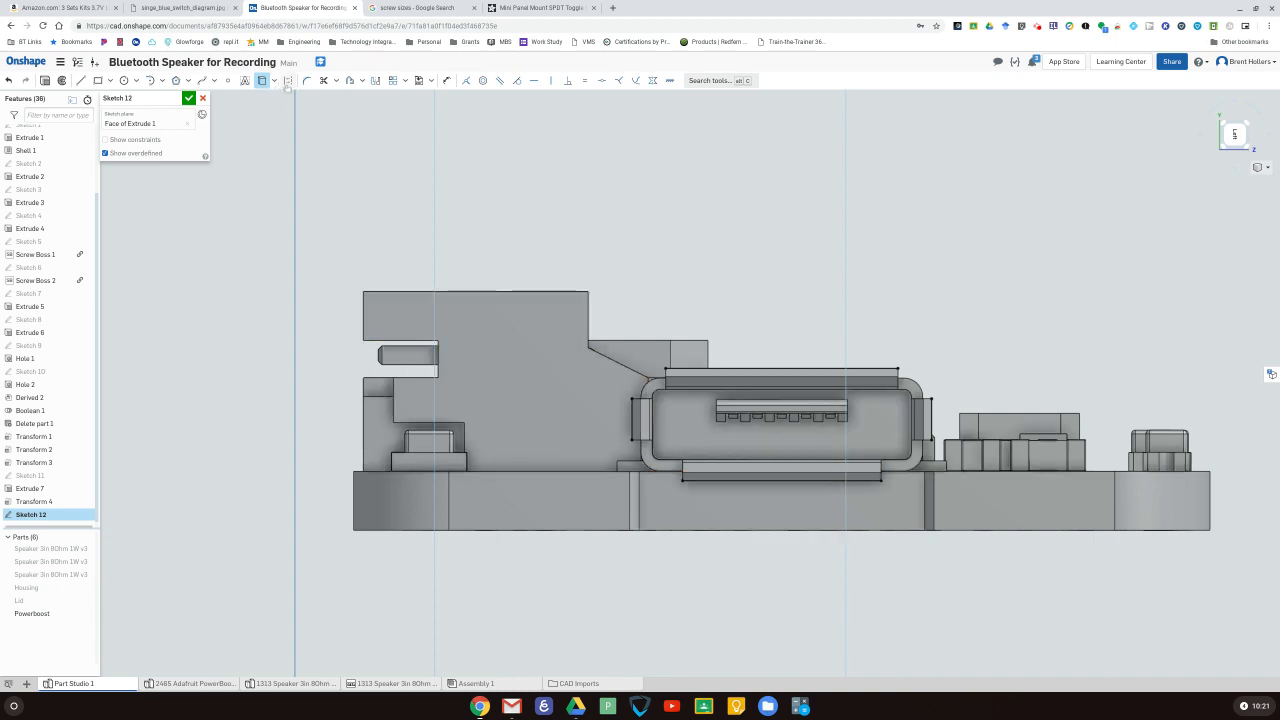
# - Join the ends of the four projected USB port edges with corner arcs to form a closed rounded outline
pyautogui.click(151, 80)
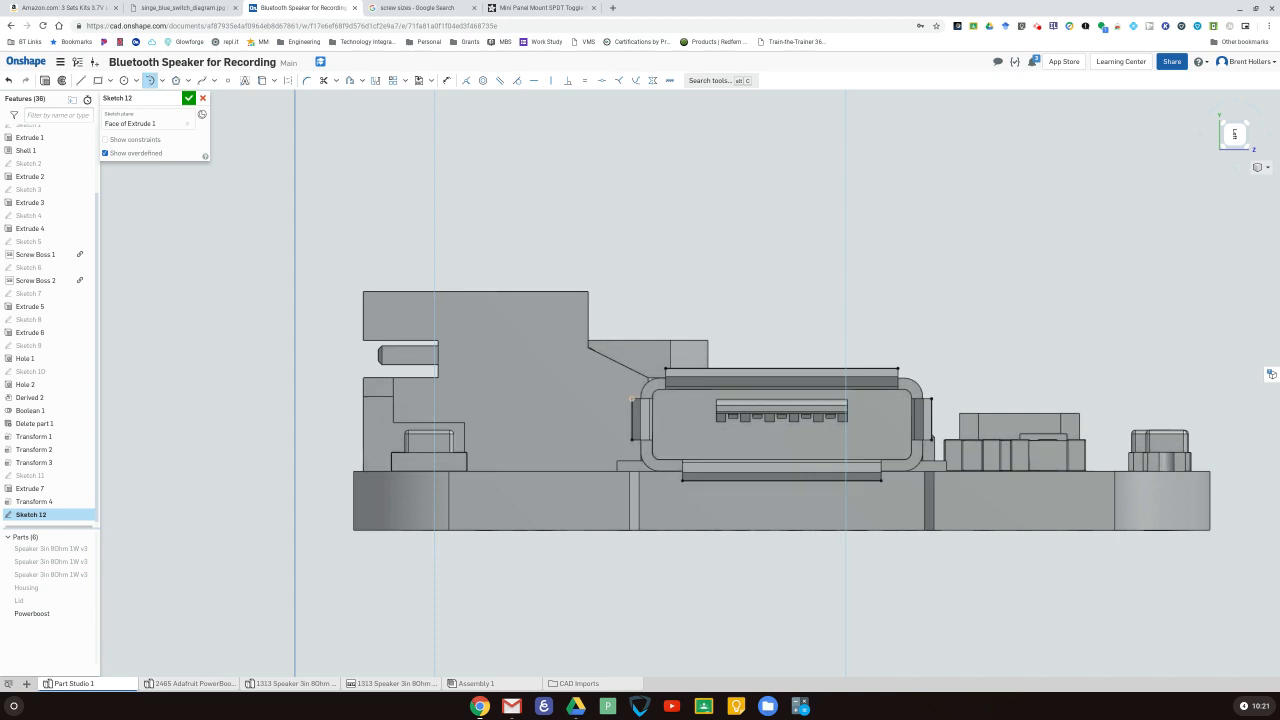
pyautogui.click(666, 369)
pyautogui.click(898, 368)
pyautogui.click(931, 399)
pyautogui.click(881, 479)
pyautogui.click(632, 440)
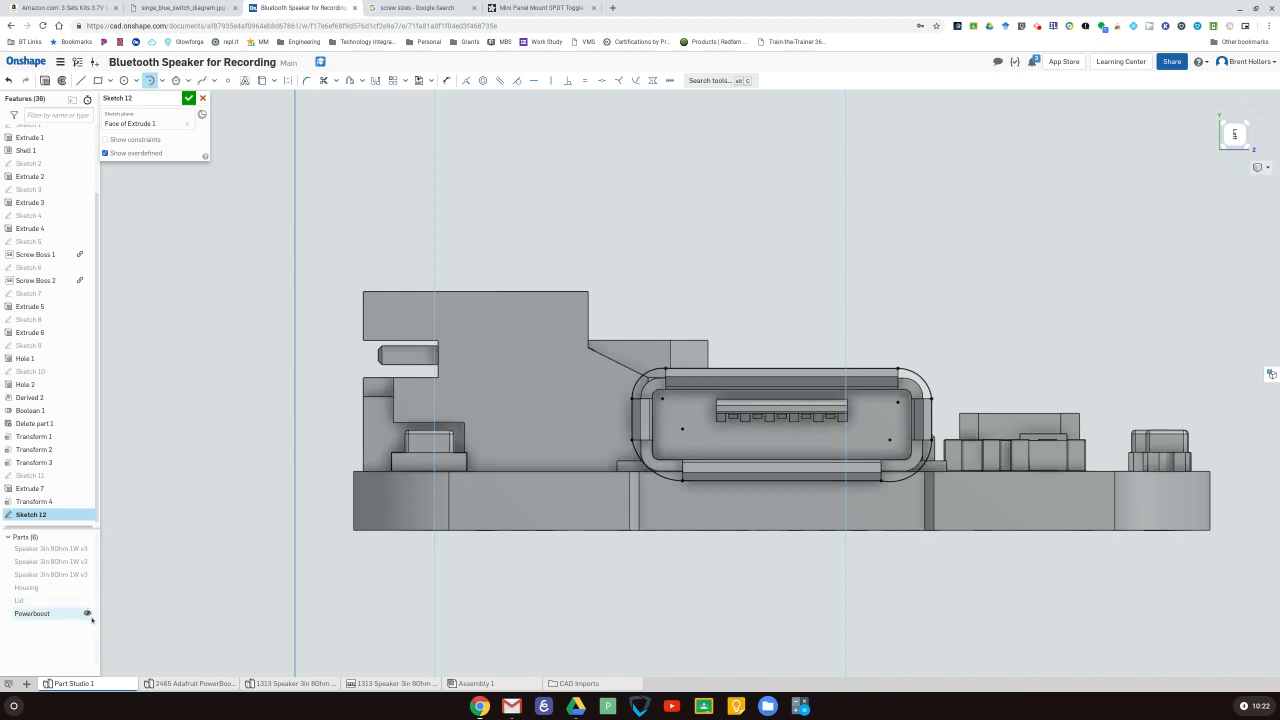
# - Hide the Powerboost and try to offset the whole rounded USB port outline at once
pyautogui.click(88, 616)
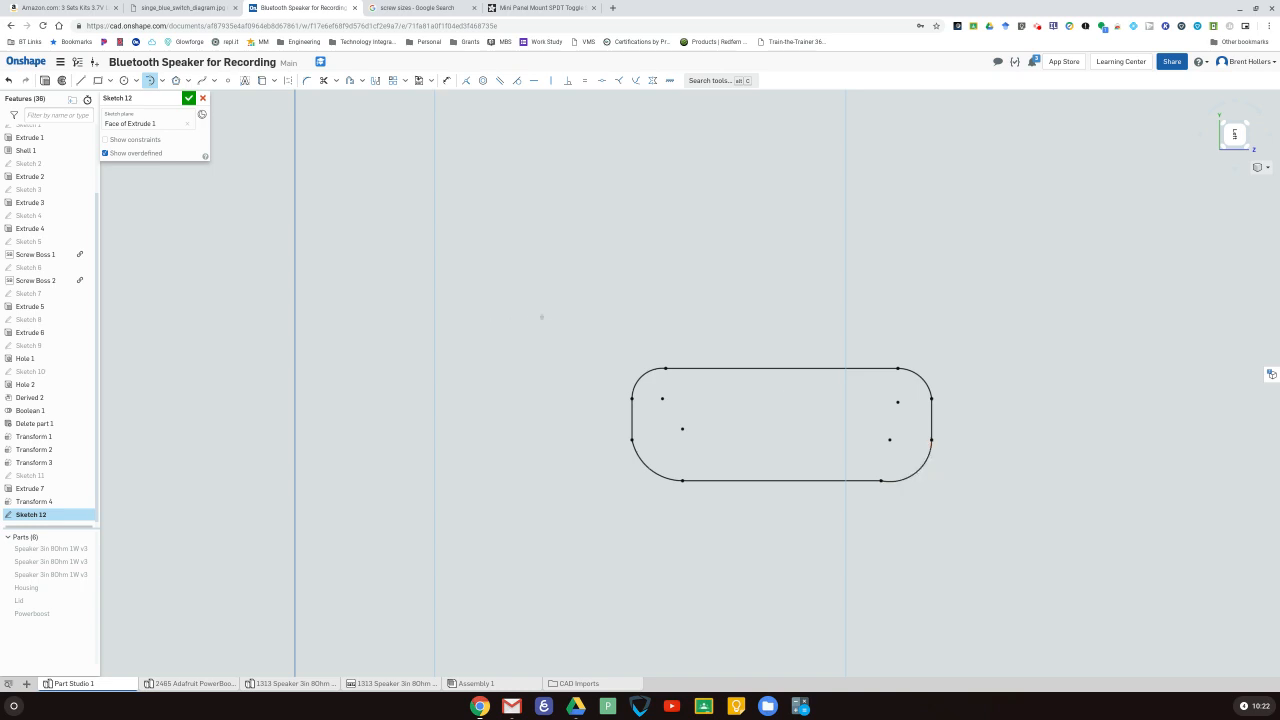
pyautogui.click(149, 81)
pyautogui.moveTo(621, 339)
pyautogui.mouseDown()
pyautogui.moveTo(849, 494)
pyautogui.moveTo(963, 506)
pyautogui.mouseUp()
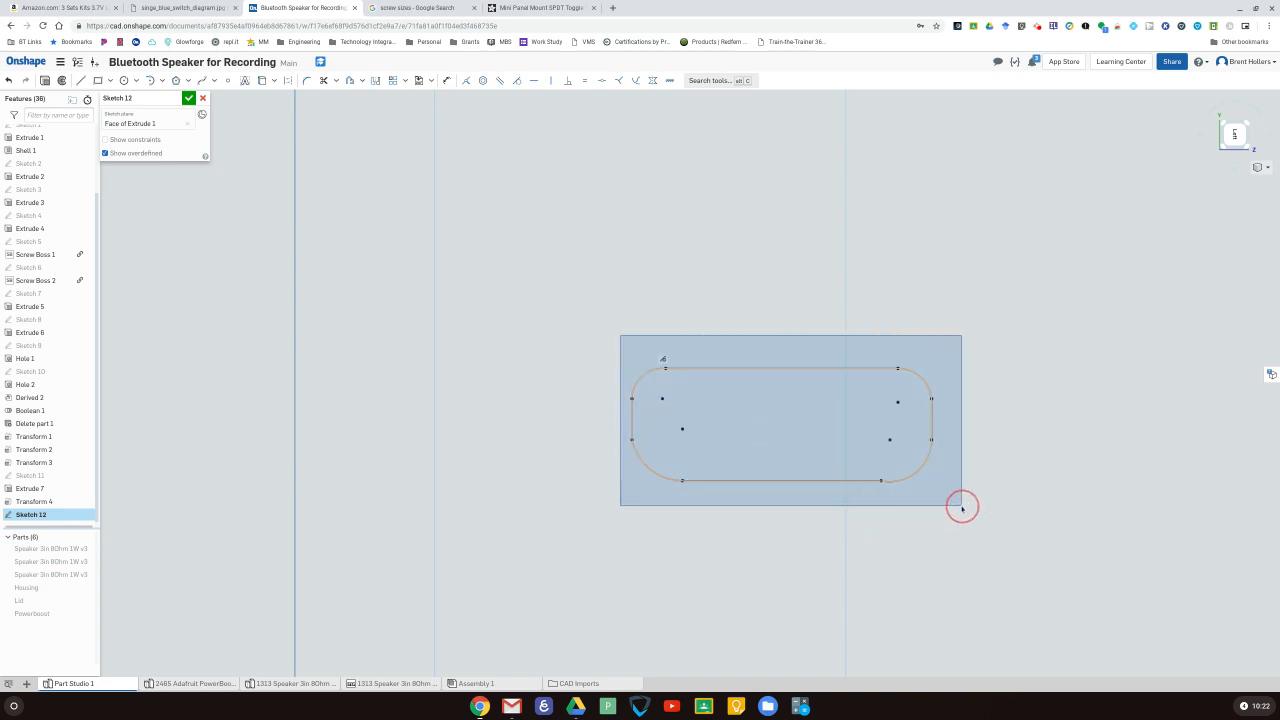
pyautogui.click(349, 80)
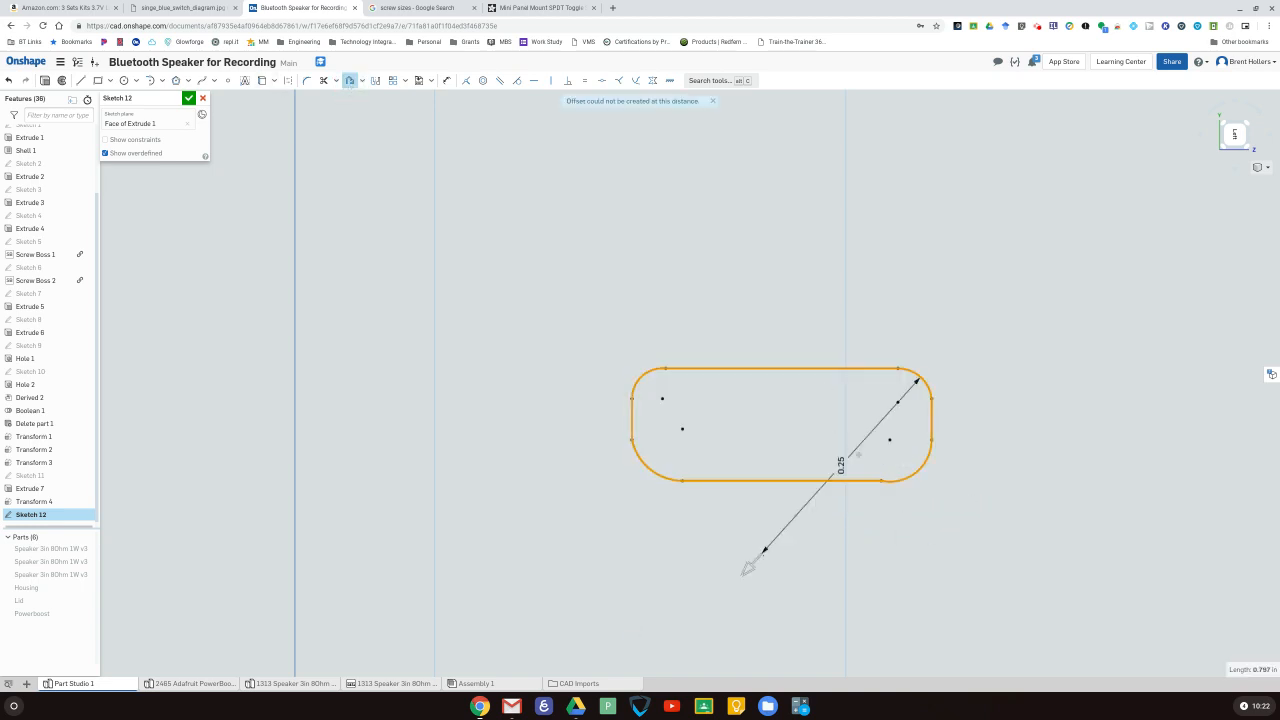
pyautogui.click(1014, 433)
pyautogui.click(818, 542)
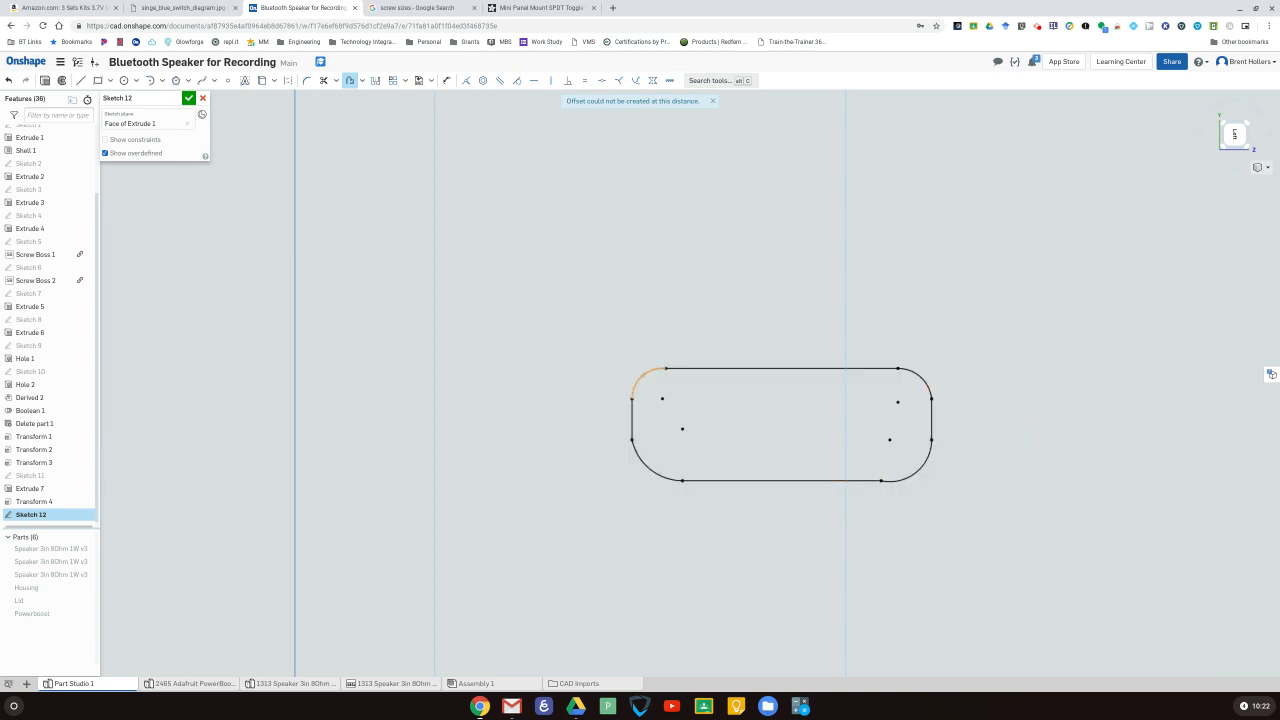
# - Offset all the arcs and lines of the rounded USB port outline outward by 0.01 in and finish the sketch
pyautogui.click(645, 371)
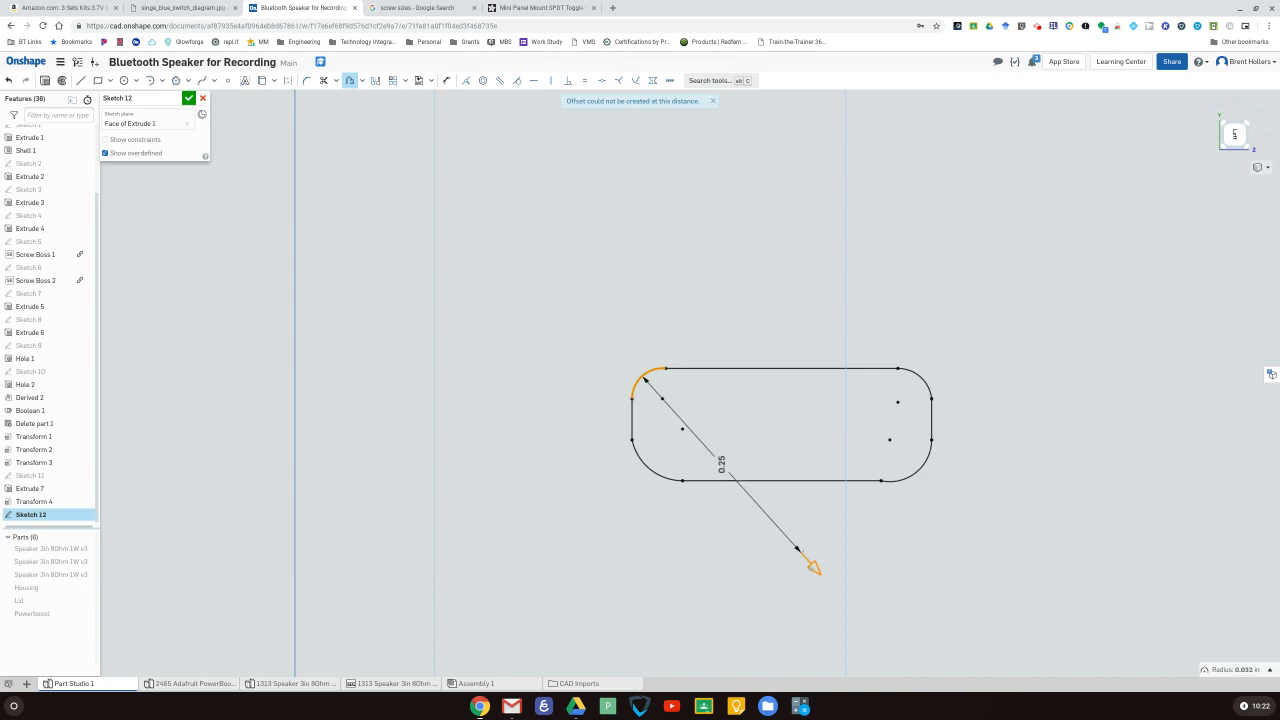
pyautogui.moveTo(813, 567); pyautogui.dragTo(631, 401)
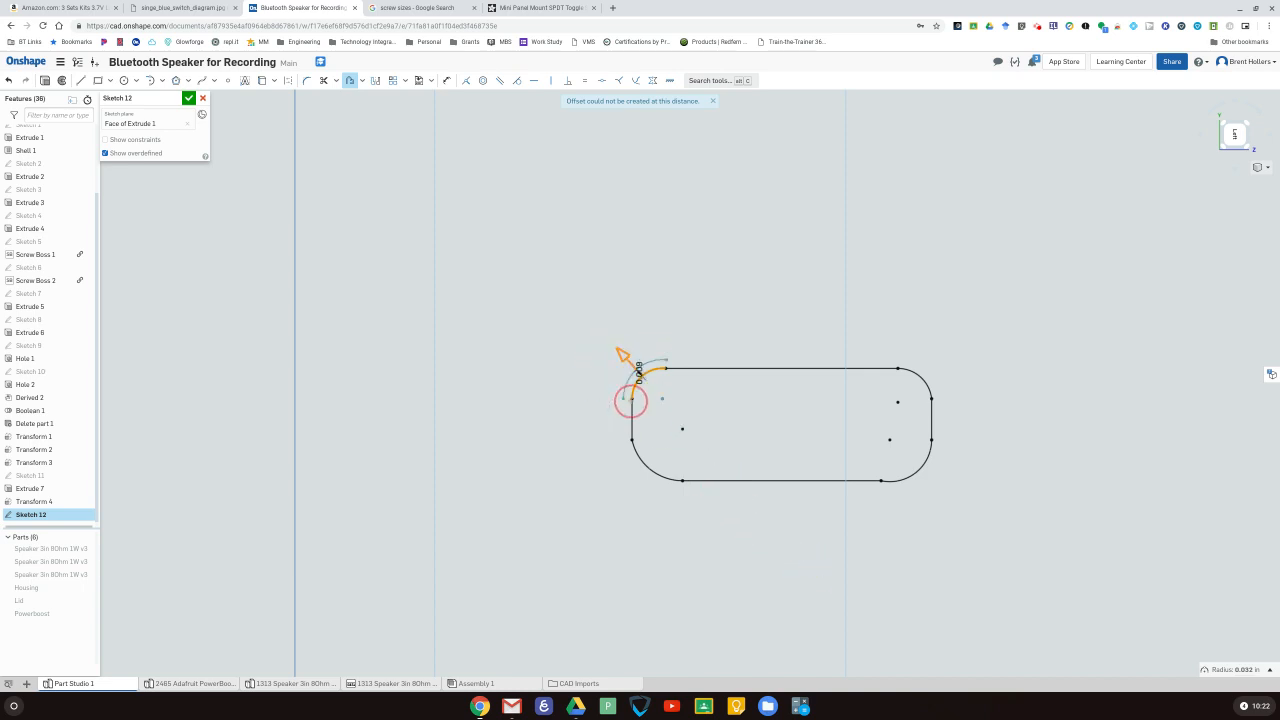
pyautogui.click(631, 400)
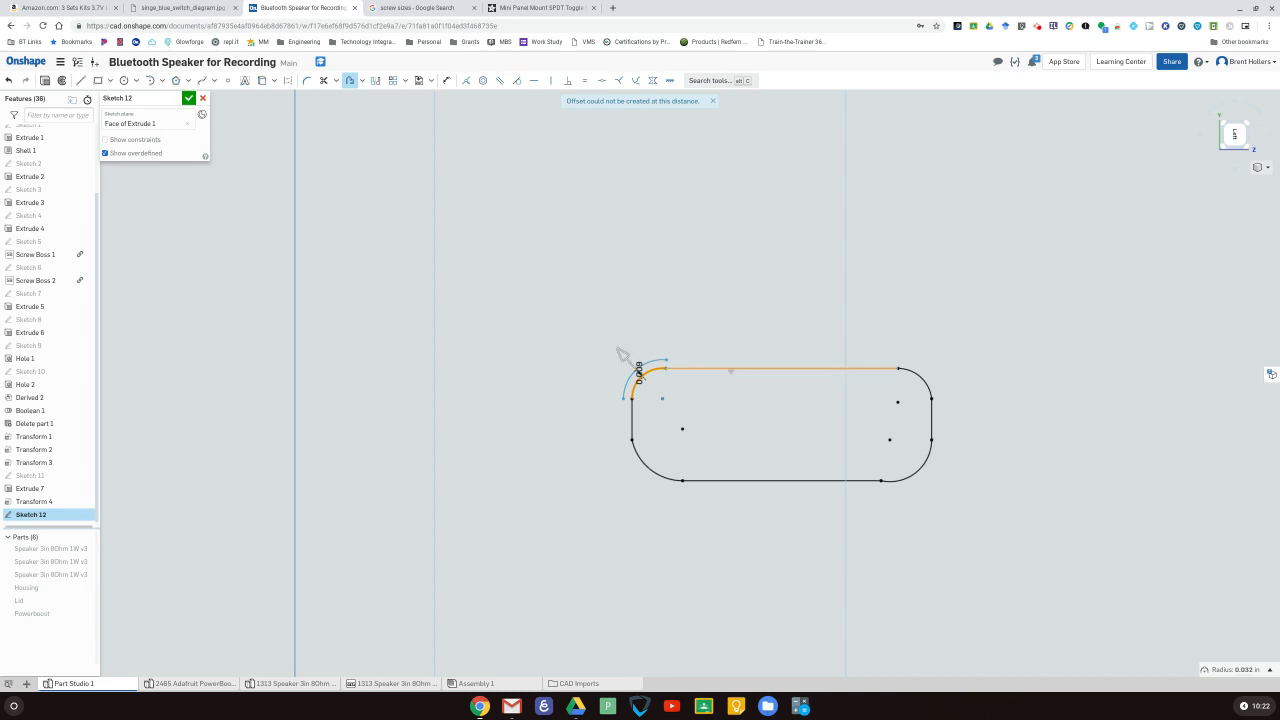
pyautogui.click(748, 368)
pyautogui.click(920, 376)
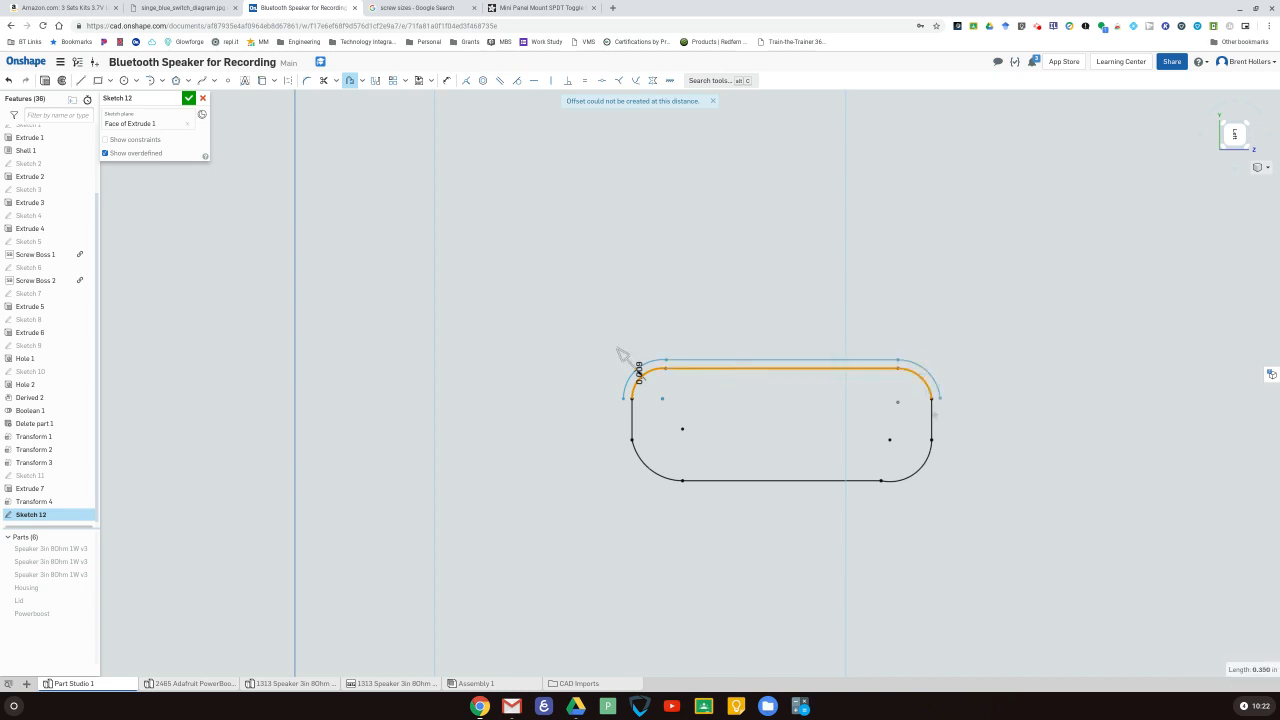
pyautogui.click(932, 422)
pyautogui.click(919, 467)
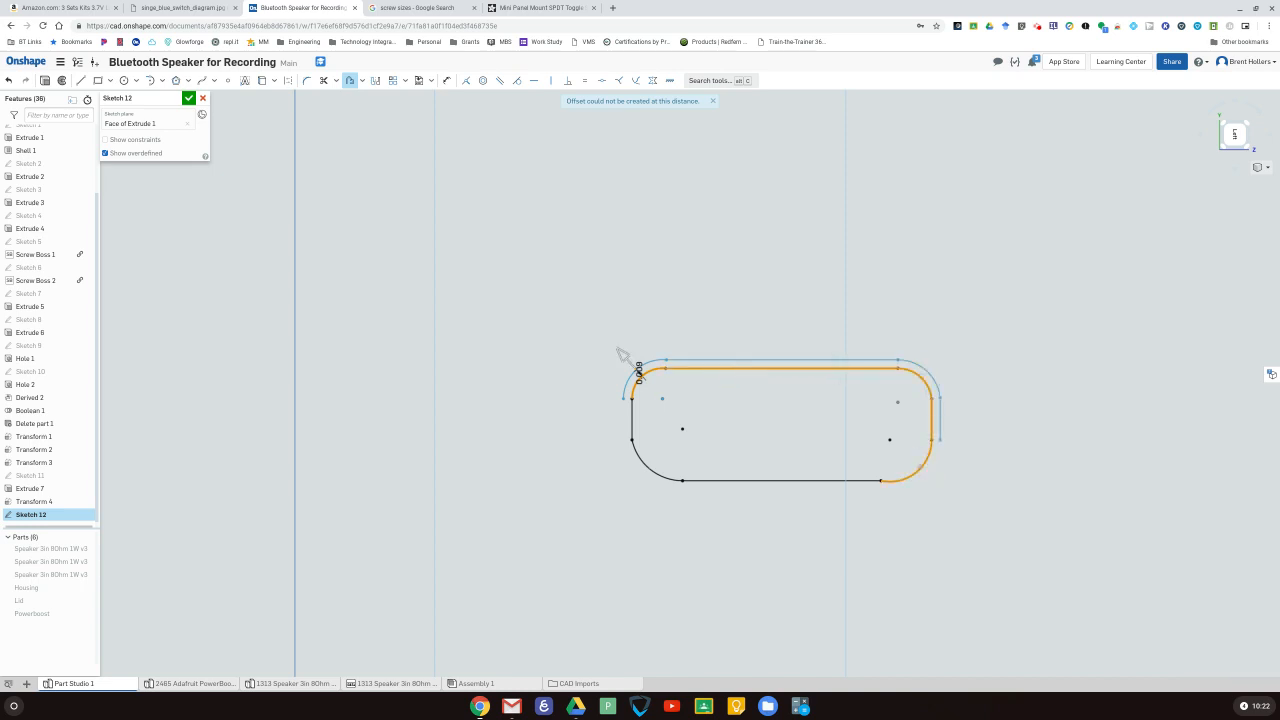
pyautogui.click(852, 481)
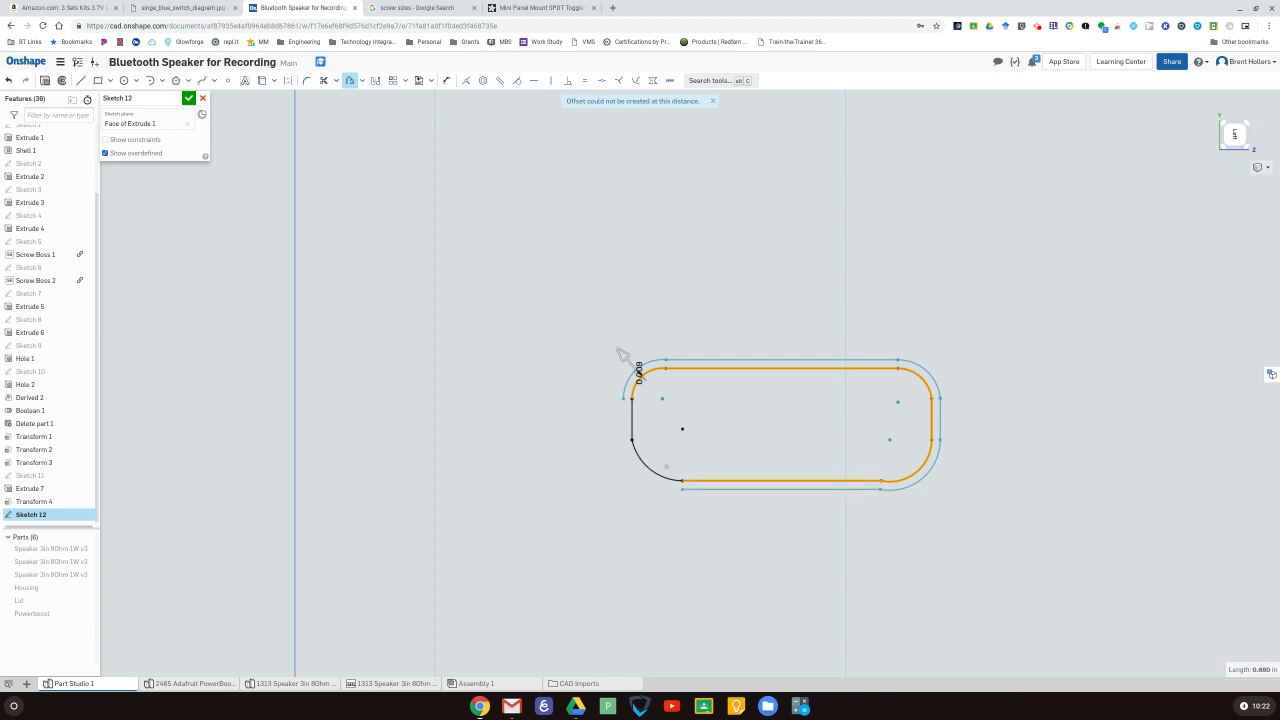
pyautogui.click(664, 478)
pyautogui.click(632, 416)
pyautogui.click(618, 349)
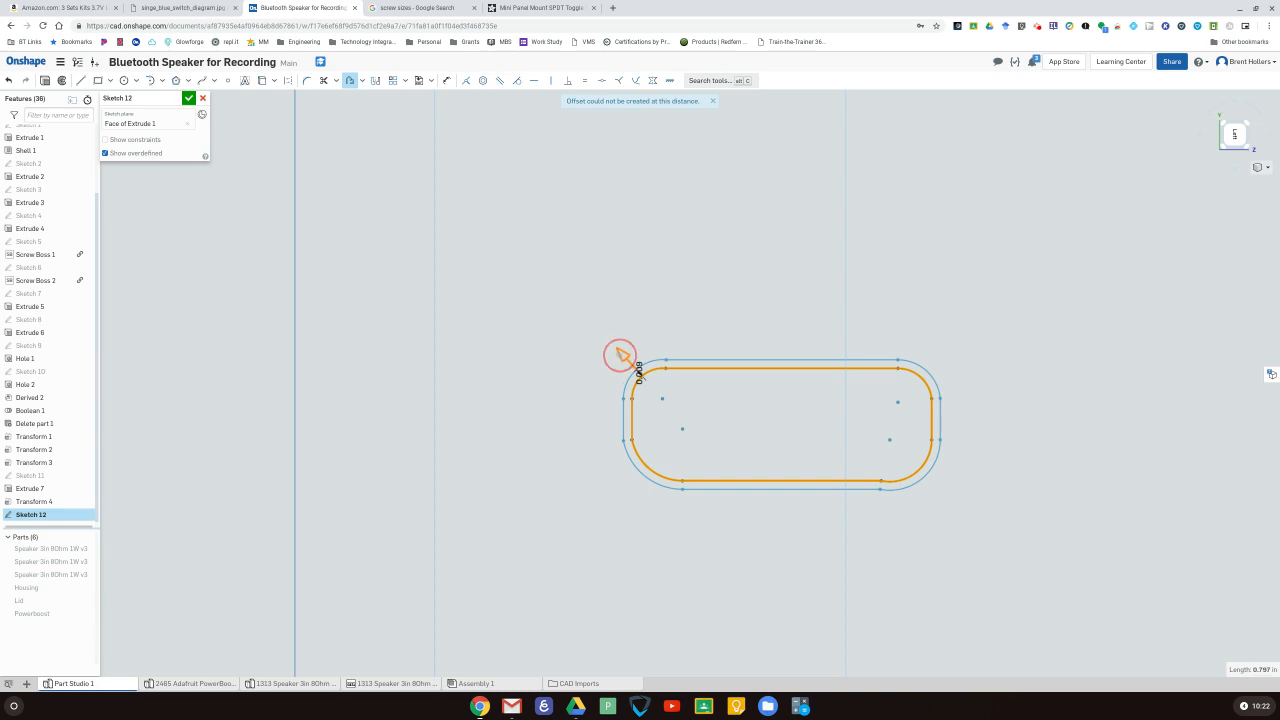
pyautogui.moveTo(620, 354); pyautogui.dragTo(620, 353)
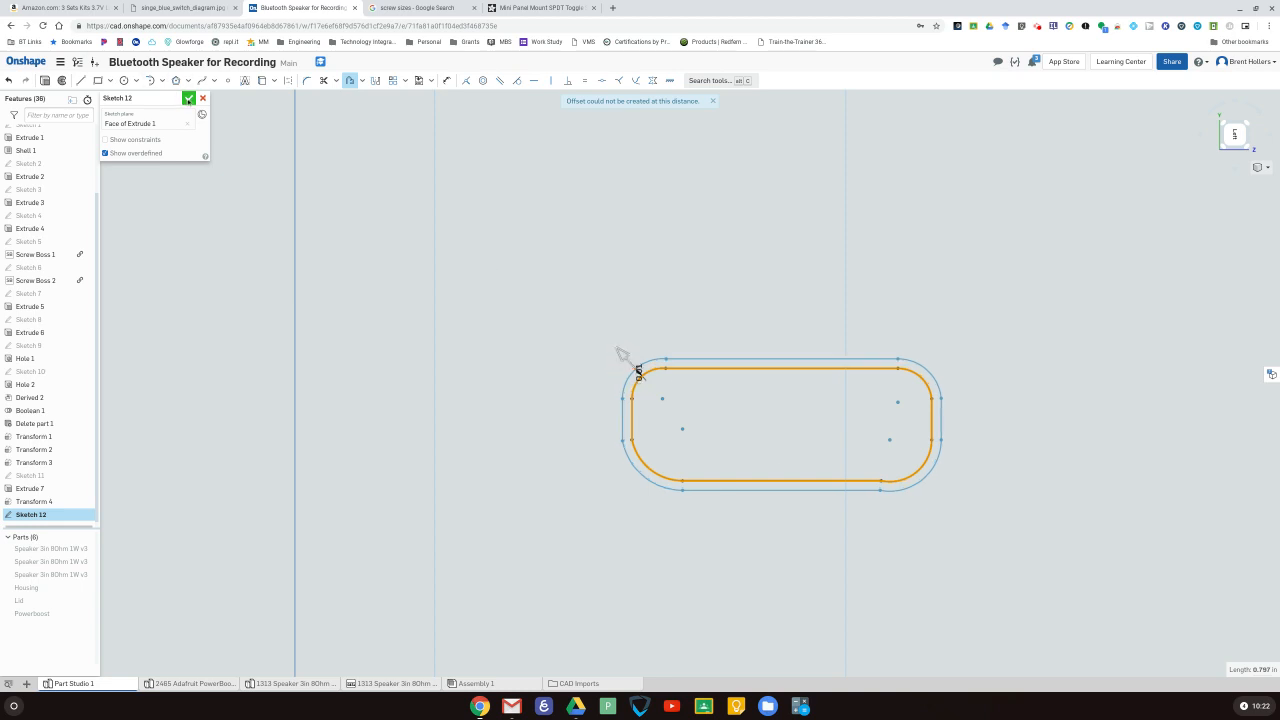
pyautogui.click(189, 99)
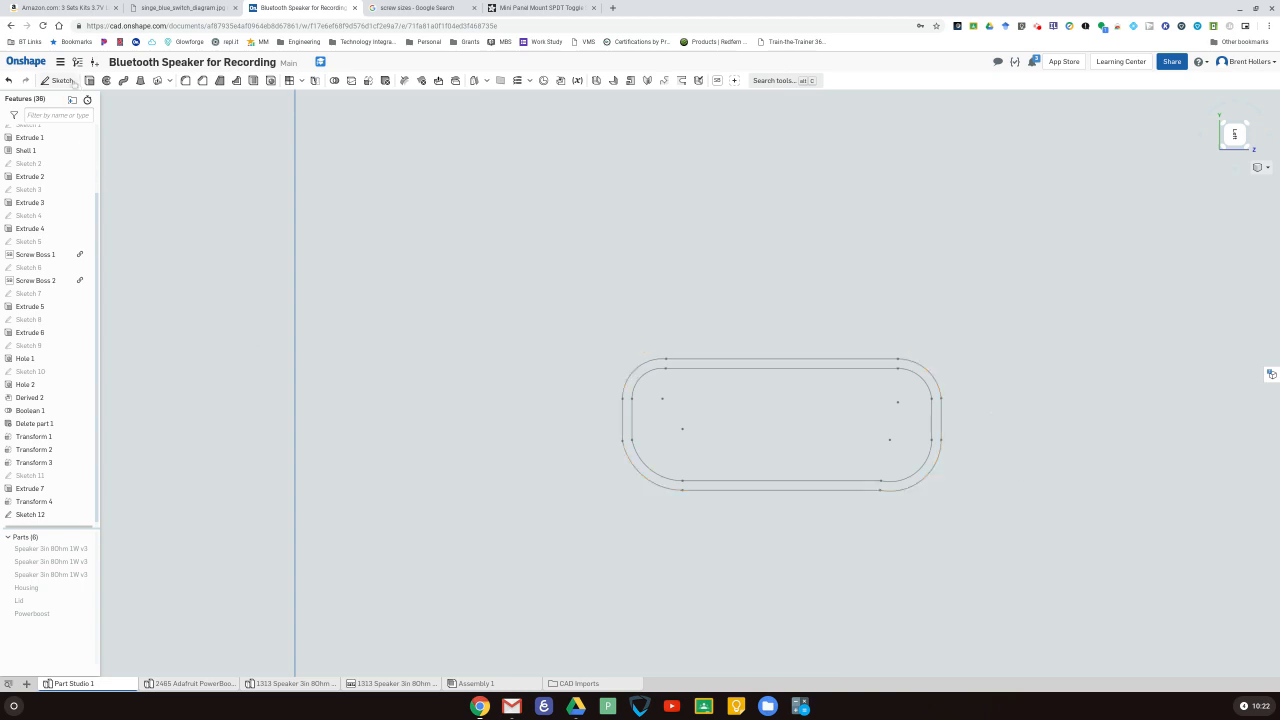
# - Show the Housing and cut the inner and offset regions of the port sketch through its wall with a Remove extrude, up to next
pyautogui.click(87, 587)
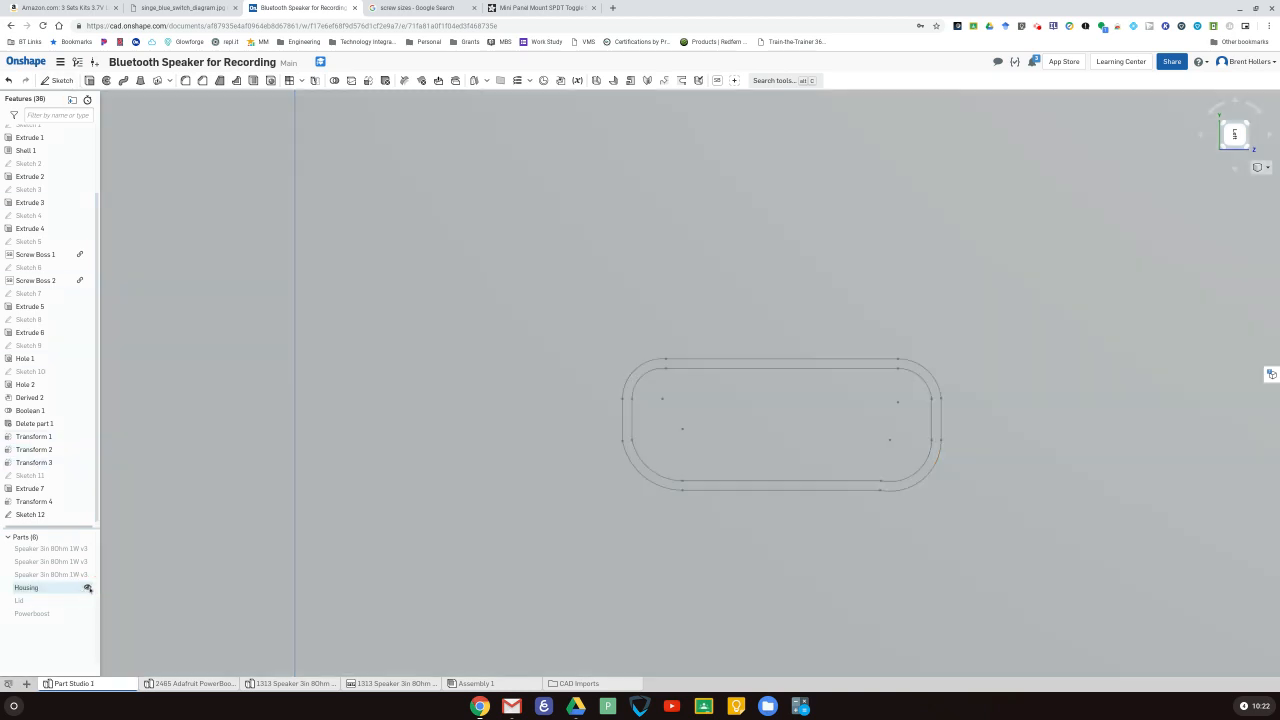
pyautogui.click(646, 366)
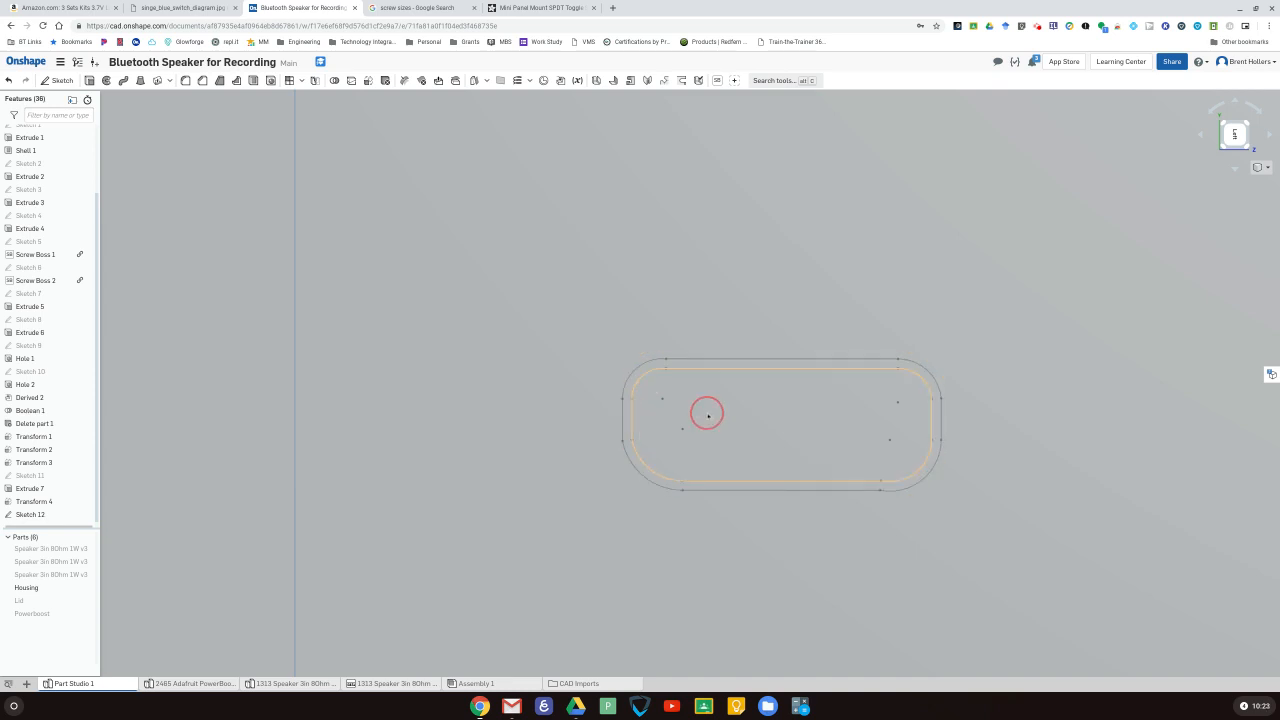
pyautogui.click(707, 415)
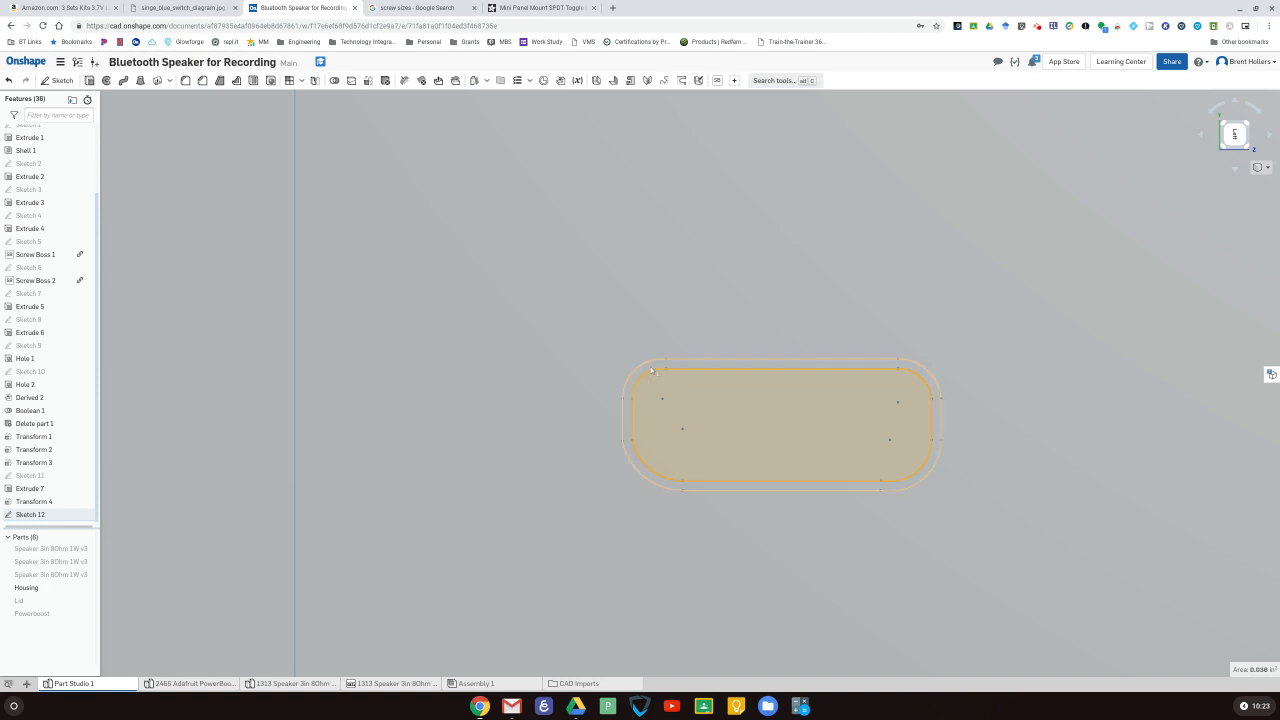
pyautogui.click(649, 367)
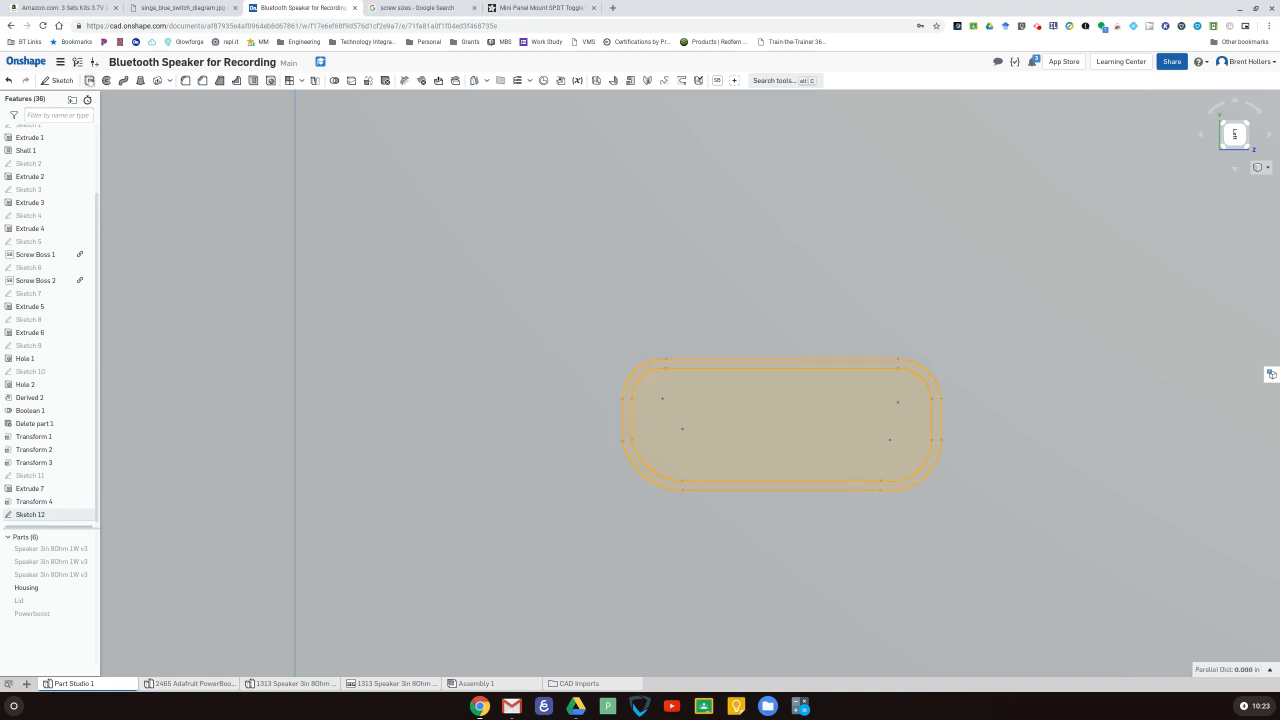
pyautogui.hotkey('shift', 'e')
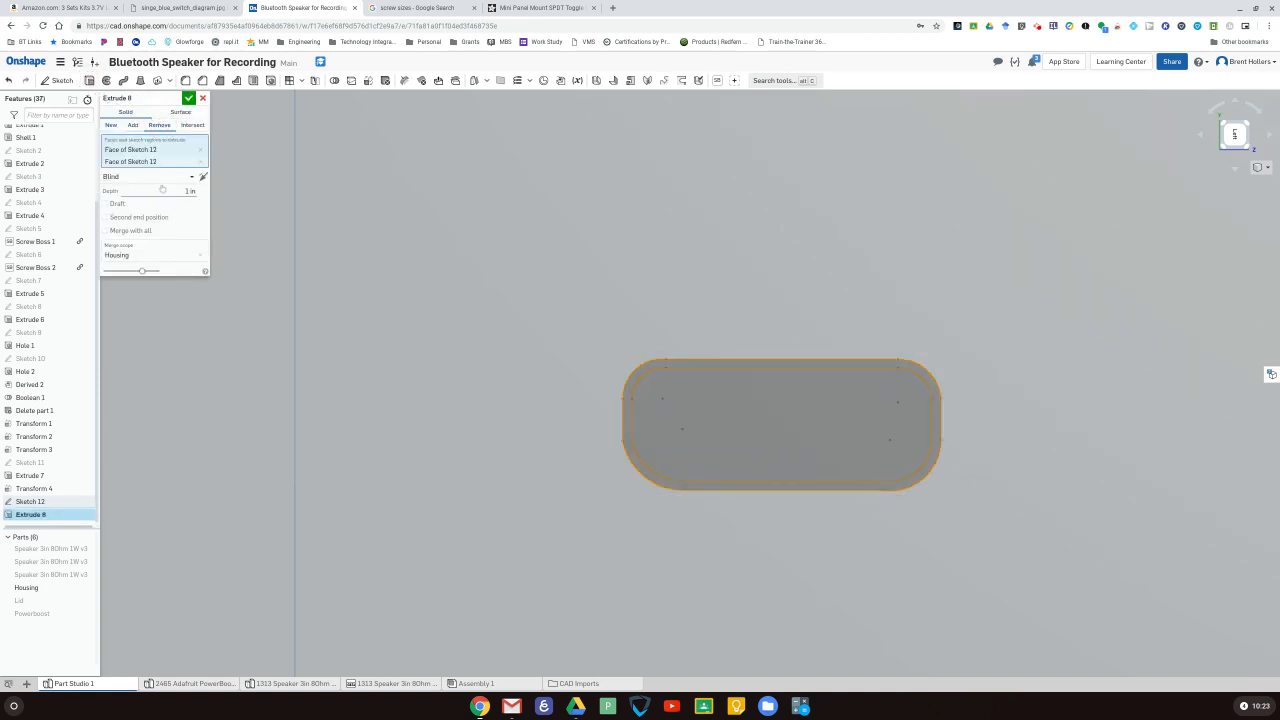
pyautogui.click(165, 177)
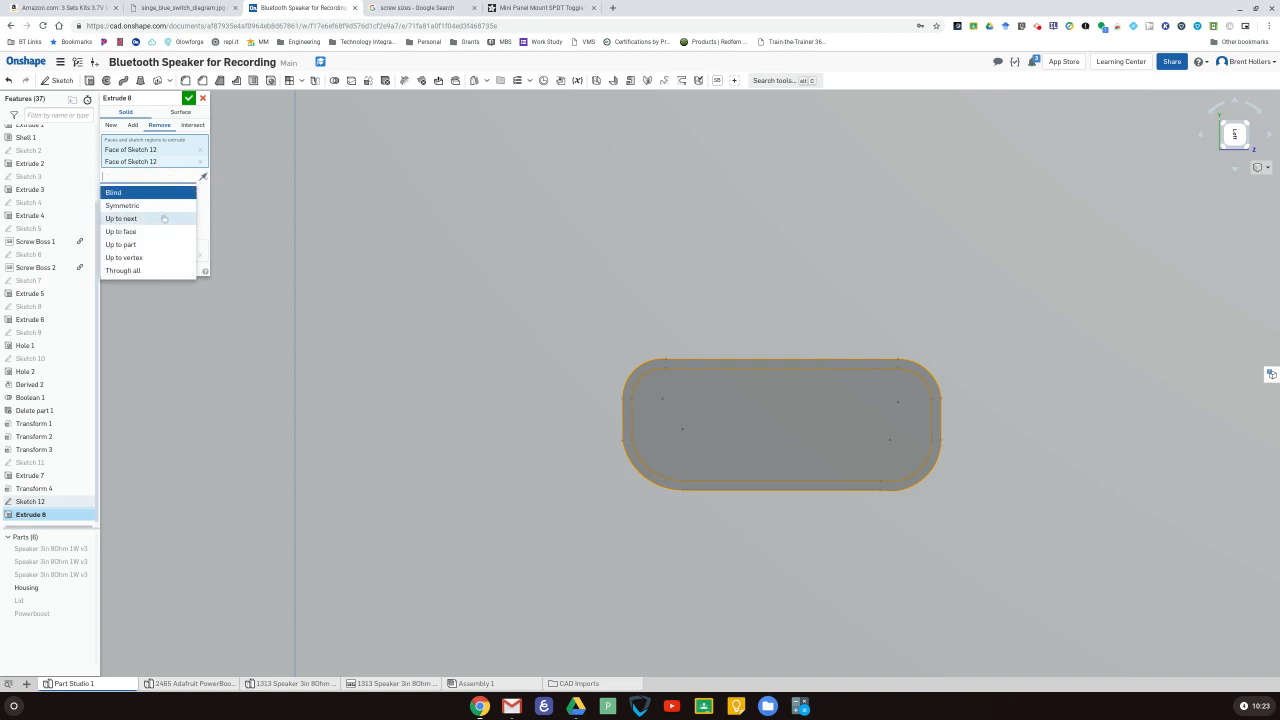
pyautogui.click(164, 218)
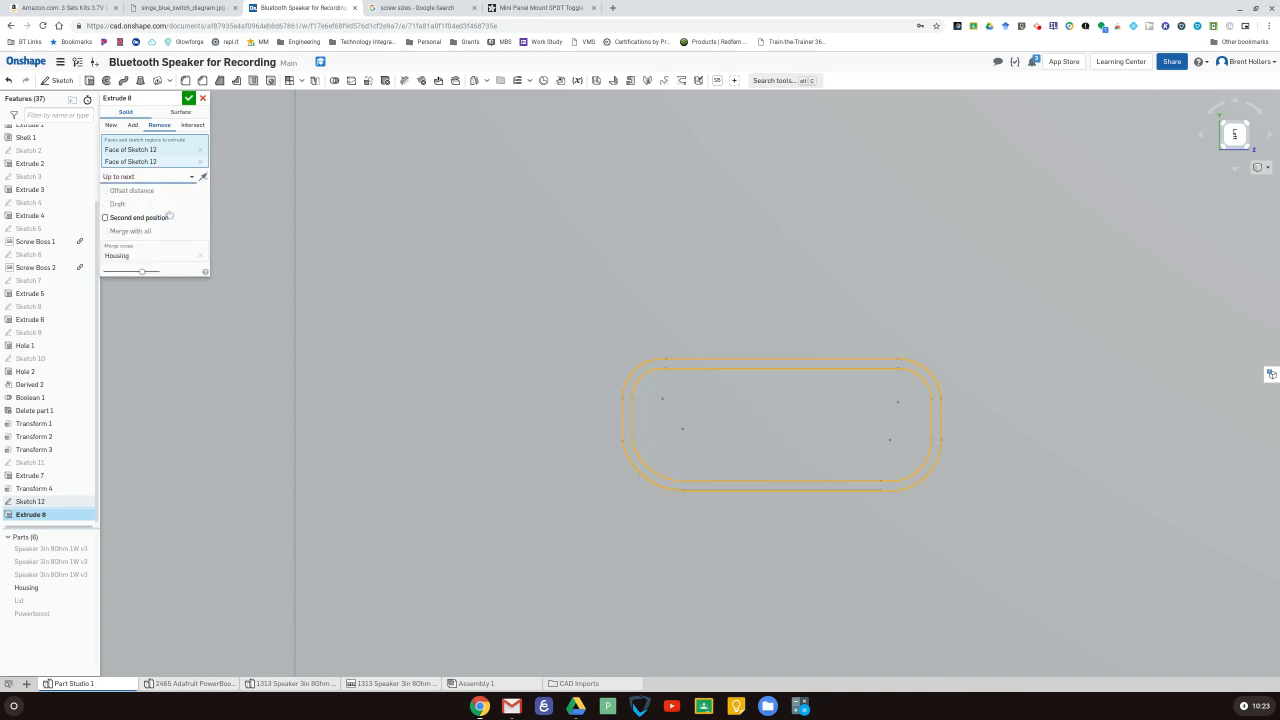
pyautogui.moveTo(554, 212)
pyautogui.mouseDown(button='right')
pyautogui.moveTo(523, 246)
pyautogui.moveTo(540, 220)
pyautogui.moveTo(533, 205)
pyautogui.moveTo(568, 216)
pyautogui.moveTo(537, 209)
pyautogui.mouseUp(button='right')
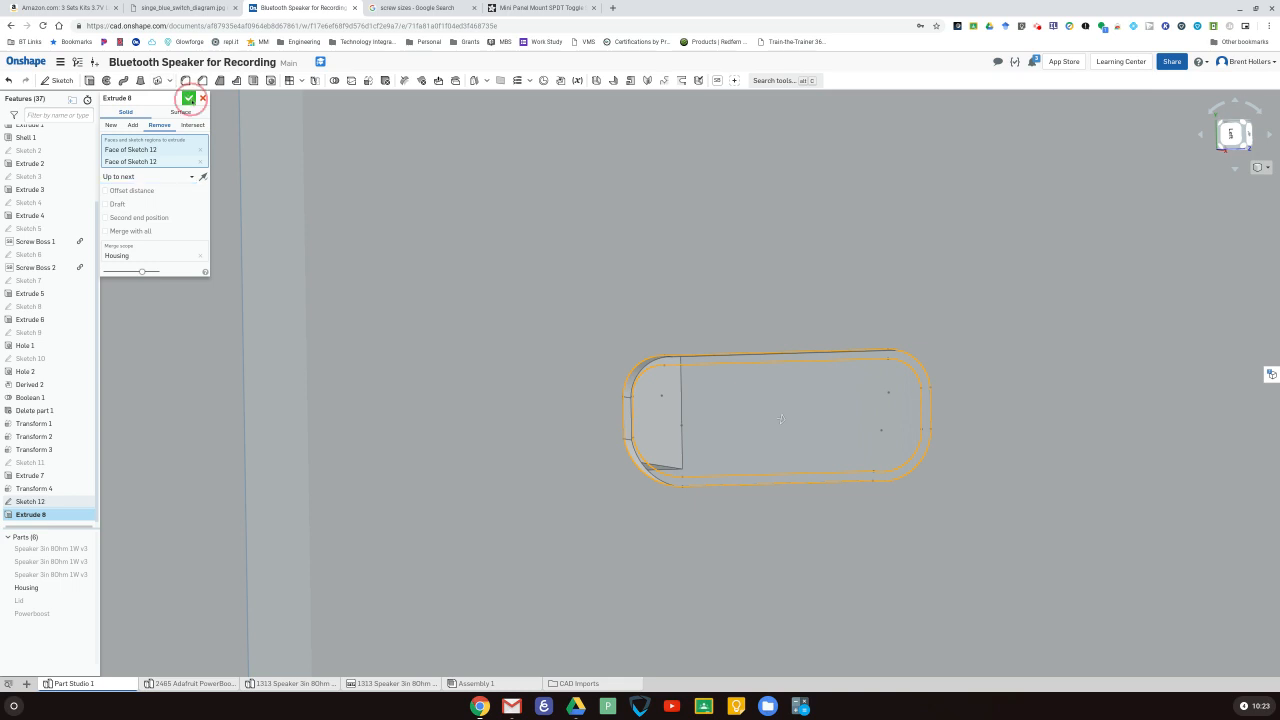
pyautogui.click(188, 98)
# - Show the Powerboost and examine its USB port through the new wall opening, its position inside, and the housing's other sides
pyautogui.click(87, 613)
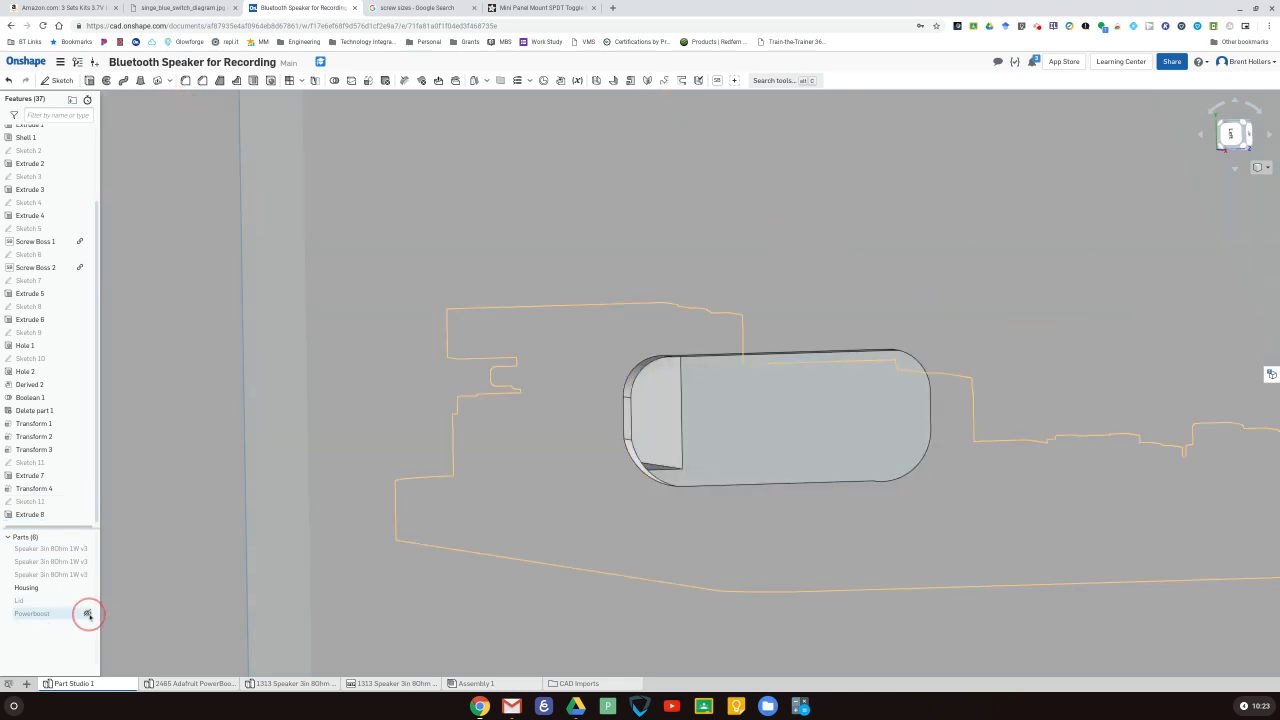
pyautogui.moveTo(414, 277); pyautogui.dragTo(432, 297, button='right')
pyautogui.scroll(-3, 712, 314)
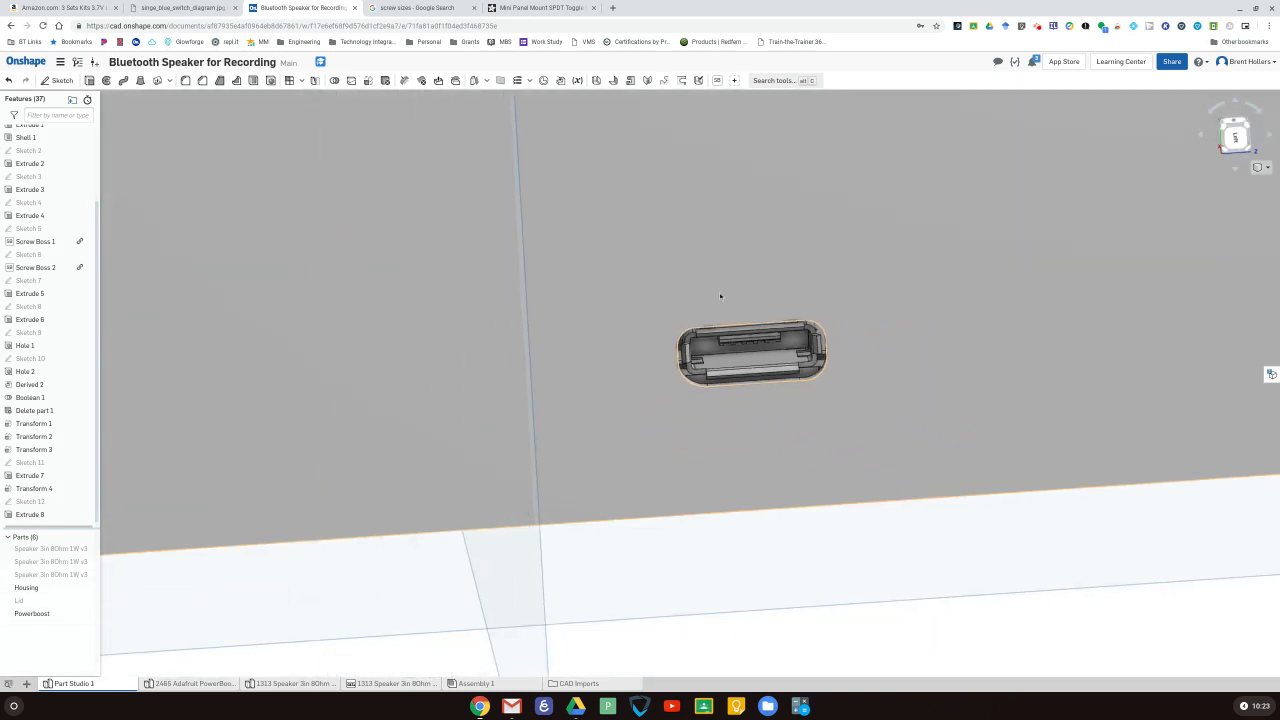
pyautogui.moveTo(766, 182); pyautogui.dragTo(740, 177, button='right')
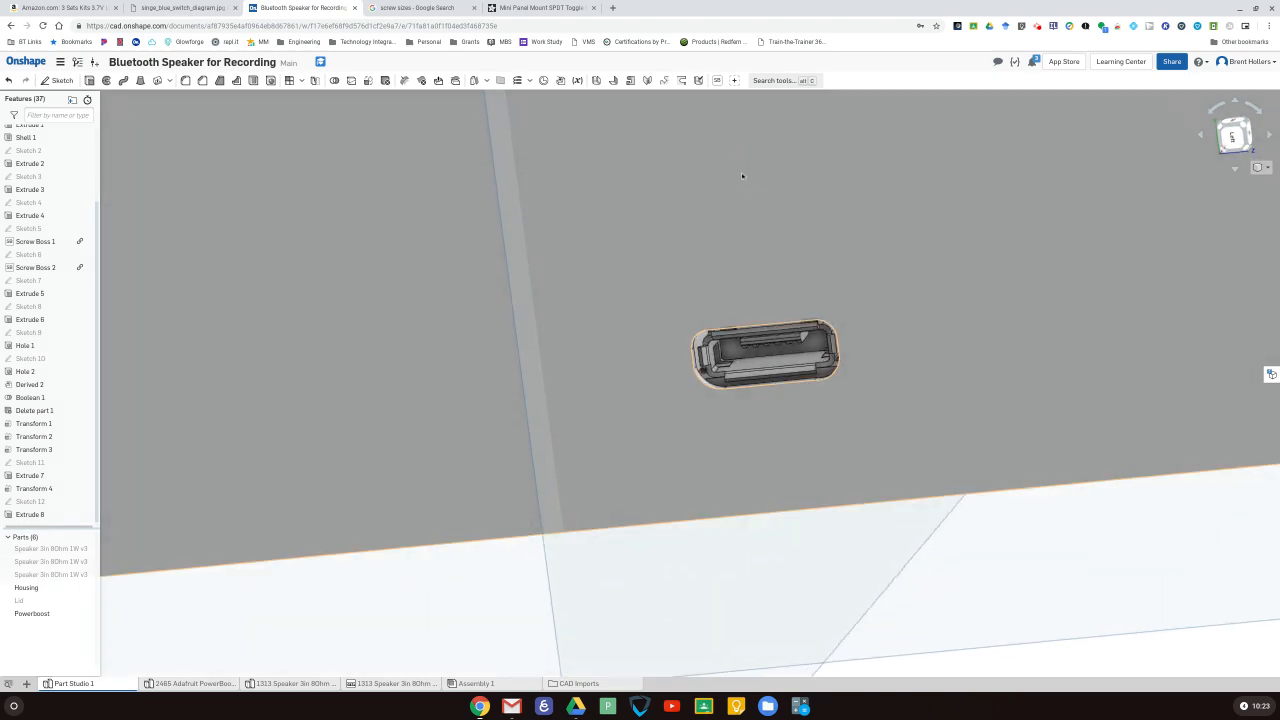
pyautogui.scroll(-5, 723, 172)
pyautogui.moveTo(921, 194); pyautogui.dragTo(722, 554, button='middle')
pyautogui.moveTo(720, 123); pyautogui.dragTo(657, 270, button='right')
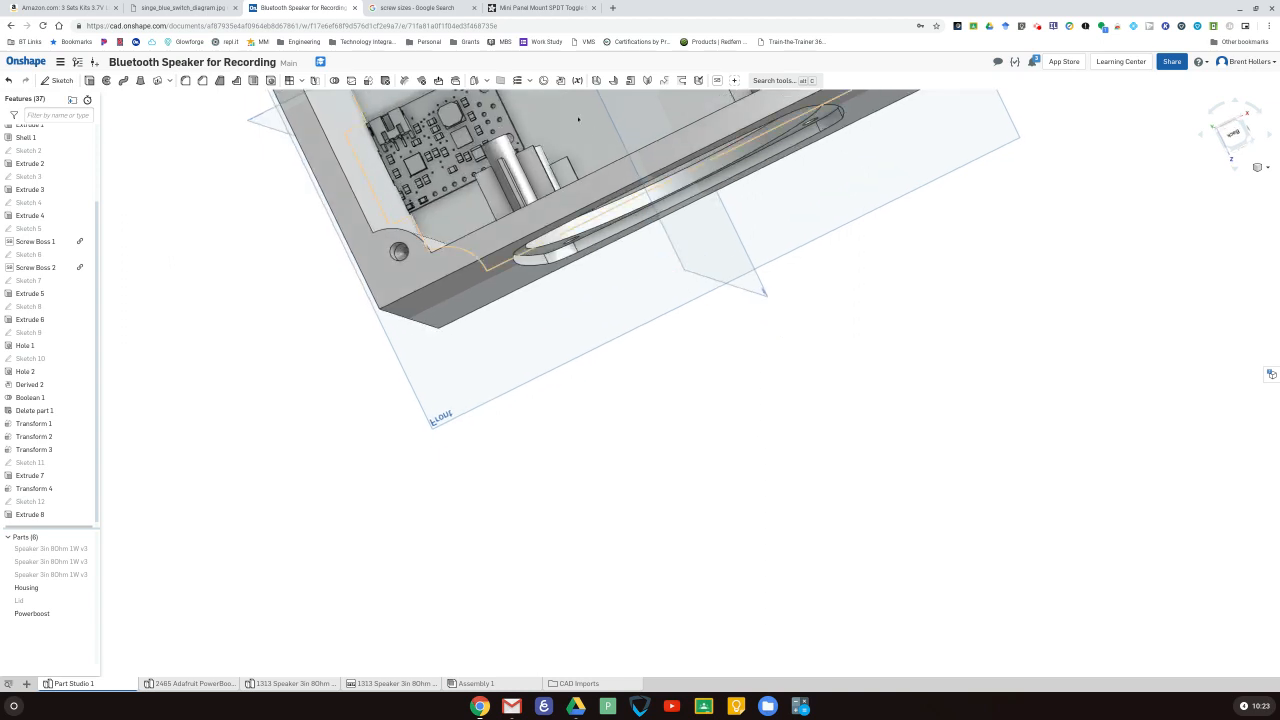
pyautogui.moveTo(571, 134); pyautogui.dragTo(674, 189, button='middle')
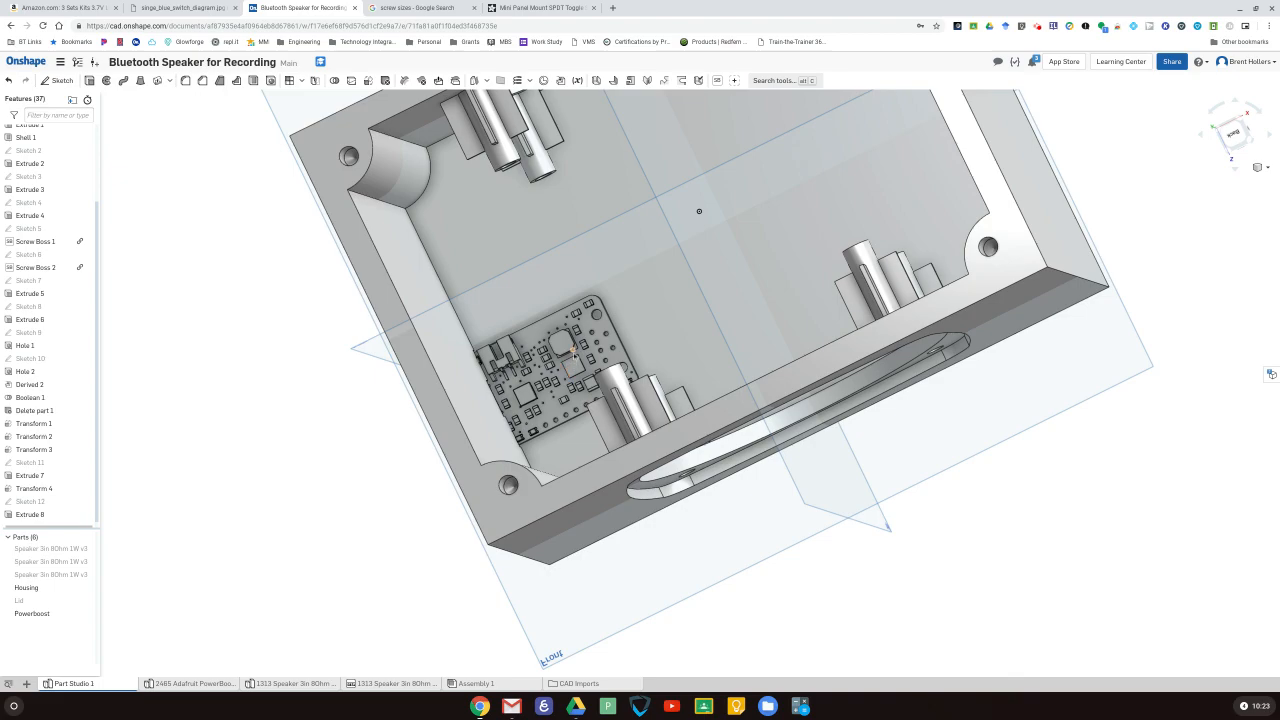
pyautogui.moveTo(910, 282); pyautogui.dragTo(790, 395, button='right')
pyautogui.moveTo(918, 312); pyautogui.dragTo(979, 237, button='right')
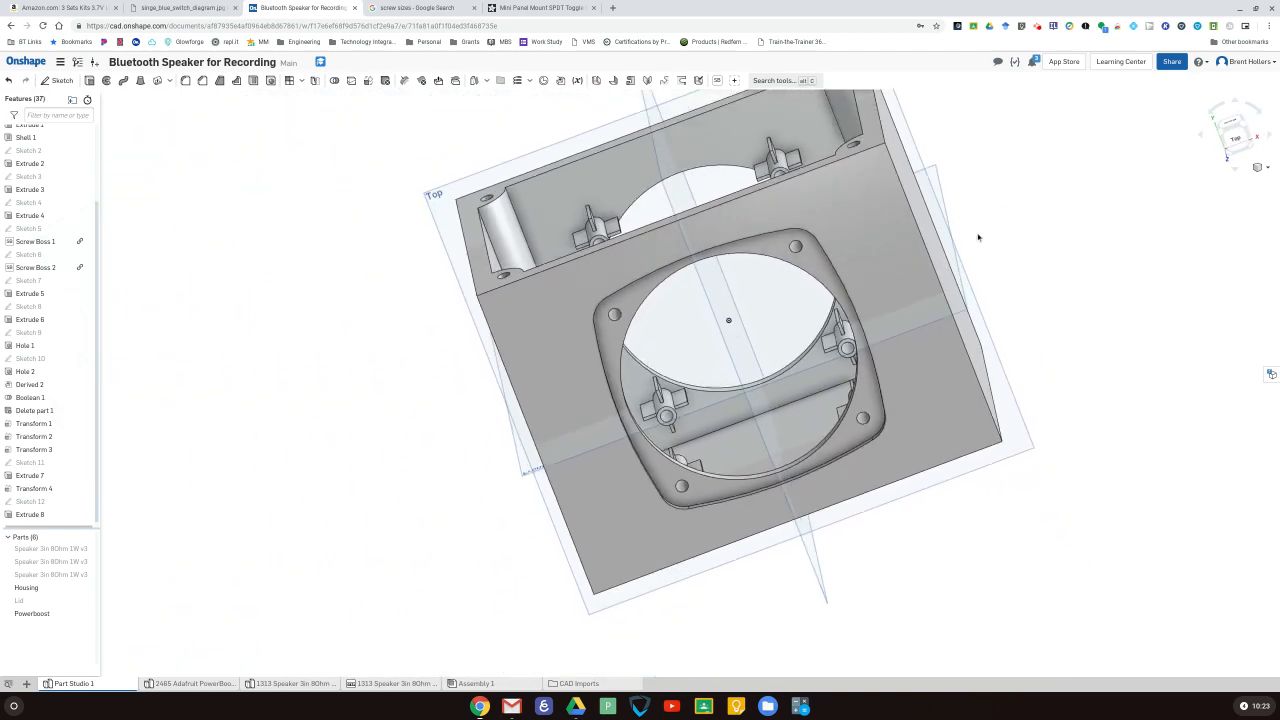
pyautogui.moveTo(1036, 315); pyautogui.dragTo(906, 284, button='right')
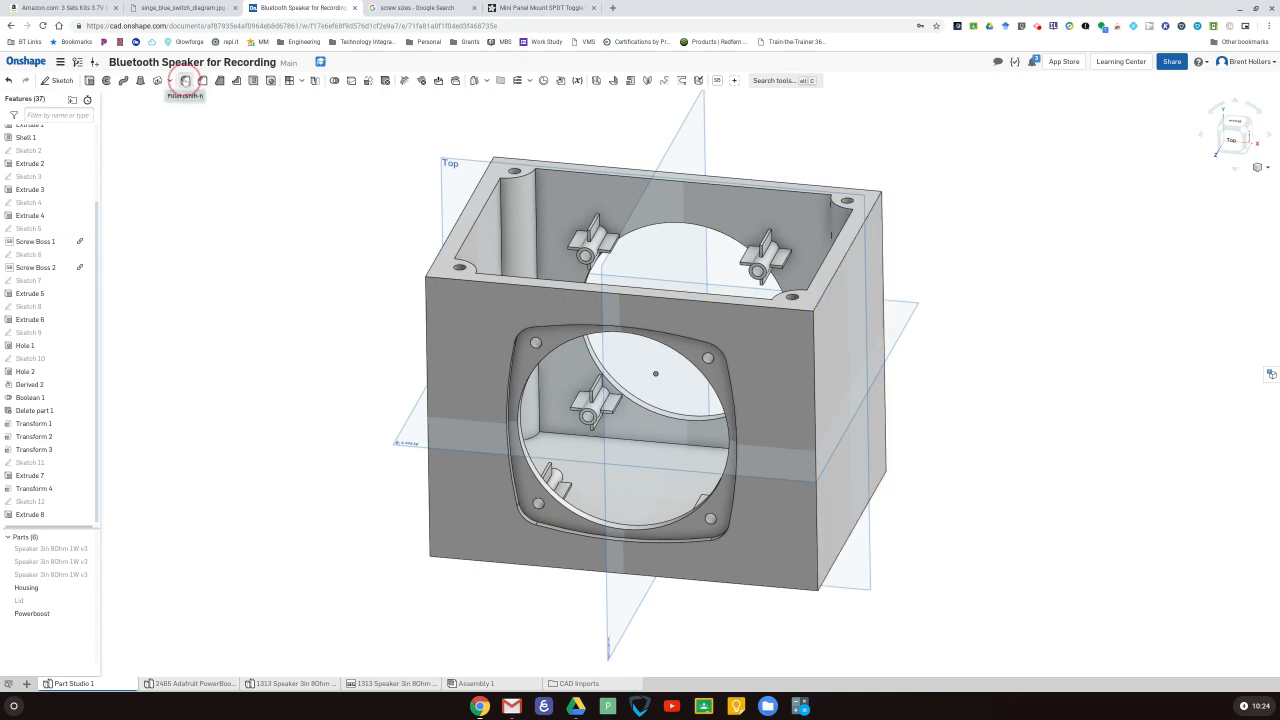
# - Fillet the two vertical outer edges of the housing's speaker face with a 0.2 in radius
pyautogui.click(185, 80)
pyautogui.click(815, 410)
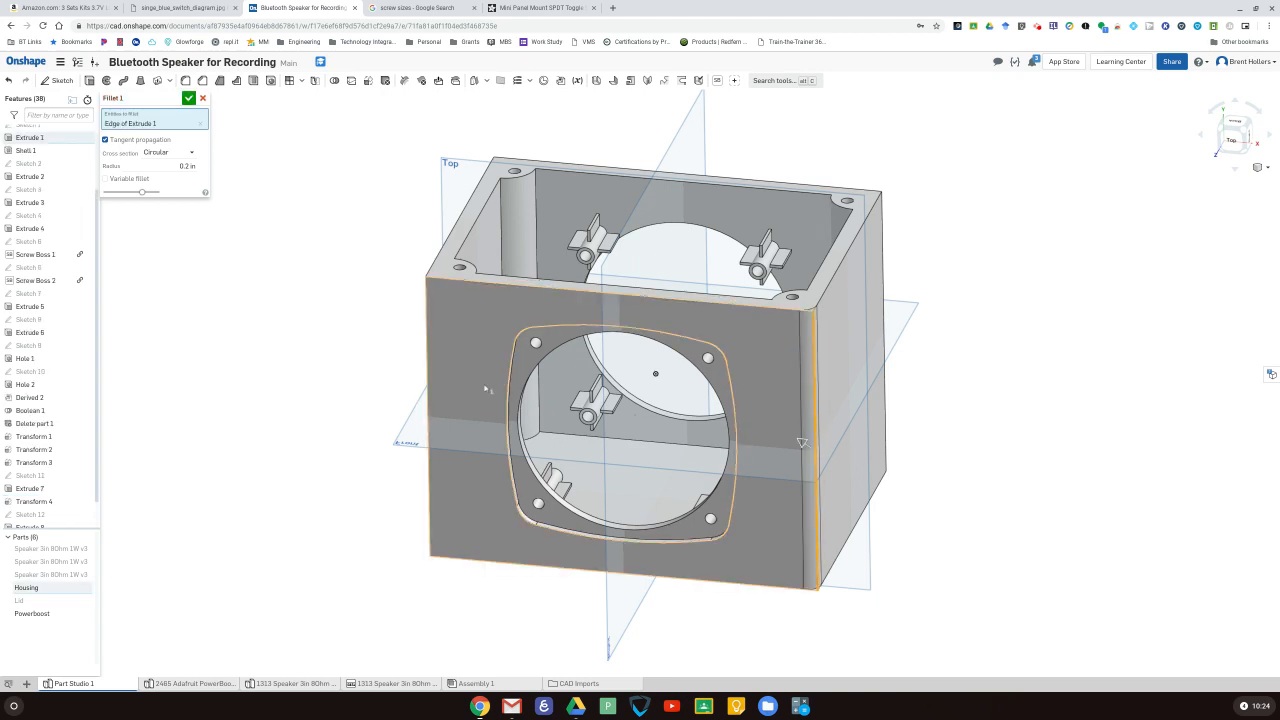
pyautogui.click(426, 358)
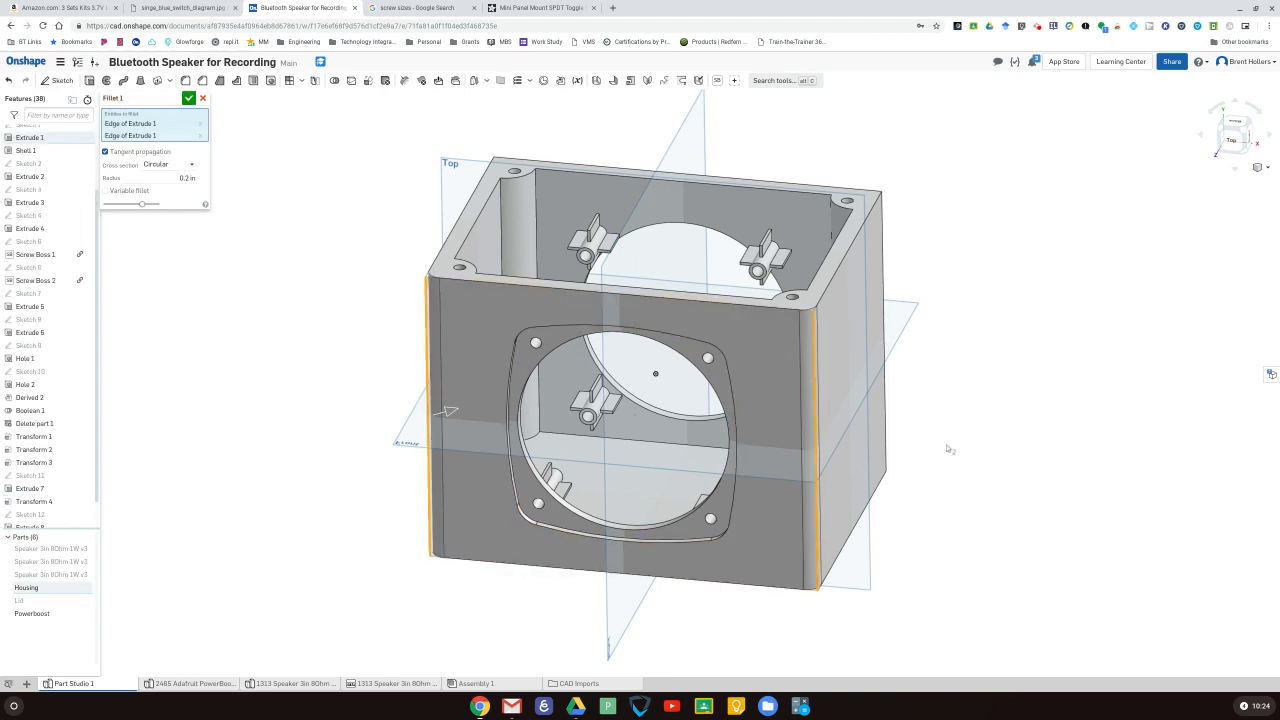
pyautogui.click(188, 98)
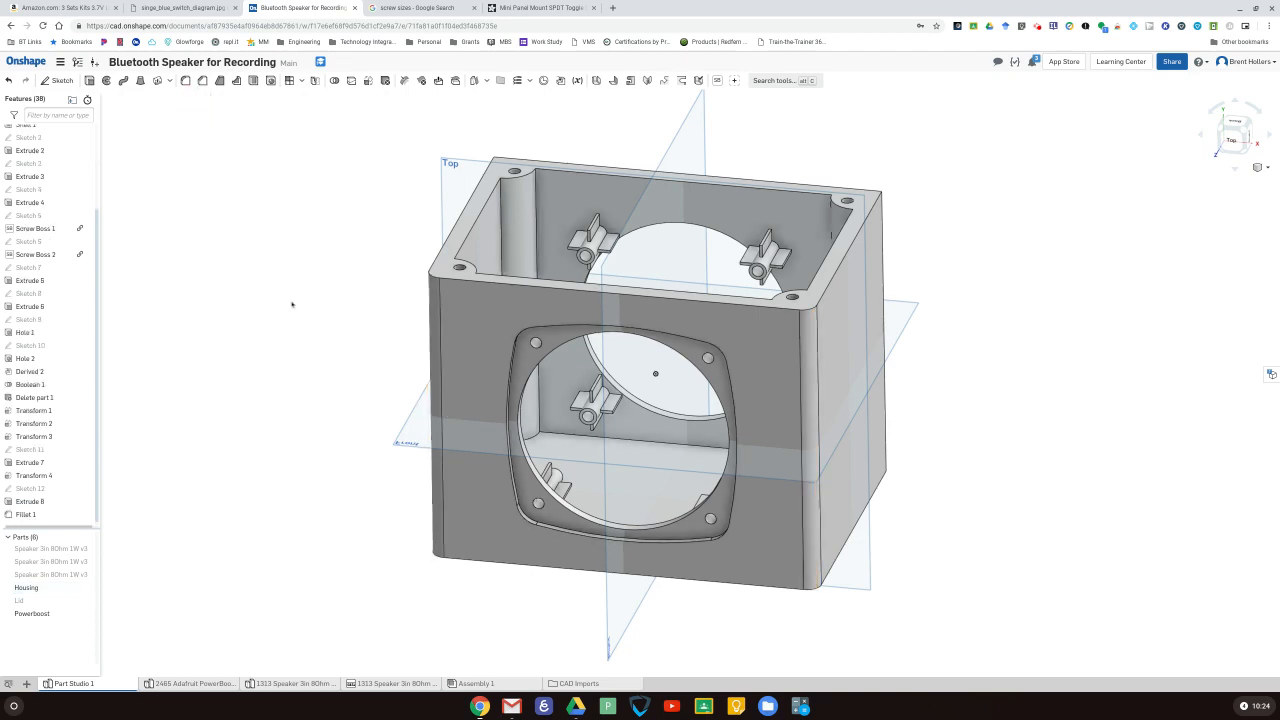
# - Show the Lid and delete the fillet from the housing's vertical edges
pyautogui.moveTo(287, 292)
pyautogui.mouseDown(button='right')
pyautogui.moveTo(286, 311)
pyautogui.moveTo(306, 323)
pyautogui.moveTo(337, 246)
pyautogui.moveTo(249, 260)
pyautogui.moveTo(220, 234)
pyautogui.moveTo(284, 272)
pyautogui.mouseUp(button='right')
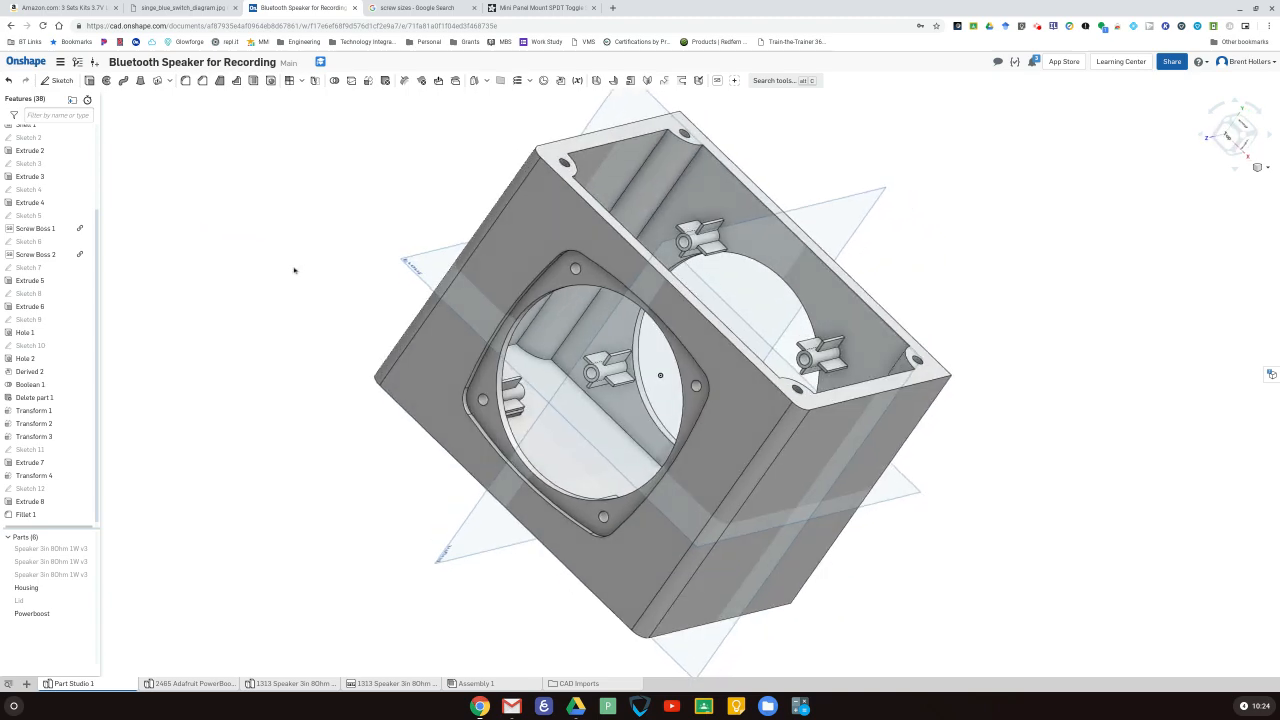
pyautogui.click(88, 600)
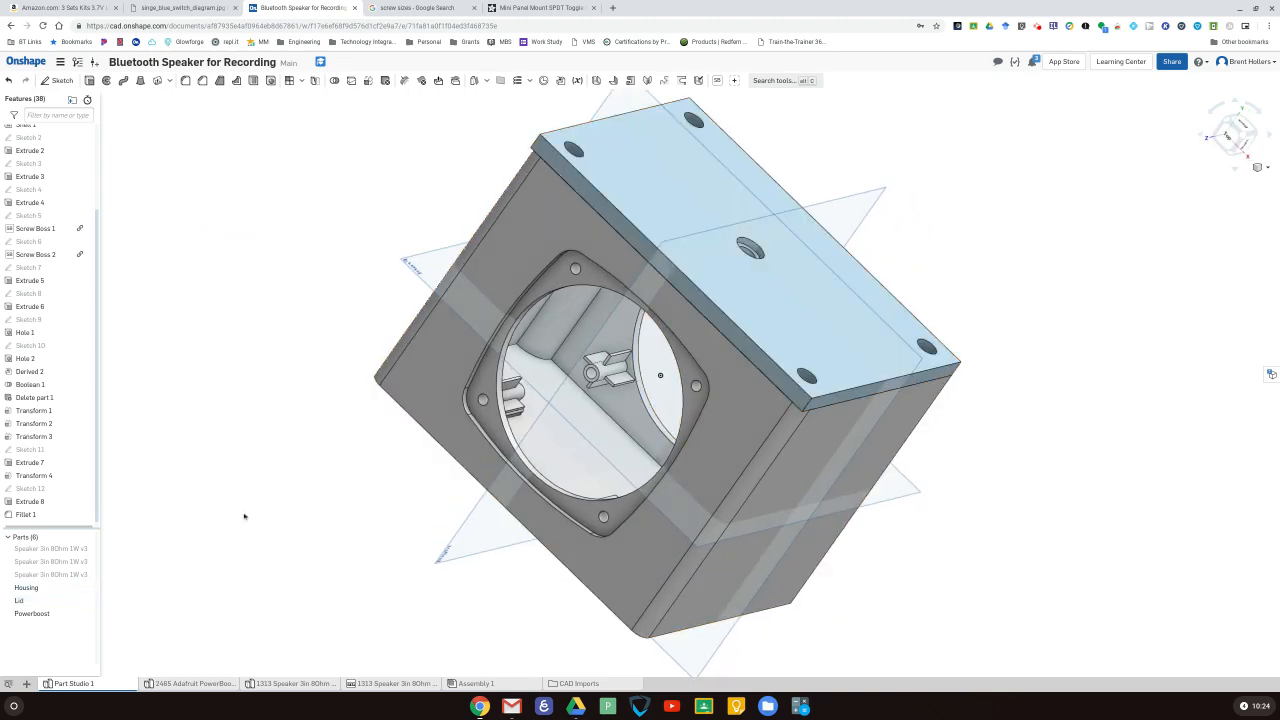
pyautogui.rightClick(80, 514)
pyautogui.click(115, 598)
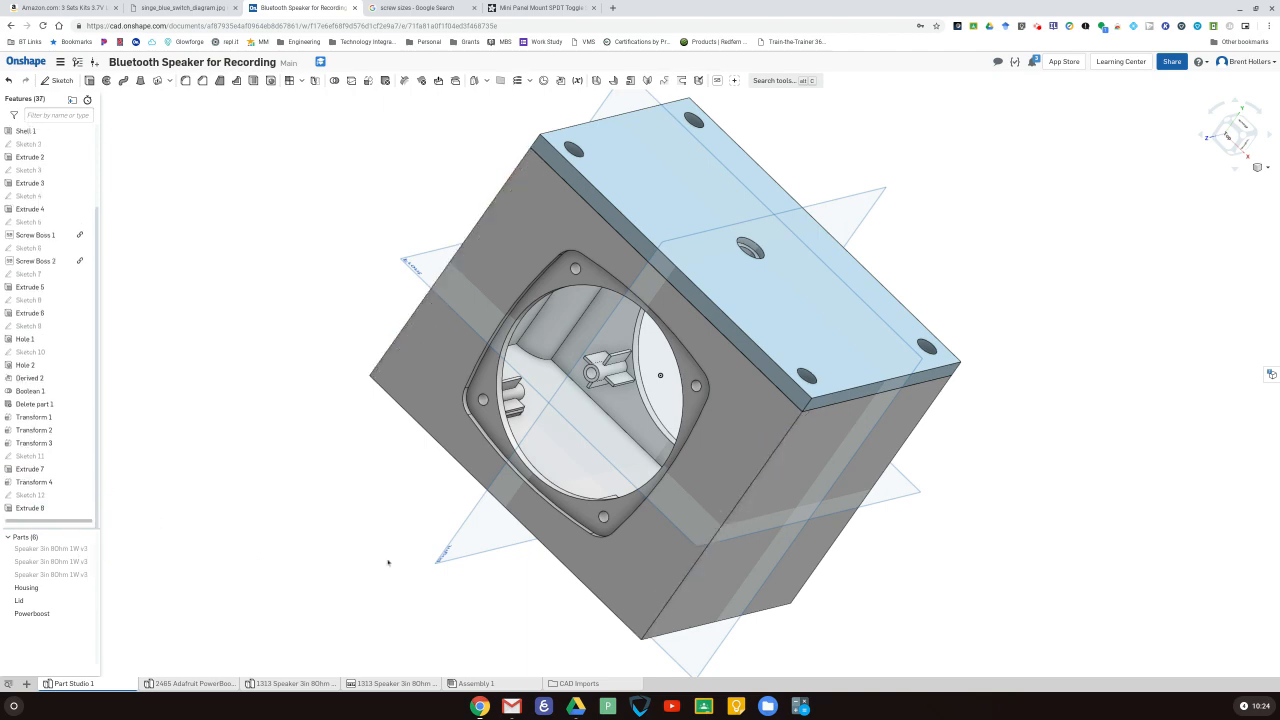
pyautogui.moveTo(850, 430); pyautogui.dragTo(534, 410, button='right')
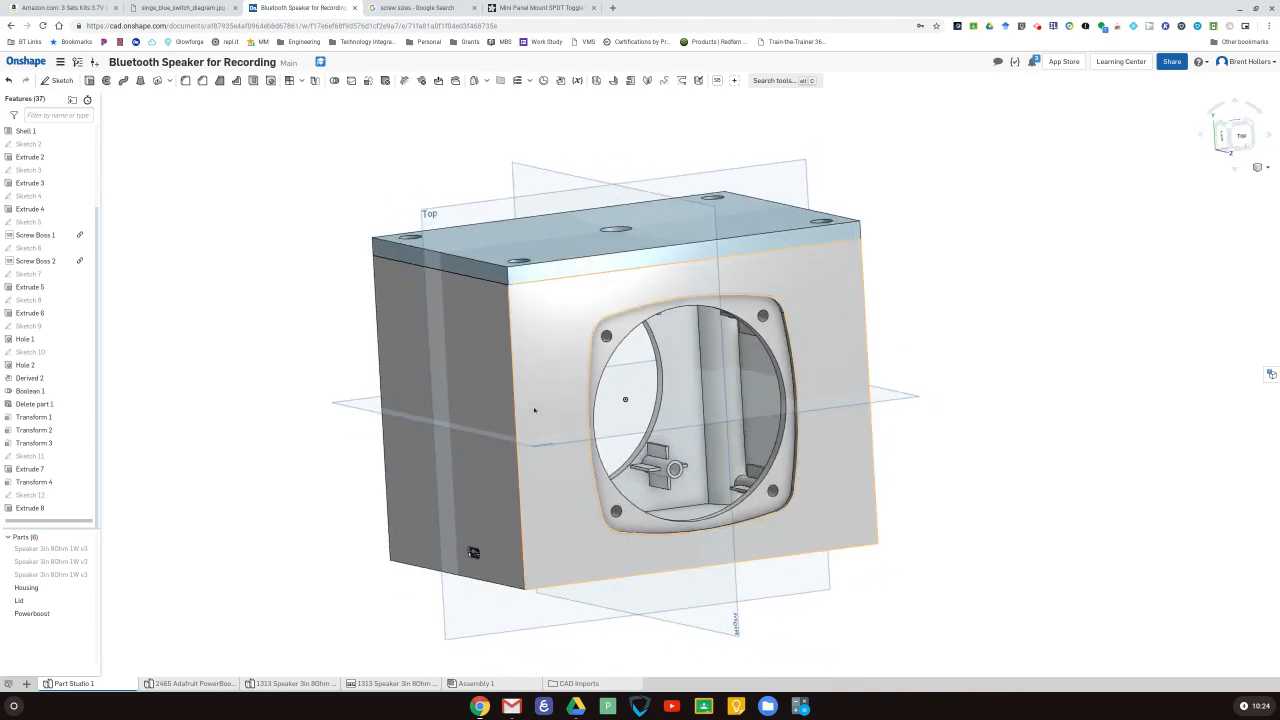